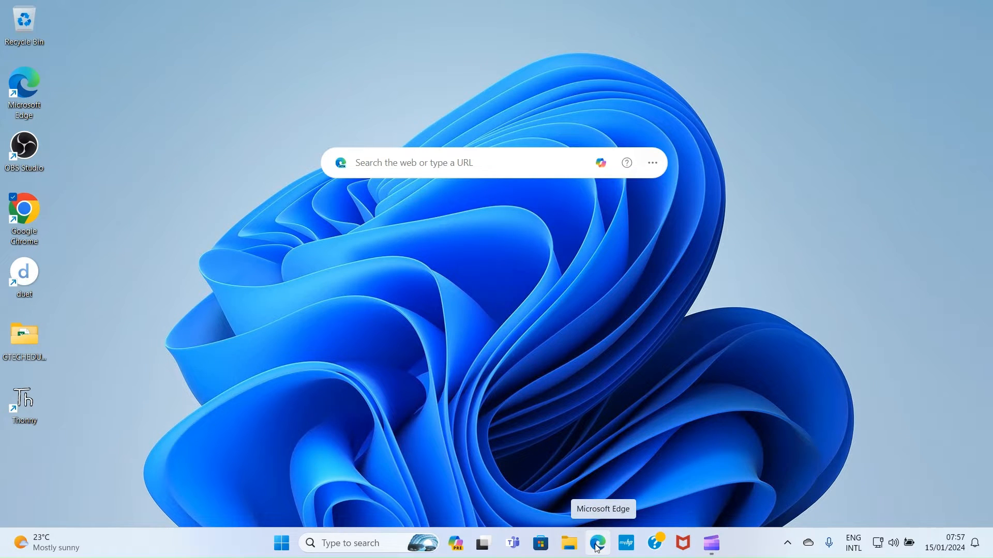
Open microsoft365.com in Microsoft Edge, view Word's start page there, and close the browser
{"action": "left_click", "coordinate": [596, 546]}
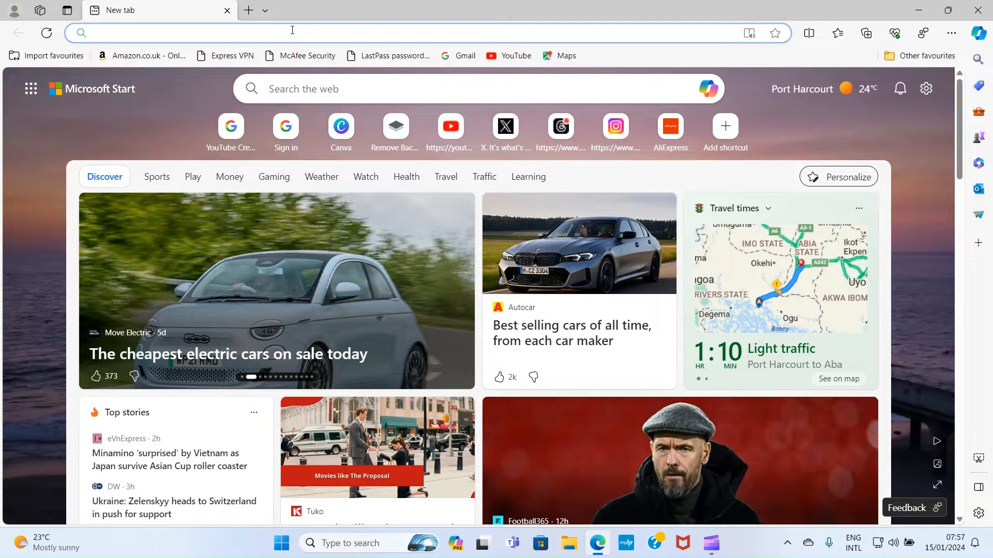
{"action": "type", "text": "mi"}
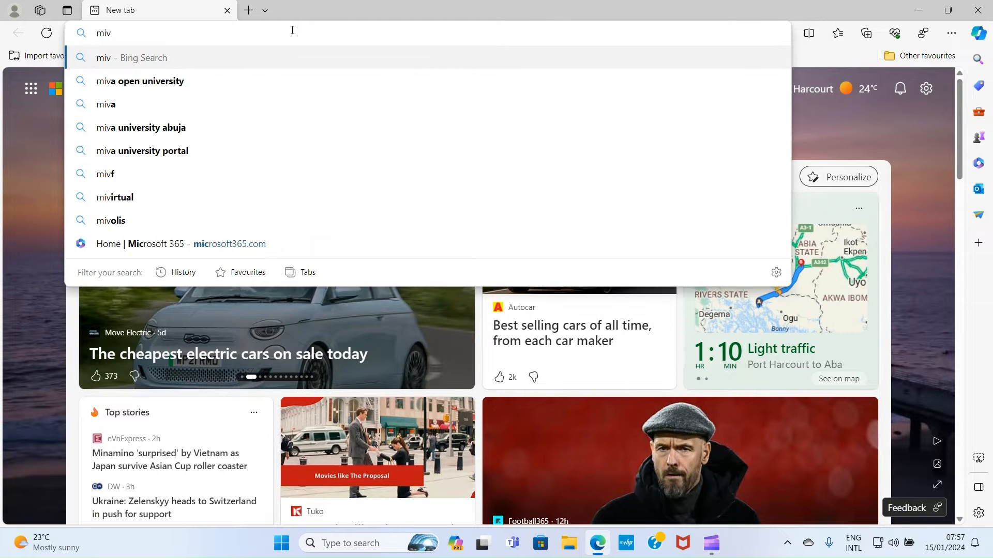
{"action": "type", "text": "cr"}
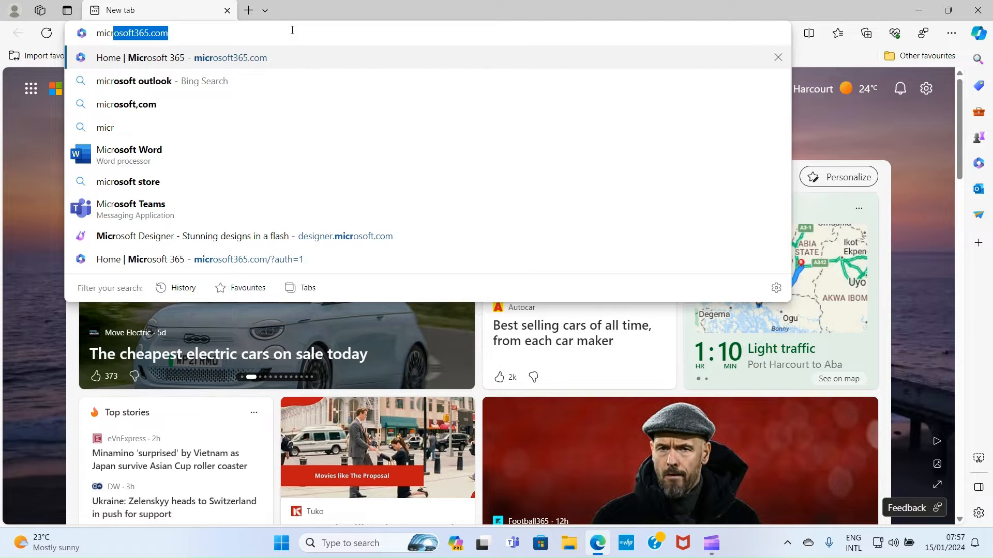
{"action": "key", "text": "Return"}
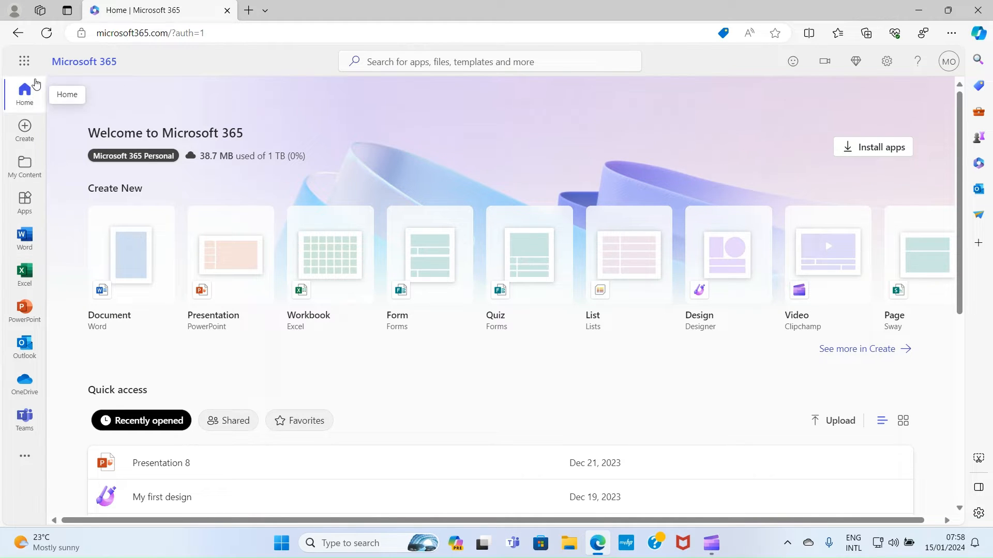
{"action": "left_click", "coordinate": [32, 237]}
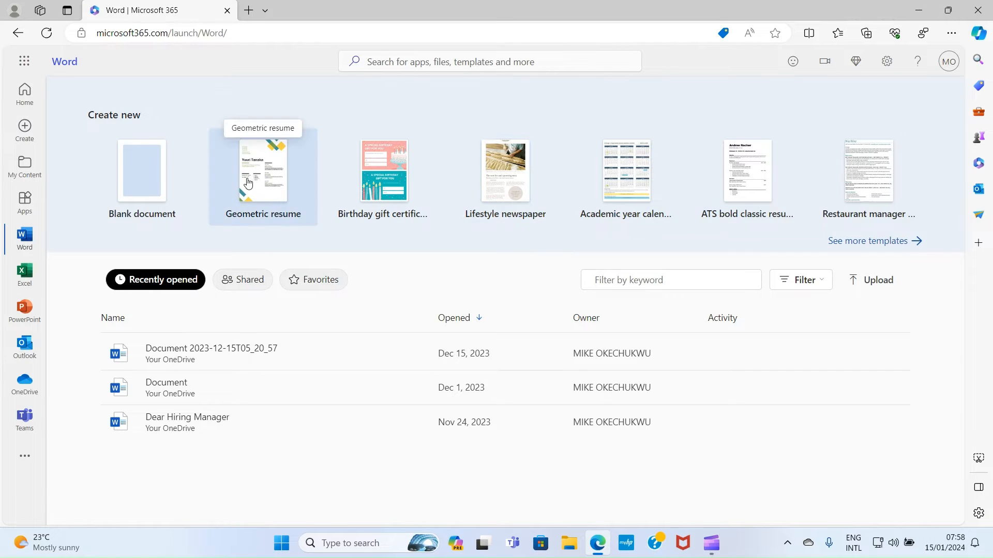
{"action": "left_click", "coordinate": [25, 92]}
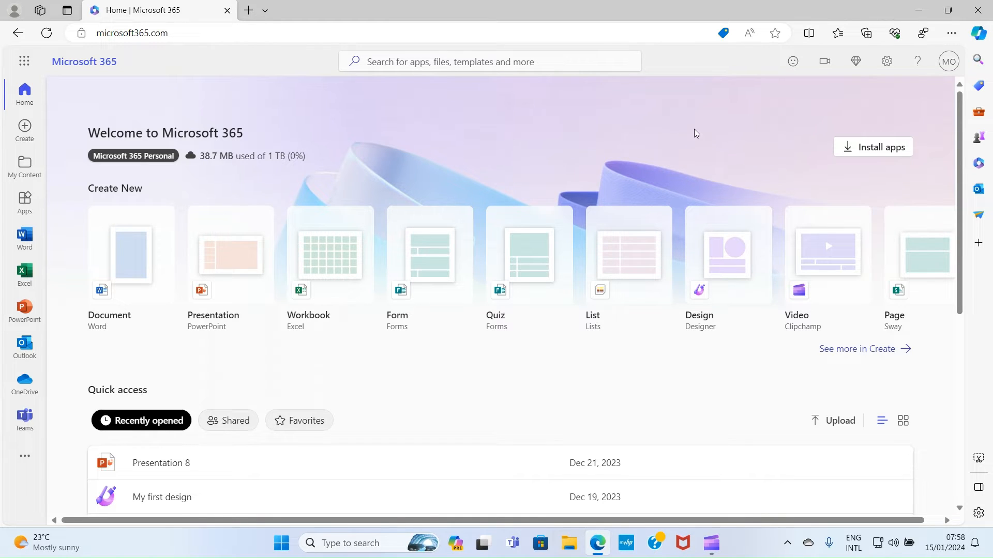
{"action": "left_click", "coordinate": [977, 9]}
Search the installed apps for "word" and launch the Word desktop app
{"action": "left_click", "coordinate": [281, 543]}
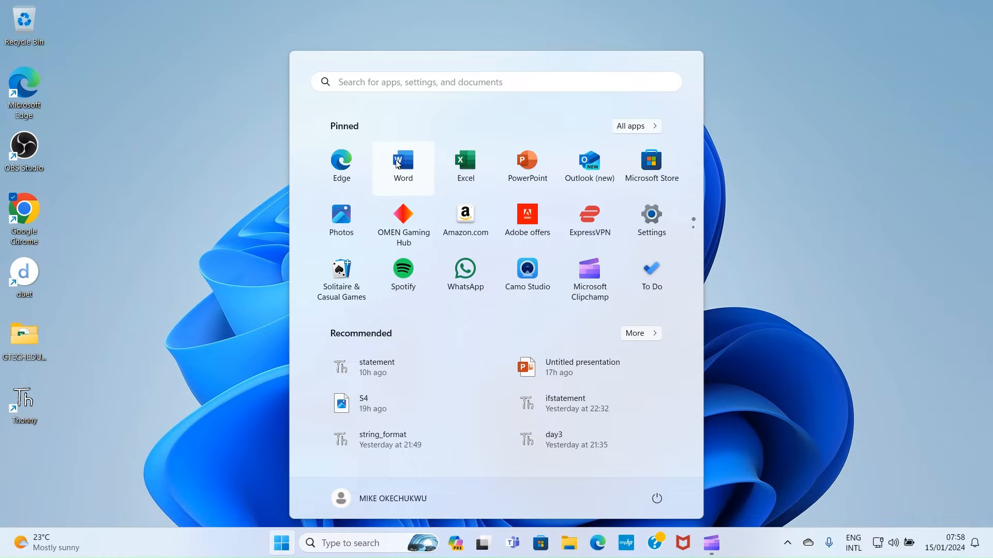
{"action": "key", "text": "Tab"}
{"action": "left_click", "coordinate": [381, 84]}
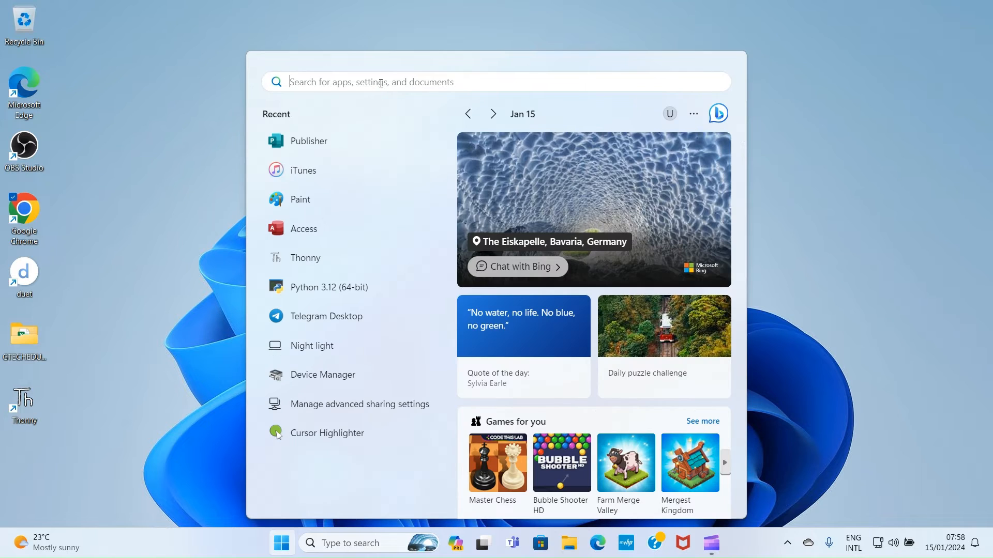
{"action": "type", "text": "word"}
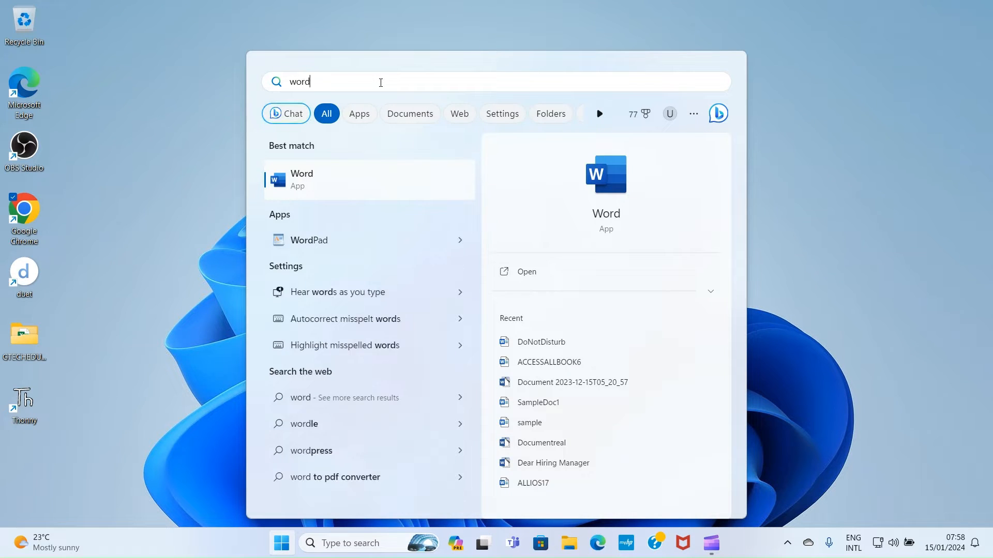
{"action": "left_click", "coordinate": [334, 181]}
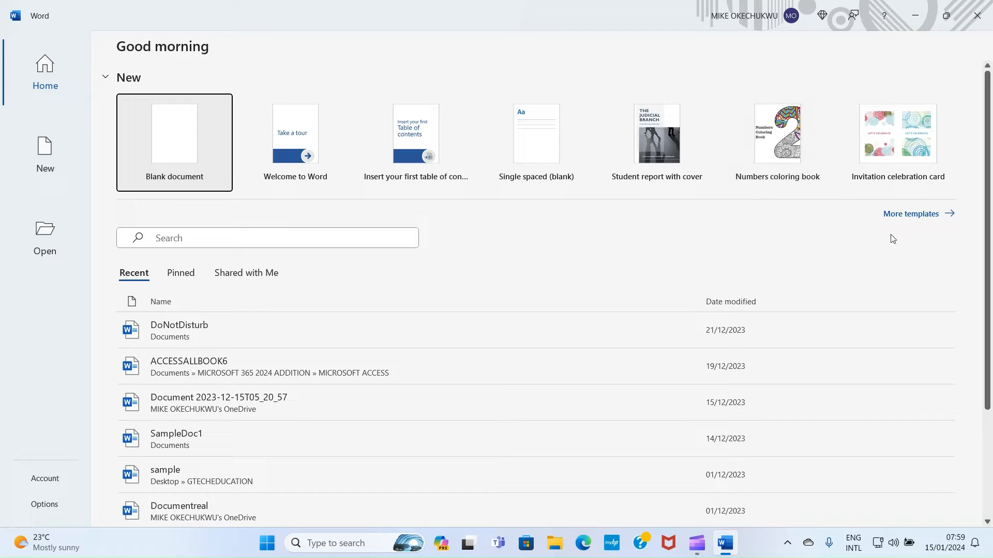
Search the online templates for "resume" and return to the start page
{"action": "left_click", "coordinate": [920, 219]}
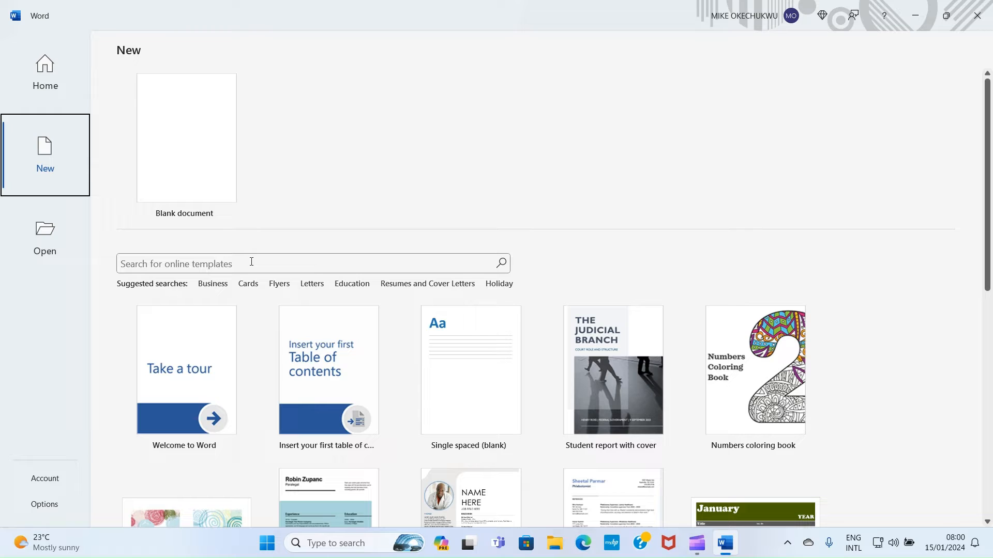
{"action": "left_click", "coordinate": [231, 264]}
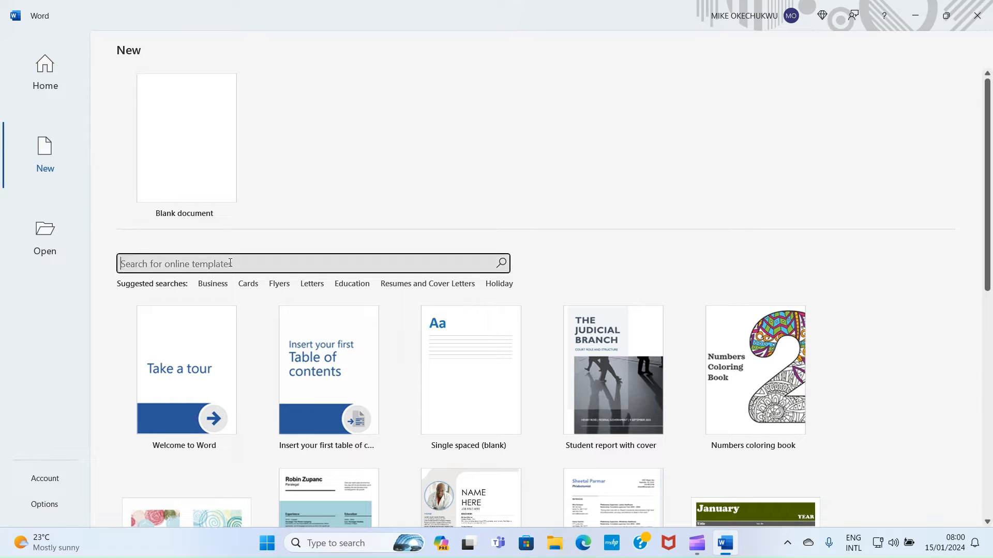
{"action": "type", "text": "resume"}
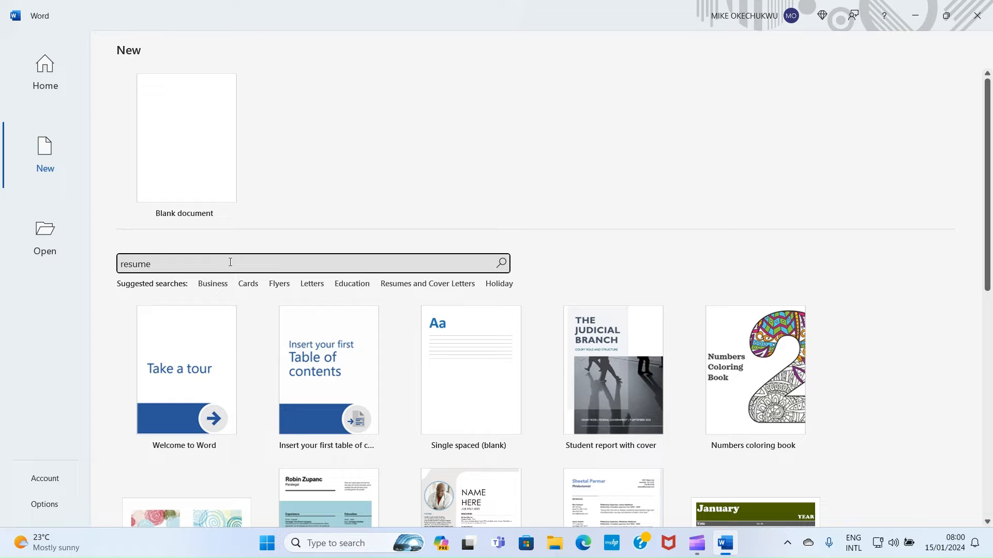
{"action": "key", "text": "Return"}
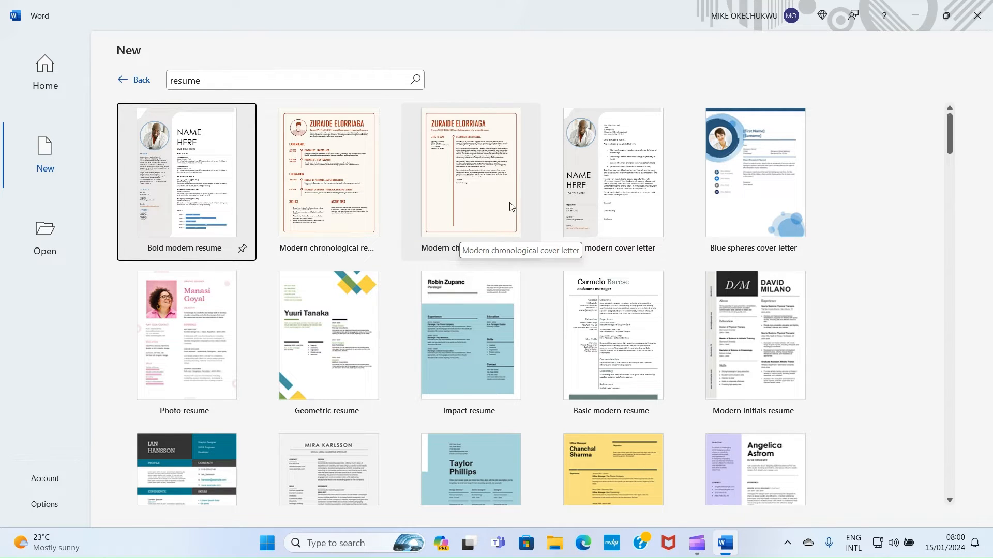
{"action": "left_click", "coordinate": [134, 81]}
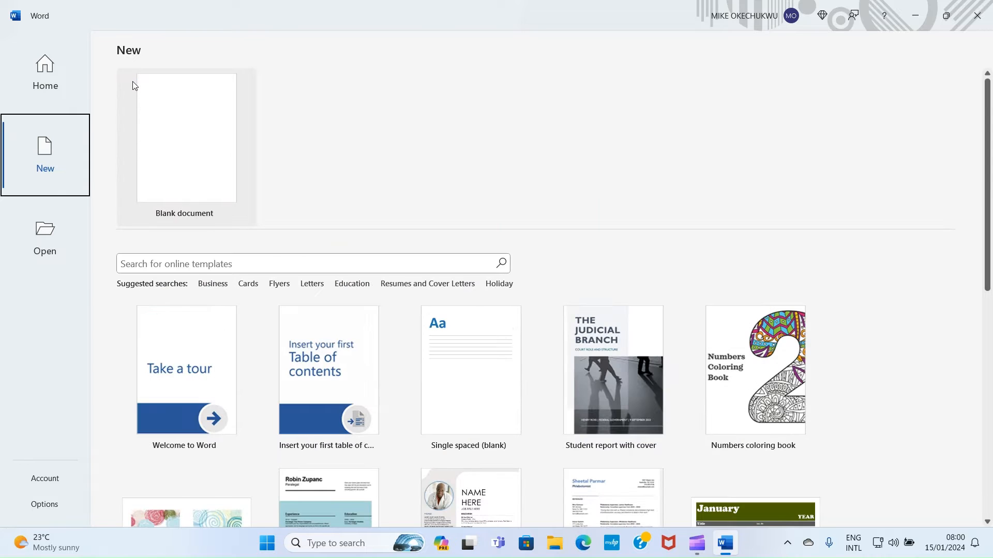
{"action": "left_click", "coordinate": [52, 72]}
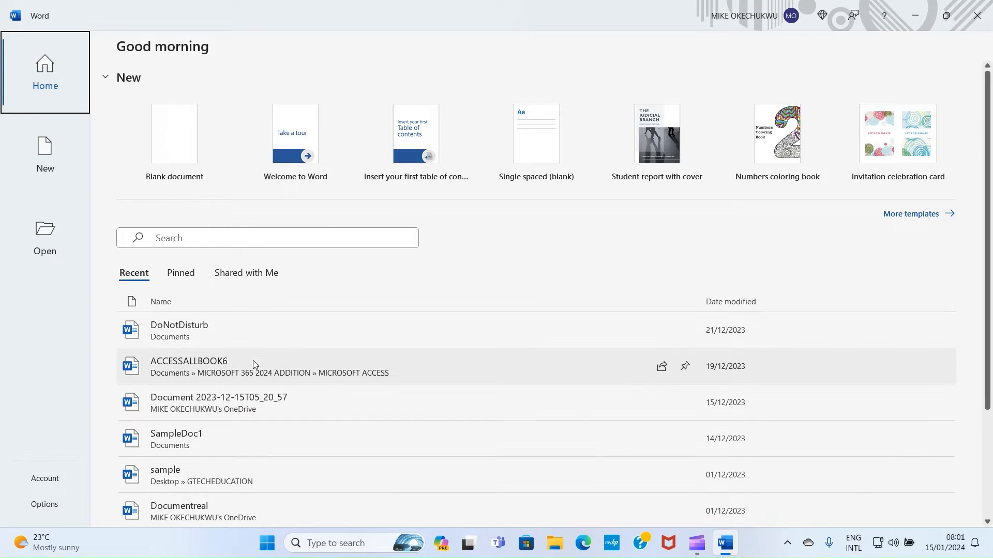
View the pinned and shared document lists, ending on the recent documents
{"action": "left_click", "coordinate": [182, 274]}
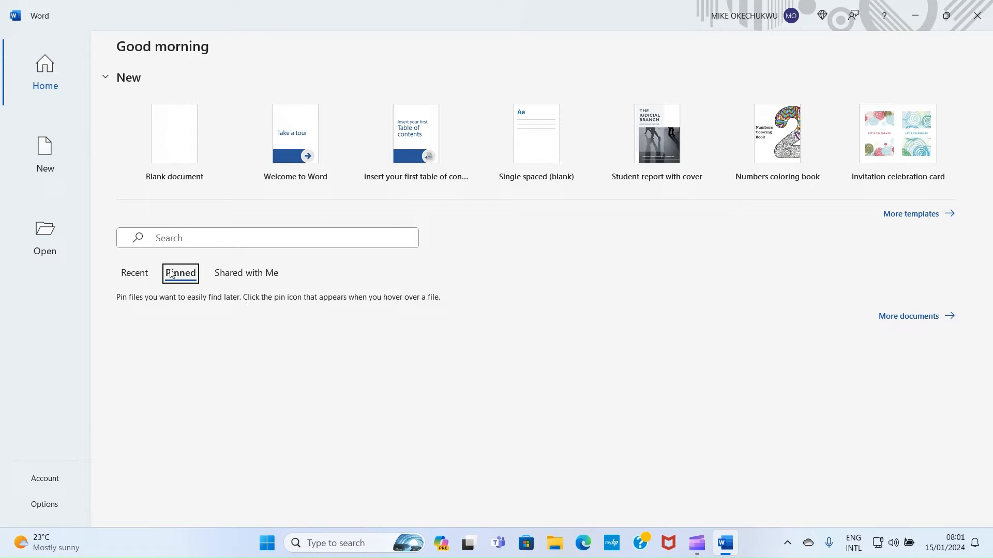
{"action": "left_click", "coordinate": [242, 273]}
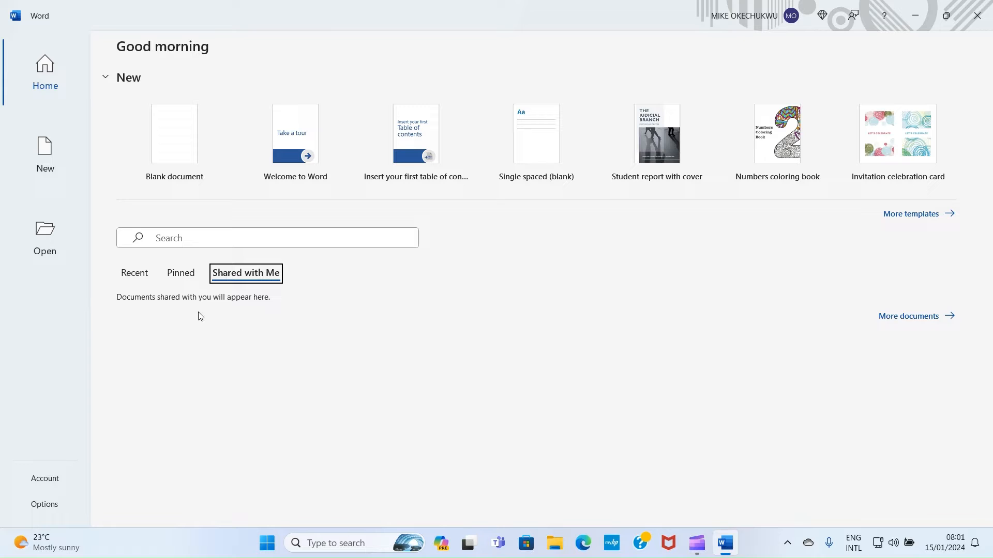
{"action": "left_click", "coordinate": [132, 277]}
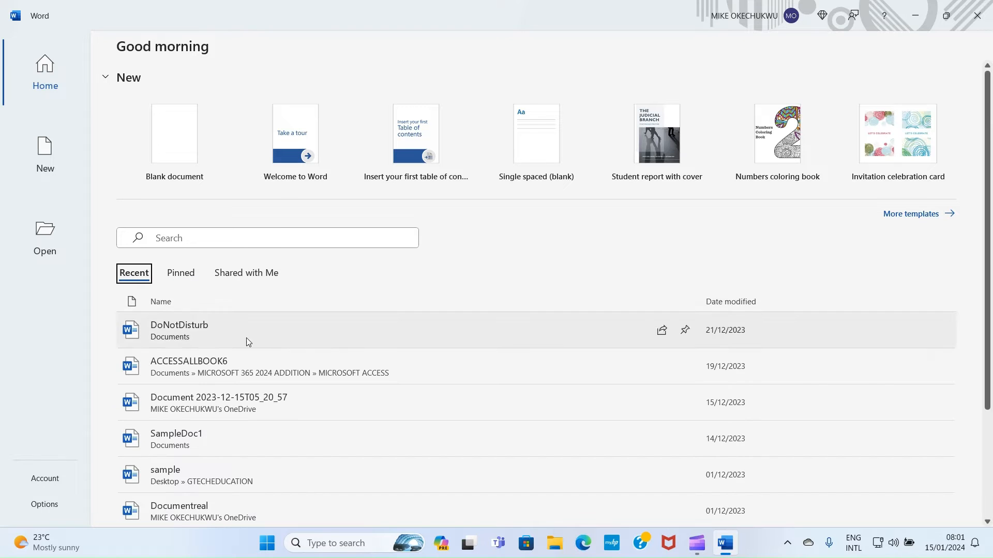
Pin the recent document DoNotDisturb to the list and check the pinned documents
{"action": "right_click", "coordinate": [189, 336]}
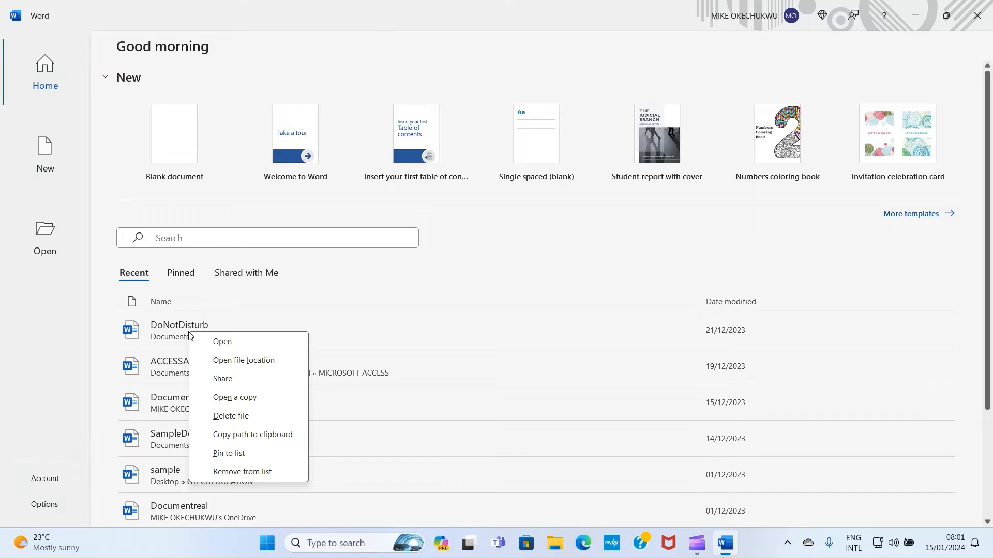
{"action": "left_click", "coordinate": [226, 454]}
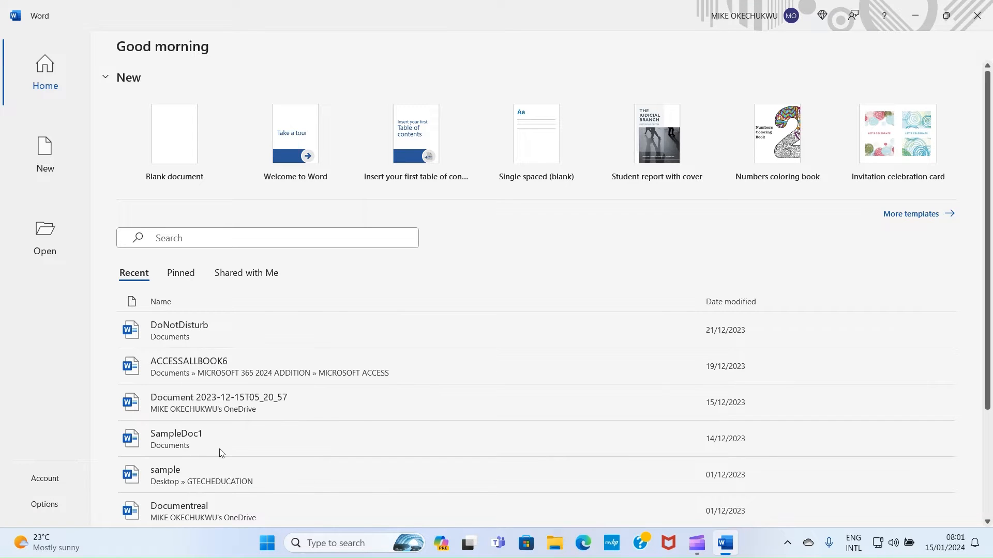
{"action": "left_click", "coordinate": [180, 273]}
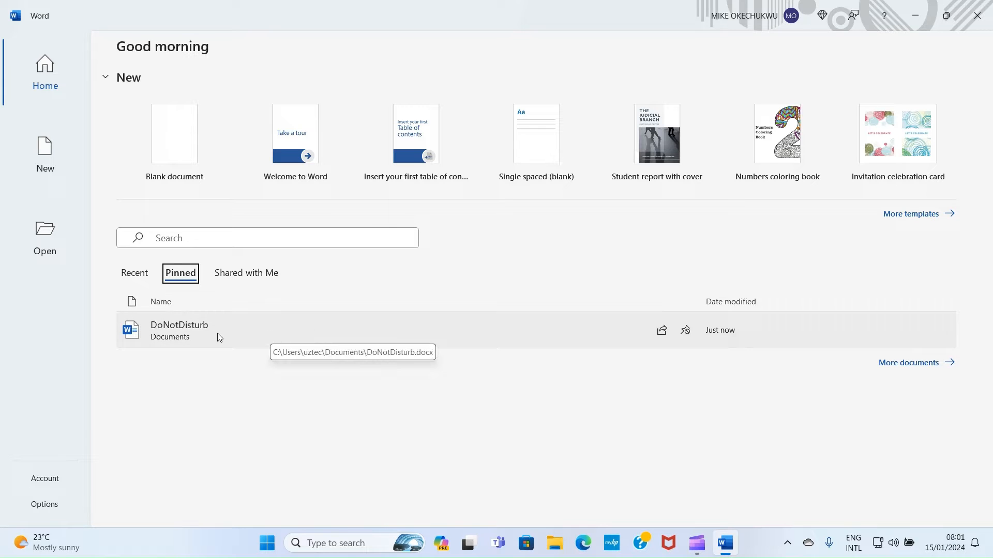
Return to the recent documents list and create a new blank document
{"action": "left_click", "coordinate": [133, 272]}
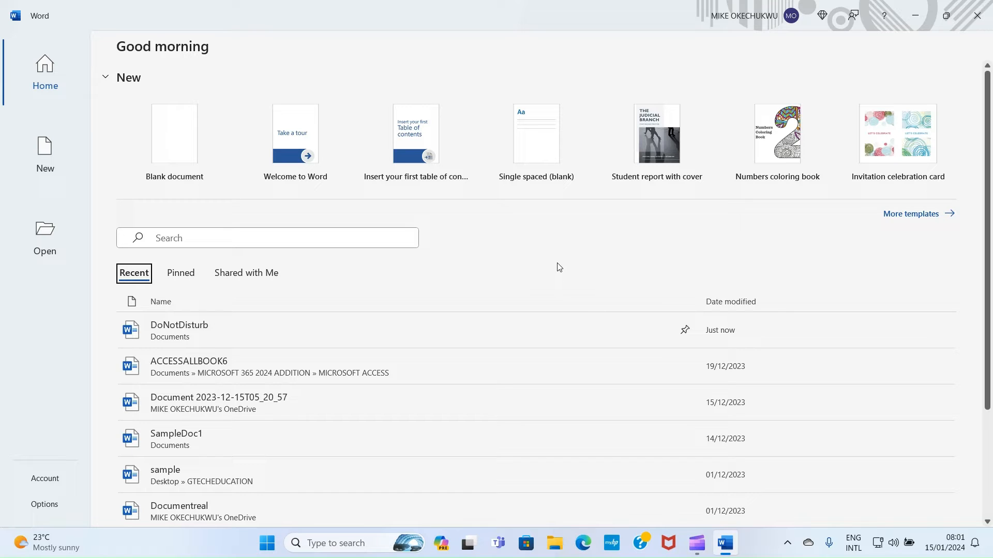
{"action": "left_click", "coordinate": [188, 149]}
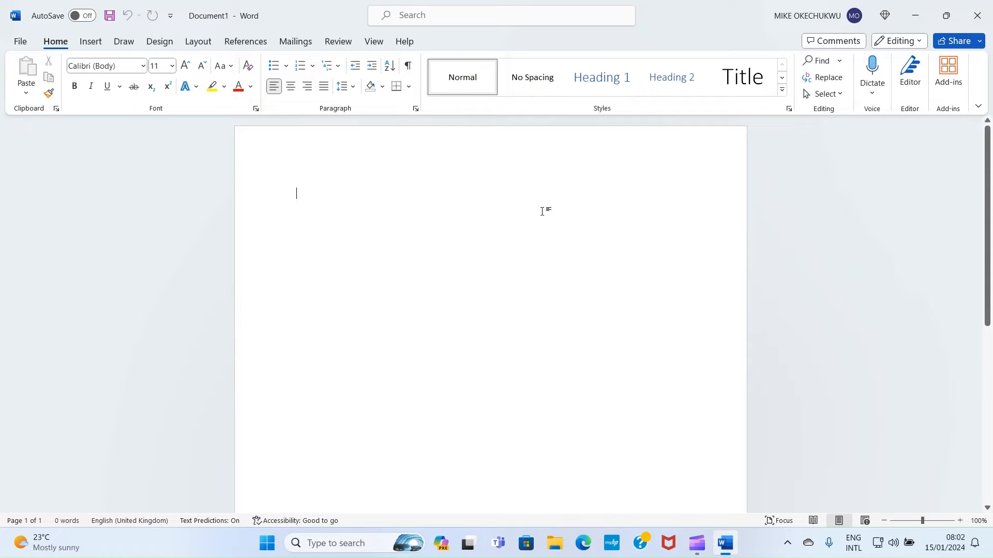
Examine the Insert, Draw, Design, Layout and References commands, including the page orientation options
{"action": "left_click", "coordinate": [92, 42]}
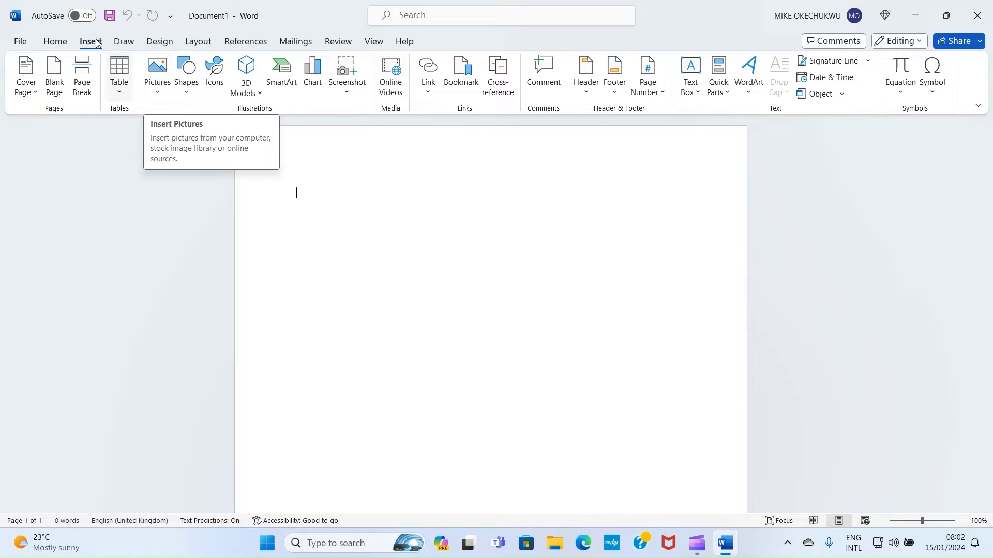
{"action": "left_click", "coordinate": [123, 43]}
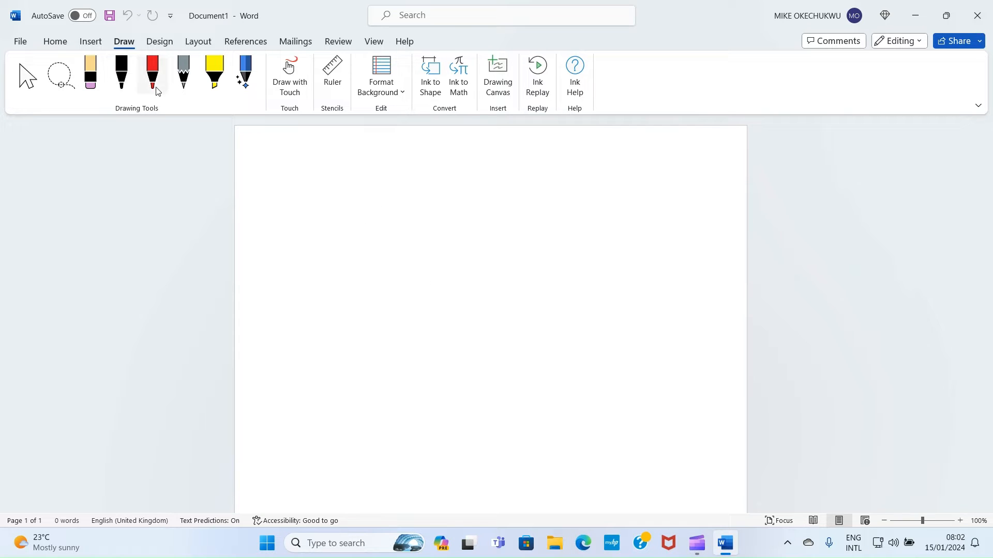
{"action": "left_click", "coordinate": [166, 41]}
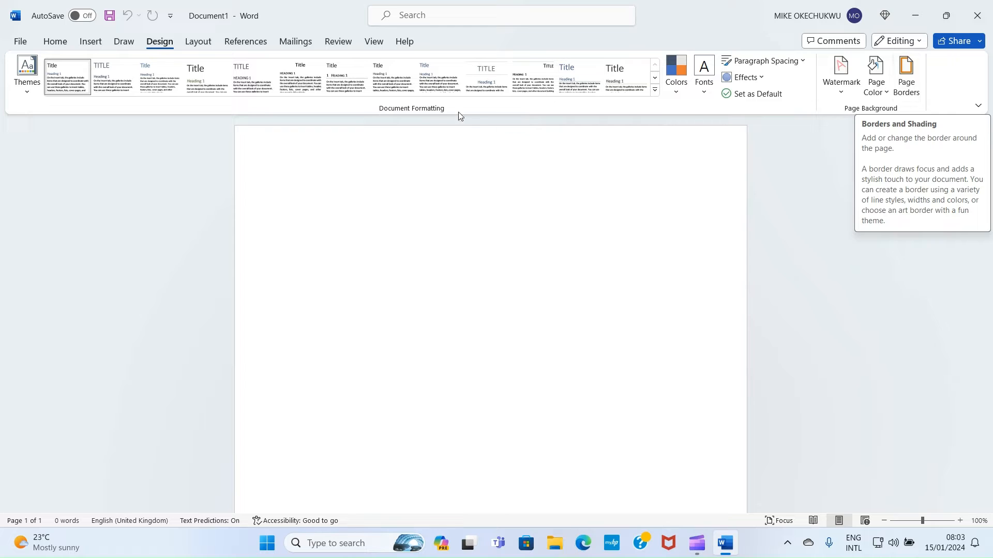
{"action": "left_click", "coordinate": [197, 43]}
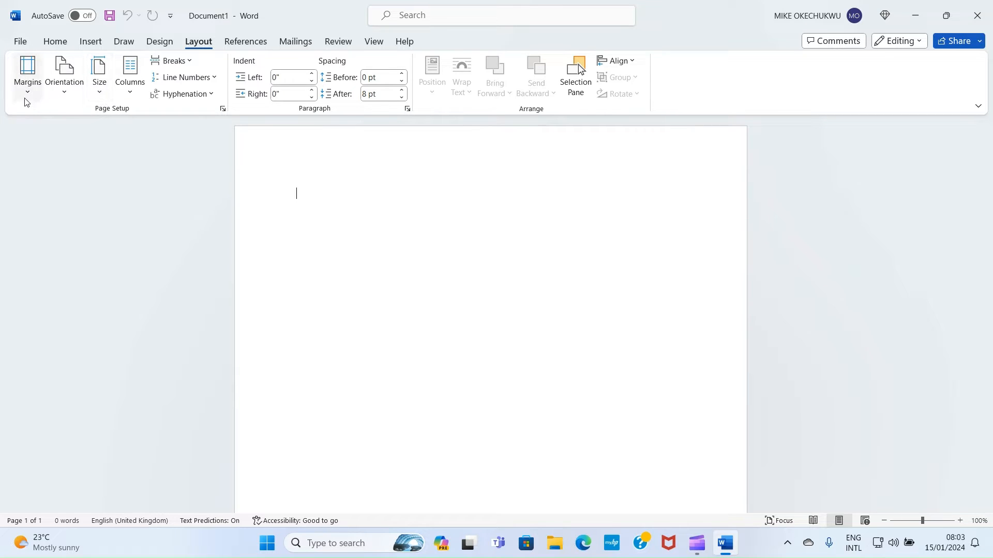
{"action": "left_click", "coordinate": [64, 95]}
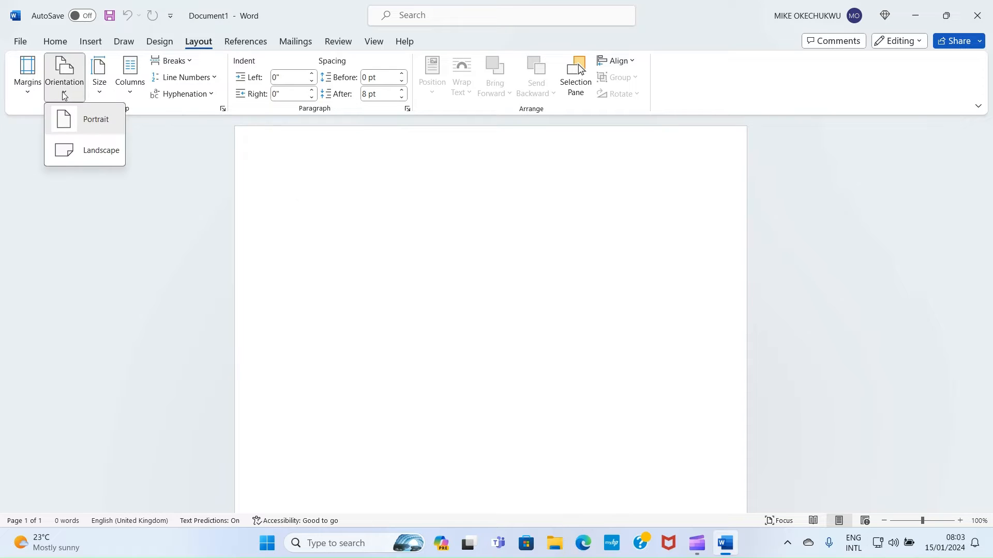
{"action": "left_click", "coordinate": [65, 95]}
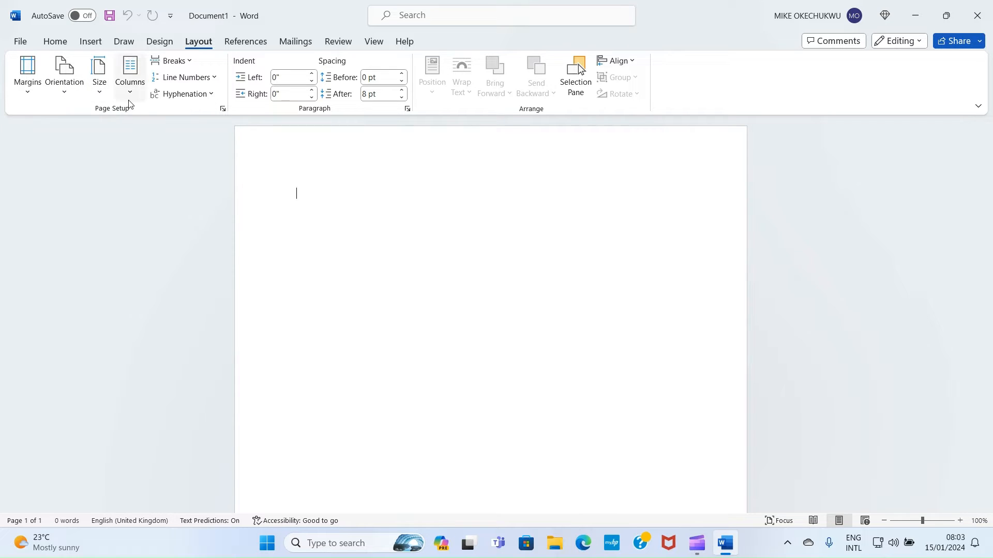
{"action": "left_click", "coordinate": [240, 43]}
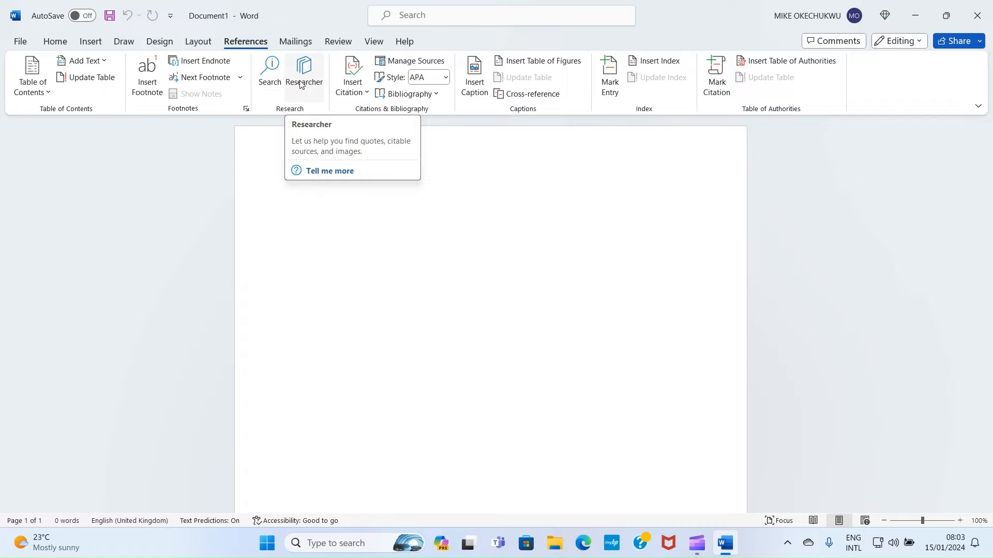
Examine the Review, View and Help commands, opening the Thesaurus along the way
{"action": "left_click", "coordinate": [335, 44]}
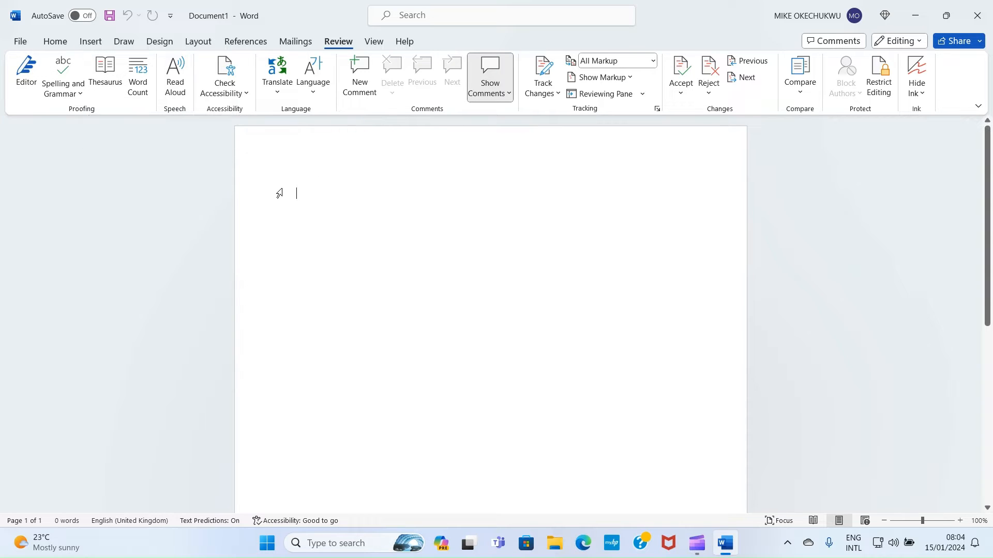
{"action": "left_click", "coordinate": [107, 72]}
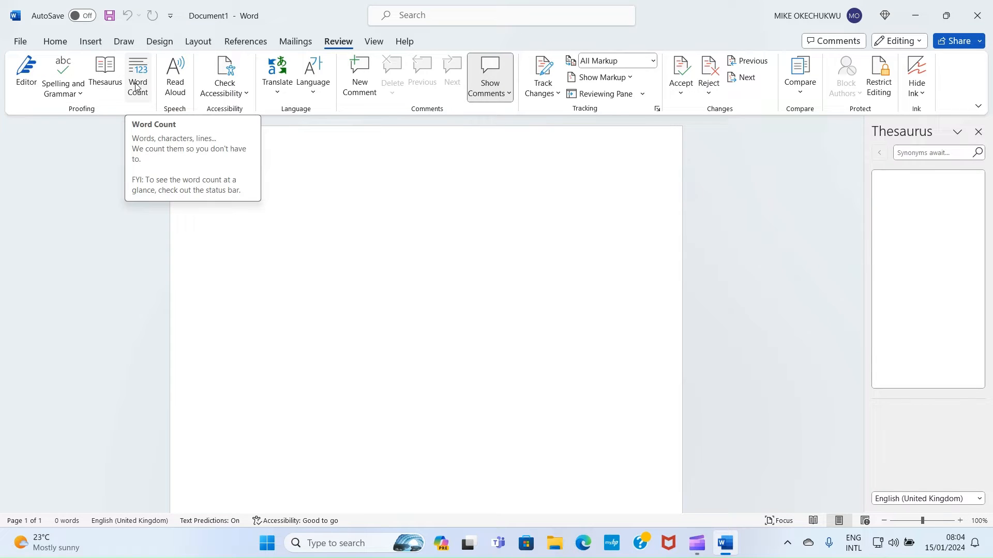
{"action": "left_click", "coordinate": [379, 44]}
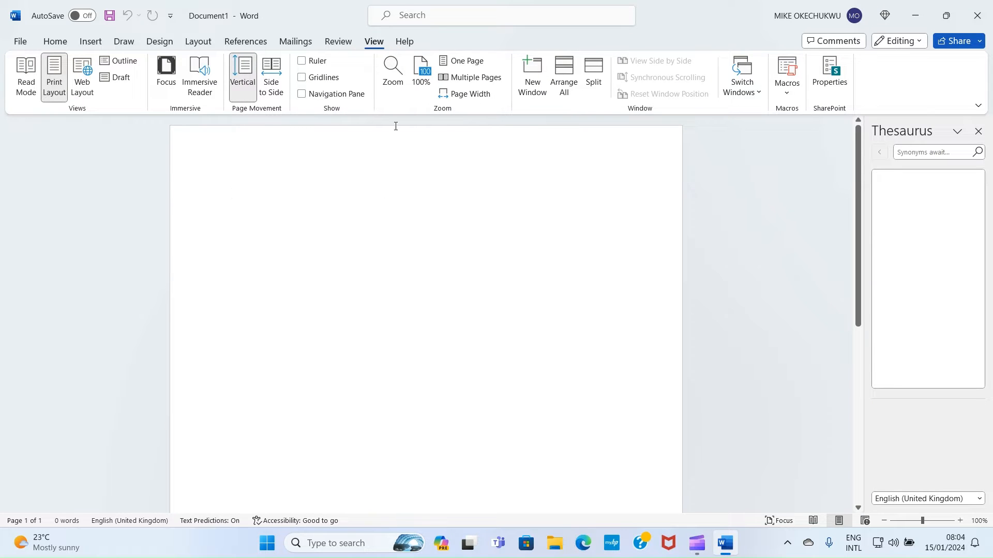
{"action": "left_click", "coordinate": [406, 44]}
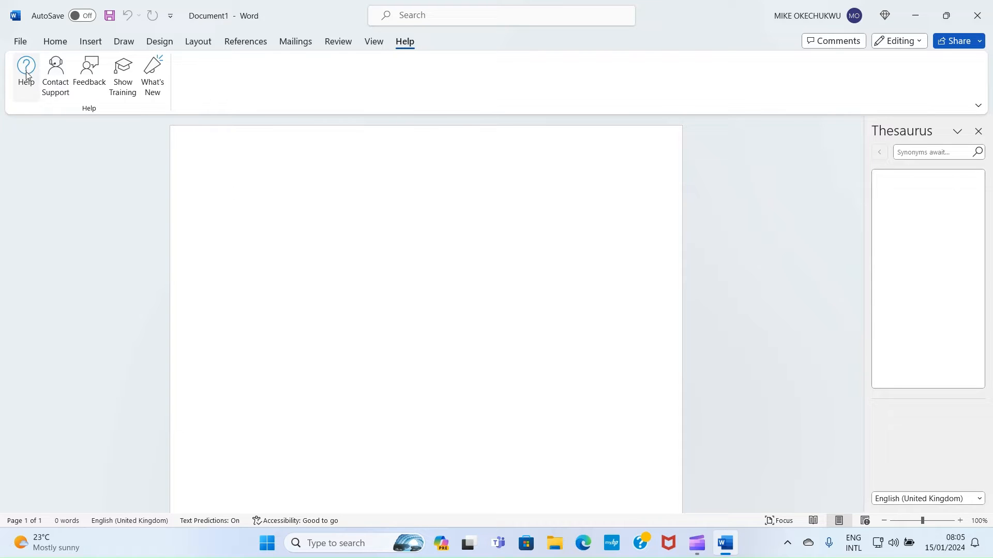
Close the Thesaurus and choose the Documents folder as the location for saving the new document
{"action": "left_click", "coordinate": [55, 41]}
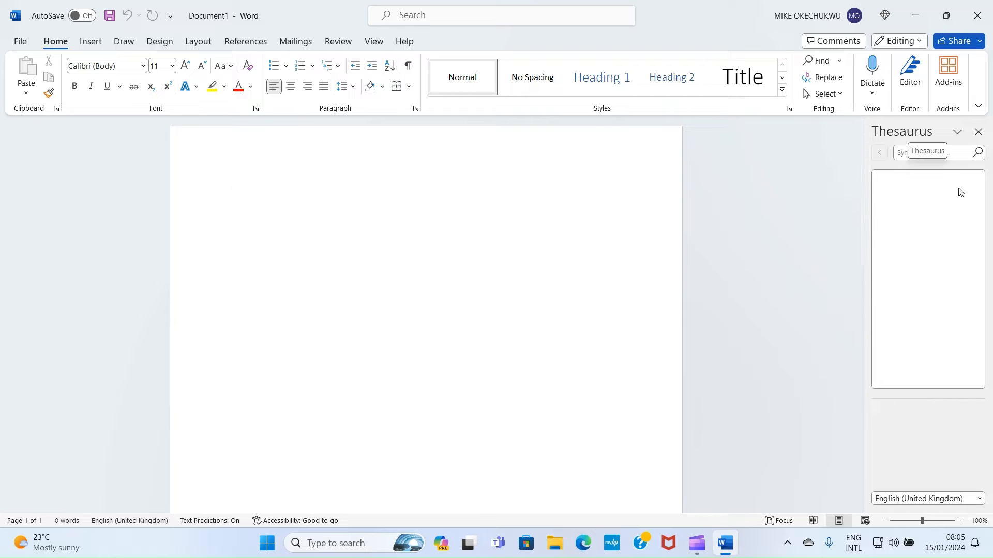
{"action": "left_click", "coordinate": [978, 132]}
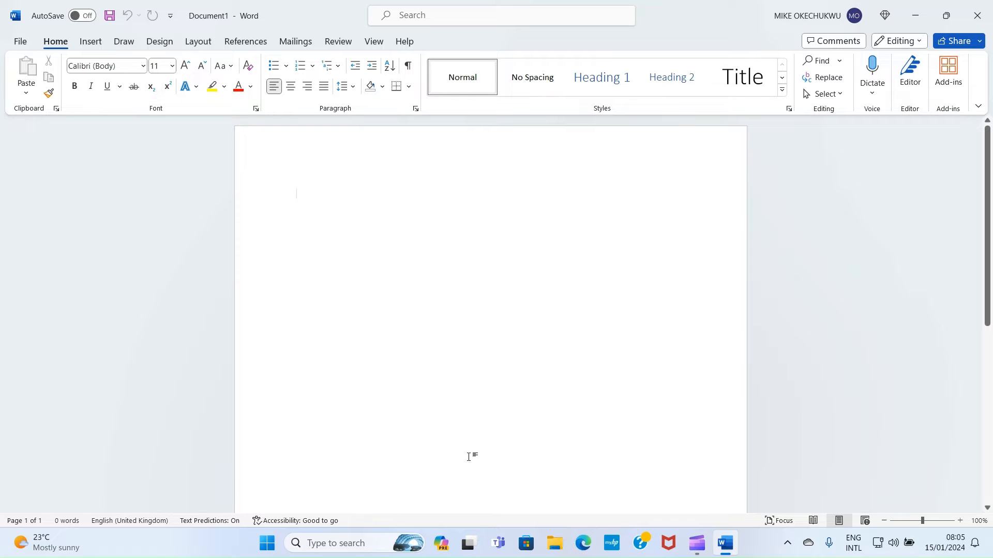
{"action": "left_click", "coordinate": [20, 41]}
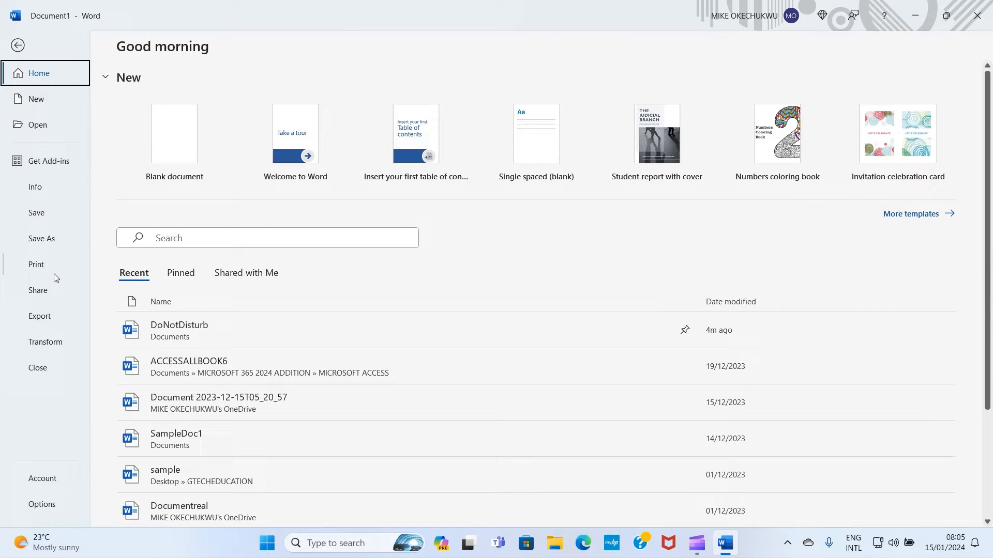
{"action": "left_click", "coordinate": [49, 238]}
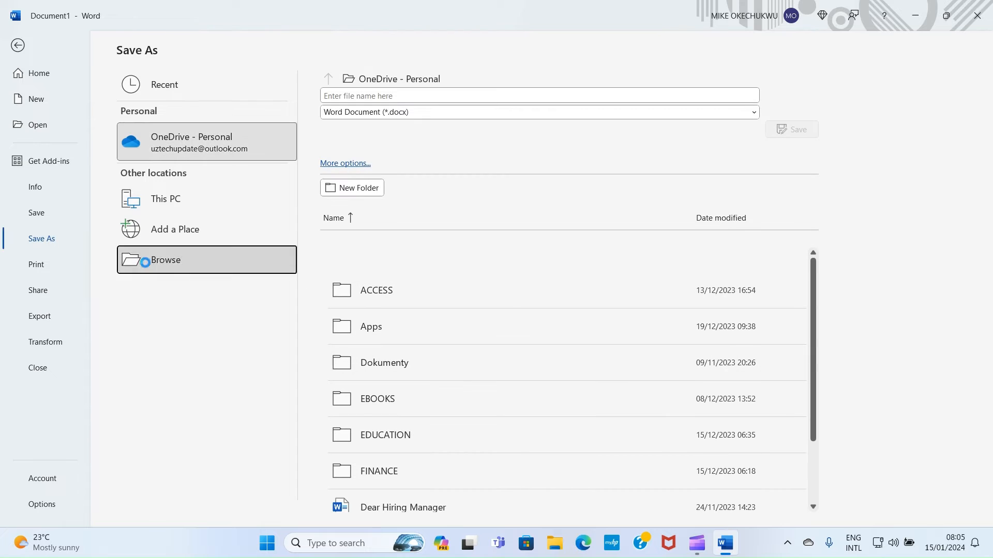
{"action": "left_click", "coordinate": [157, 259]}
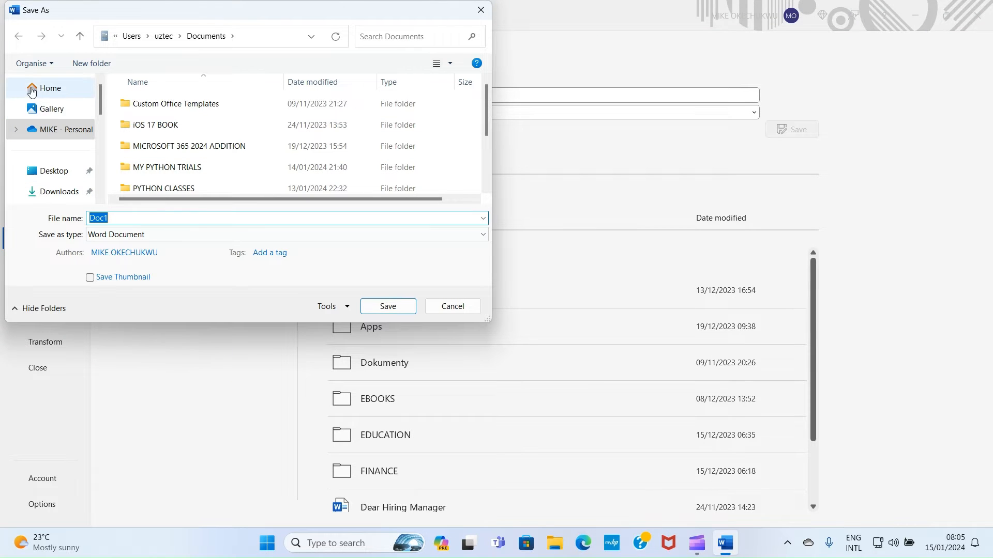
{"action": "scroll", "coordinate": [93, 136], "scroll_direction": "down", "scroll_amount": 2}
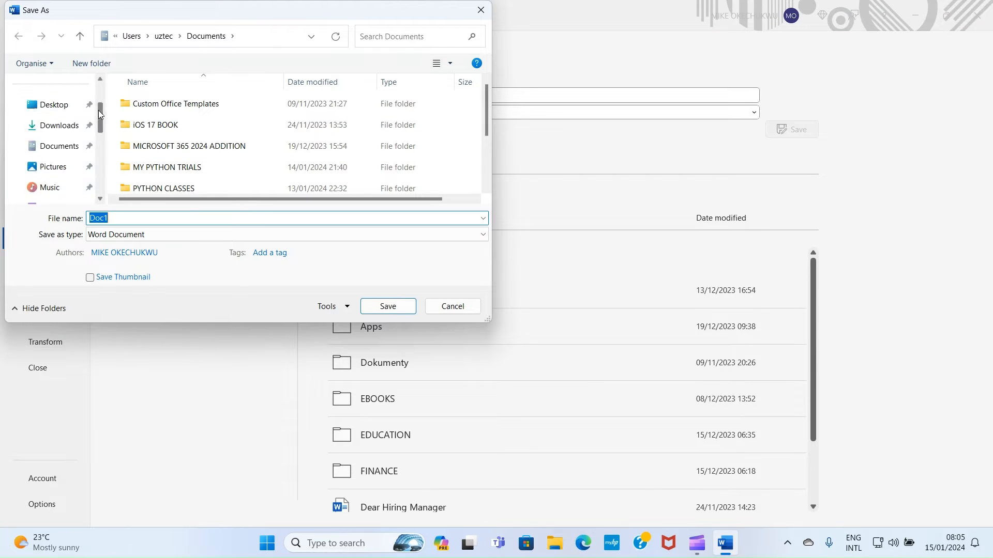
{"action": "scroll", "coordinate": [90, 137], "scroll_direction": "up", "scroll_amount": 2}
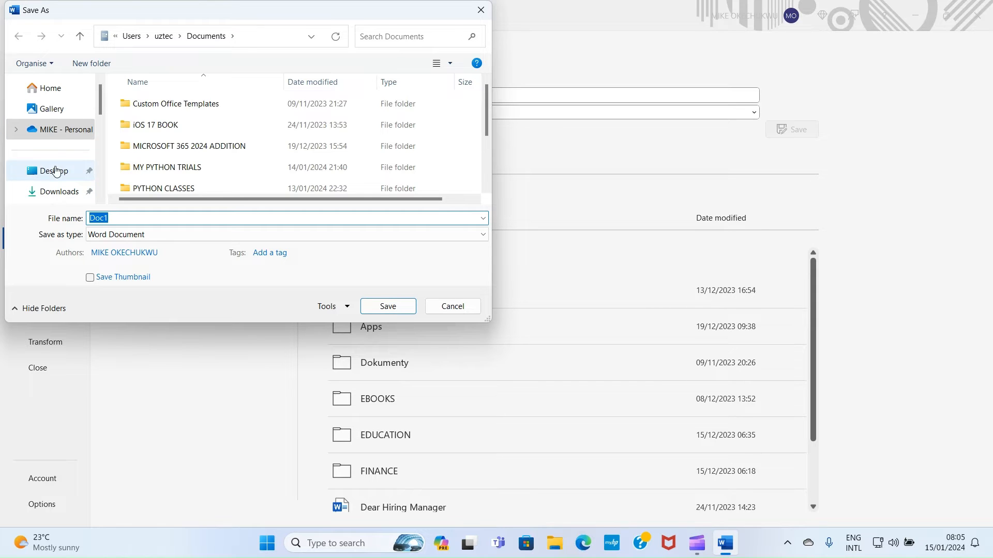
{"action": "scroll", "coordinate": [56, 171], "scroll_direction": "down", "scroll_amount": 1}
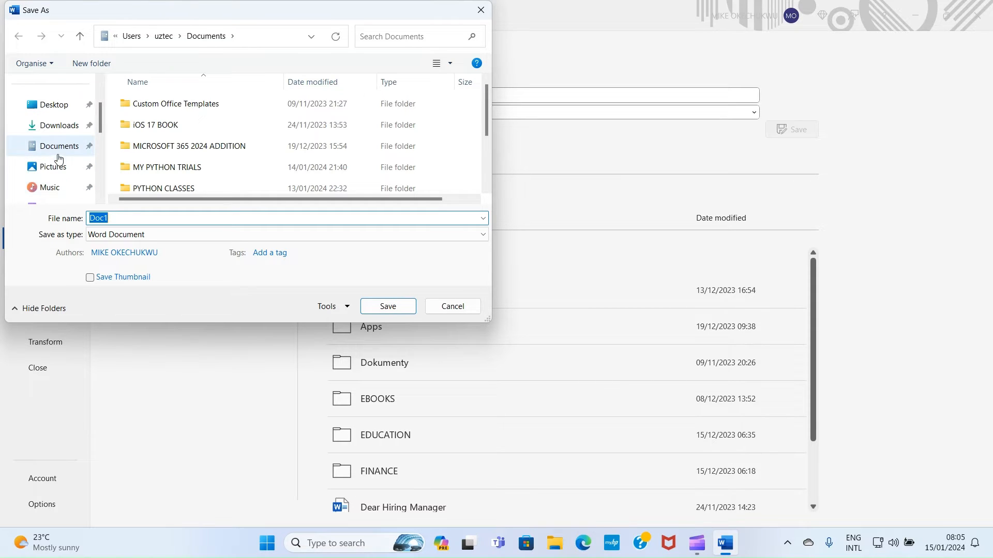
{"action": "left_click", "coordinate": [55, 155]}
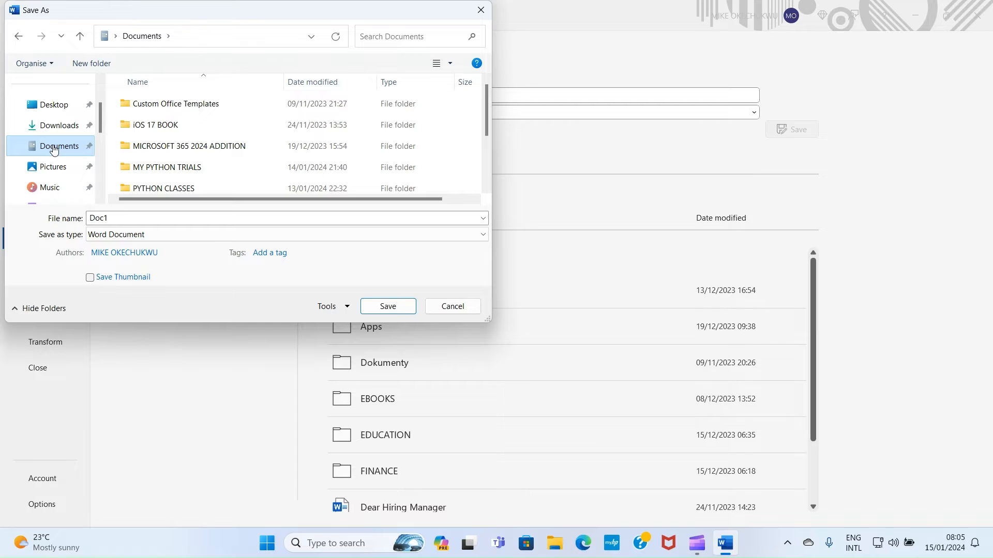
Name the file GTECHSAMPLEDOC, save it as a Word Document, and dismiss the backup notice
{"action": "double_click", "coordinate": [125, 217]}
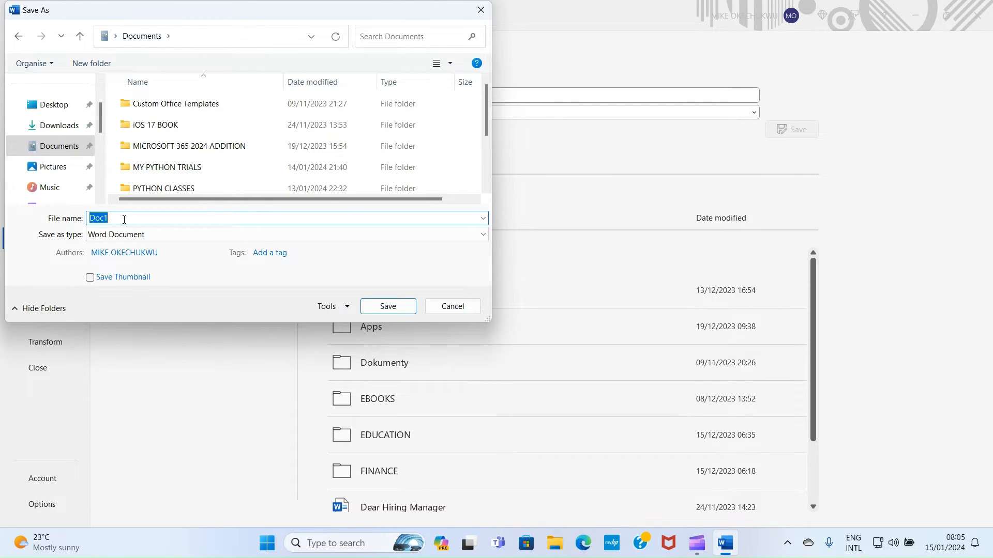
{"action": "type", "text": "sa"}
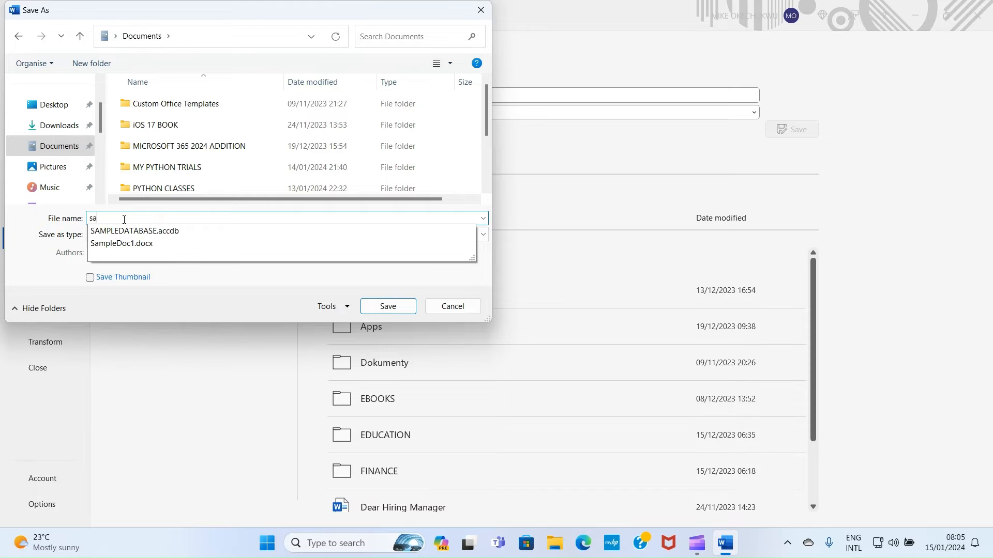
{"action": "key", "text": "BackSpace"}
{"action": "key", "text": "BackSpace"}
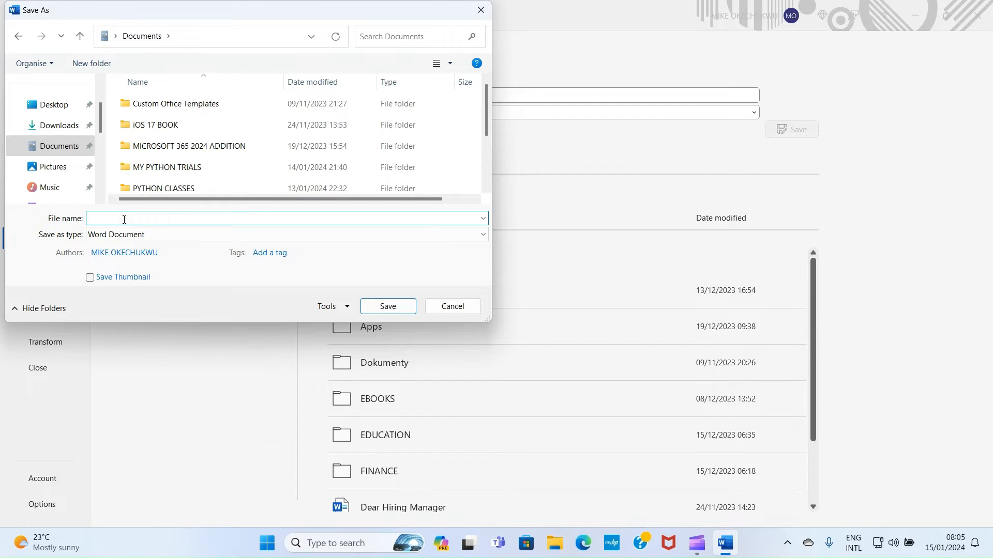
{"action": "type", "text": "GTECHSAMPLEDOC"}
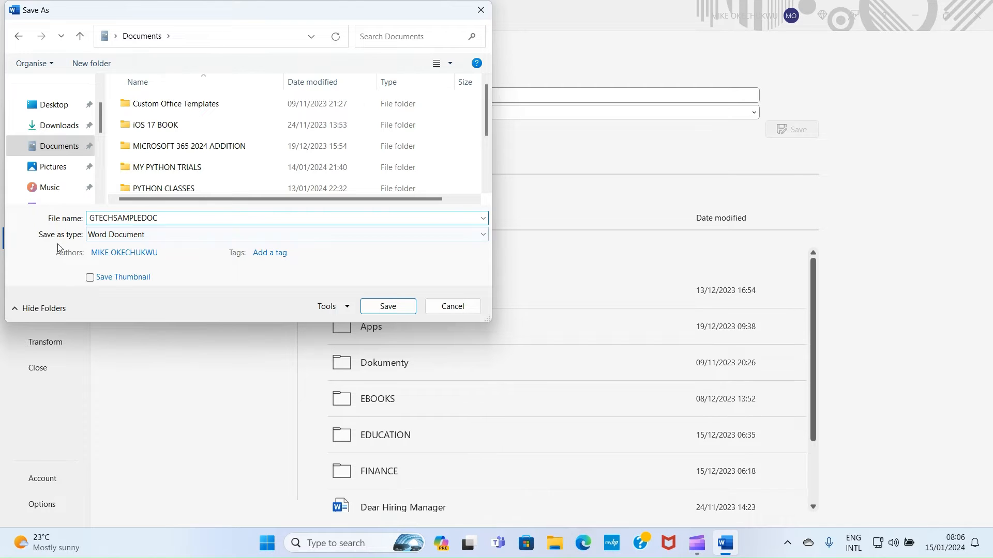
{"action": "left_click", "coordinate": [392, 310]}
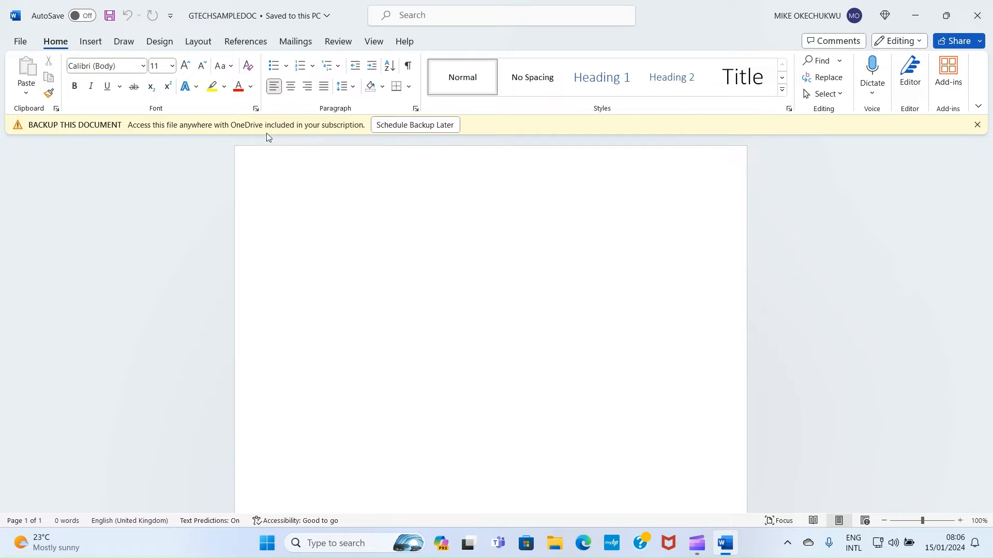
{"action": "left_click", "coordinate": [977, 124]}
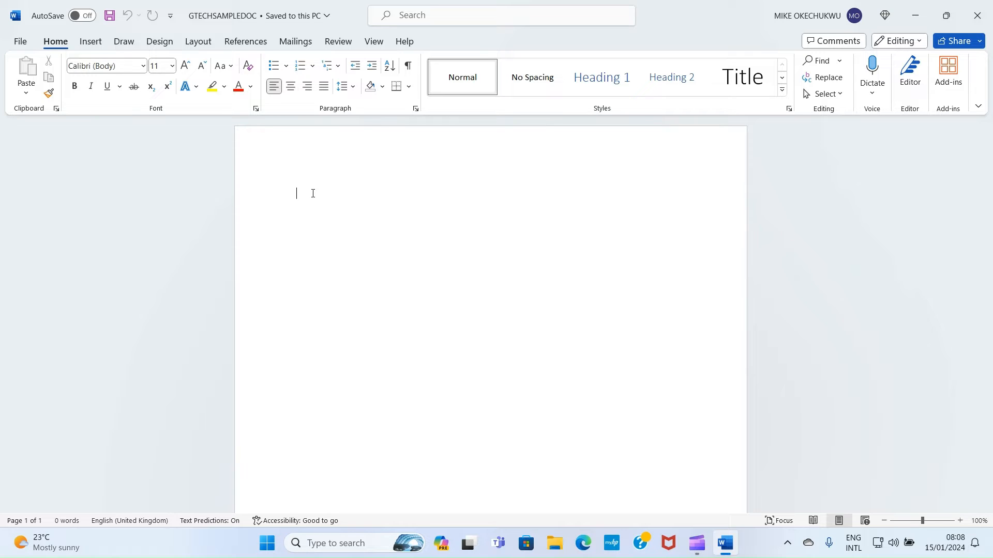
Write the sentence "I will tech you something of value." at the start of the blank document
{"action": "type", "text": "I w"}
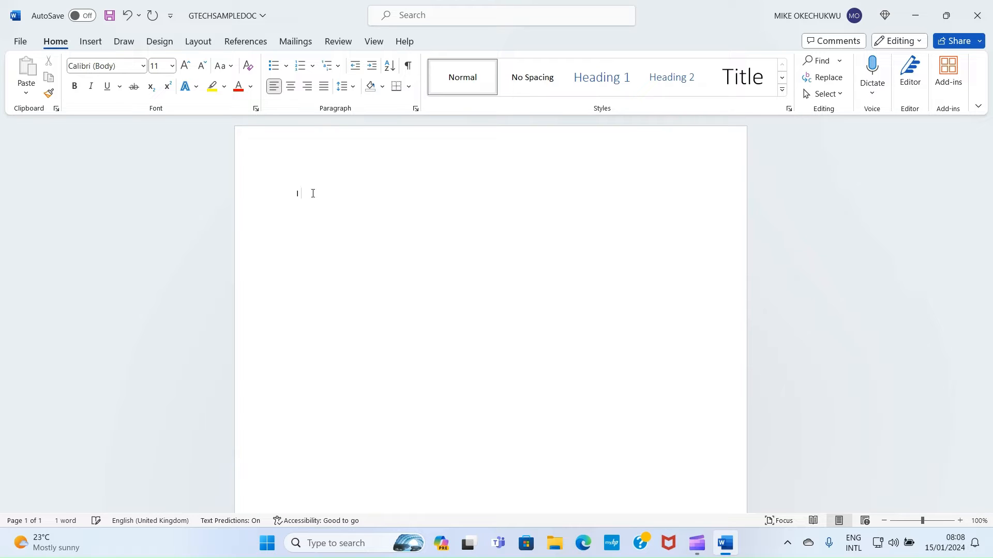
{"action": "type", "text": "ill tech you something of value."}
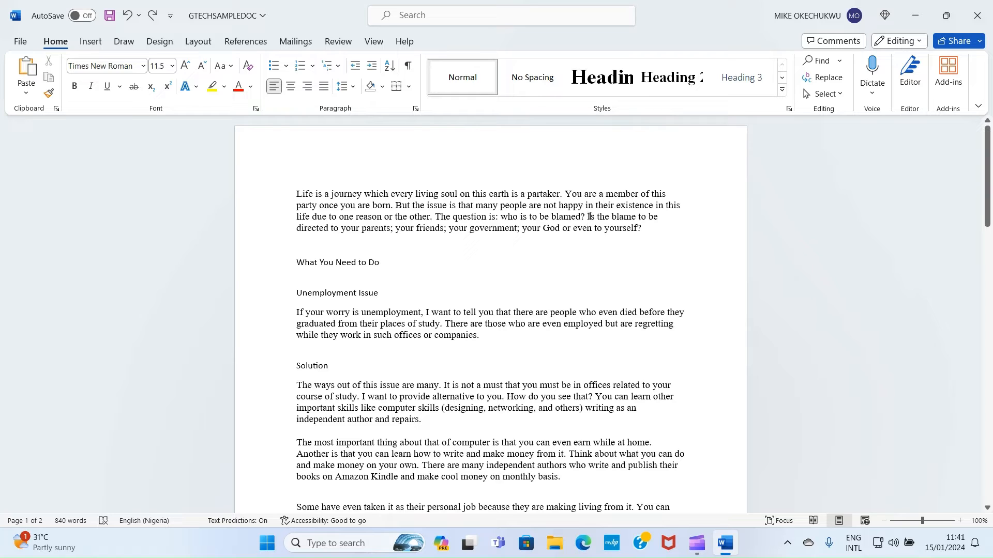
Start a new line before "Is the blame to be directed", then try increasing its indent and undo the indent
{"action": "left_click", "coordinate": [588, 216]}
{"action": "key", "text": "Return"}
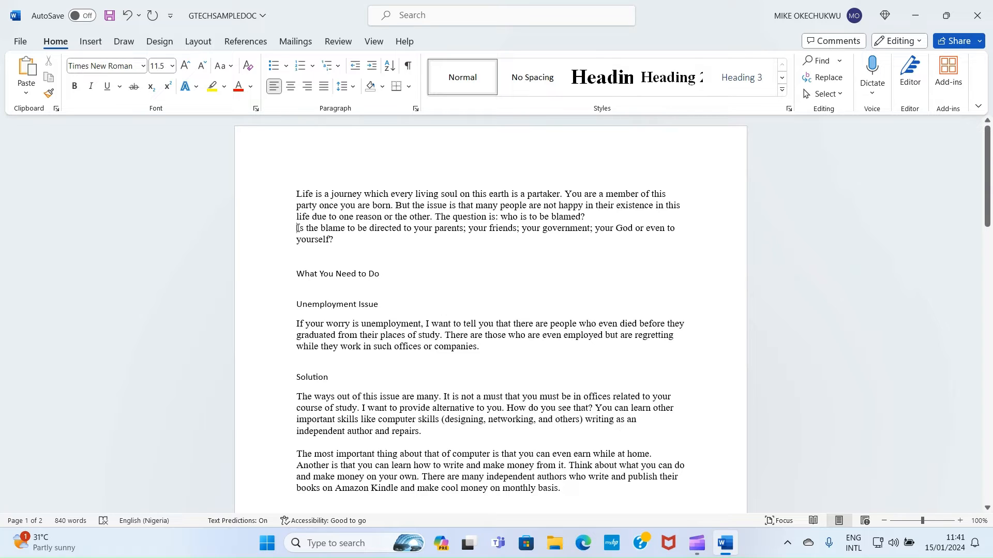
{"action": "left_click", "coordinate": [371, 66]}
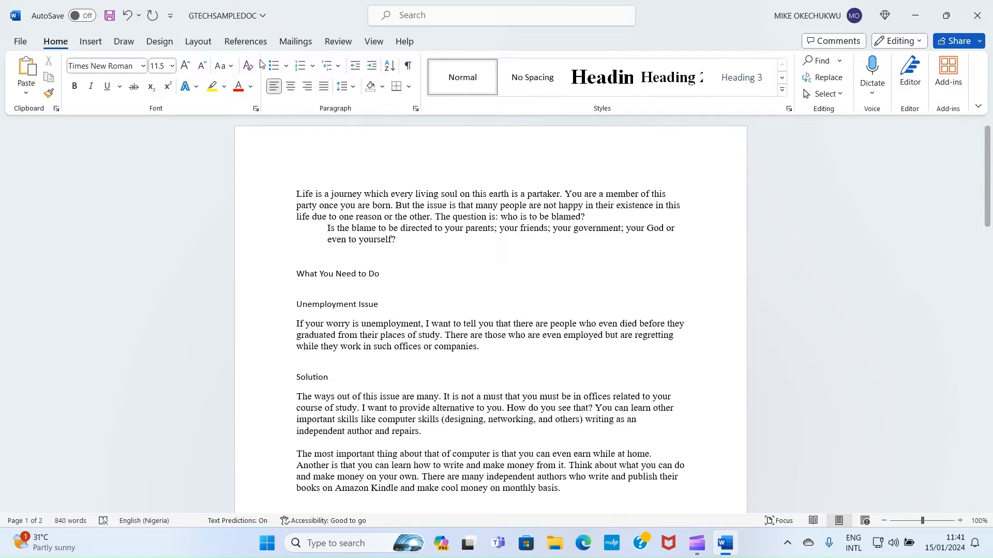
{"action": "left_click", "coordinate": [127, 15]}
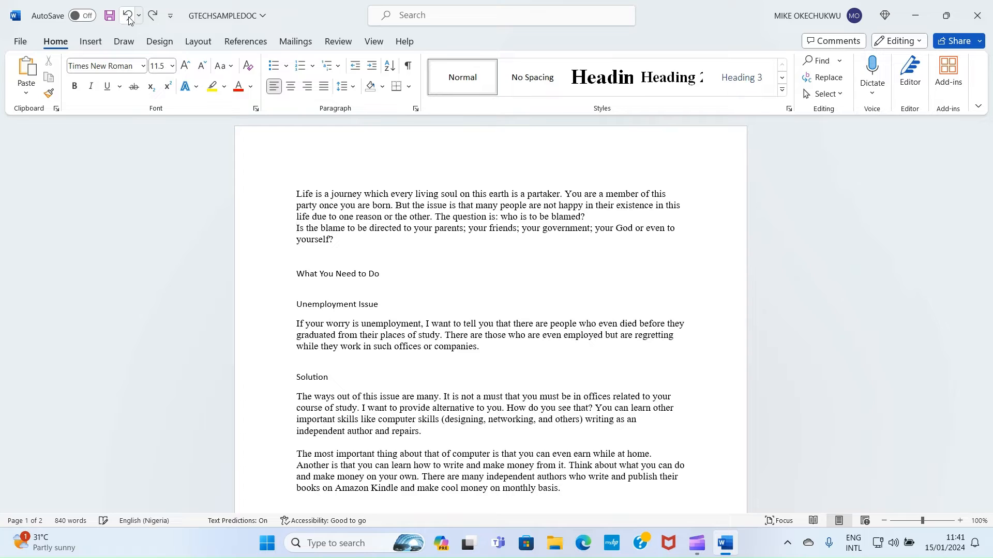
Enter the symbols @%& on the blank line above "What You Need to Do", then delete them and restore the blank line
{"action": "left_click", "coordinate": [295, 253]}
{"action": "type", "text": "@"}
{"action": "type", "text": "%"}
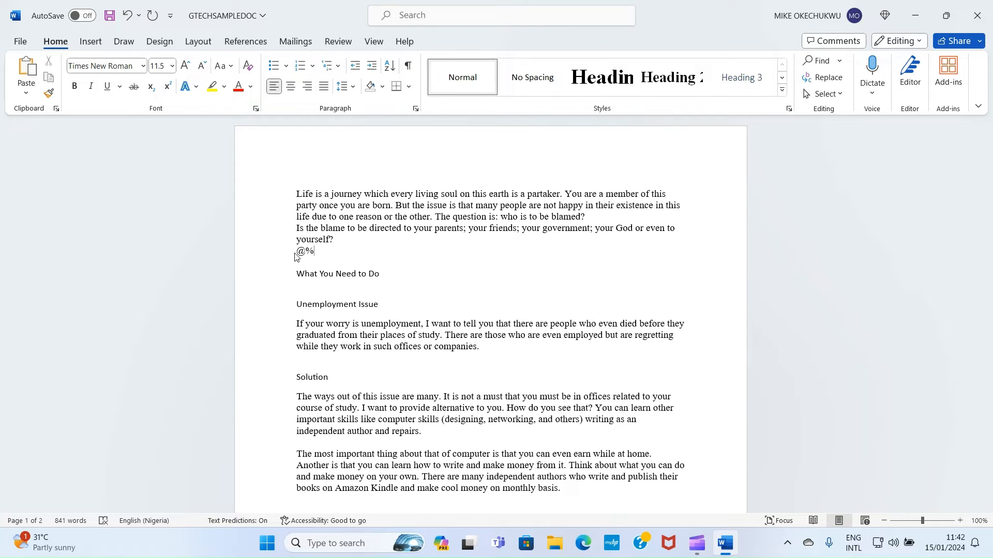
{"action": "type", "text": "&"}
{"action": "key", "text": "BackSpace"}
{"action": "key", "text": "BackSpace"}
{"action": "key", "text": "BackSpace"}
{"action": "key", "text": "BackSpace"}
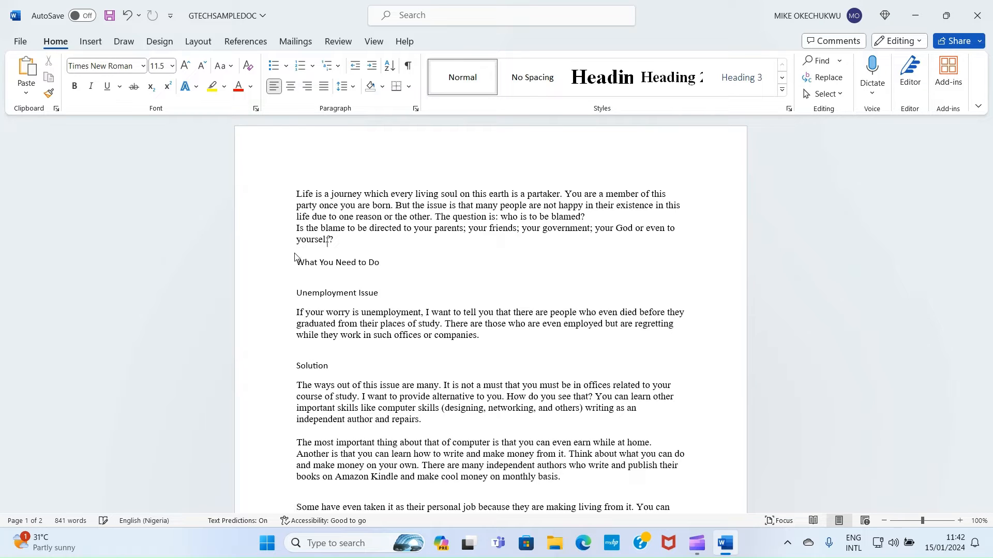
{"action": "key", "text": "Return"}
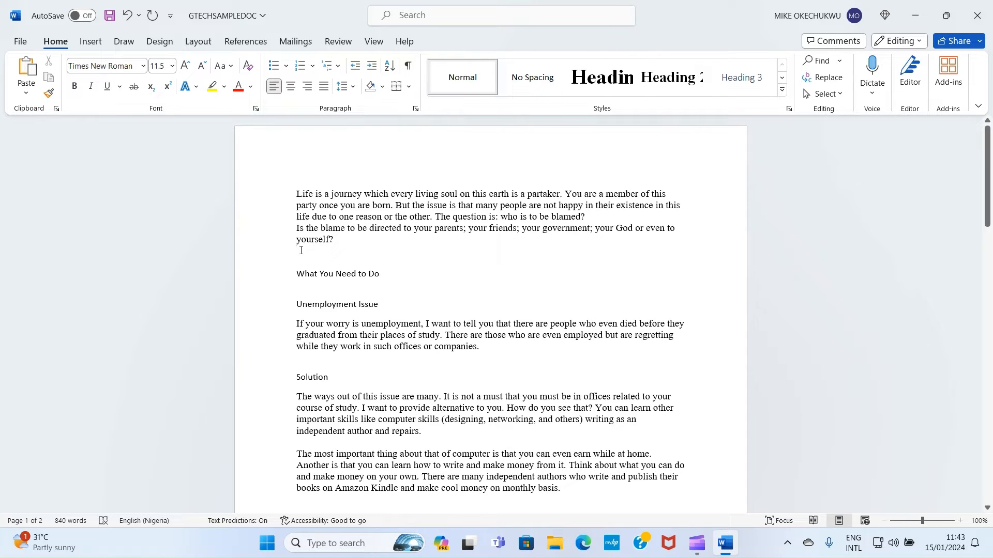
Insert the Lira Sign from the Currency Symbols subset on the blank line above "What You Need to Do", then undo the insertion
{"action": "left_click", "coordinate": [90, 42]}
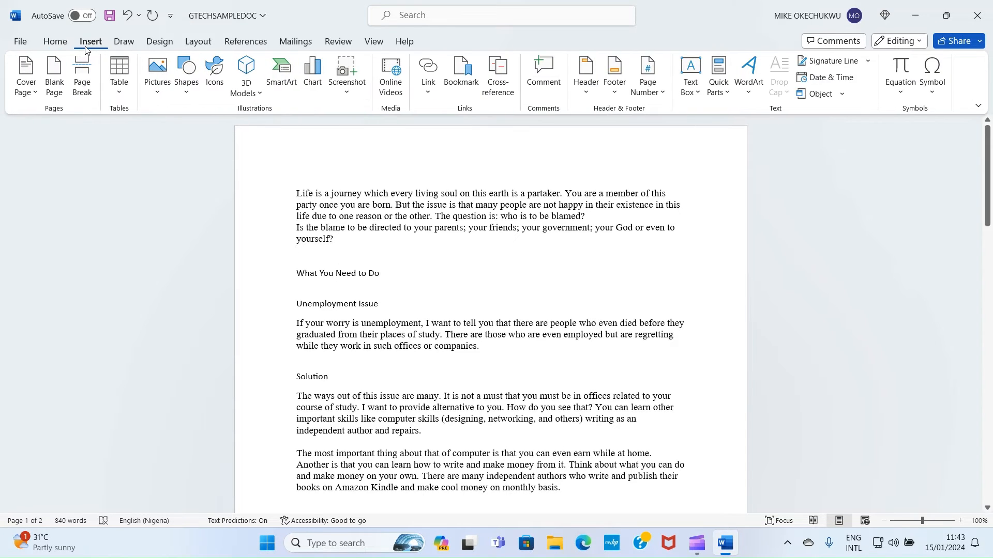
{"action": "left_click", "coordinate": [934, 94]}
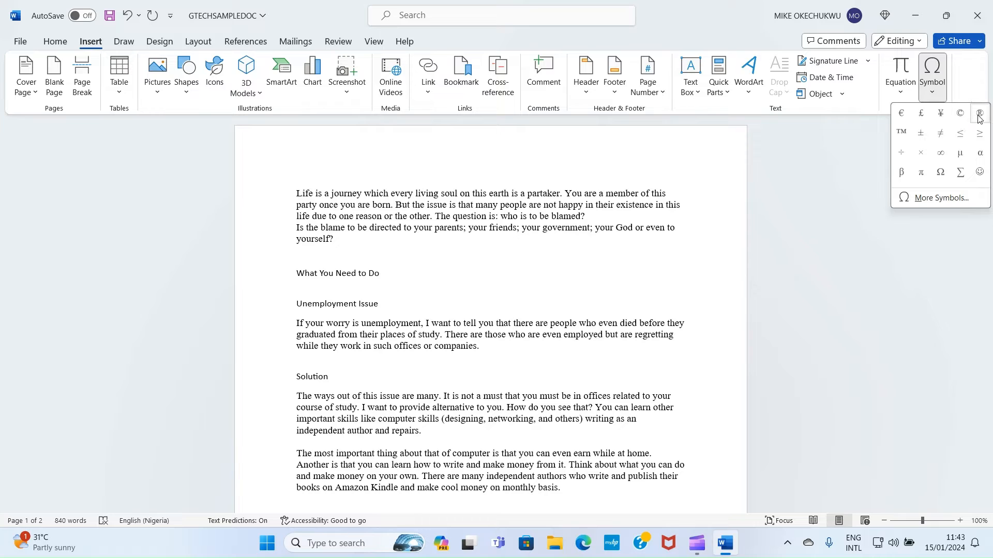
{"action": "left_click", "coordinate": [928, 199]}
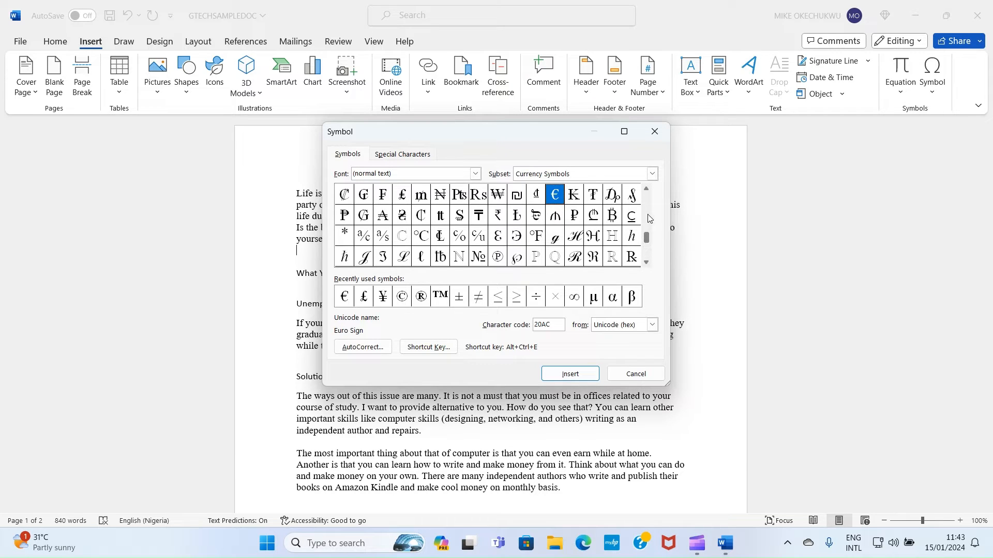
{"action": "left_click", "coordinate": [647, 189]}
{"action": "left_click", "coordinate": [646, 189]}
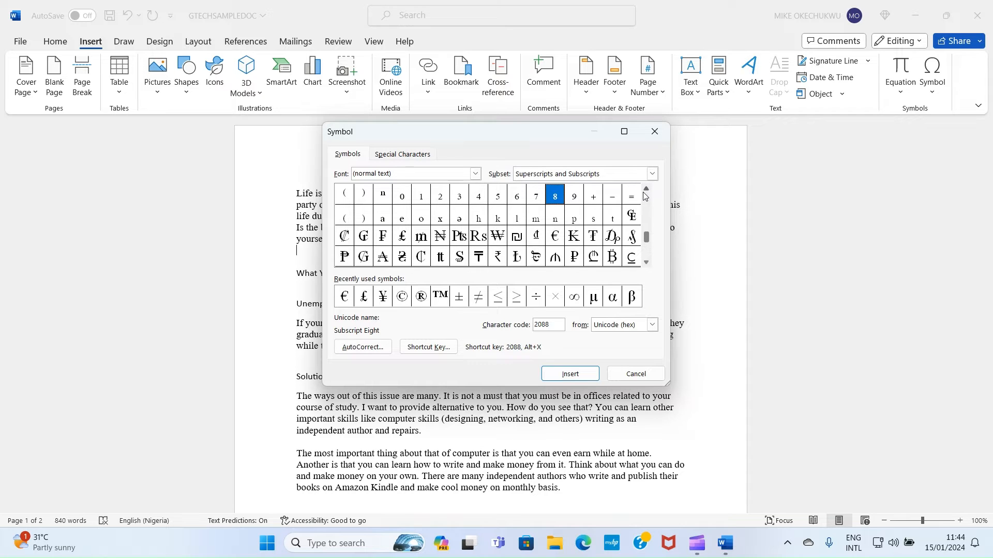
{"action": "left_click", "coordinate": [404, 239]}
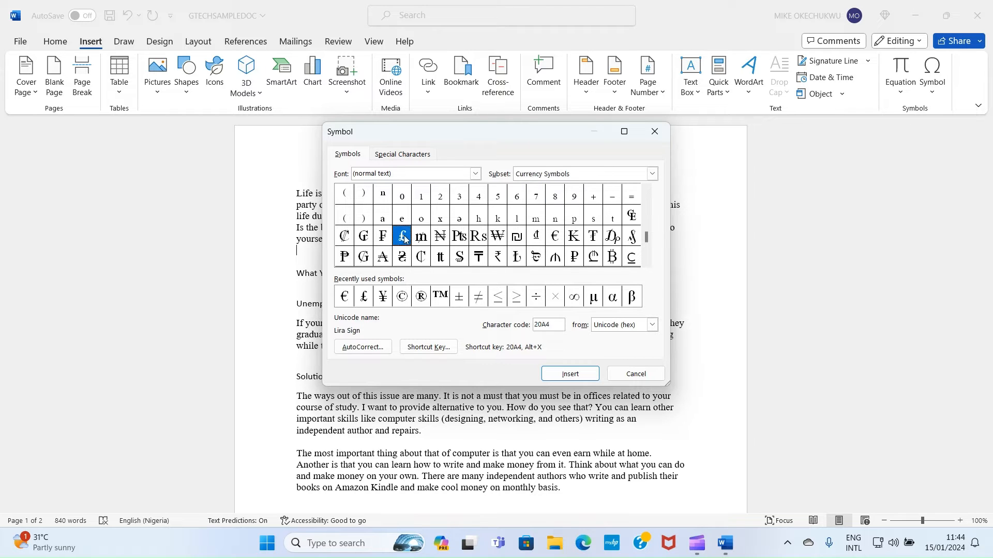
{"action": "left_click", "coordinate": [571, 374]}
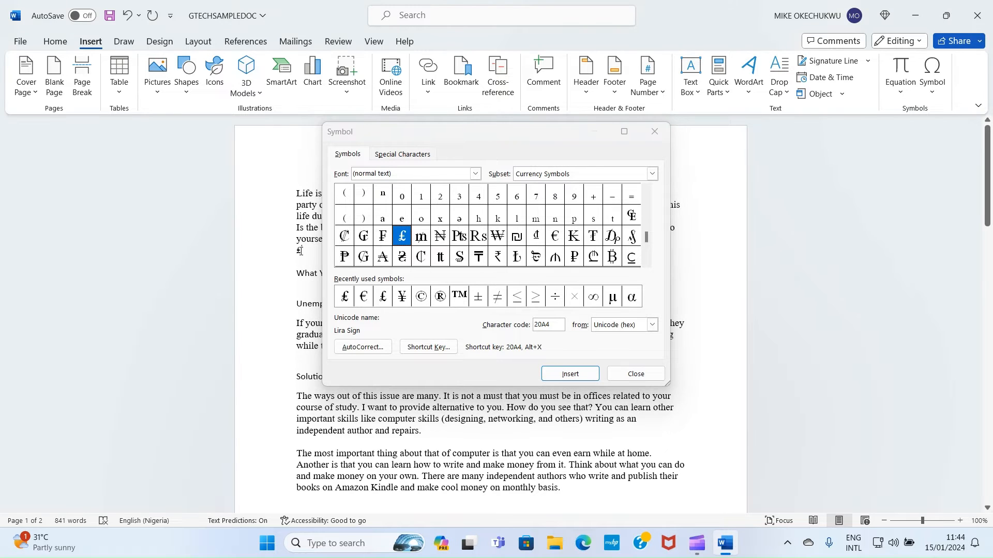
{"action": "left_click", "coordinate": [655, 132]}
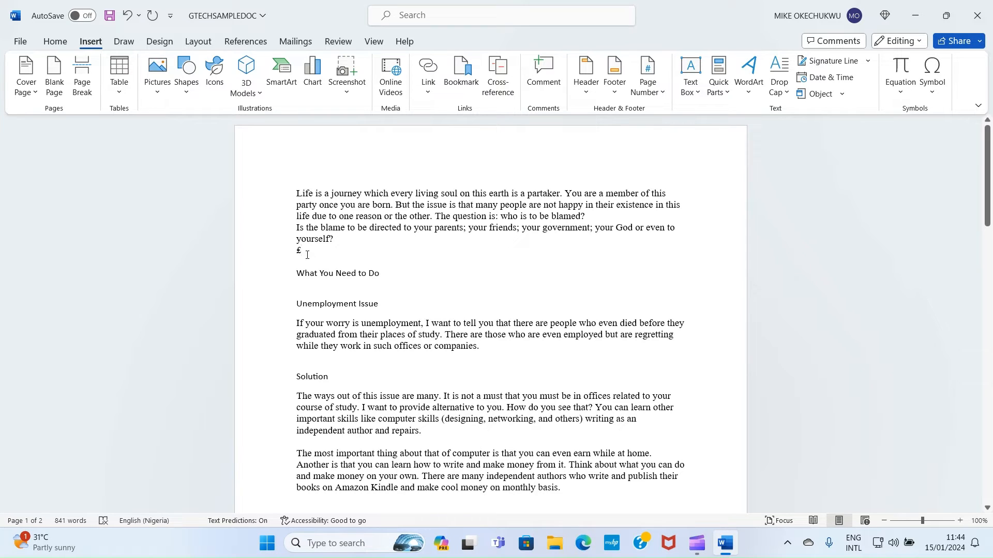
{"action": "key", "text": "ctrl+z"}
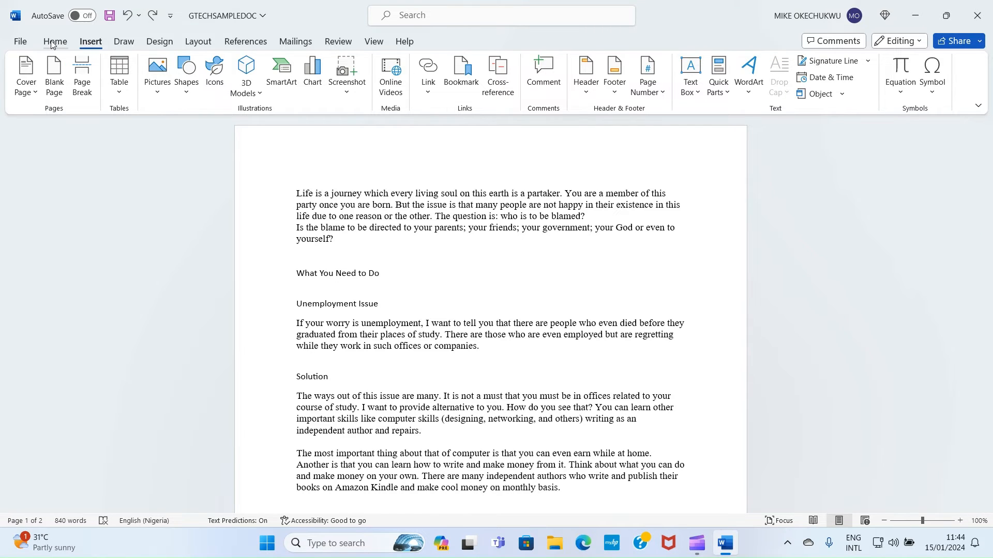
Add the title line "WHO IS TO BE BLAMED" above the first paragraph of the document
{"action": "left_click", "coordinate": [52, 42]}
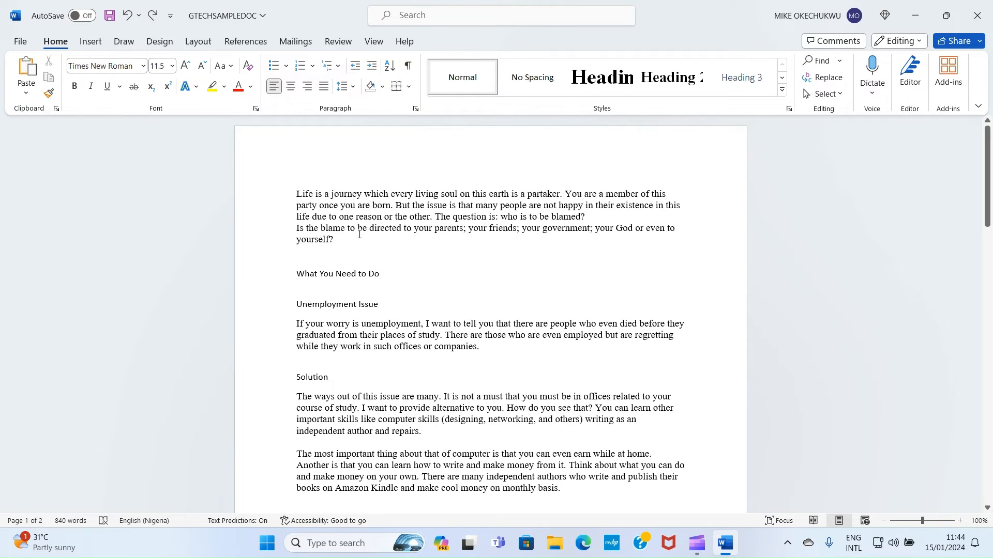
{"action": "left_click", "coordinate": [295, 197]}
{"action": "key", "text": "Return"}
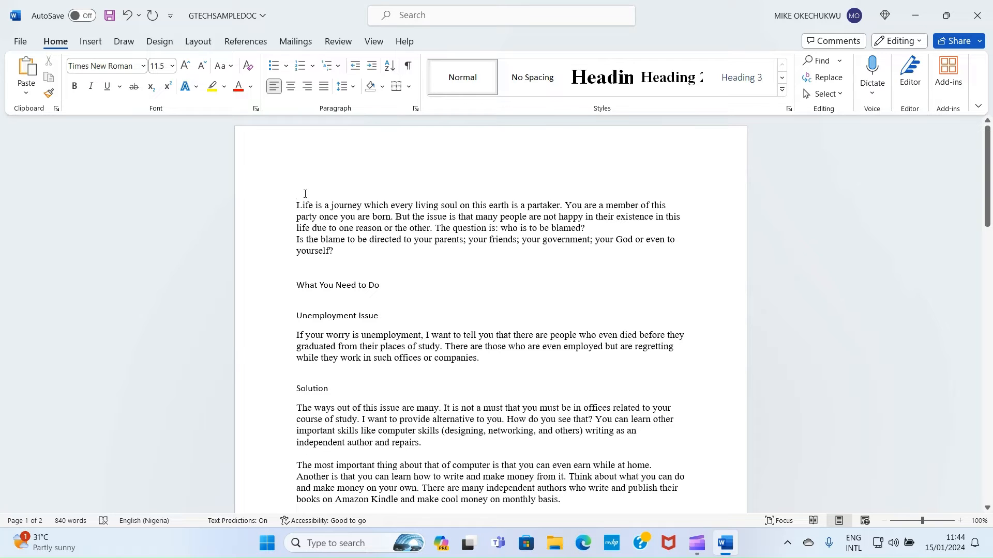
{"action": "left_click", "coordinate": [298, 189]}
{"action": "type", "text": "W"}
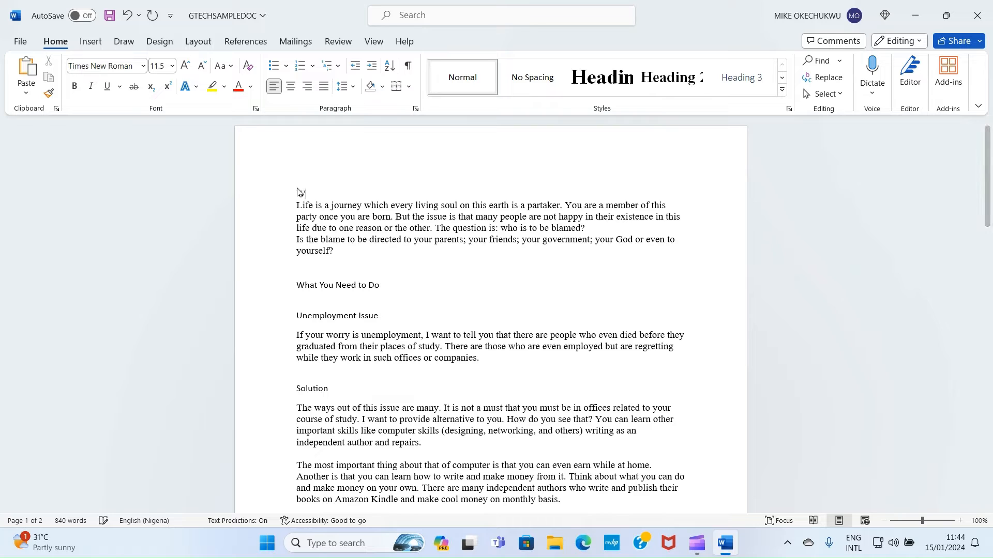
{"action": "type", "text": "HO IS TO BE BLAMED"}
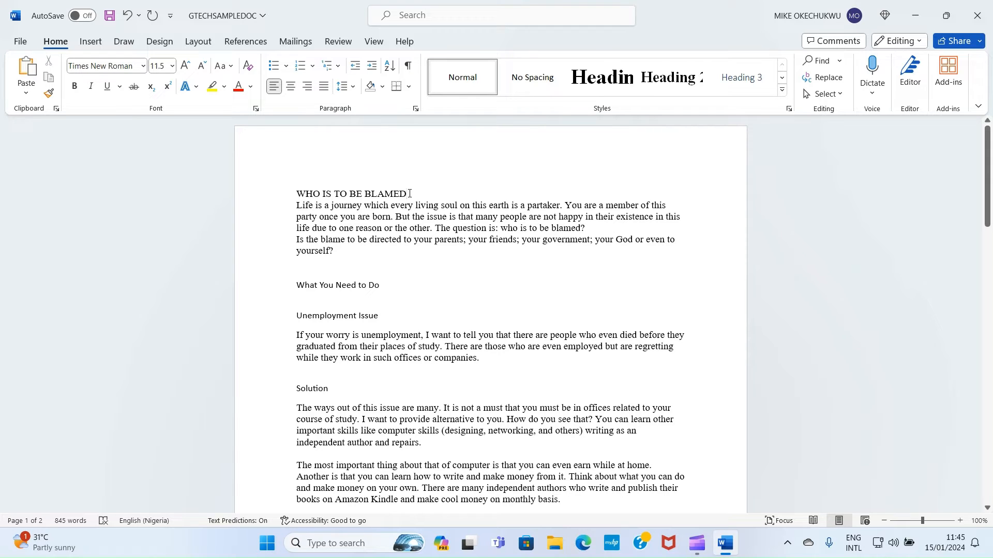
Make the title "WHO IS TO BE BLAMED" bold and insert a blank line below it
{"action": "left_click_drag", "start_coordinate": [408, 193], "coordinate": [295, 191]}
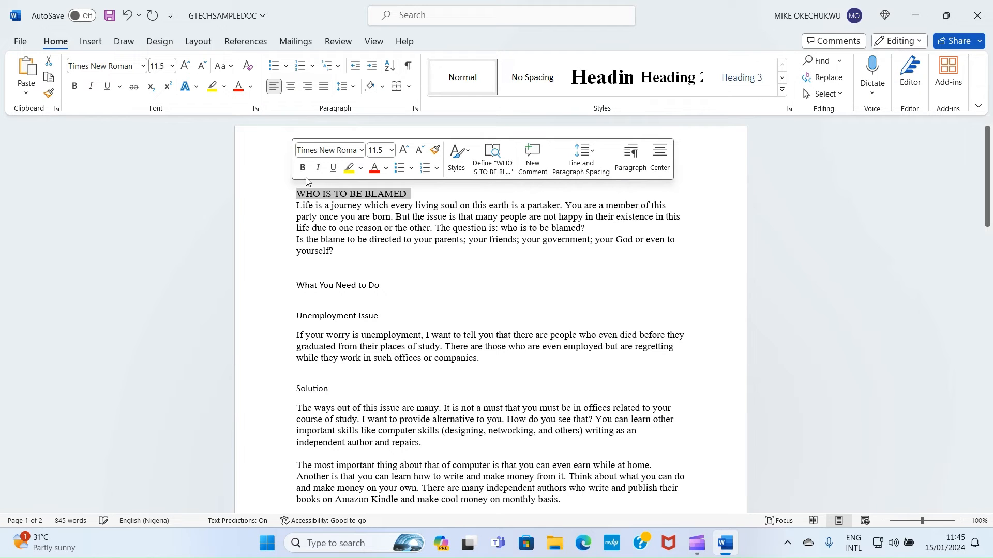
{"action": "left_click", "coordinate": [75, 87]}
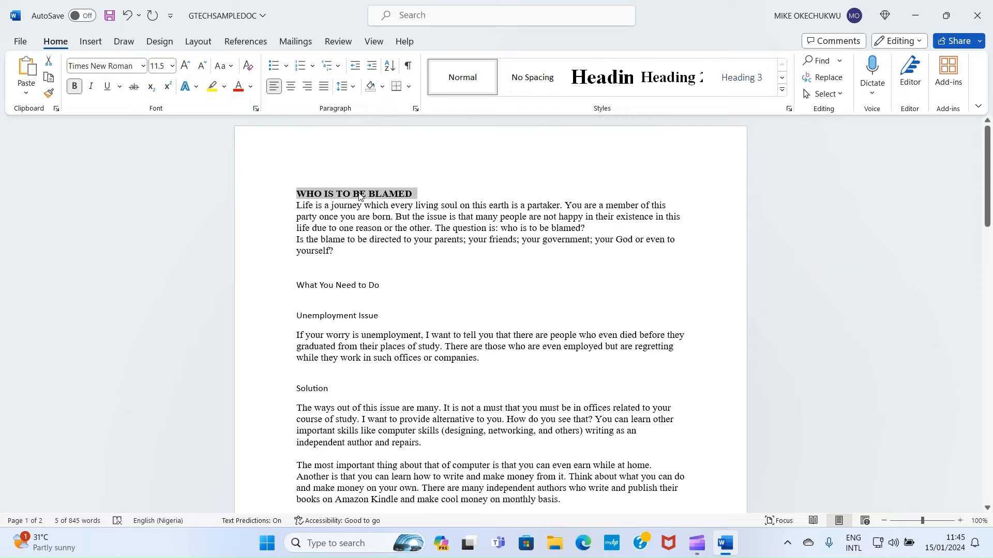
{"action": "left_click", "coordinate": [296, 208]}
{"action": "key", "text": "Return"}
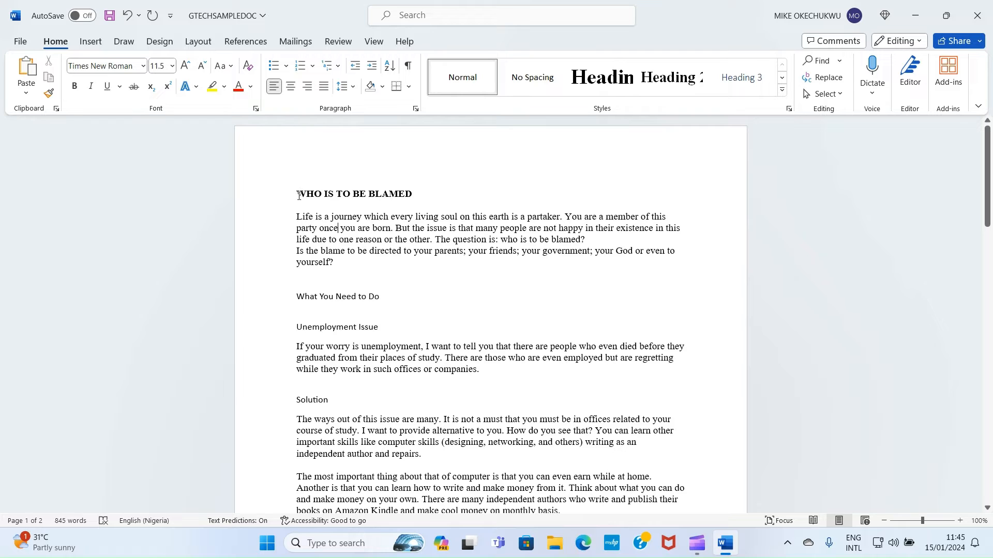
Underline and italicize the title, and try strikethrough on it before removing the strikethrough again
{"action": "left_click", "coordinate": [299, 196]}
{"action": "left_click_drag", "start_coordinate": [299, 196], "coordinate": [414, 195]}
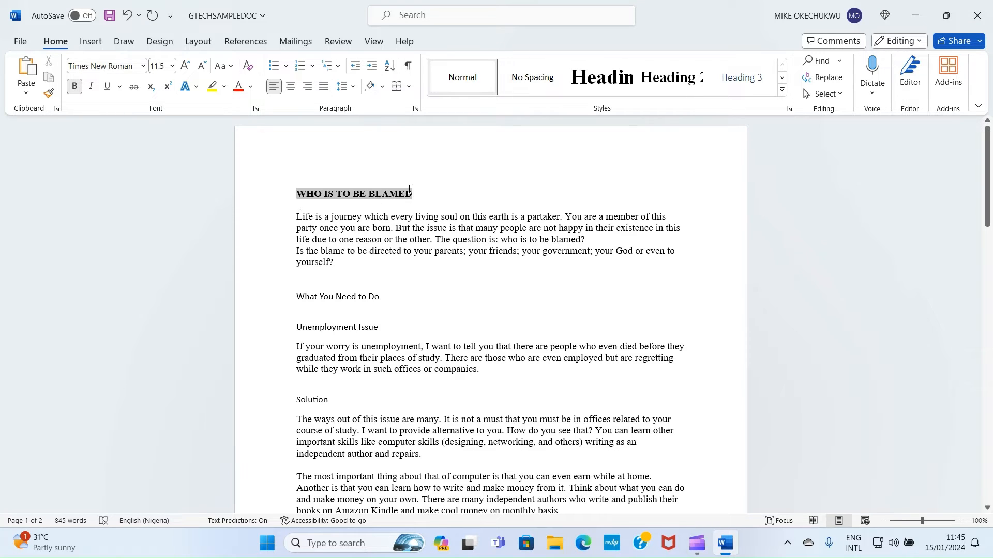
{"action": "left_click", "coordinate": [107, 89]}
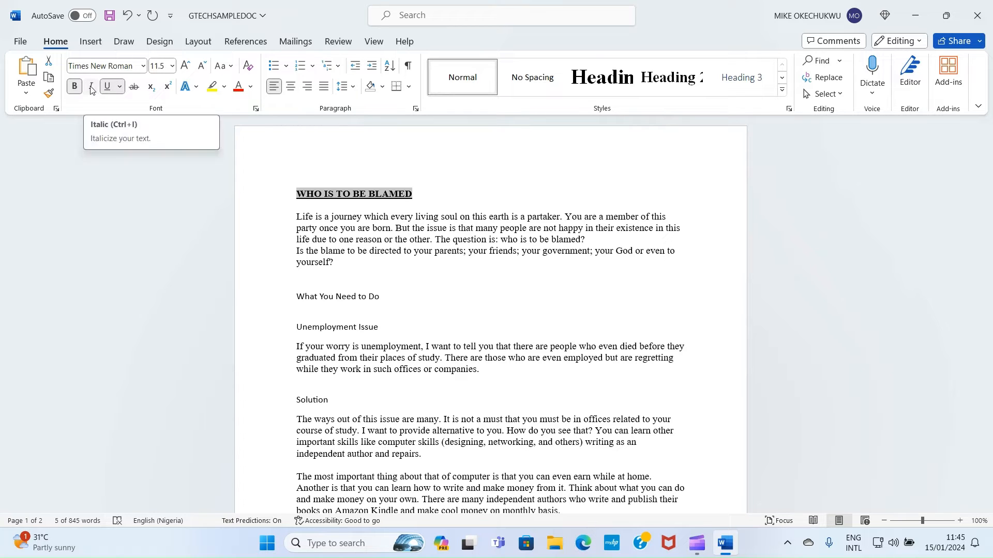
{"action": "left_click", "coordinate": [91, 88]}
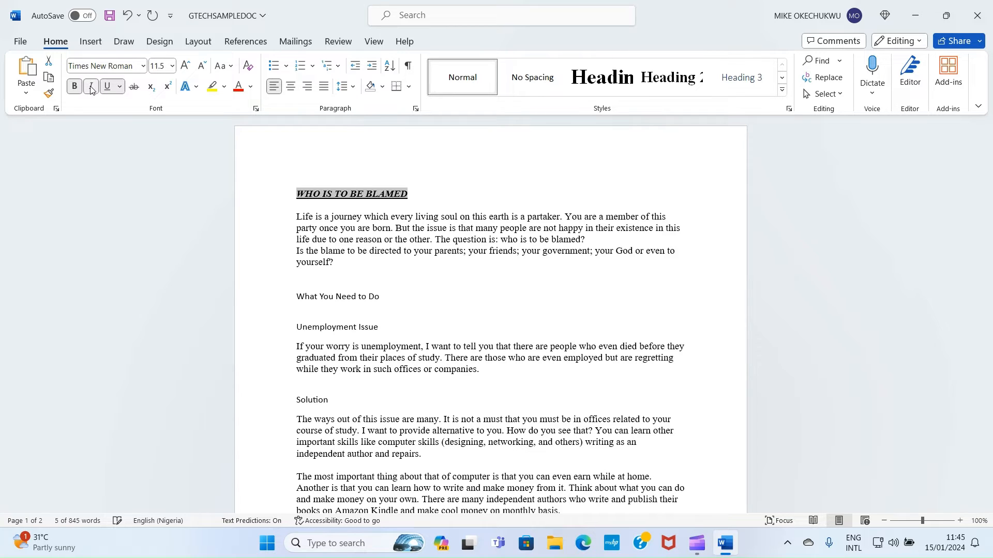
{"action": "left_click", "coordinate": [136, 89]}
{"action": "left_click", "coordinate": [134, 87]}
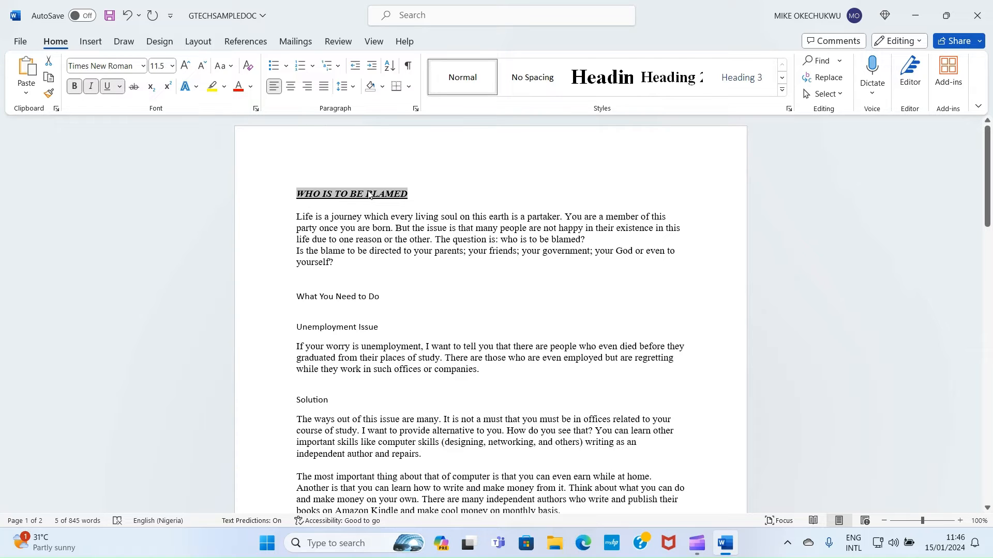
Try the standard blue font color on the title, then undo the color, strikethrough and italic changes
{"action": "left_click", "coordinate": [251, 87]}
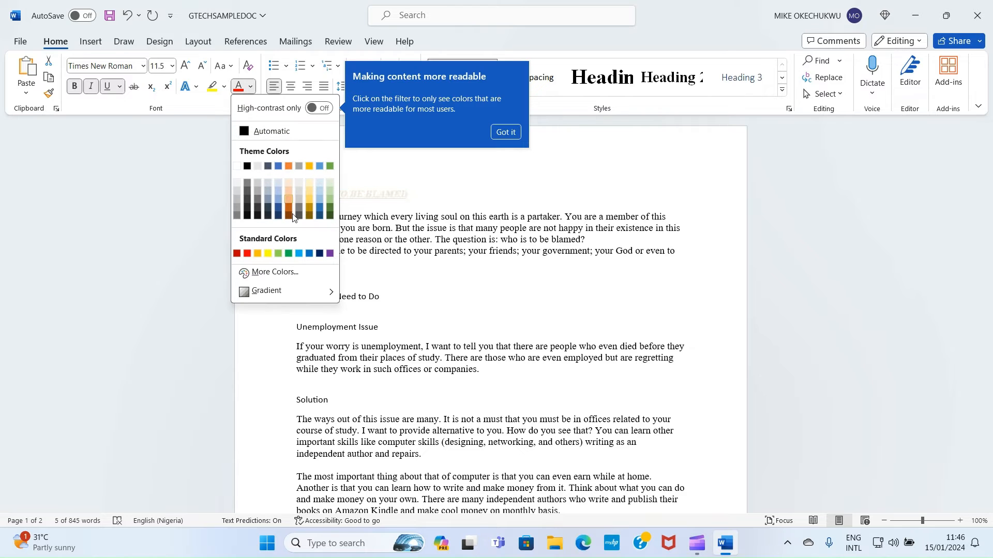
{"action": "left_click", "coordinate": [310, 254]}
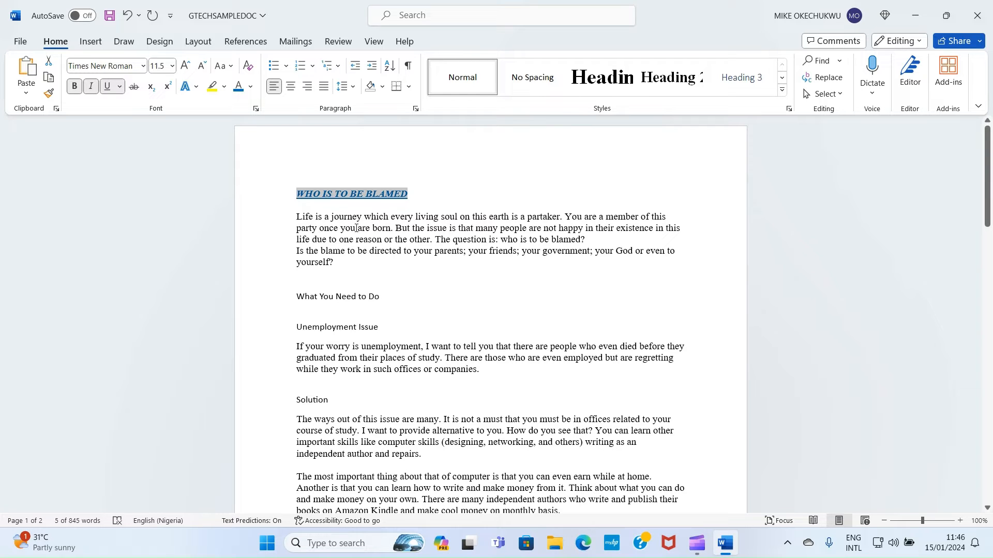
{"action": "left_click", "coordinate": [128, 15]}
{"action": "left_click", "coordinate": [128, 15]}
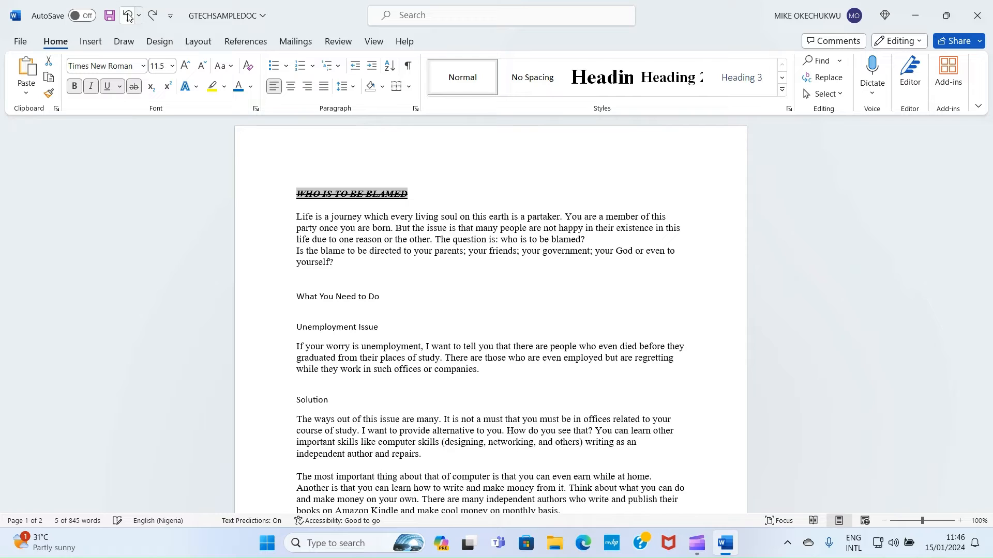
{"action": "left_click", "coordinate": [127, 16]}
{"action": "left_click", "coordinate": [127, 16]}
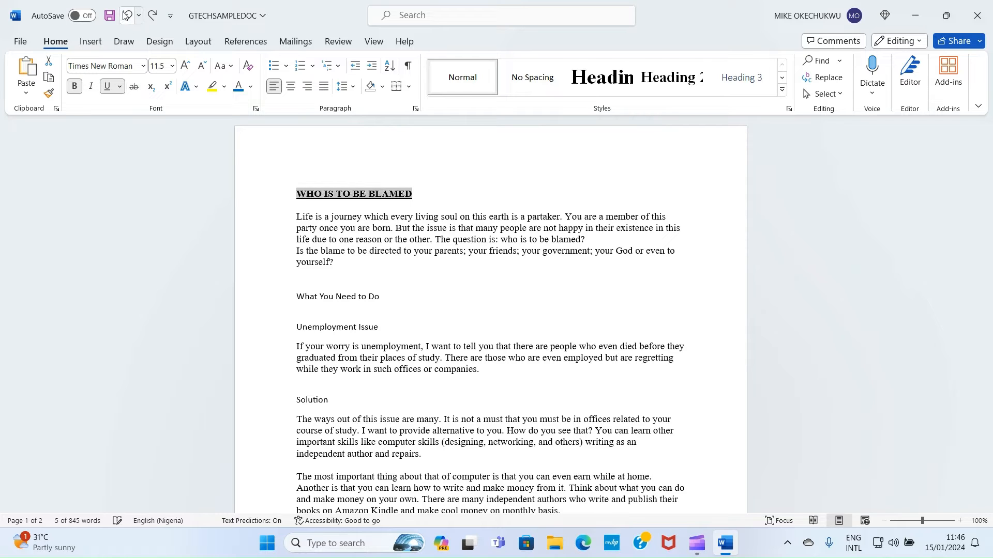
Remove the underline from the title "WHO IS TO BE BLAMED"
{"action": "left_click", "coordinate": [412, 204]}
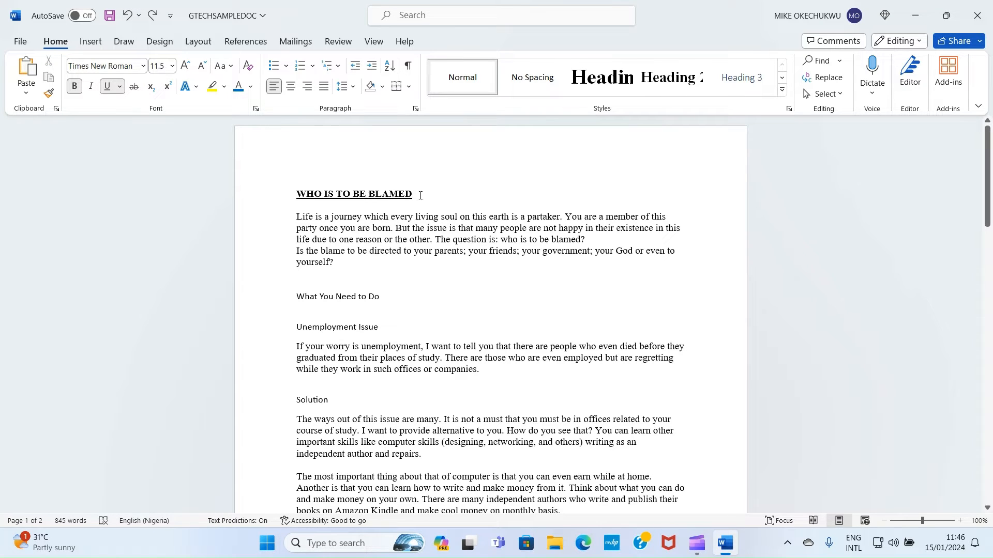
{"action": "left_click_drag", "start_coordinate": [420, 196], "coordinate": [297, 195]}
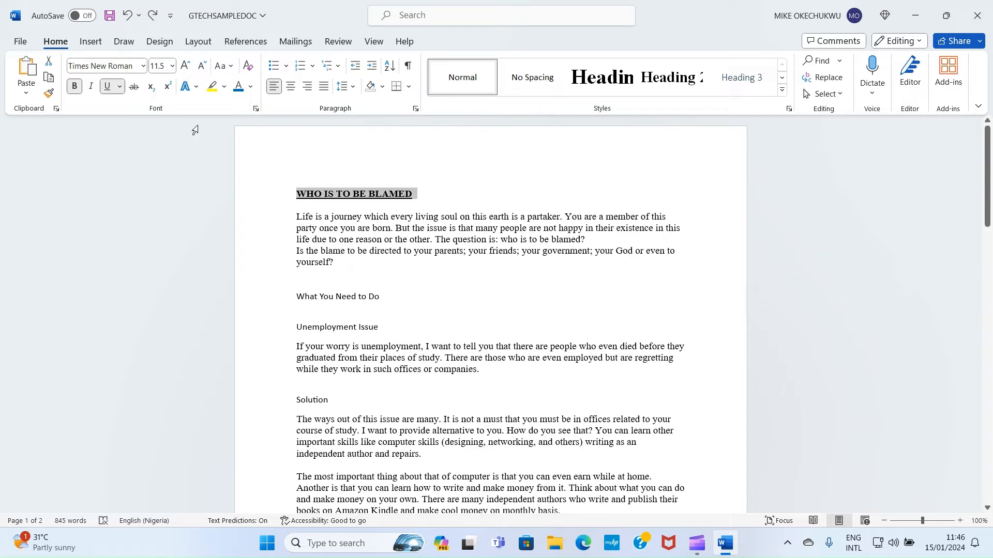
{"action": "left_click", "coordinate": [107, 88]}
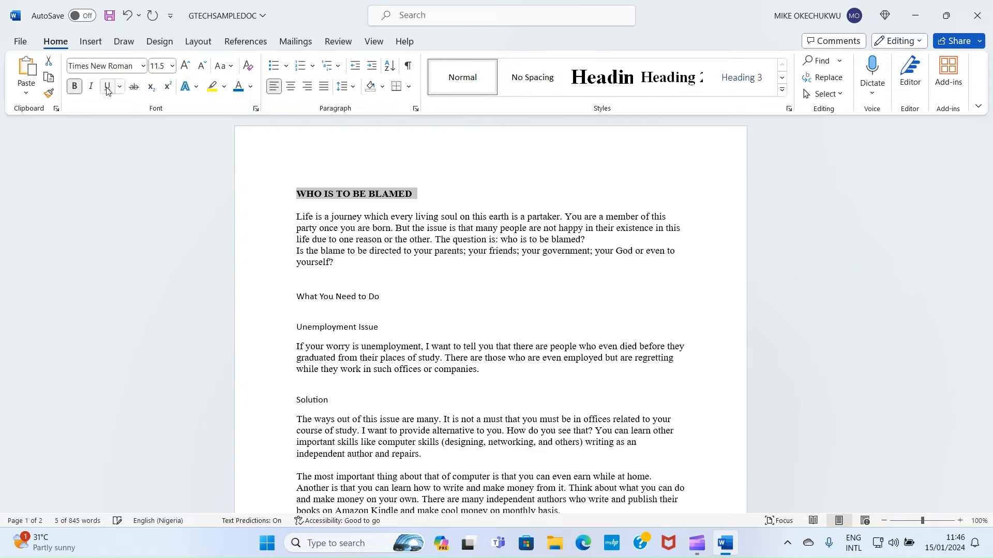
{"action": "left_click", "coordinate": [401, 225]}
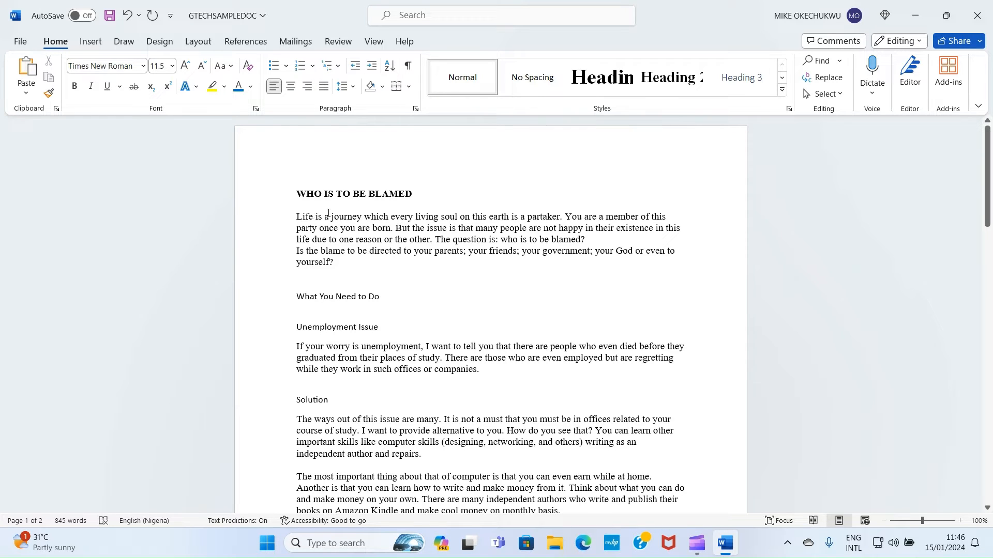
Try right alignment on the title, then center it on the page
{"action": "left_click", "coordinate": [298, 196]}
{"action": "left_click_drag", "start_coordinate": [418, 195], "coordinate": [294, 180]}
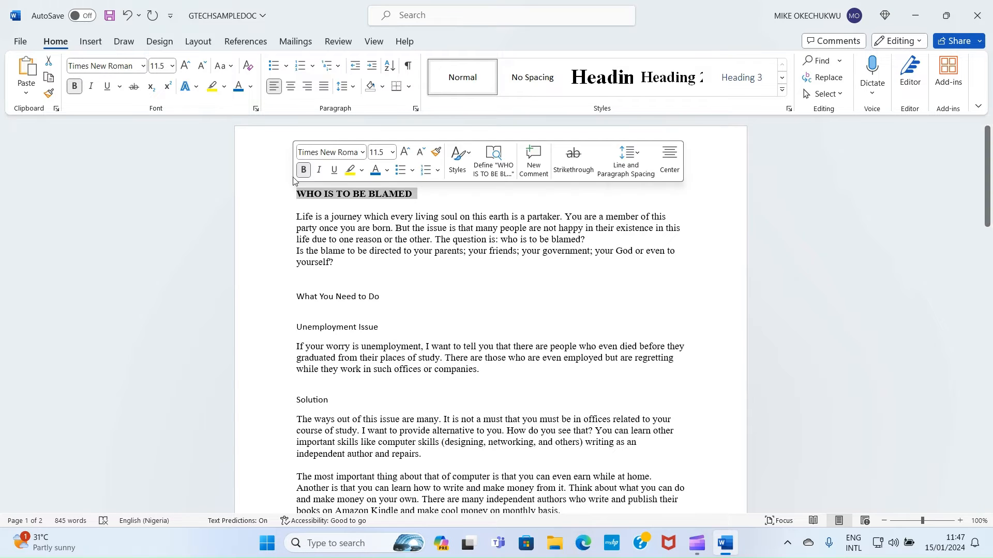
{"action": "left_click", "coordinate": [289, 89]}
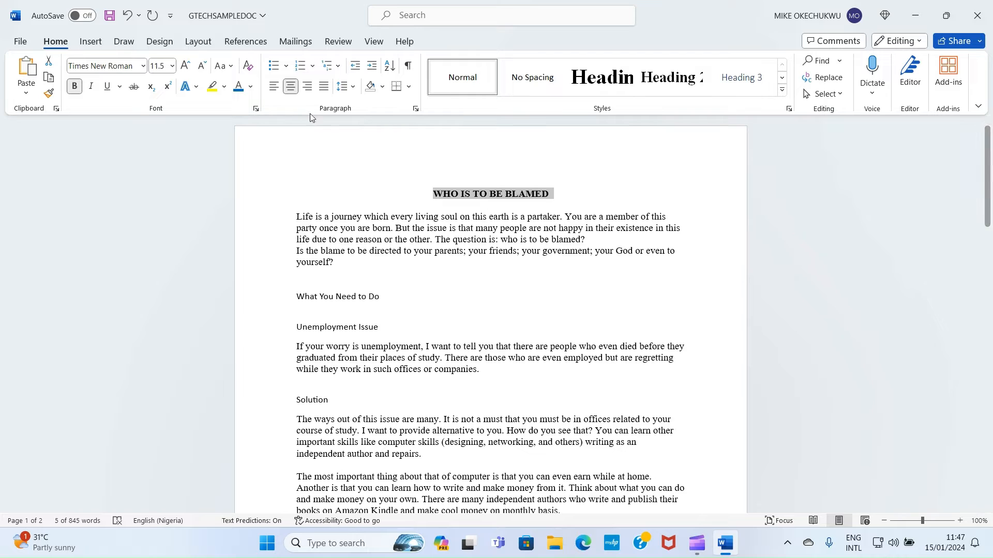
{"action": "left_click", "coordinate": [307, 87]}
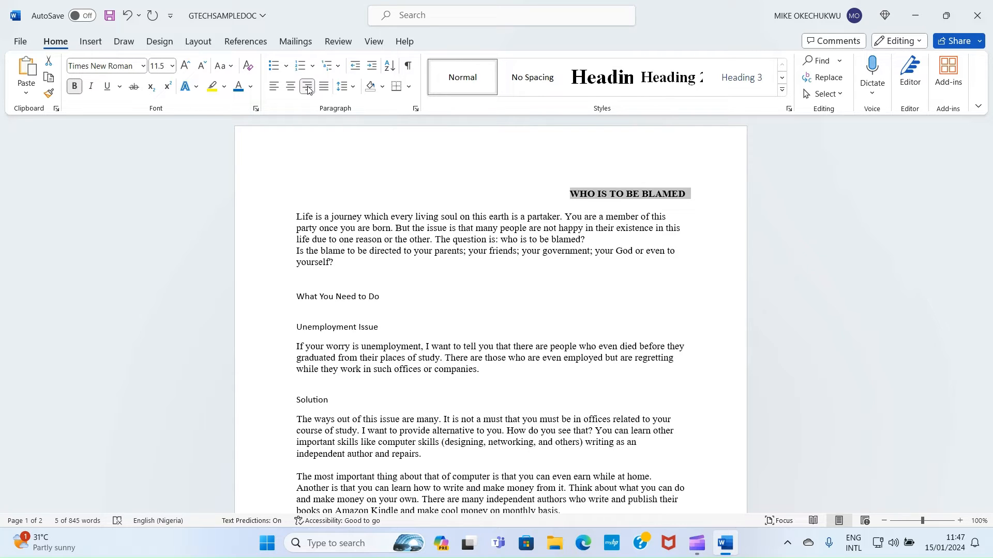
{"action": "left_click", "coordinate": [290, 87]}
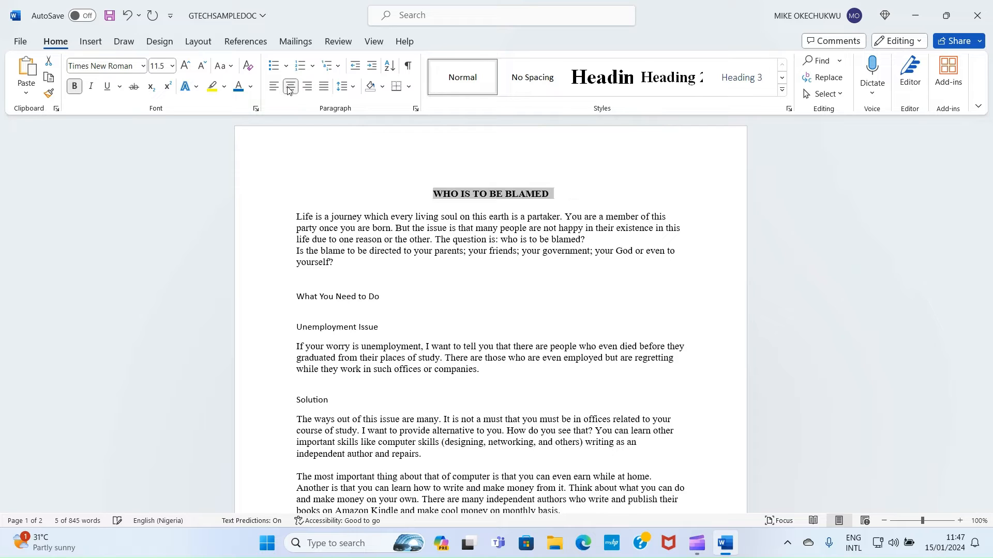
Justify all the body text from "Life is a journey" to the end of the document
{"action": "left_click", "coordinate": [309, 221]}
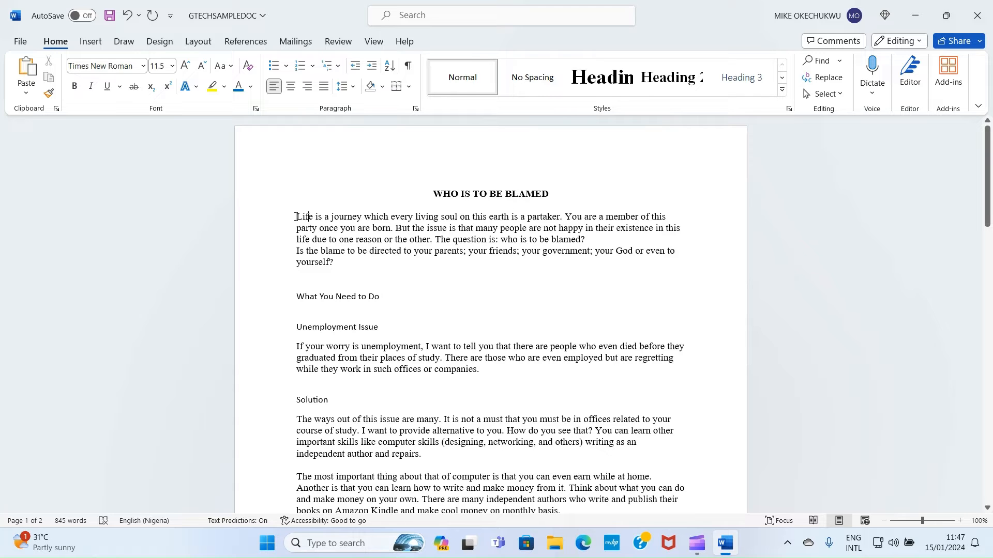
{"action": "left_click_drag", "start_coordinate": [295, 216], "coordinate": [683, 556]}
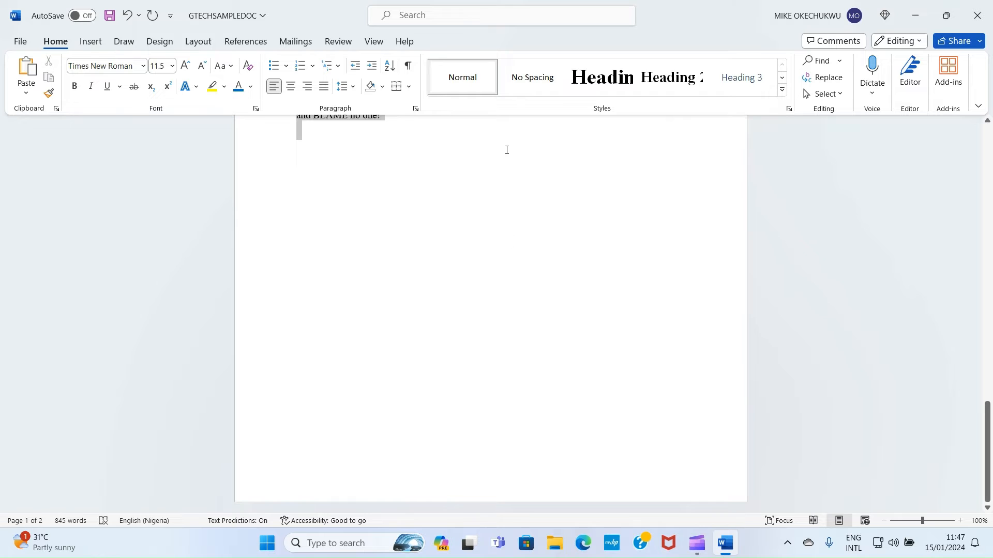
{"action": "left_click_drag", "start_coordinate": [507, 150], "coordinate": [509, 152]}
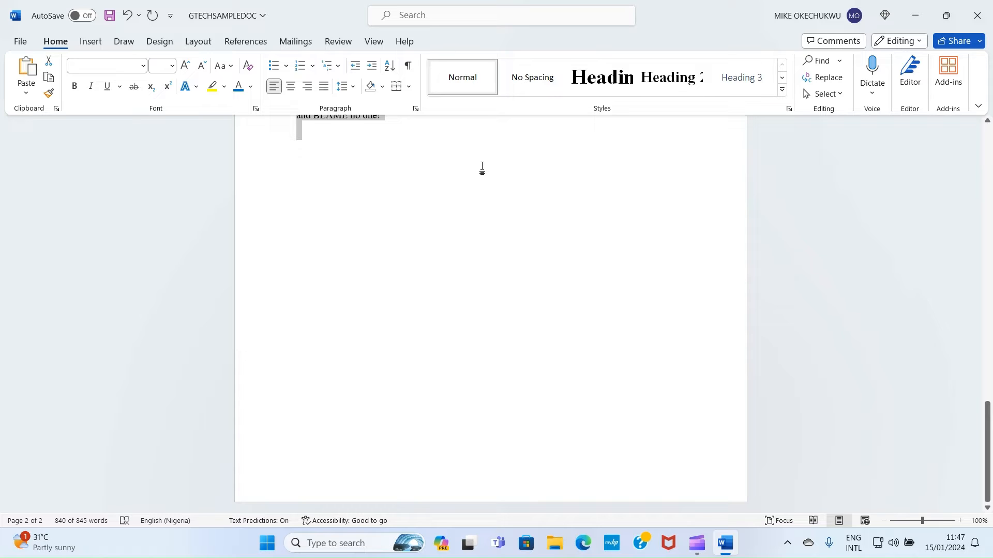
{"action": "scroll", "coordinate": [482, 167], "scroll_direction": "up", "scroll_amount": 5}
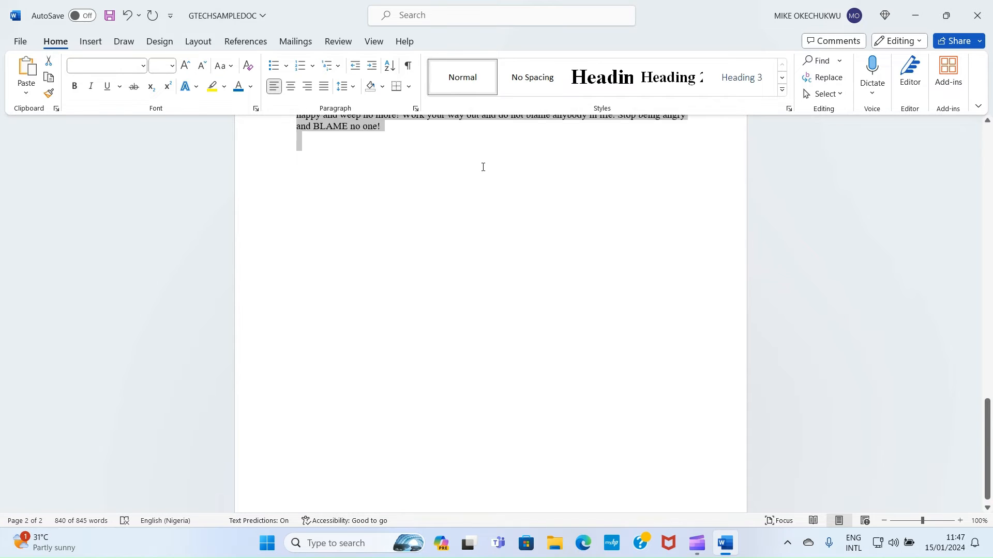
{"action": "scroll", "coordinate": [482, 166], "scroll_direction": "up", "scroll_amount": 15}
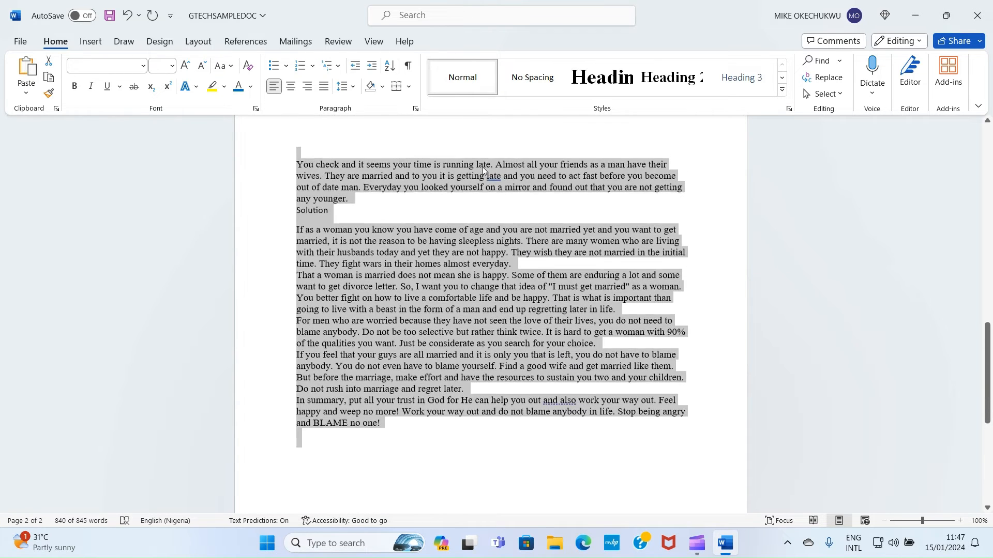
{"action": "scroll", "coordinate": [483, 166], "scroll_direction": "up", "scroll_amount": 1}
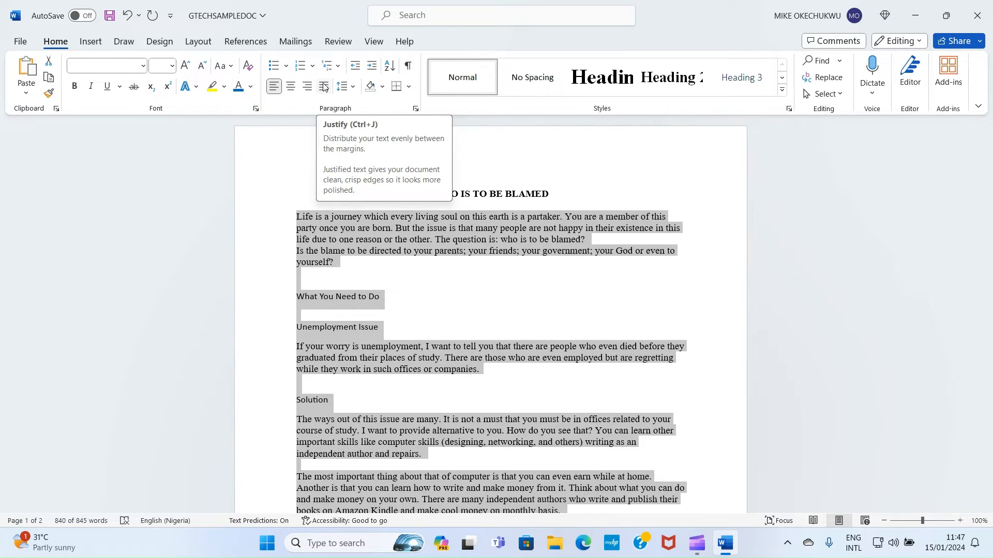
{"action": "left_click", "coordinate": [324, 86]}
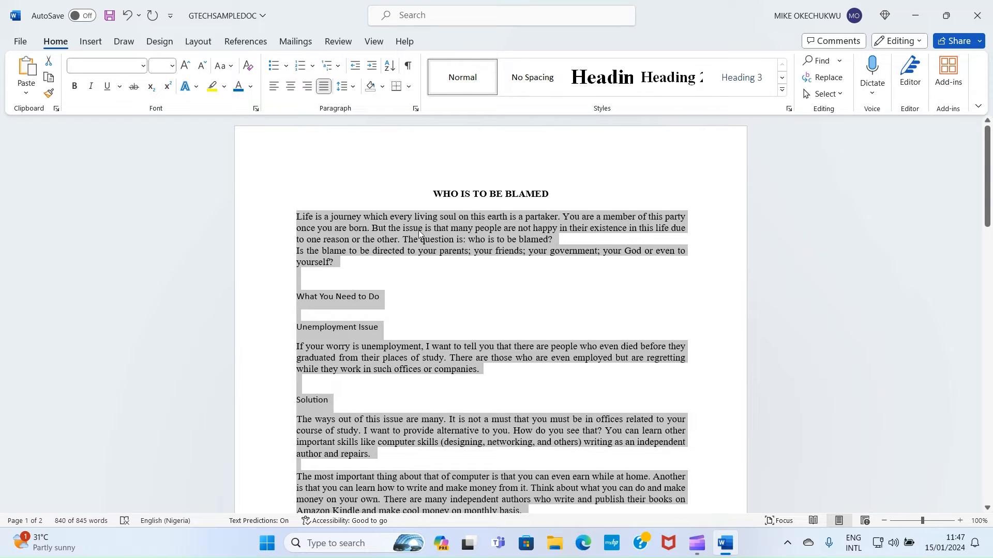
Set the font size of all the body text below the title to 13
{"action": "left_click", "coordinate": [172, 66]}
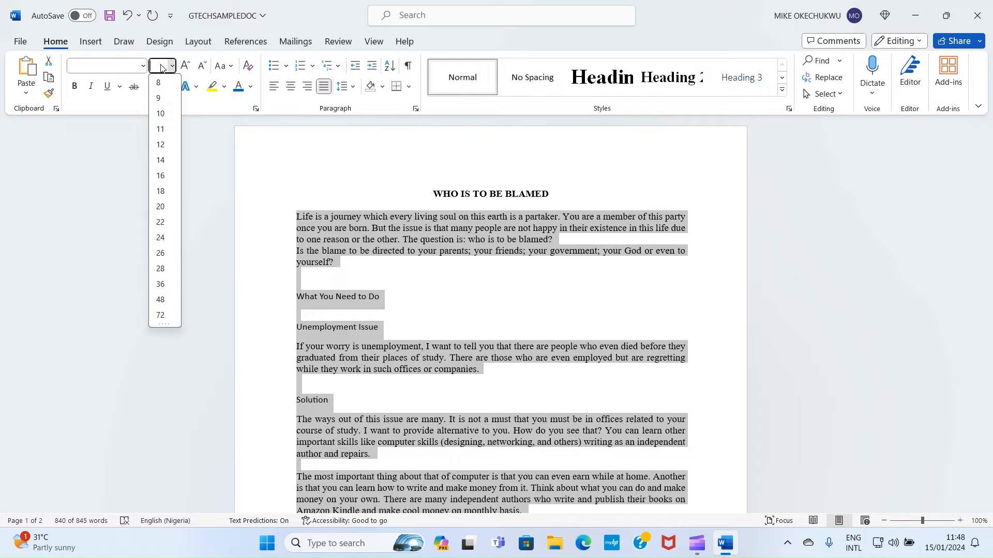
{"action": "type", "text": "13"}
{"action": "key", "text": "Return"}
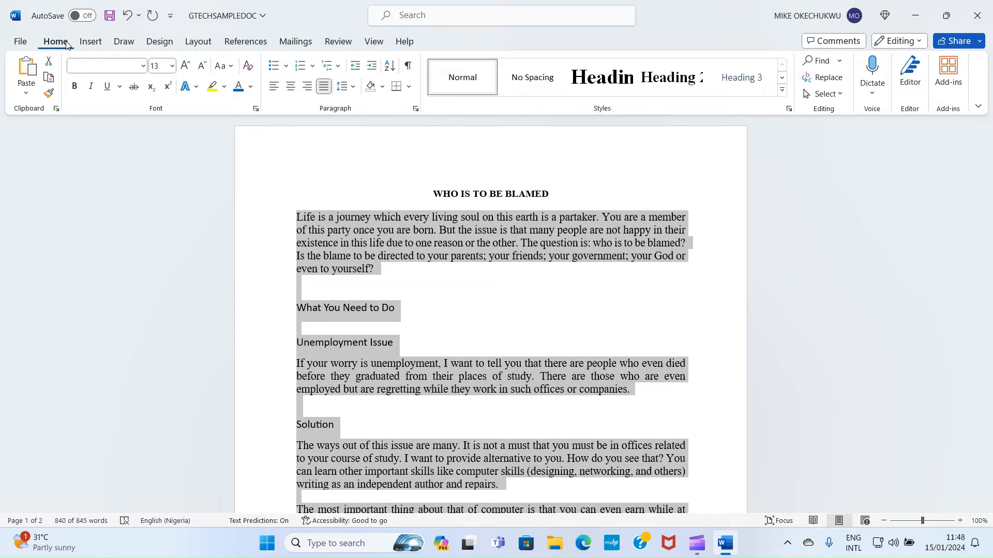
Set the line spacing of the selected body text to 1.5 and clear the selection
{"action": "left_click", "coordinate": [346, 86]}
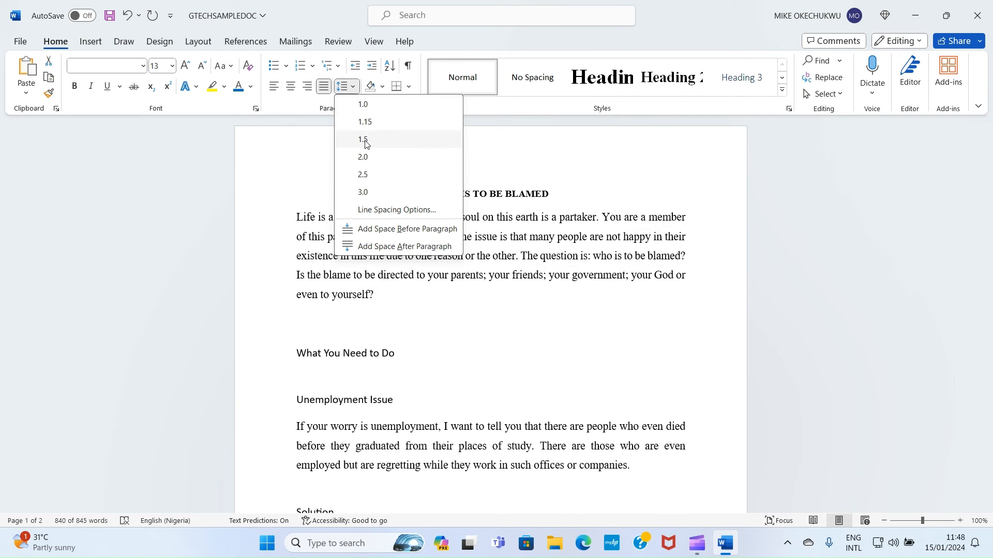
{"action": "left_click", "coordinate": [364, 140]}
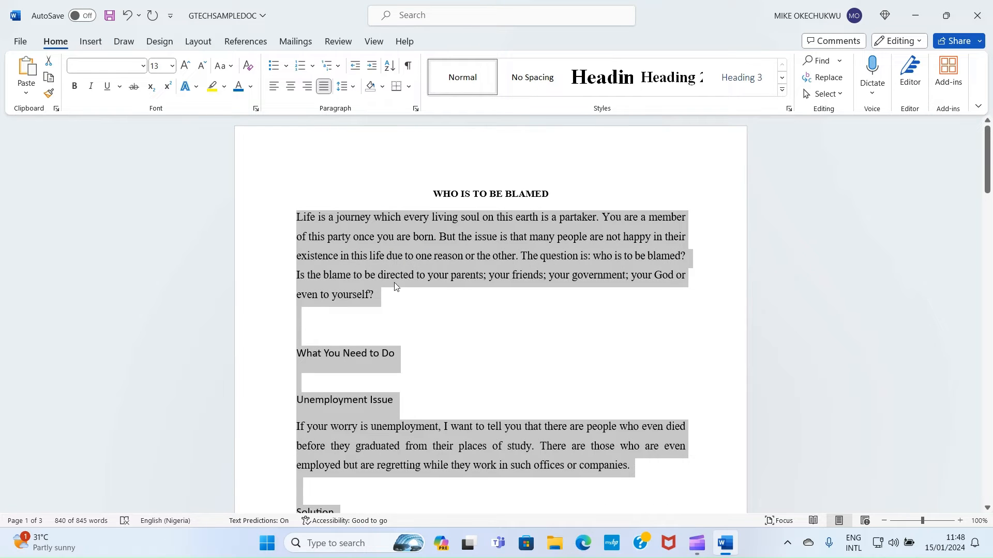
{"action": "left_click", "coordinate": [394, 283]}
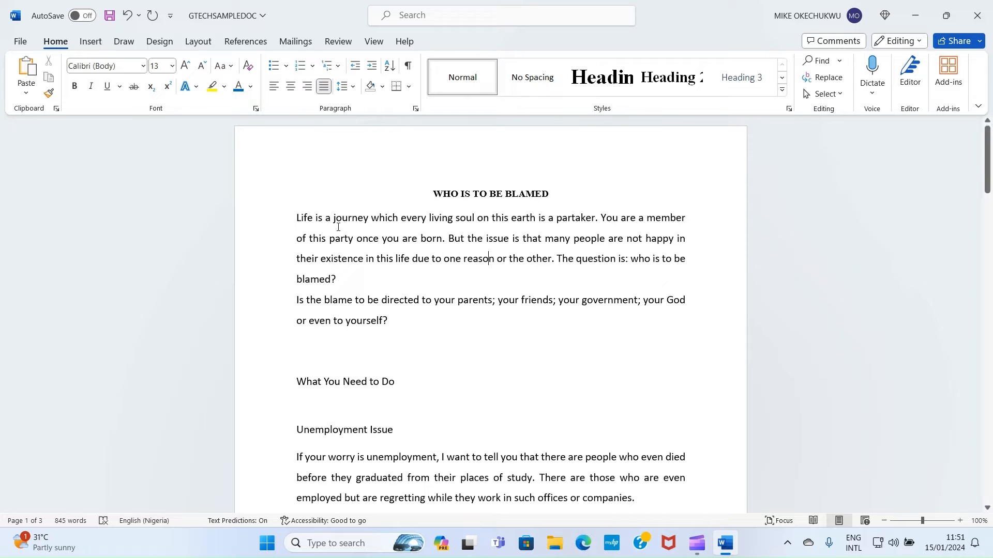
Change the font of the text from "Life is a journey" through "such offices or companies." to Aptos Black
{"action": "left_click", "coordinate": [297, 217]}
{"action": "left_click_drag", "start_coordinate": [296, 218], "coordinate": [641, 497]}
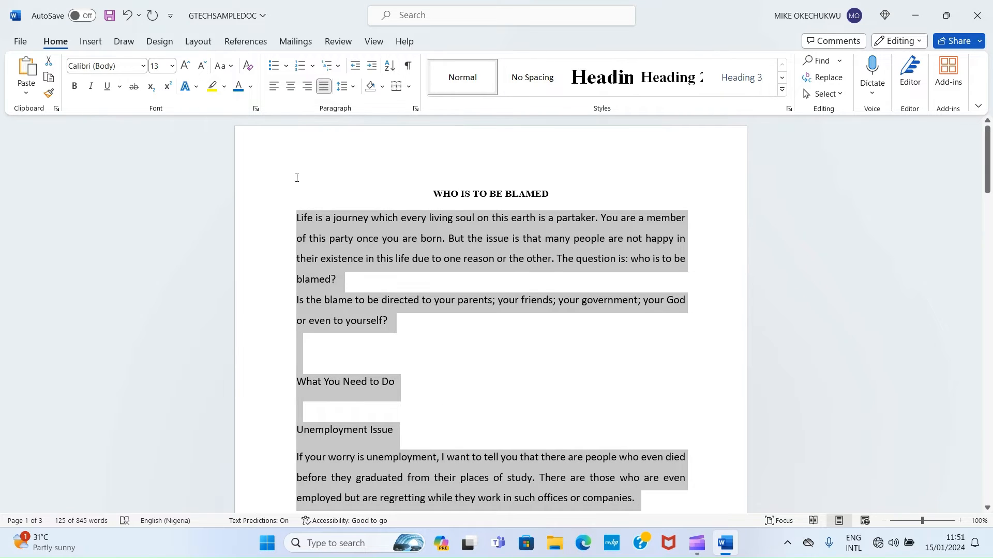
{"action": "left_click", "coordinate": [141, 67]}
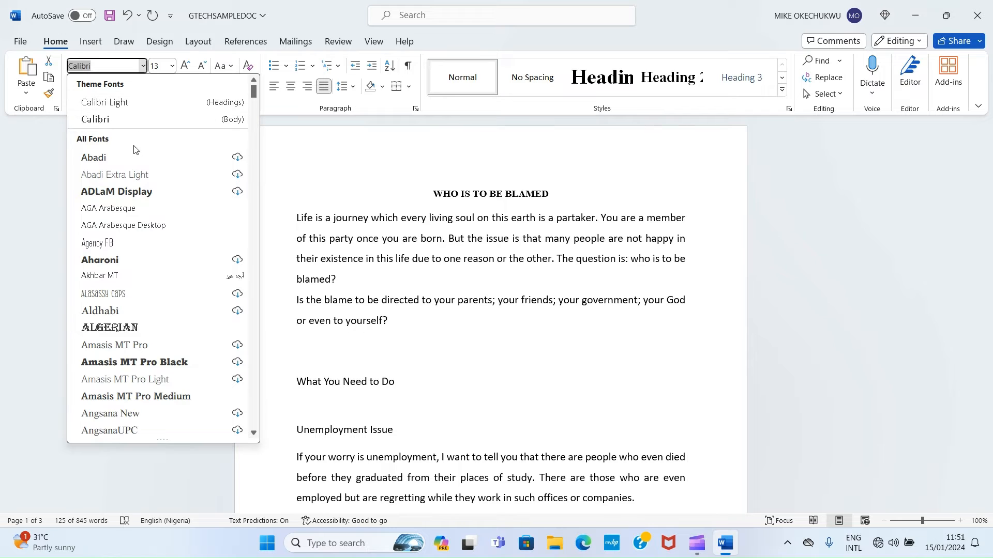
{"action": "scroll", "coordinate": [110, 310], "scroll_direction": "down", "scroll_amount": 2}
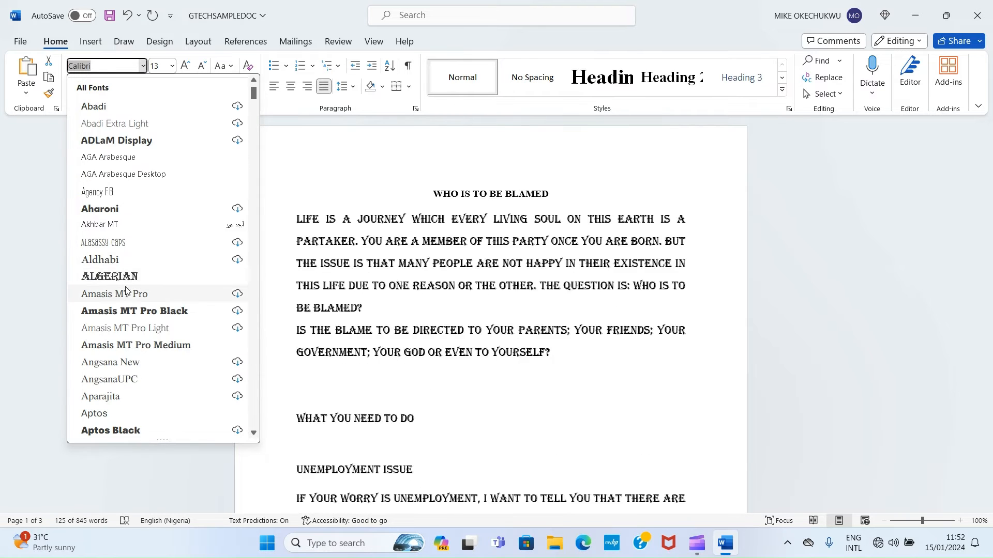
{"action": "left_click", "coordinate": [110, 380]}
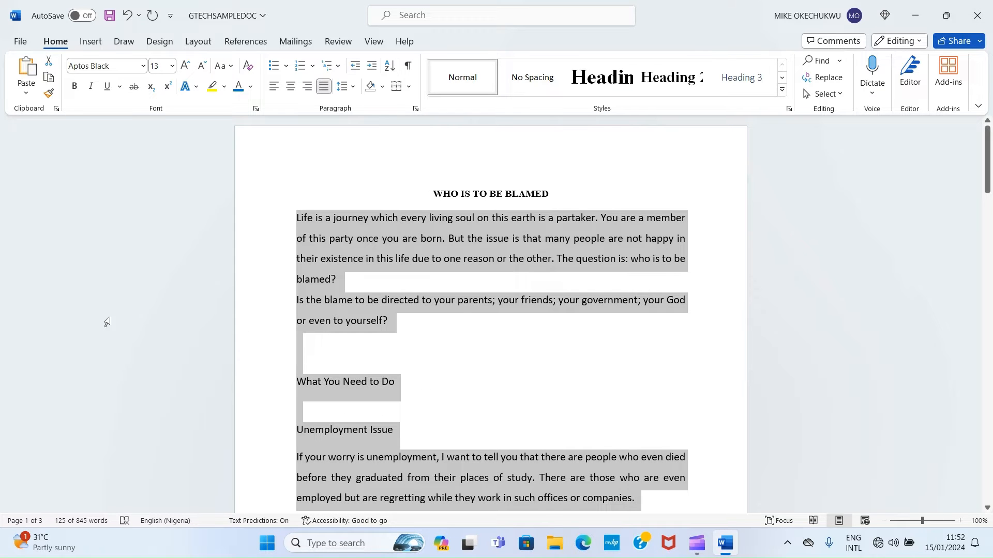
Try Abadi Extra Light on the selected body text, and set its font to Times New Roman instead
{"action": "left_click", "coordinate": [143, 71]}
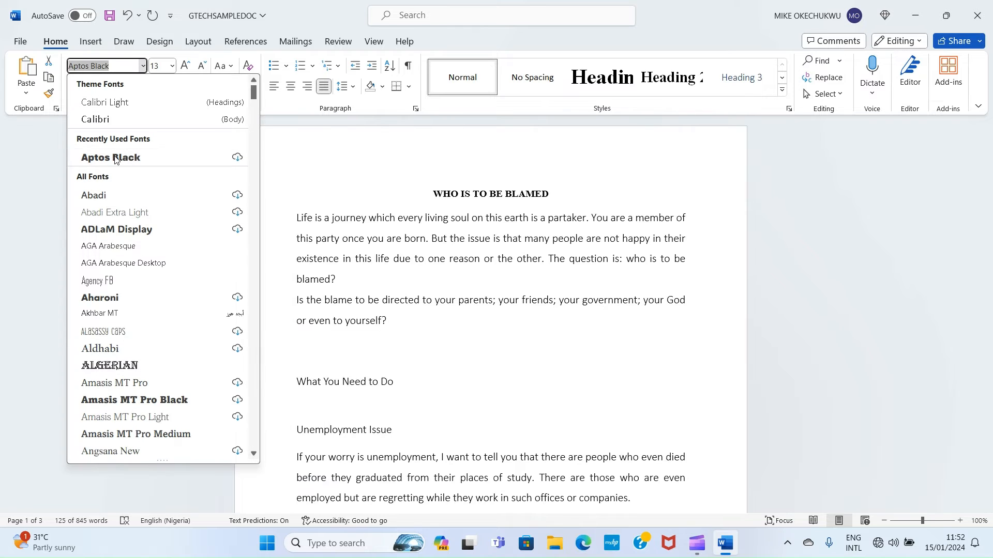
{"action": "left_click", "coordinate": [107, 213]}
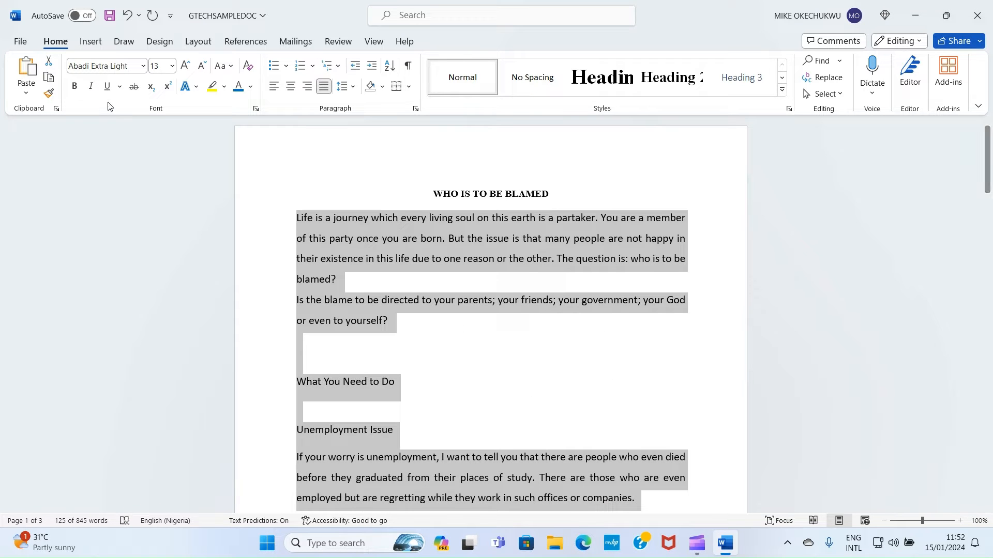
{"action": "left_click", "coordinate": [143, 66]}
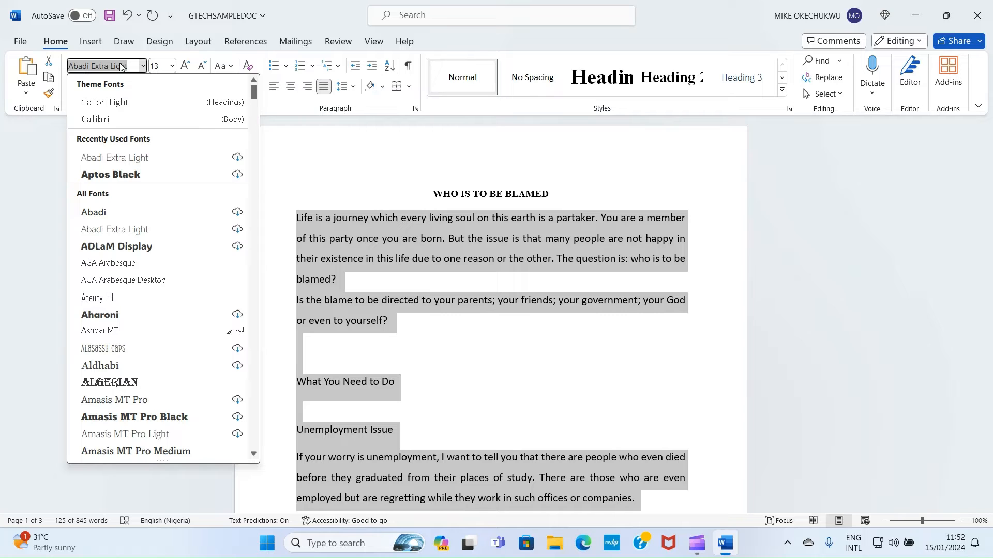
{"action": "type", "text": "T"}
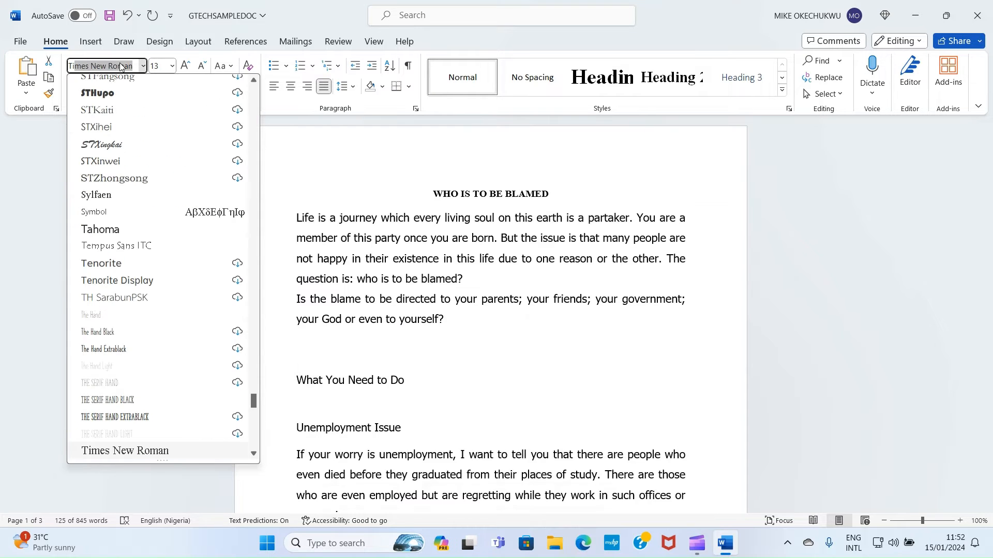
{"action": "type", "text": "imes"}
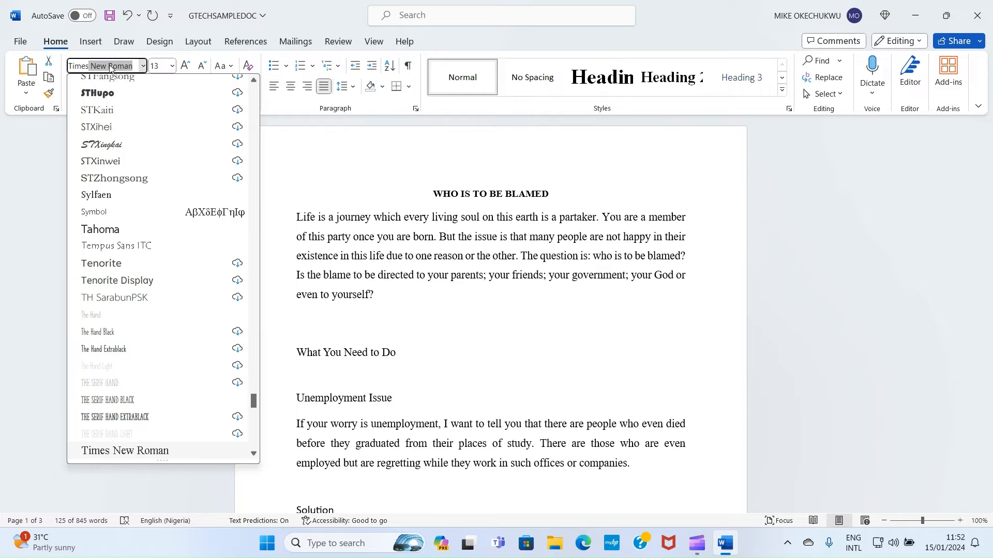
{"action": "left_click", "coordinate": [159, 454]}
{"action": "left_click", "coordinate": [431, 234]}
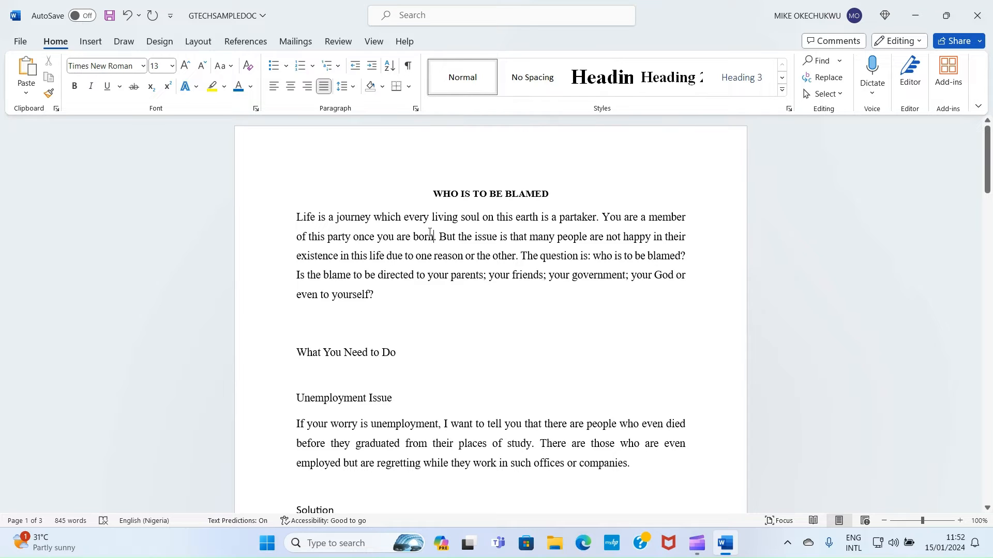
Add a "Names of Fruits" line below the paragraph ending "even to yourself?", followed by a new empty line
{"action": "left_click", "coordinate": [399, 298]}
{"action": "key", "text": "Return"}
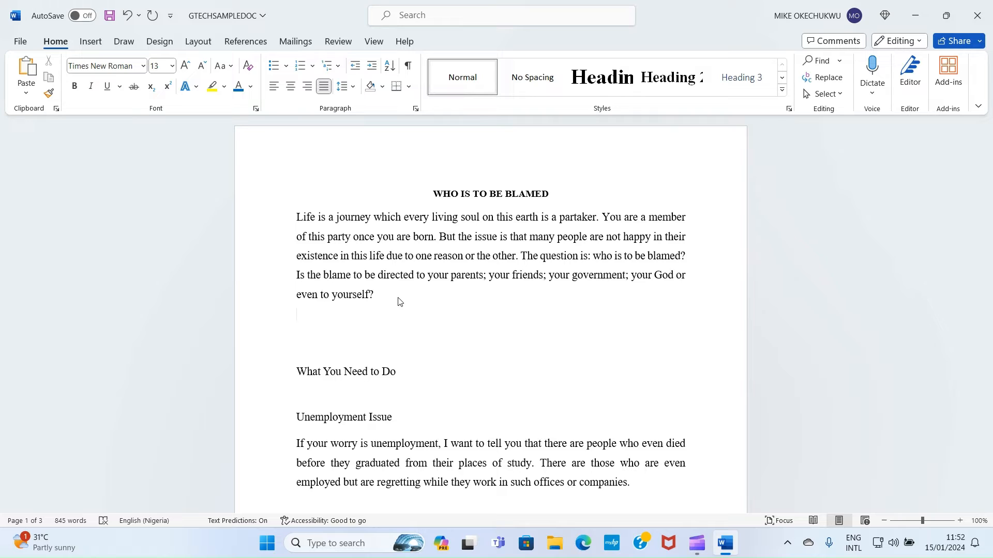
{"action": "type", "text": "N"}
{"action": "type", "text": "ames o"}
{"action": "type", "text": "f "}
{"action": "type", "text": "Fr"}
{"action": "type", "text": "au"}
{"action": "key", "text": "BackSpace"}
{"action": "key", "text": "BackSpace"}
{"action": "type", "text": "uits"}
{"action": "key", "text": "Return"}
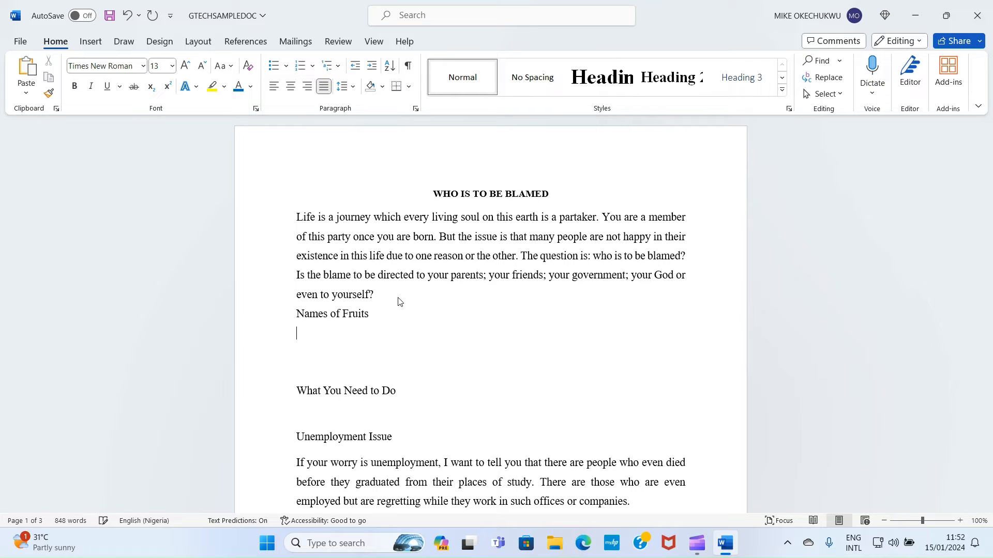
Make the "Names of Fruits" line bold and place the cursor on the empty line below it
{"action": "left_click_drag", "start_coordinate": [376, 314], "coordinate": [297, 317]}
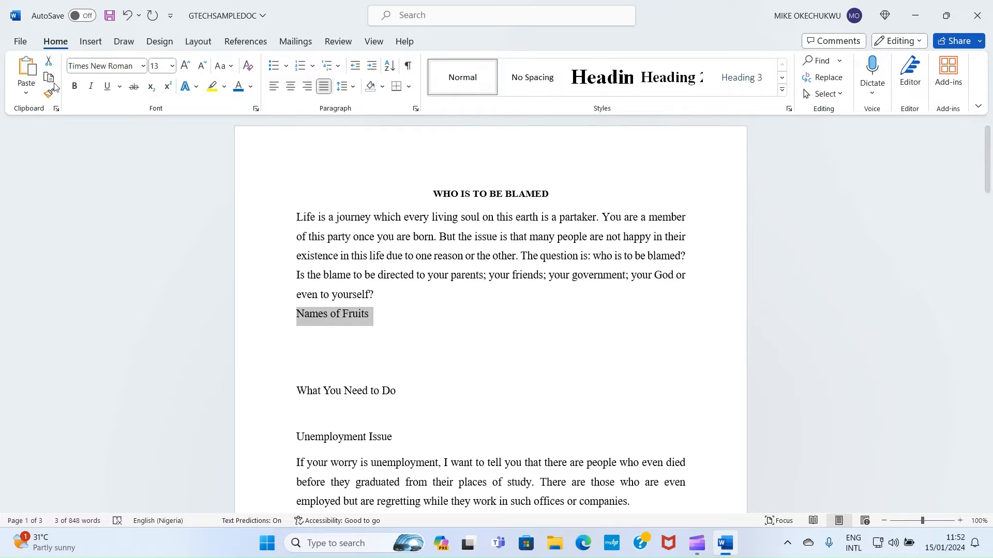
{"action": "left_click", "coordinate": [74, 87]}
{"action": "left_click", "coordinate": [323, 337]}
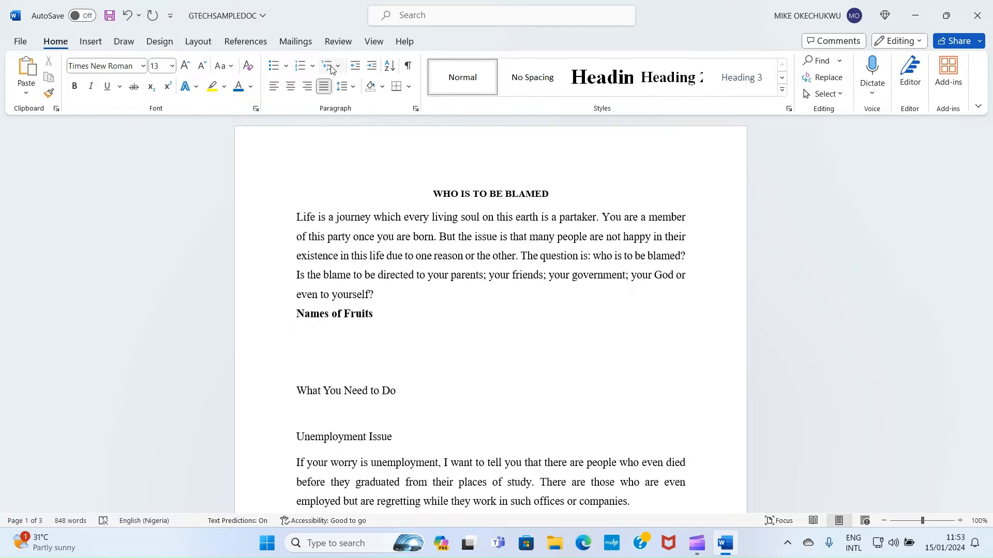
Create a bulleted list under "Names of Fruits" with the items Mango, Pear and Cucumber
{"action": "left_click", "coordinate": [273, 67]}
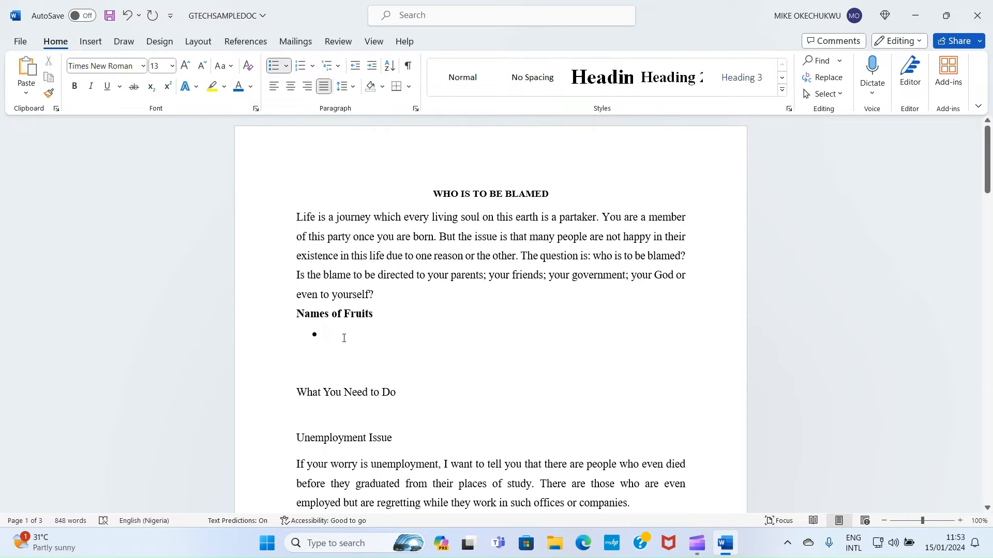
{"action": "type", "text": "M"}
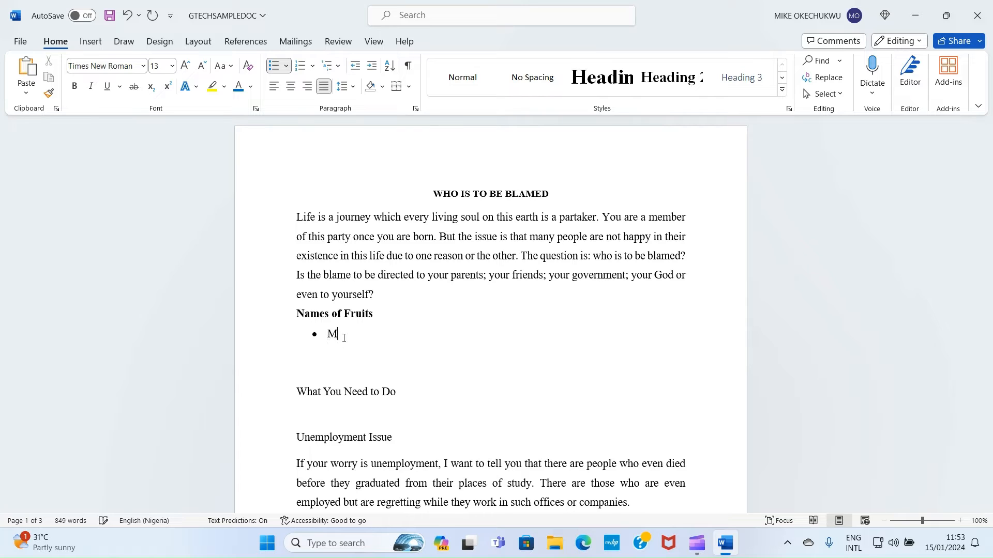
{"action": "type", "text": "ango"}
{"action": "key", "text": "Return"}
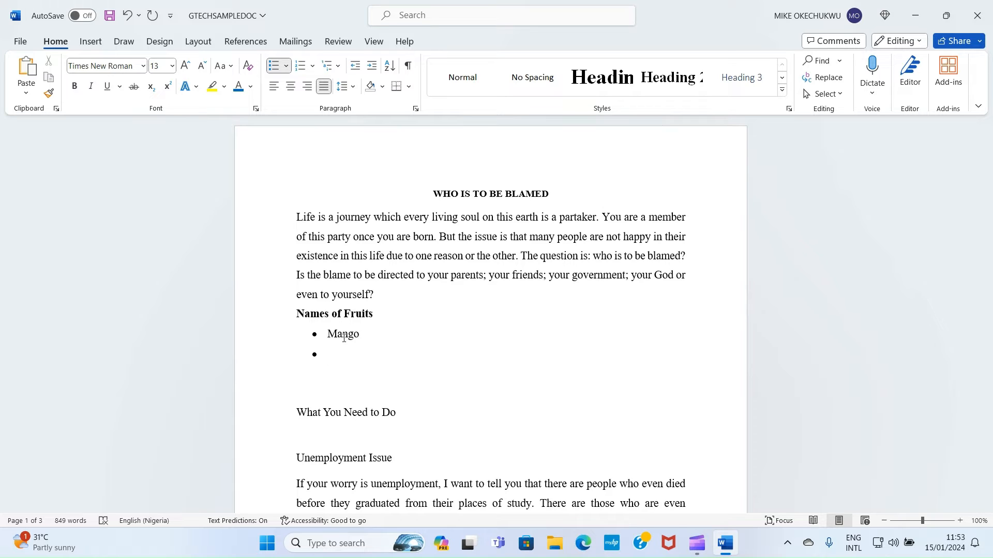
{"action": "type", "text": "Pear"}
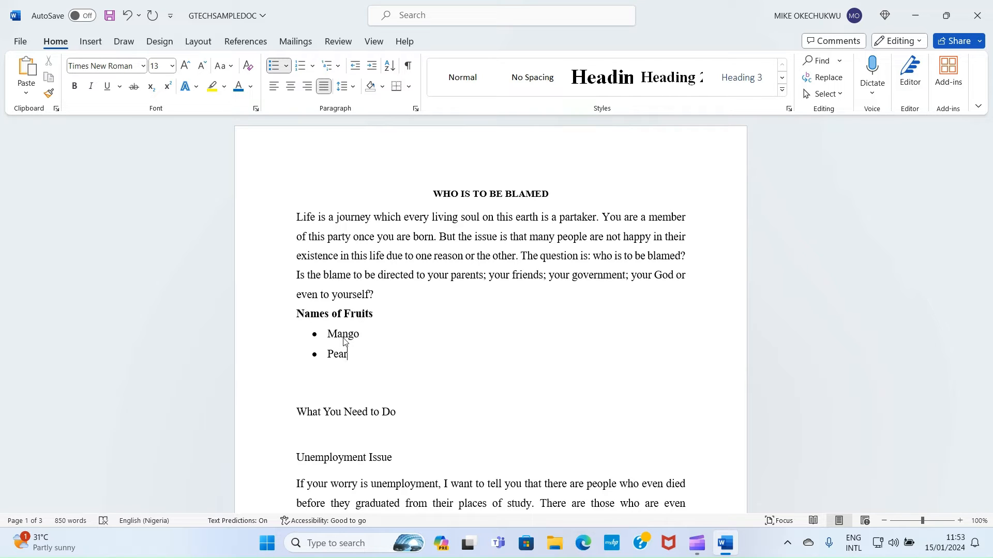
{"action": "key", "text": "Return"}
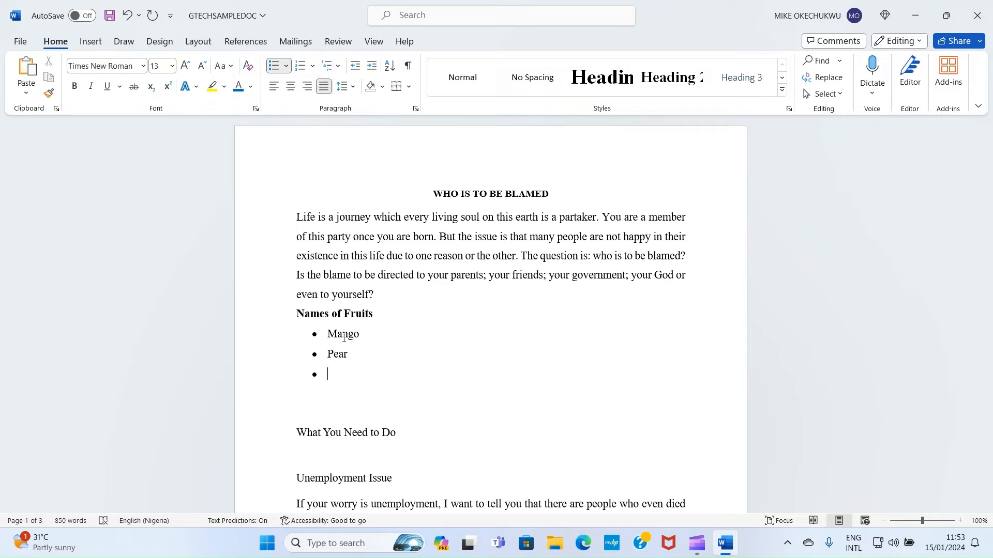
{"action": "type", "text": "Cucumber"}
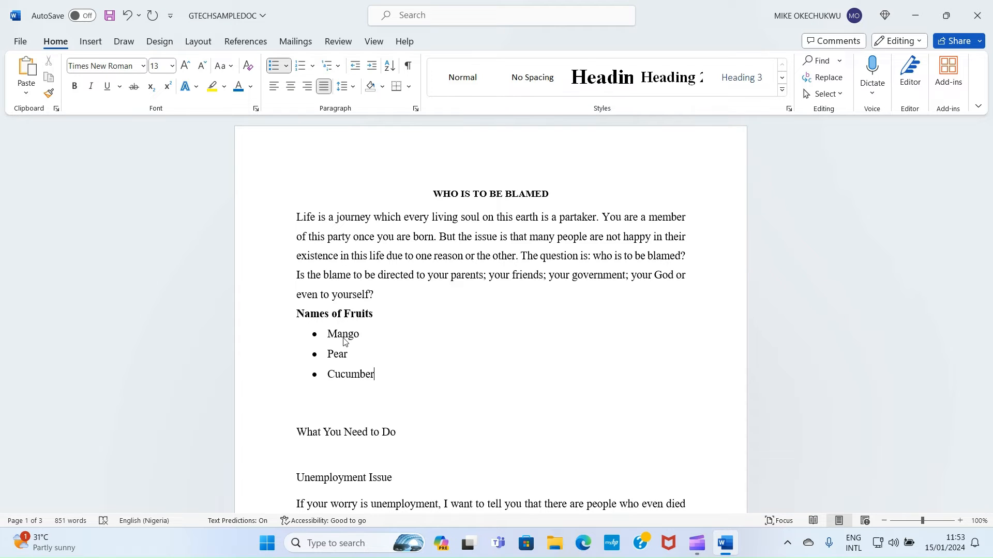
{"action": "key", "text": "Return"}
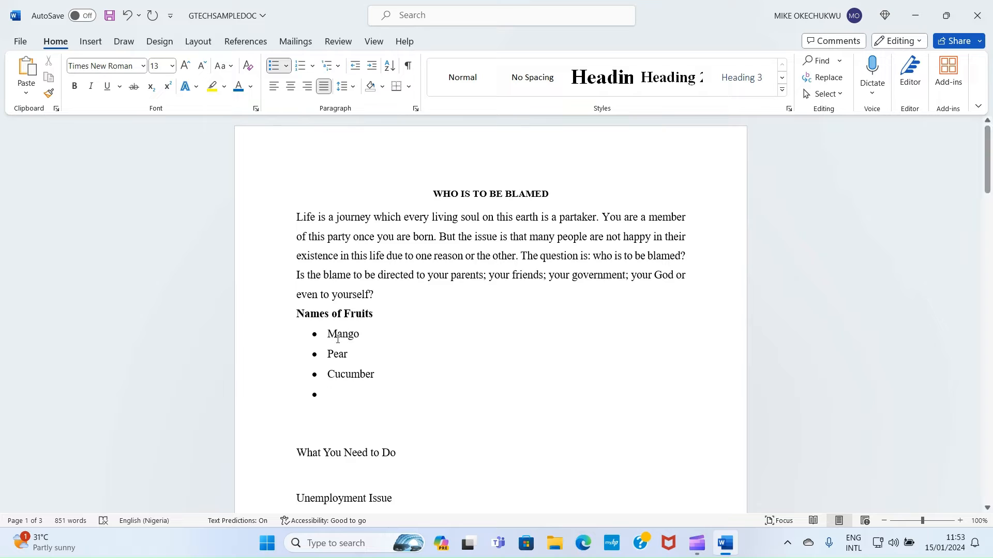
Delete the "Names of Fruits" line with its whole bulleted list and the leftover empty lines
{"action": "left_click_drag", "start_coordinate": [329, 395], "coordinate": [296, 316]}
{"action": "key", "text": "BackSpace"}
{"action": "key", "text": "BackSpace"}
{"action": "key", "text": "BackSpace"}
{"action": "key", "text": "BackSpace"}
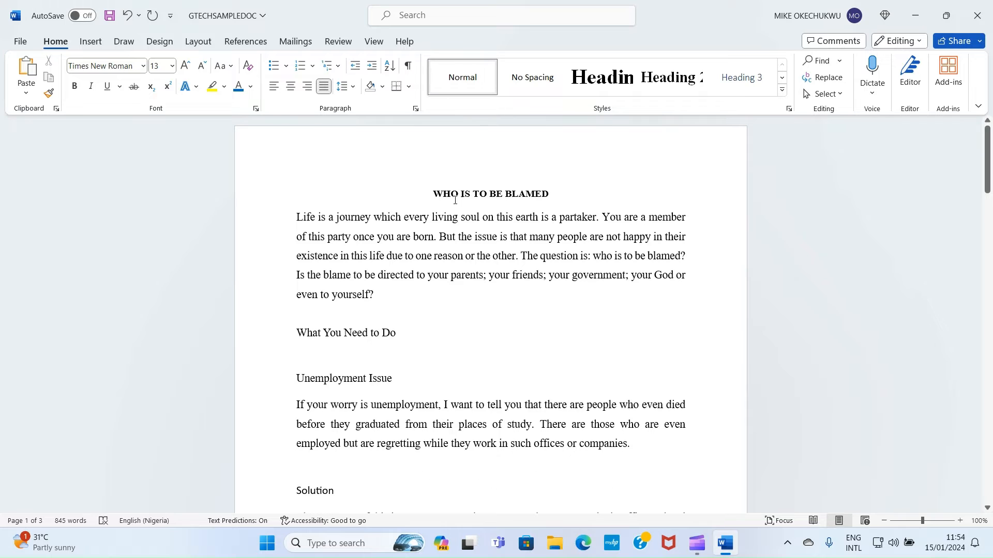
Apply the Heading 1 style to the title "WHO IS TO BE BLAMED" and centre it
{"action": "left_click", "coordinate": [431, 194]}
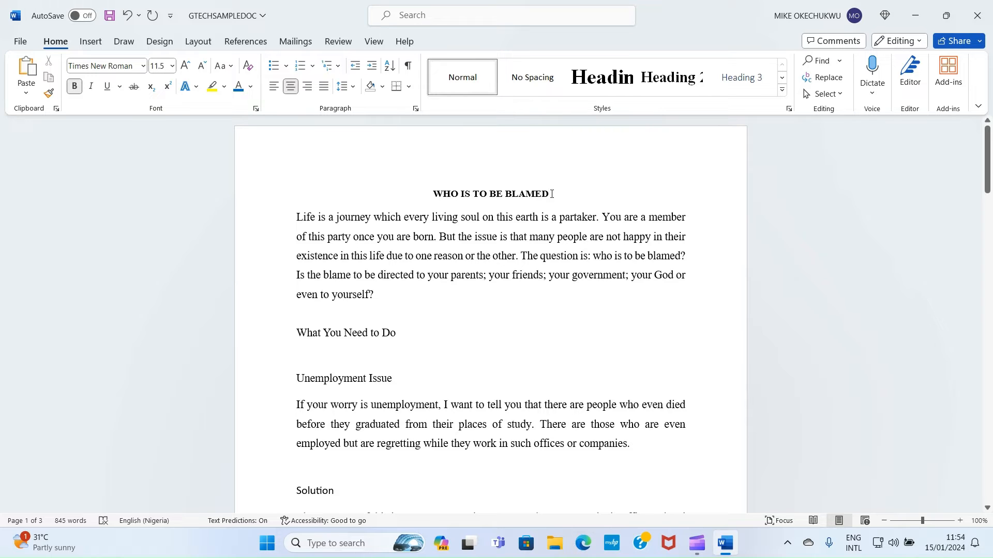
{"action": "left_click_drag", "start_coordinate": [552, 193], "coordinate": [434, 195]}
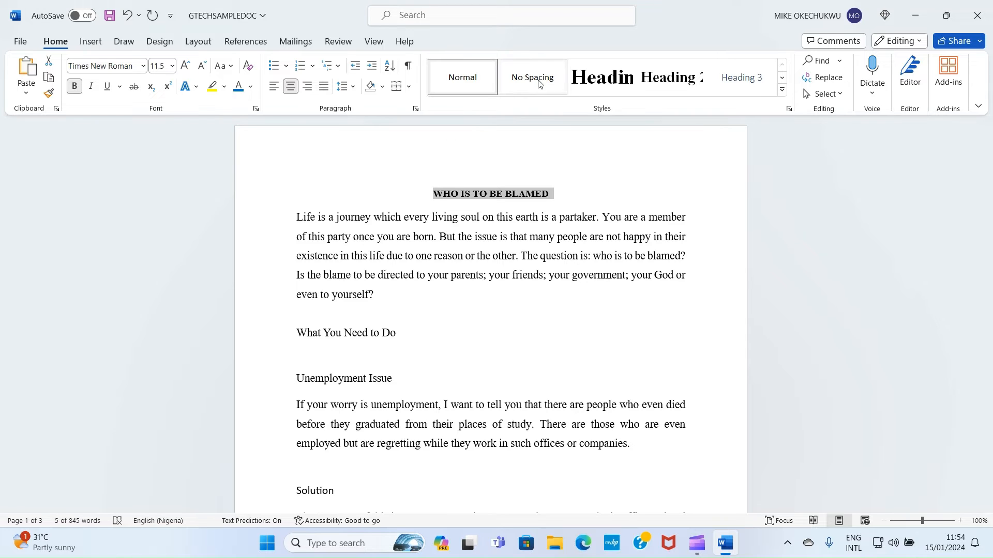
{"action": "left_click", "coordinate": [594, 83]}
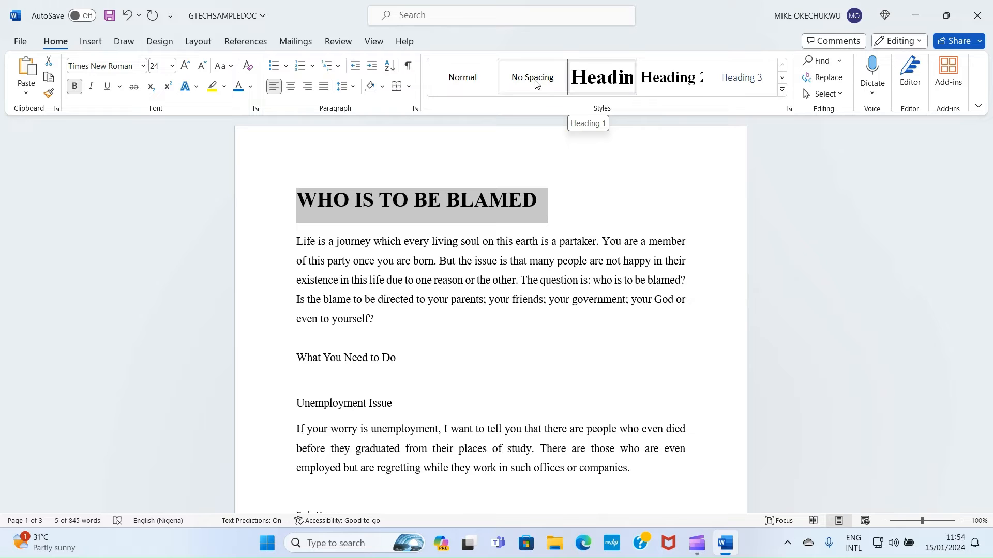
{"action": "left_click", "coordinate": [292, 87]}
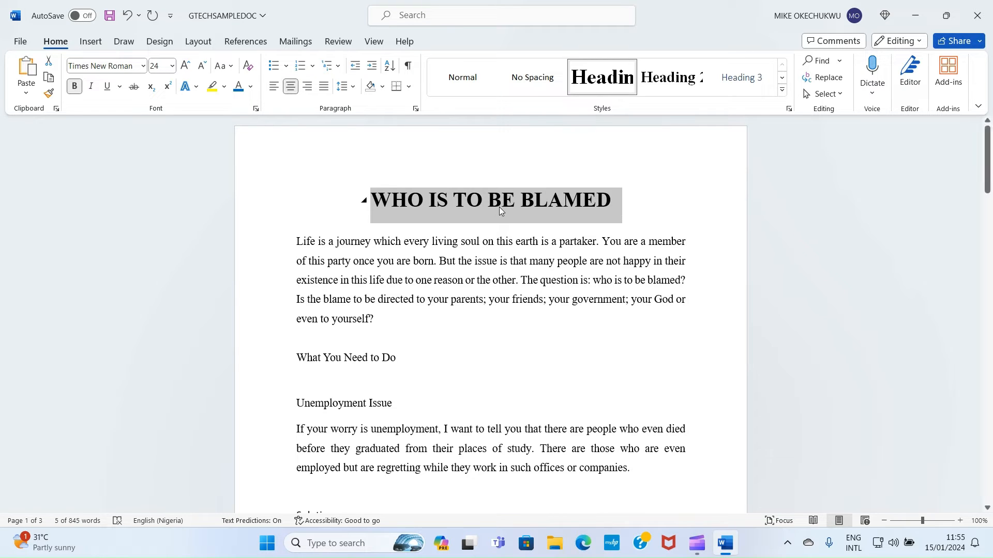
{"action": "left_click", "coordinate": [415, 261]}
Apply the Heading 2 style to "What You Need to Do" and remove the blank line below it
{"action": "scroll", "coordinate": [415, 264], "scroll_direction": "down", "scroll_amount": 3}
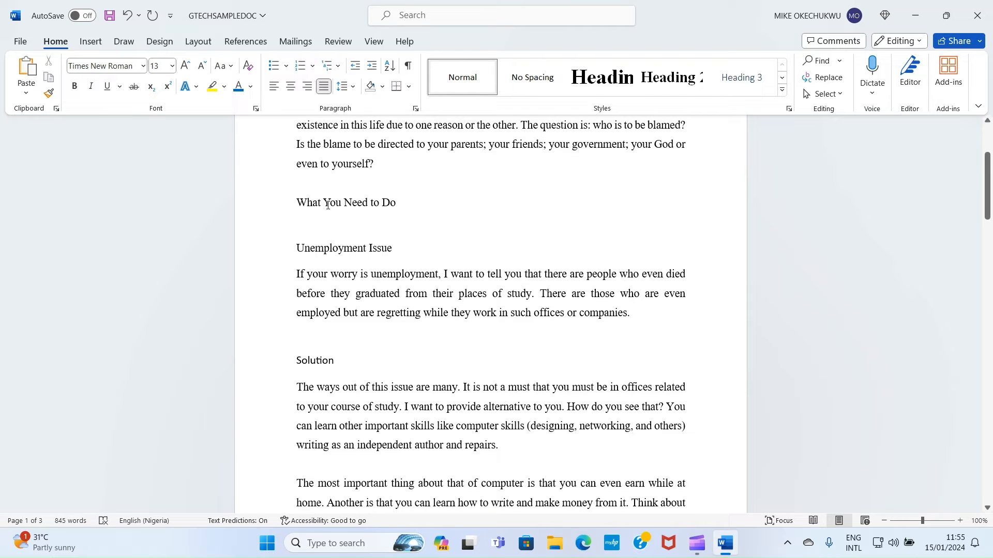
{"action": "left_click_drag", "start_coordinate": [406, 205], "coordinate": [295, 205]}
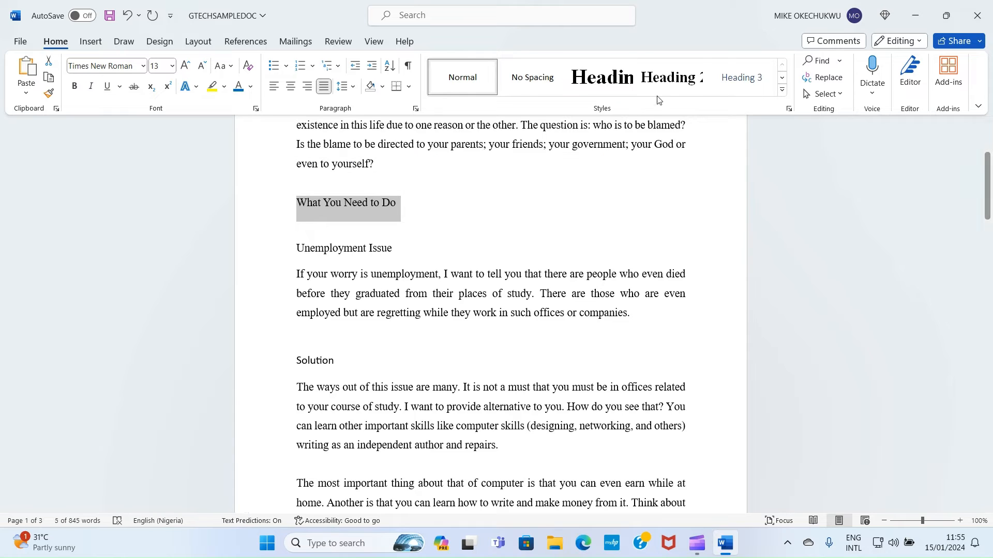
{"action": "left_click", "coordinate": [670, 82]}
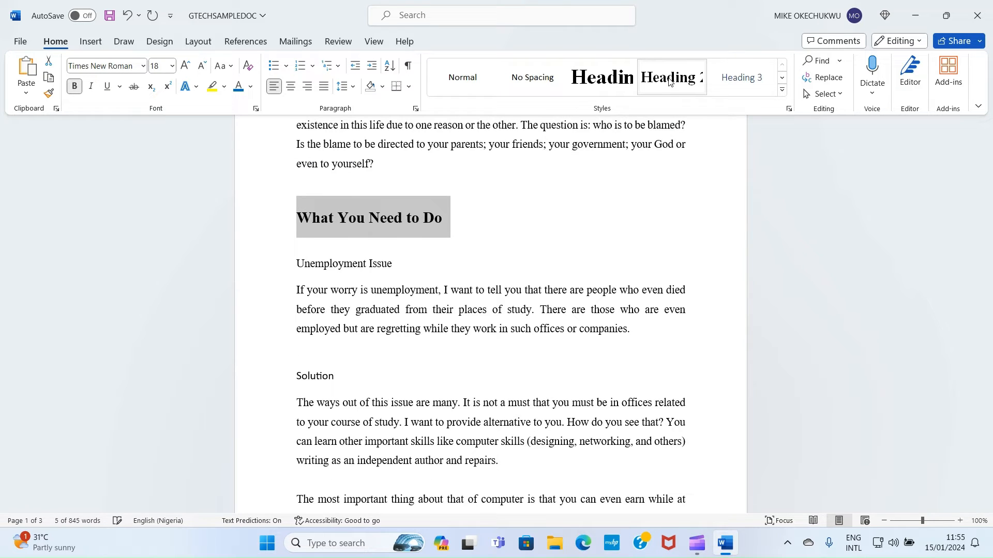
{"action": "left_click", "coordinate": [322, 239]}
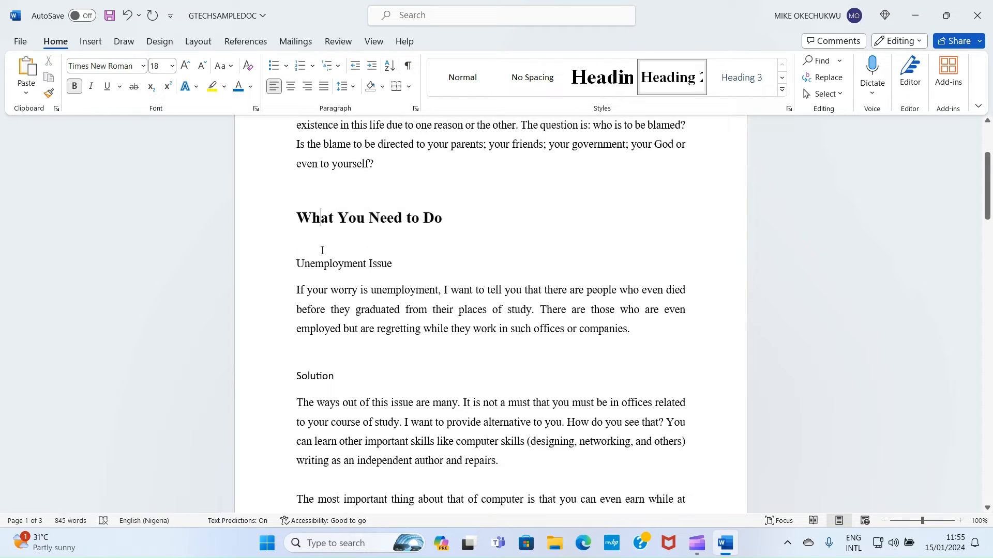
{"action": "left_click", "coordinate": [321, 250]}
{"action": "key", "text": "BackSpace"}
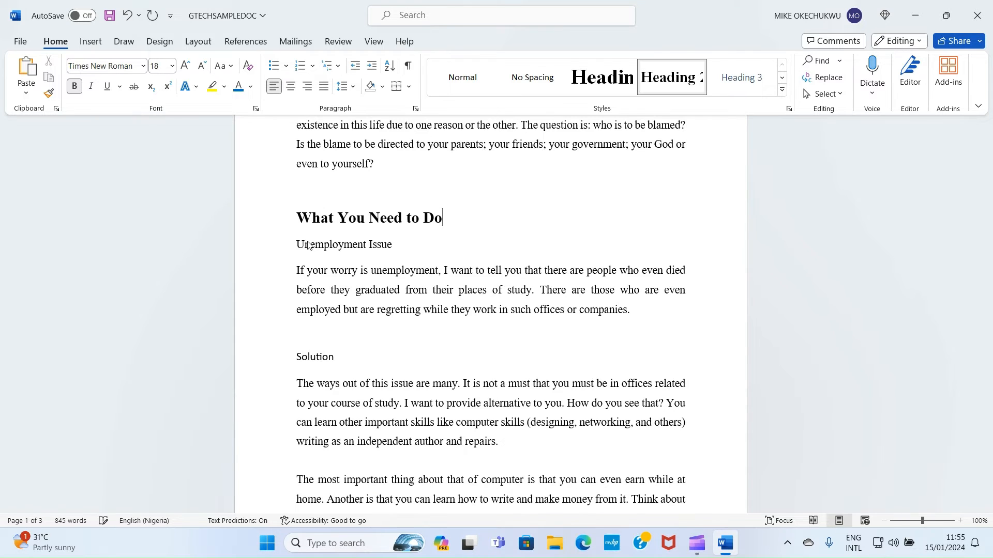
Make the "Unemployment Issue" subheading bold and clear the selection
{"action": "scroll", "coordinate": [307, 245], "scroll_direction": "down", "scroll_amount": 1}
{"action": "left_click", "coordinate": [408, 214]}
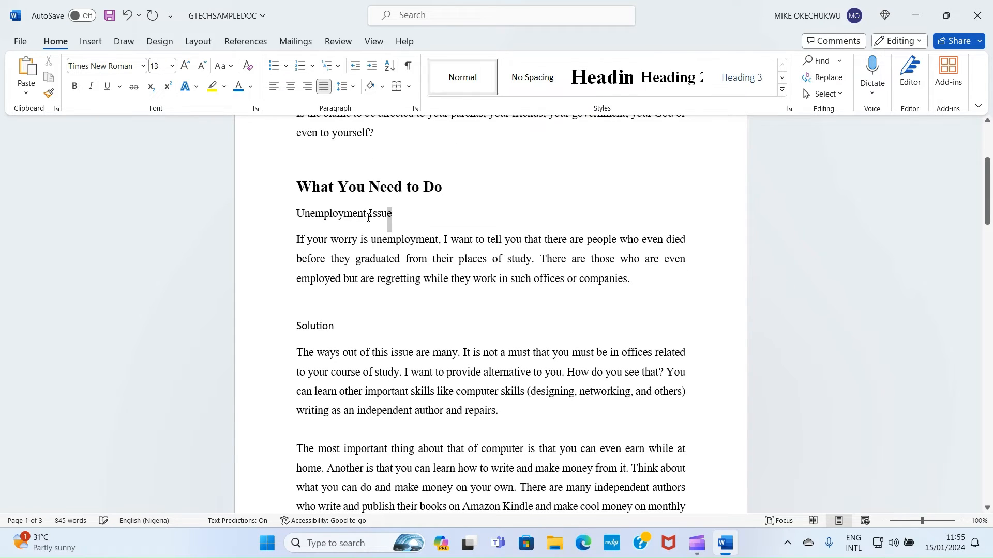
{"action": "left_click_drag", "start_coordinate": [368, 217], "coordinate": [330, 217]}
{"action": "left_click", "coordinate": [74, 87]}
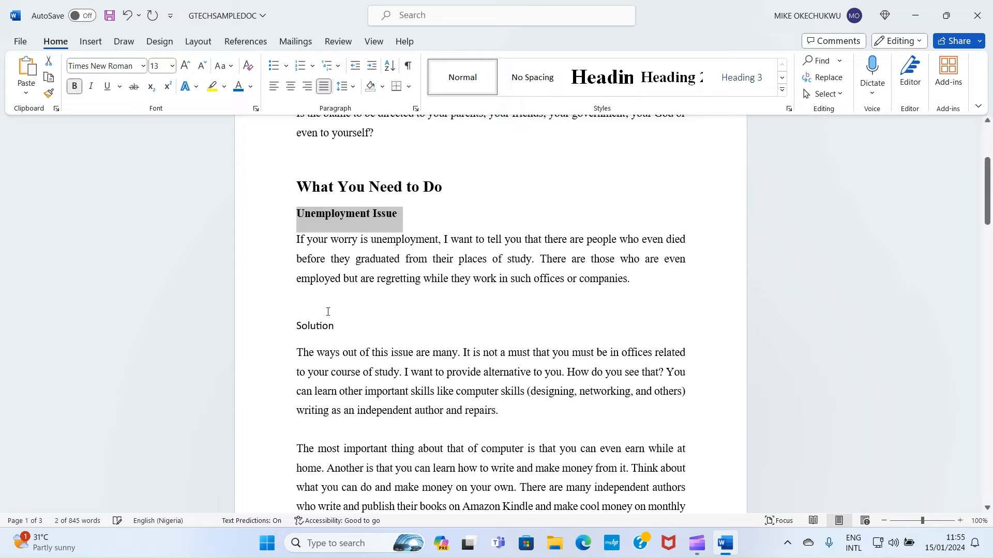
{"action": "left_click", "coordinate": [376, 284]}
Remove the blank line above "Solution" and apply the Heading 2 style to that line
{"action": "left_click", "coordinate": [352, 320]}
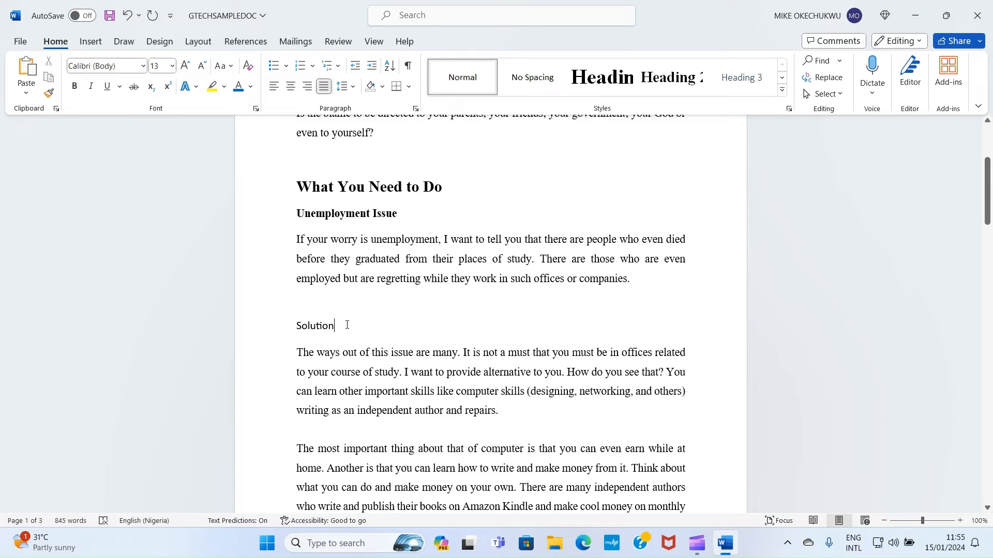
{"action": "key", "text": "BackSpace"}
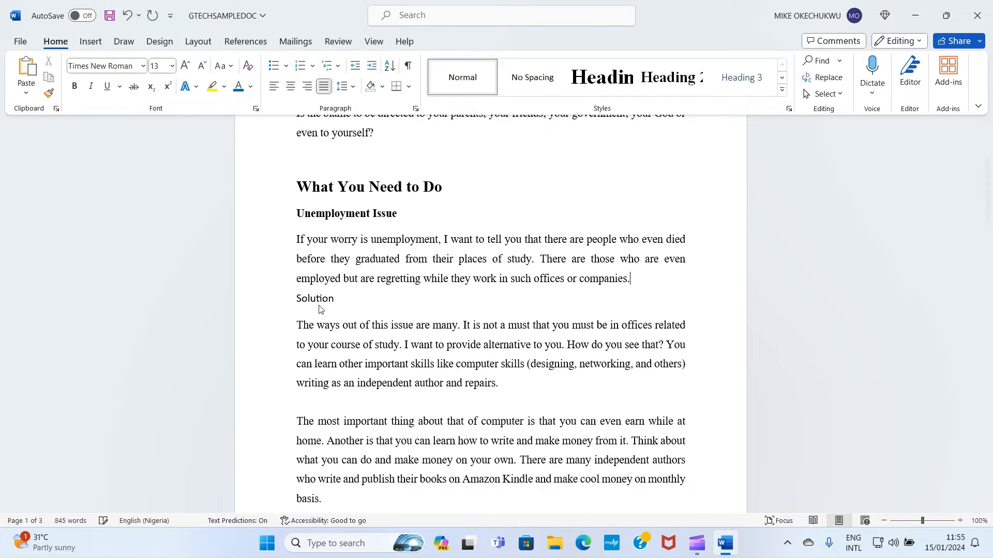
{"action": "left_click", "coordinate": [329, 300]}
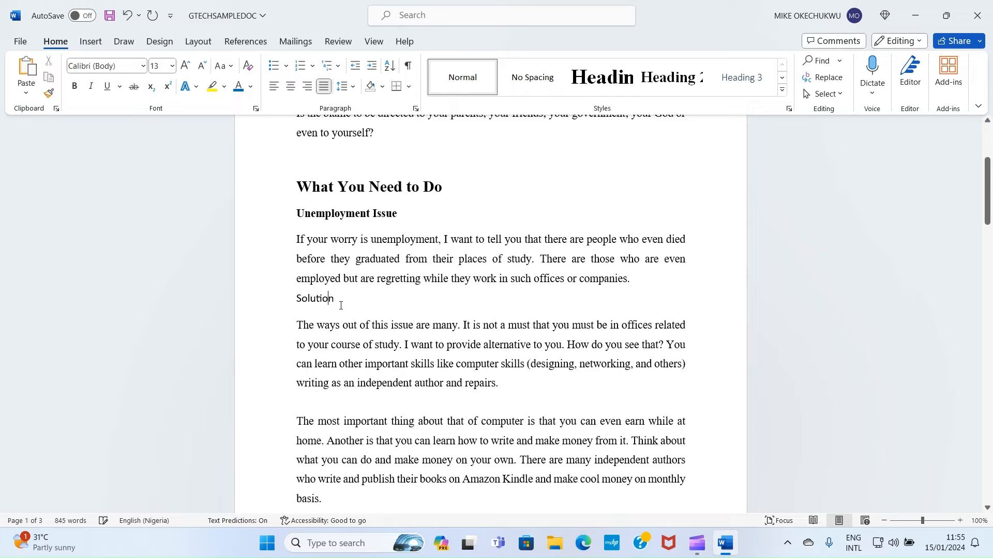
{"action": "double_click", "coordinate": [333, 300]}
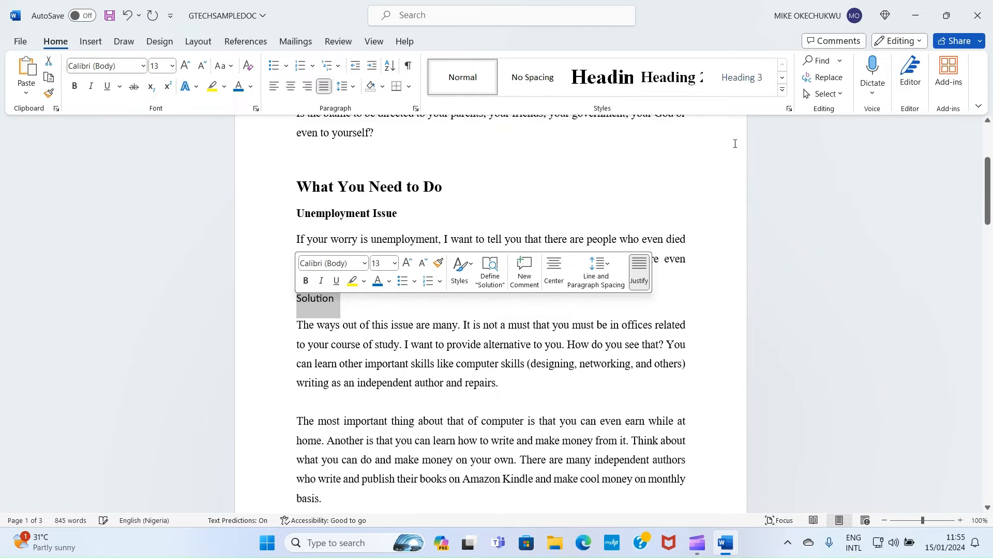
{"action": "left_click", "coordinate": [685, 93]}
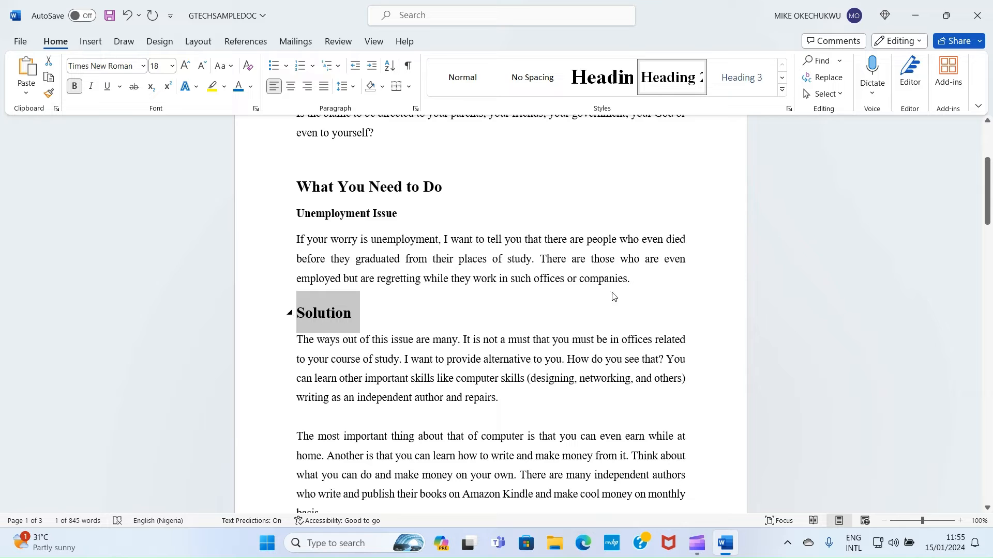
{"action": "left_click", "coordinate": [410, 358]}
{"action": "scroll", "coordinate": [379, 335], "scroll_direction": "down", "scroll_amount": 8}
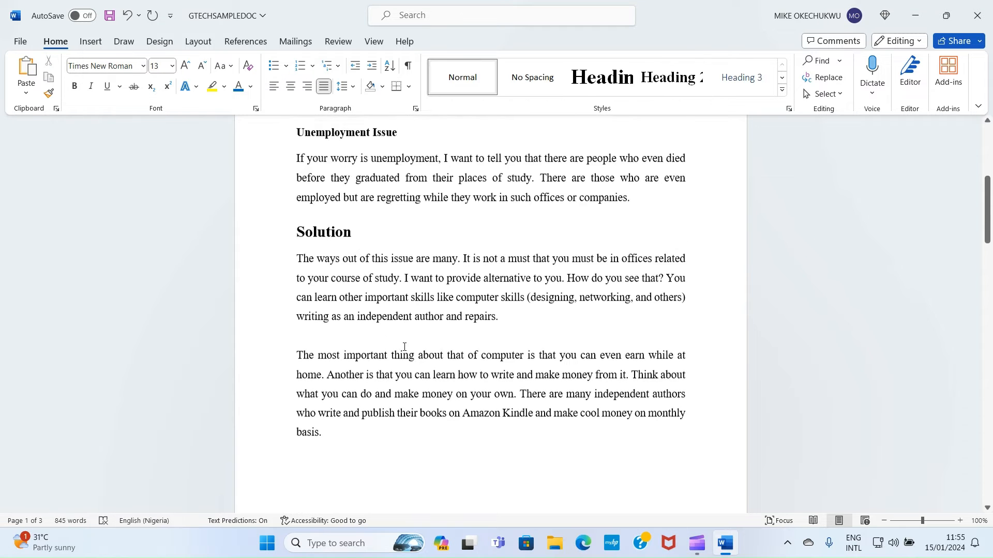
Apply the Heading 2 style to "Money Issue and Solution" and remove the blank lines above it
{"action": "scroll", "coordinate": [379, 335], "scroll_direction": "down", "scroll_amount": 3}
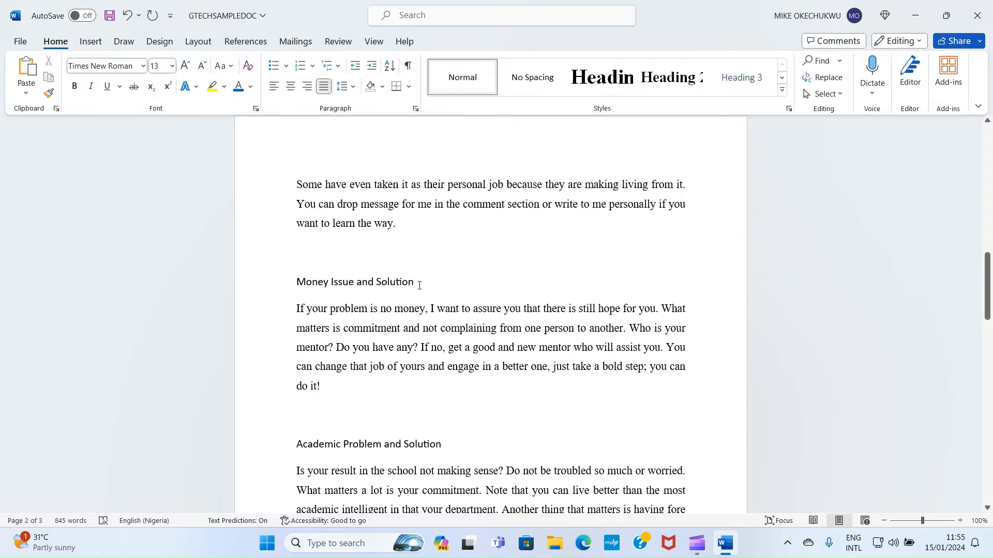
{"action": "left_click_drag", "start_coordinate": [419, 286], "coordinate": [297, 283]}
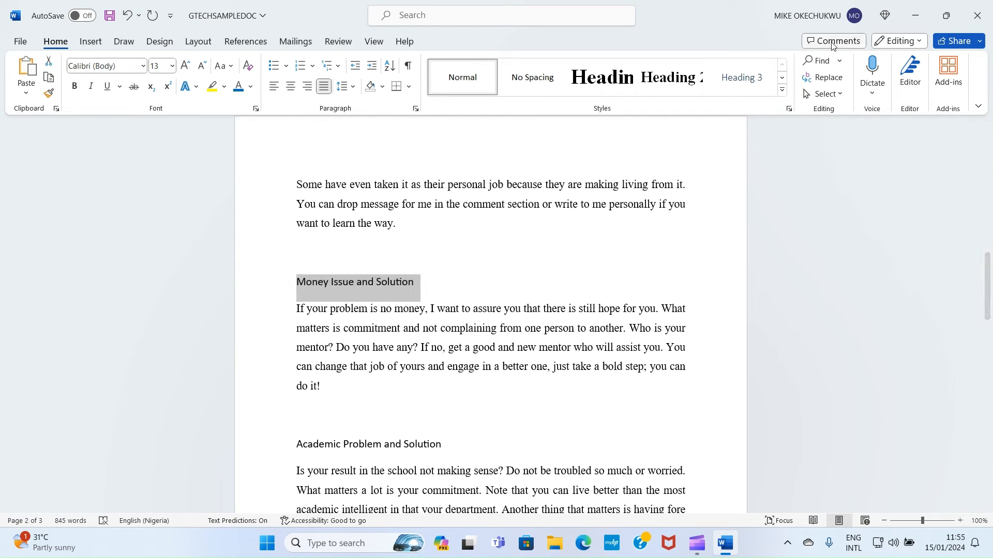
{"action": "left_click", "coordinate": [672, 79]}
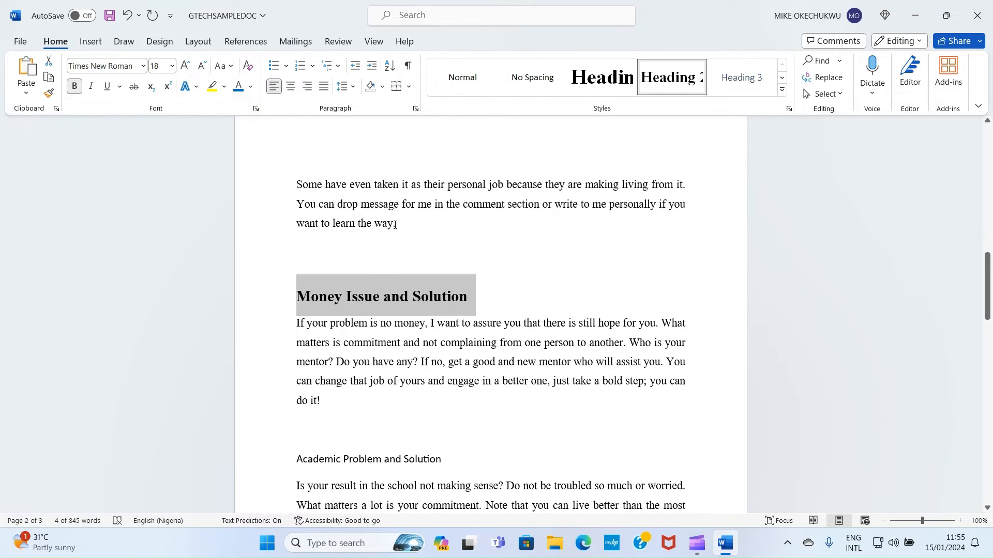
{"action": "left_click", "coordinate": [367, 251]}
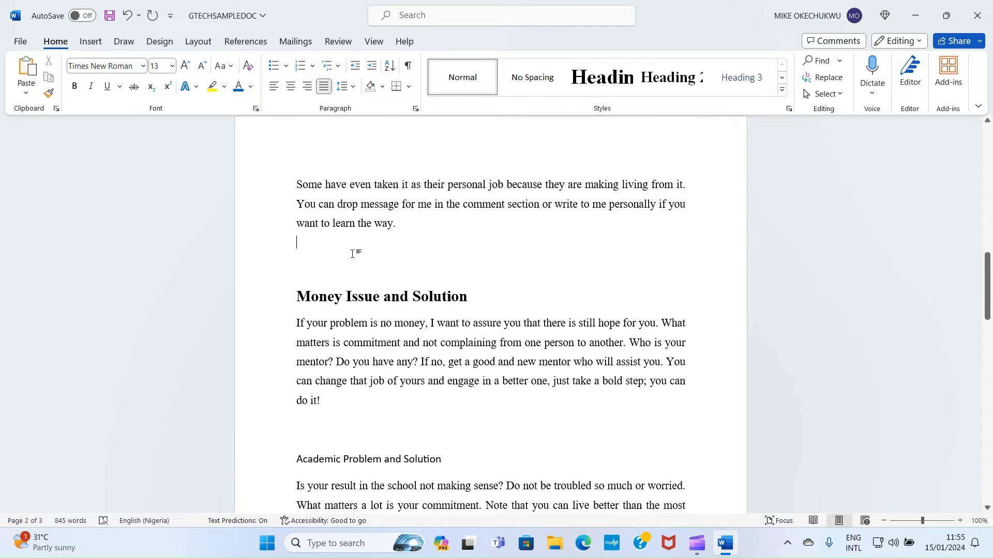
{"action": "left_click", "coordinate": [306, 276]}
{"action": "left_click", "coordinate": [306, 265]}
{"action": "key", "text": "BackSpace"}
{"action": "key", "text": "BackSpace"}
Apply the Heading 2 style to "Academic Problem and Solution" and delete the blank lines above it
{"action": "scroll", "coordinate": [331, 269], "scroll_direction": "down", "scroll_amount": 2}
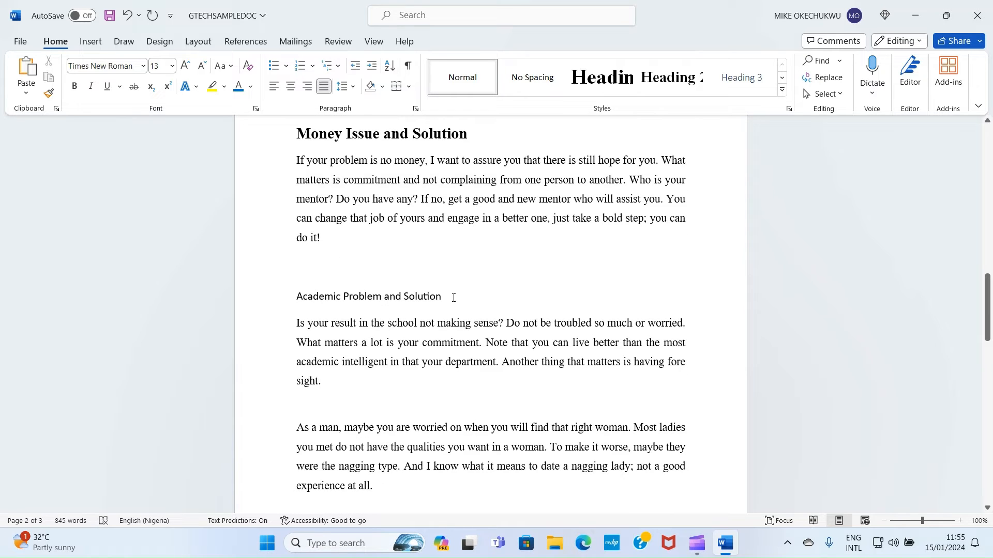
{"action": "left_click_drag", "start_coordinate": [454, 298], "coordinate": [295, 299]}
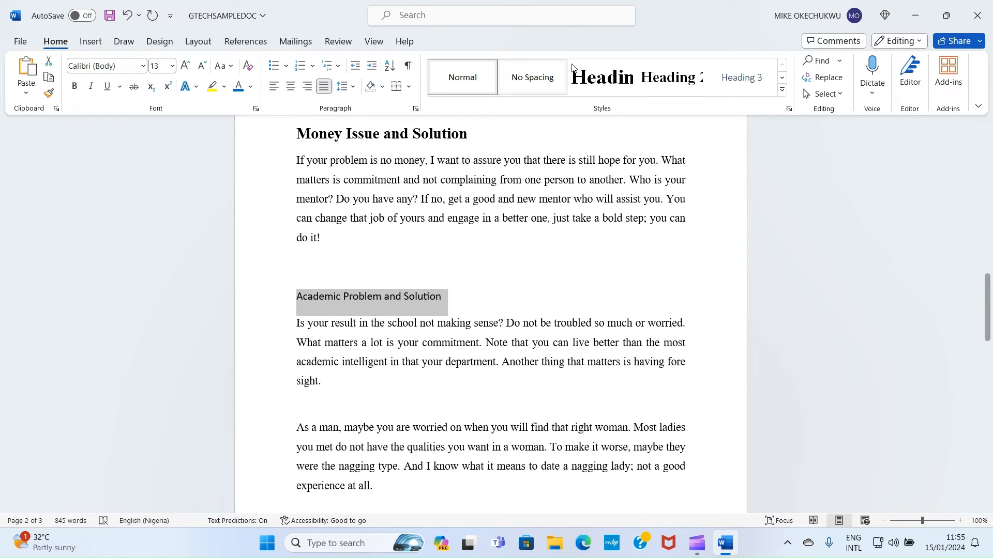
{"action": "left_click", "coordinate": [676, 75]}
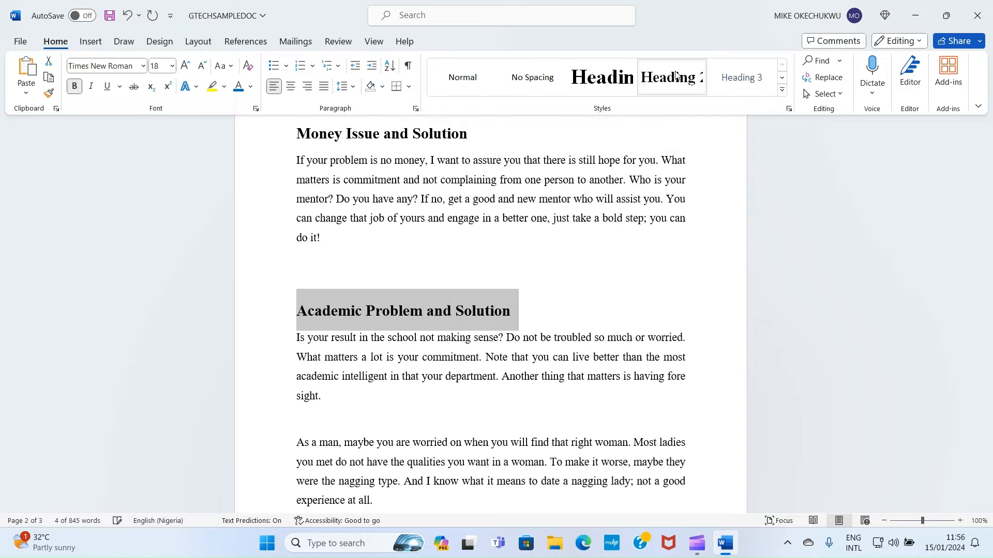
{"action": "left_click", "coordinate": [293, 266]}
{"action": "key", "text": "BackSpace"}
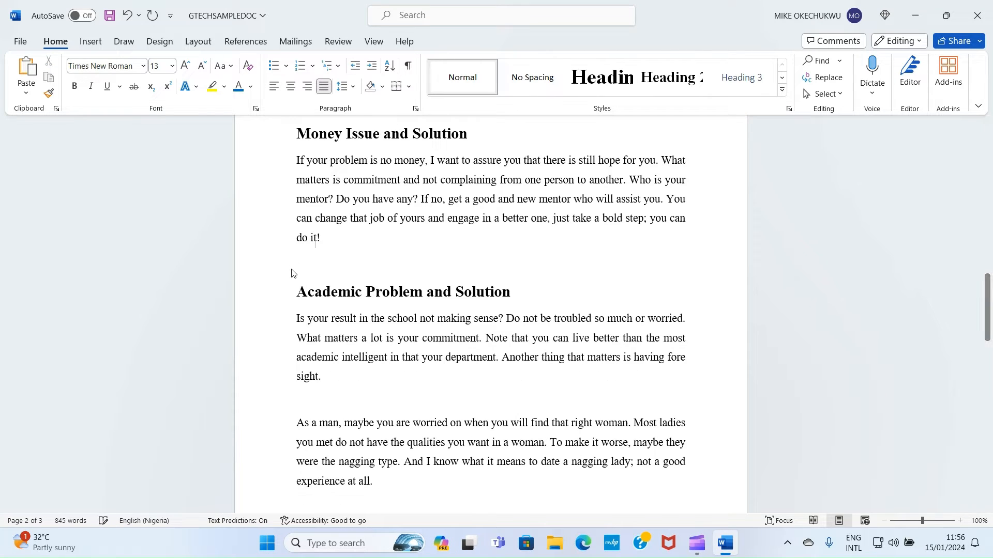
{"action": "left_click", "coordinate": [321, 270]}
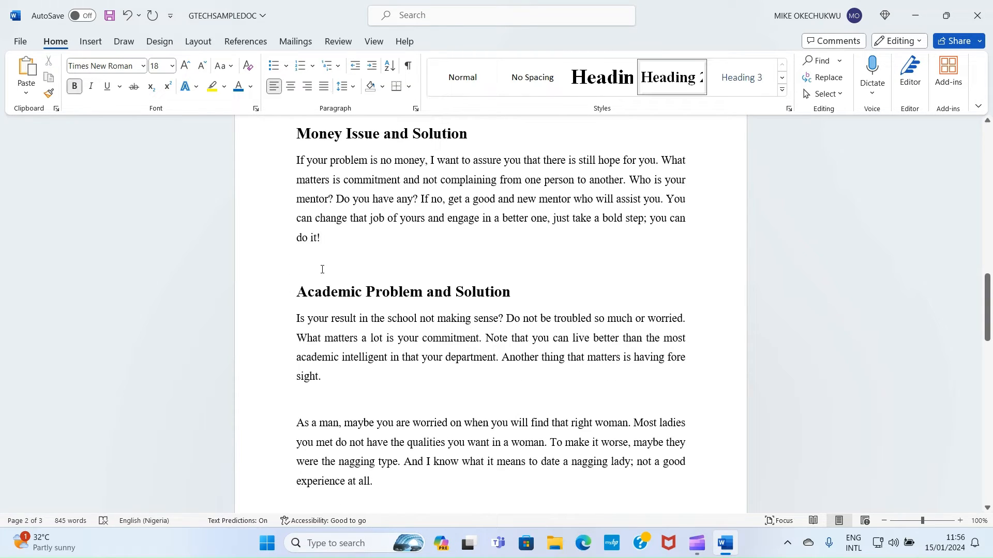
{"action": "left_click", "coordinate": [306, 274]}
{"action": "left_click", "coordinate": [299, 273]}
{"action": "left_click", "coordinate": [317, 267]}
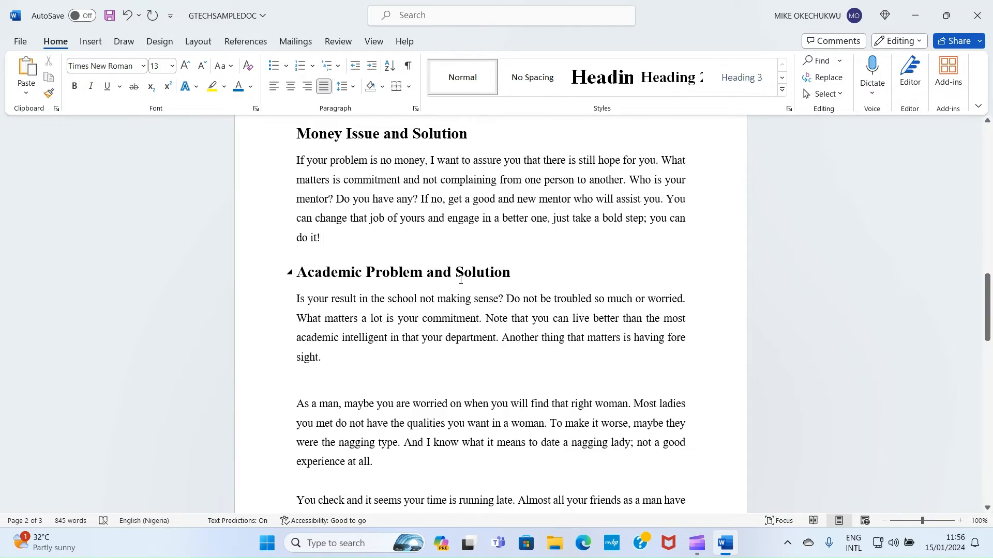
Insert two empty lines in the Normal style above the title "WHO IS TO BE BLAMED"
{"action": "scroll", "coordinate": [405, 308], "scroll_direction": "down", "scroll_amount": 10}
{"action": "scroll", "coordinate": [430, 334], "scroll_direction": "up", "scroll_amount": 15}
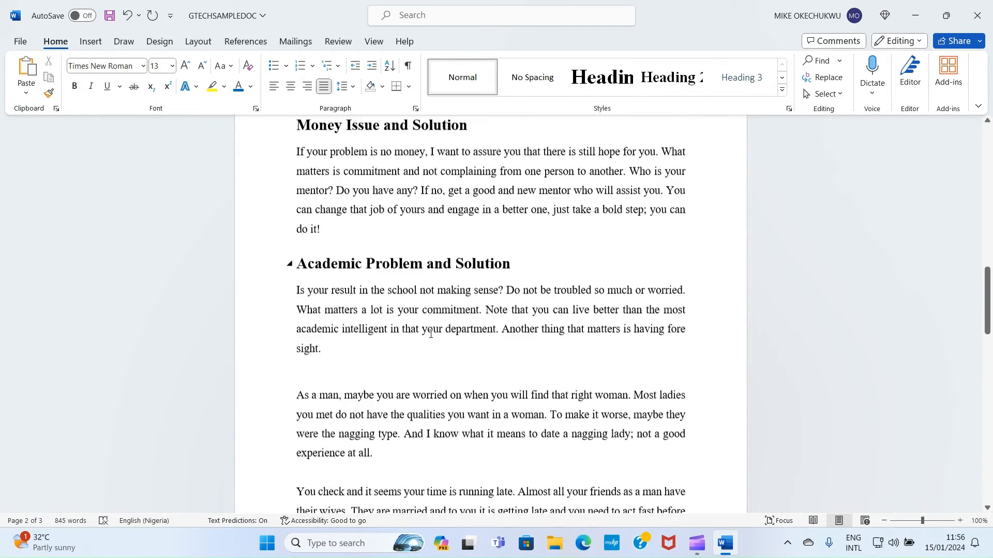
{"action": "scroll", "coordinate": [431, 334], "scroll_direction": "up", "scroll_amount": 10}
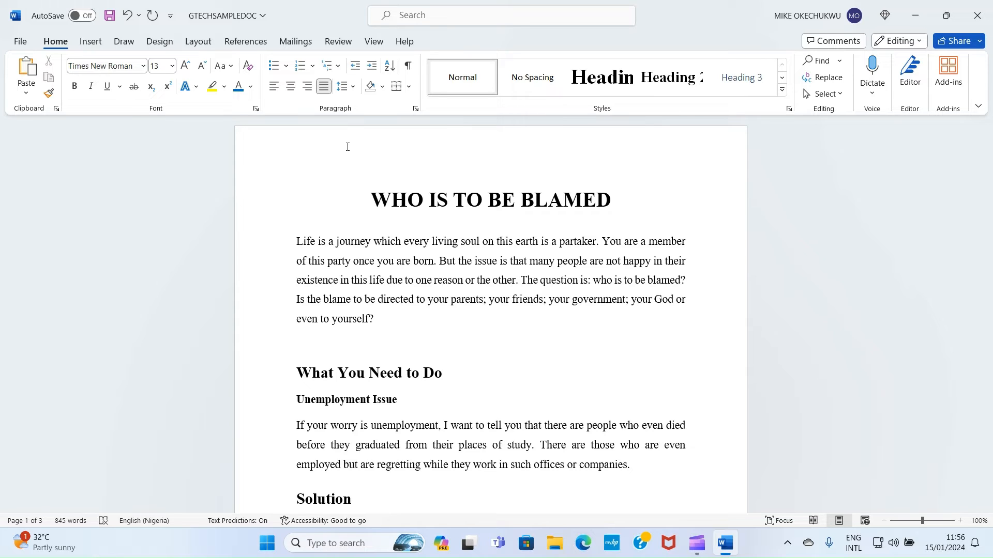
{"action": "left_click", "coordinate": [362, 164]}
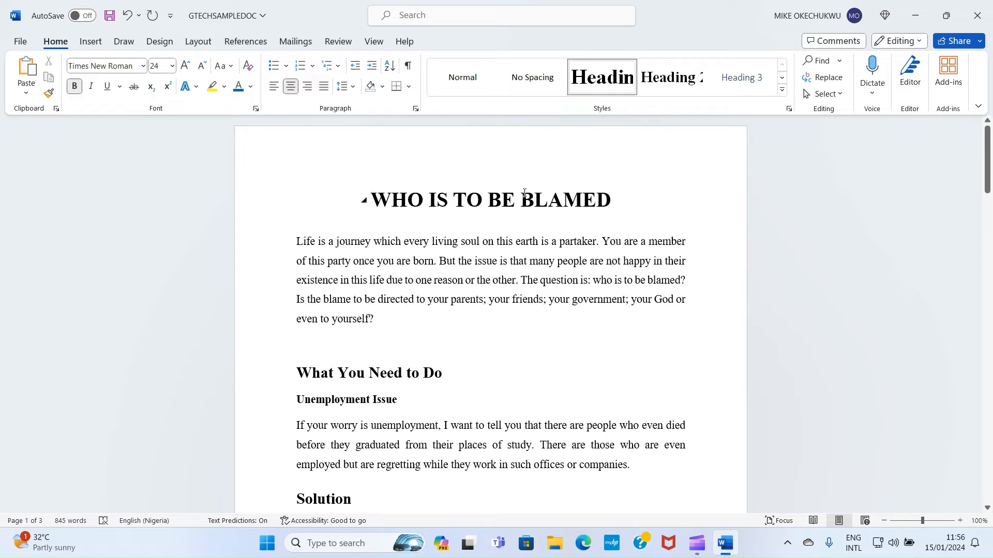
{"action": "key", "text": "Return"}
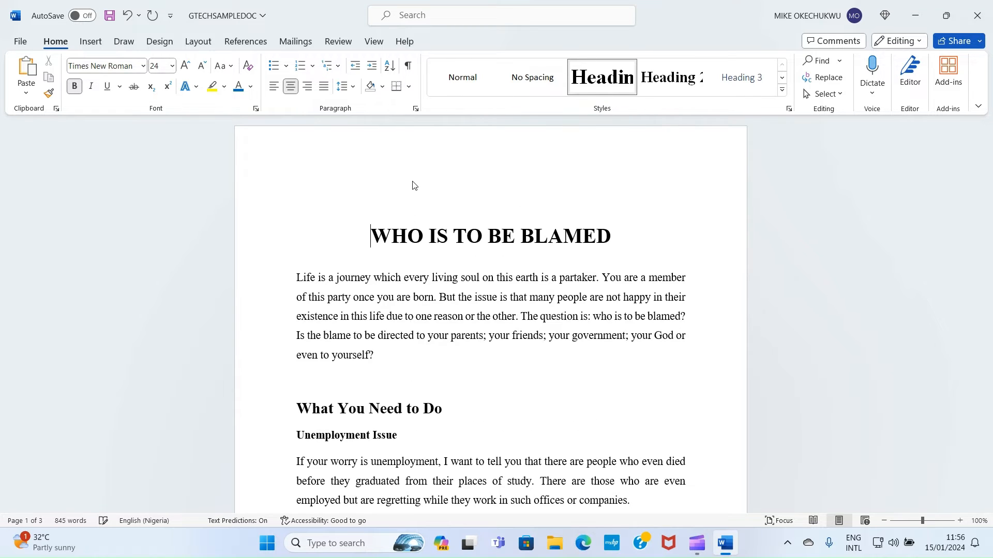
{"action": "key", "text": "Up"}
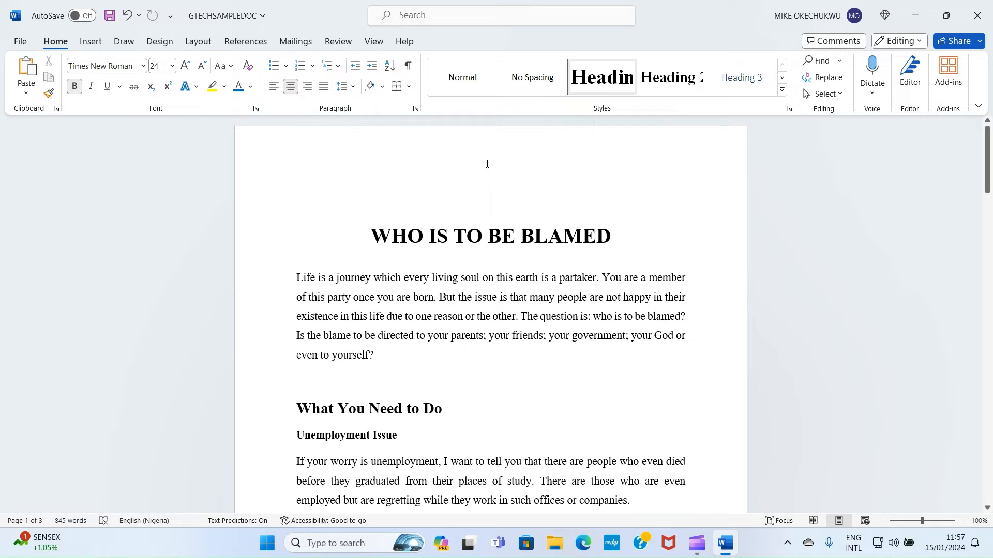
{"action": "left_click", "coordinate": [466, 81]}
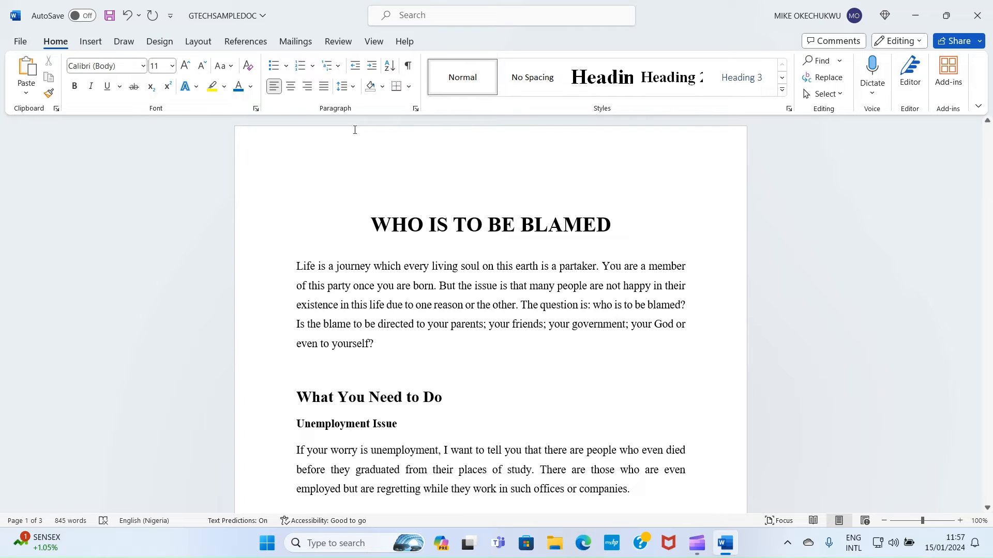
{"action": "key", "text": "Return"}
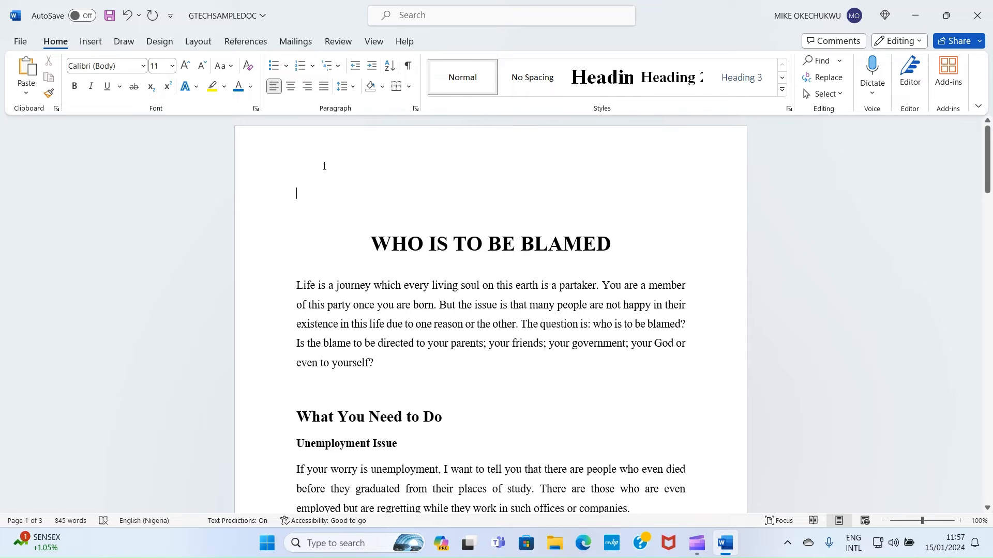
Enter "CONTENTS" on the first empty line above the title and apply the Heading 1 style to it
{"action": "type", "text": "C"}
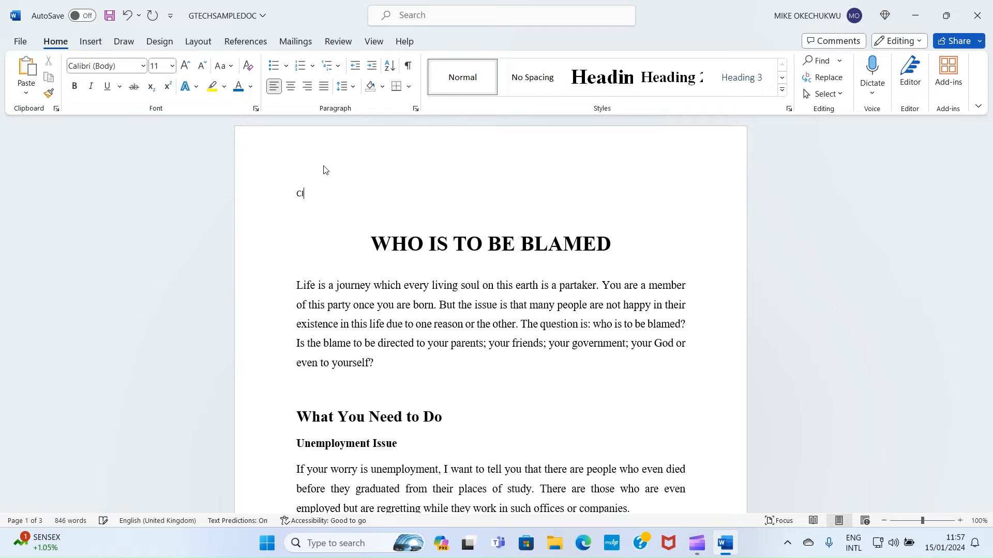
{"action": "type", "text": "ONTENTS"}
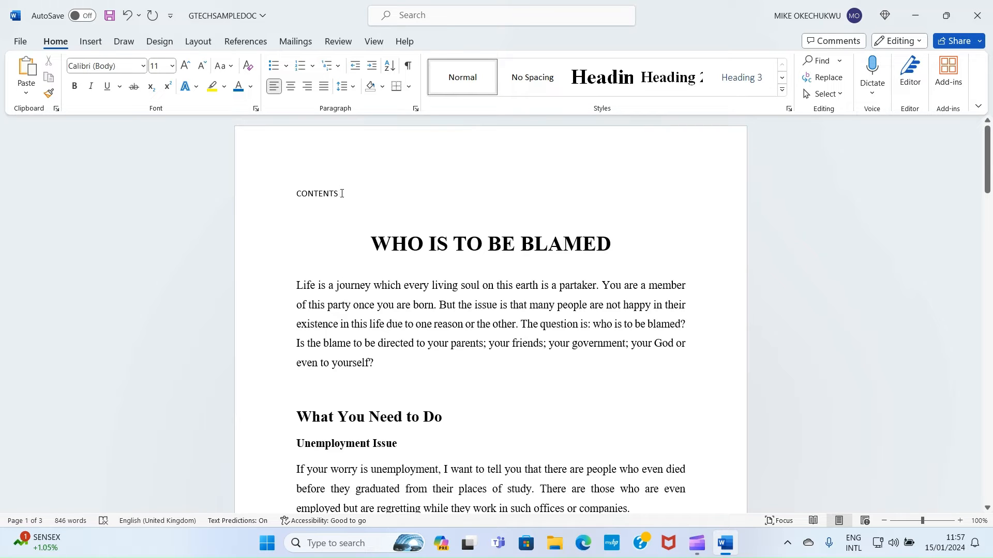
{"action": "left_click_drag", "start_coordinate": [342, 194], "coordinate": [278, 184]}
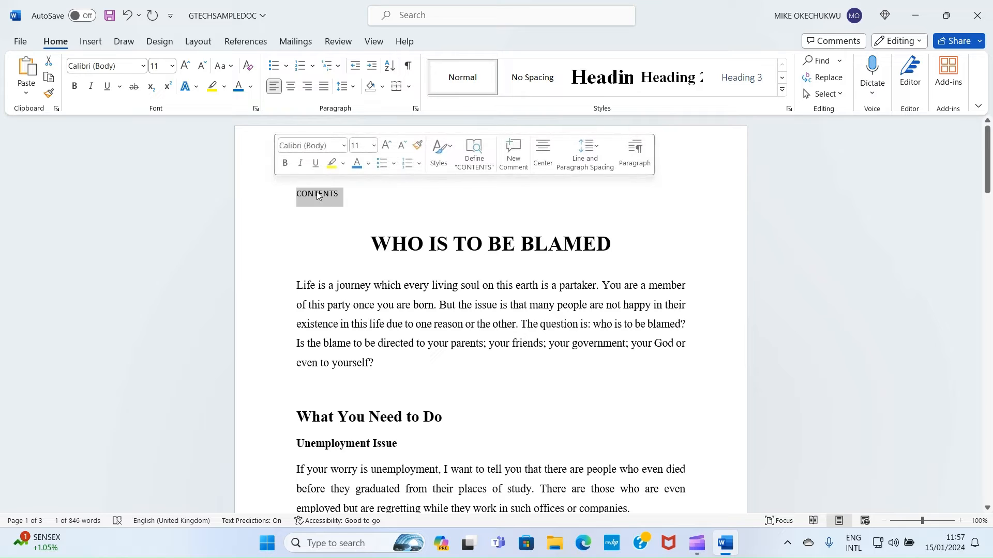
{"action": "left_click", "coordinate": [617, 74]}
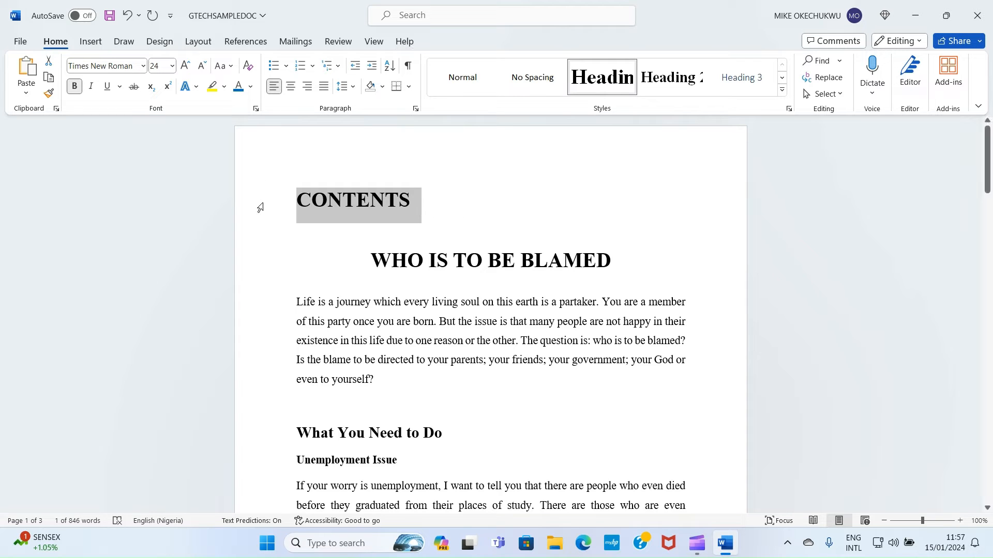
Insert the built-in Automatic Table 1 table of contents below the CONTENTS heading and undo the insertion
{"action": "left_click", "coordinate": [305, 225]}
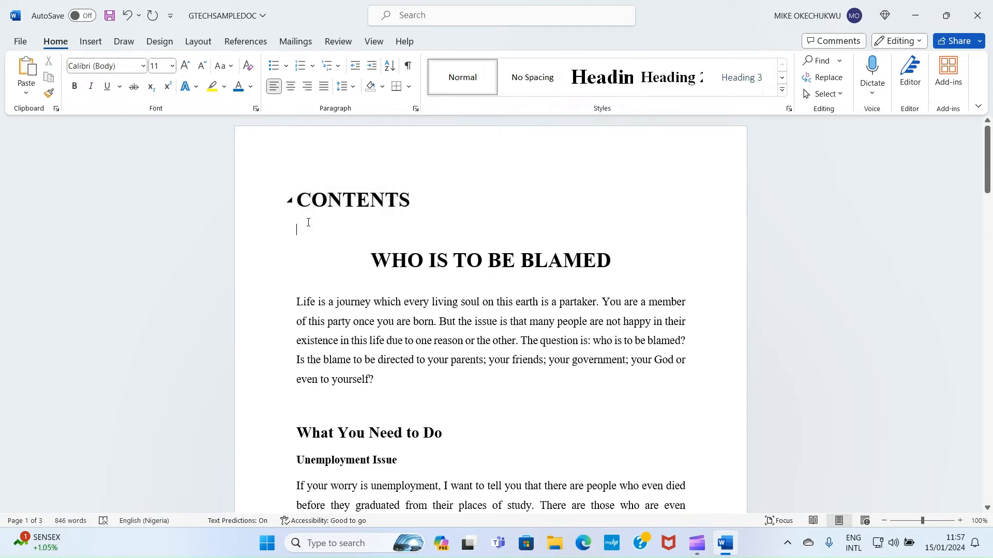
{"action": "left_click", "coordinate": [305, 226]}
{"action": "left_click", "coordinate": [240, 44]}
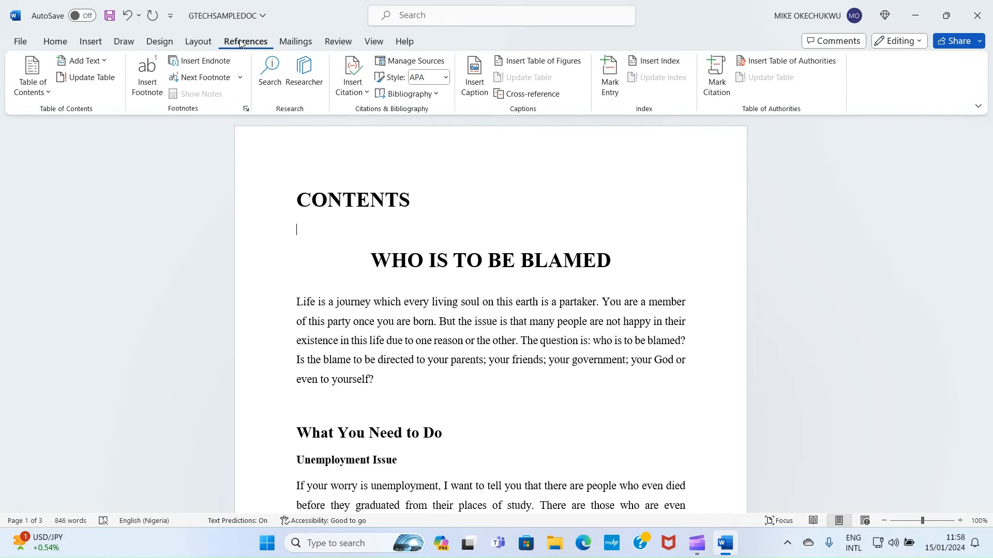
{"action": "left_click", "coordinate": [30, 88]}
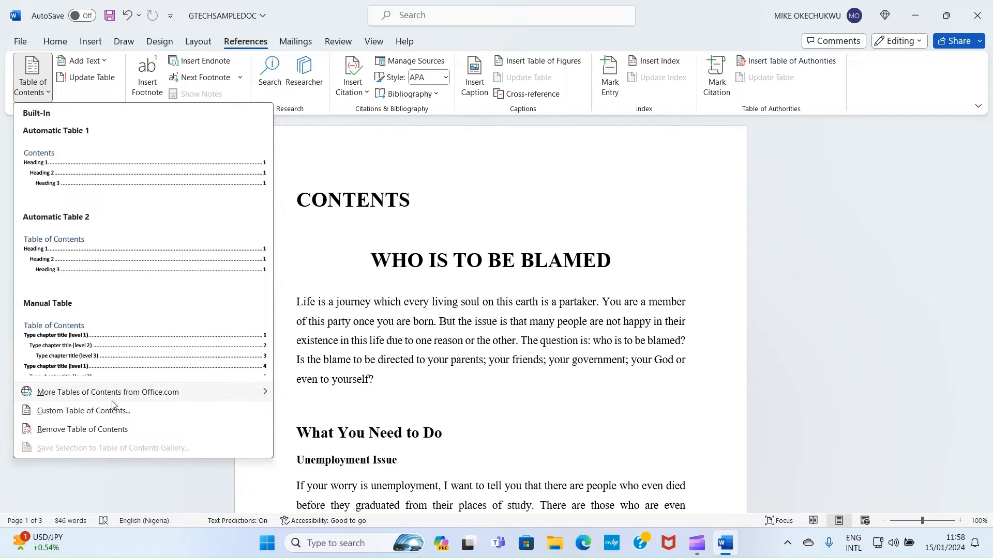
{"action": "mouse_move", "coordinate": [112, 404]}
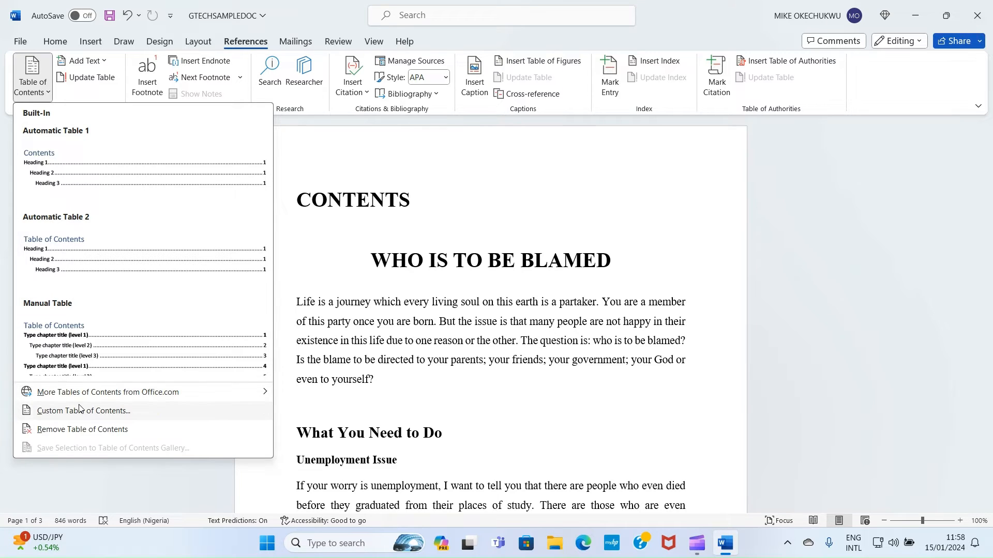
{"action": "left_click", "coordinate": [75, 172]}
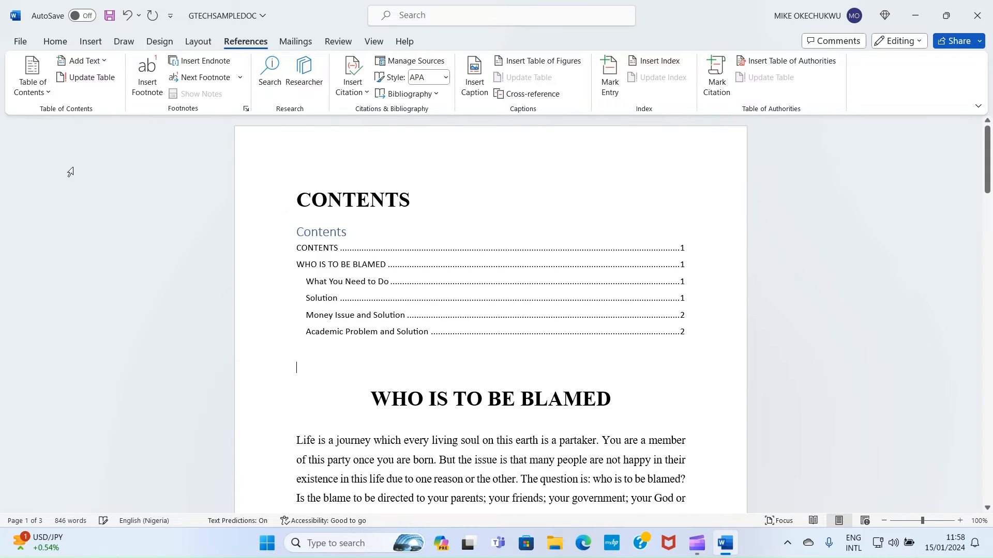
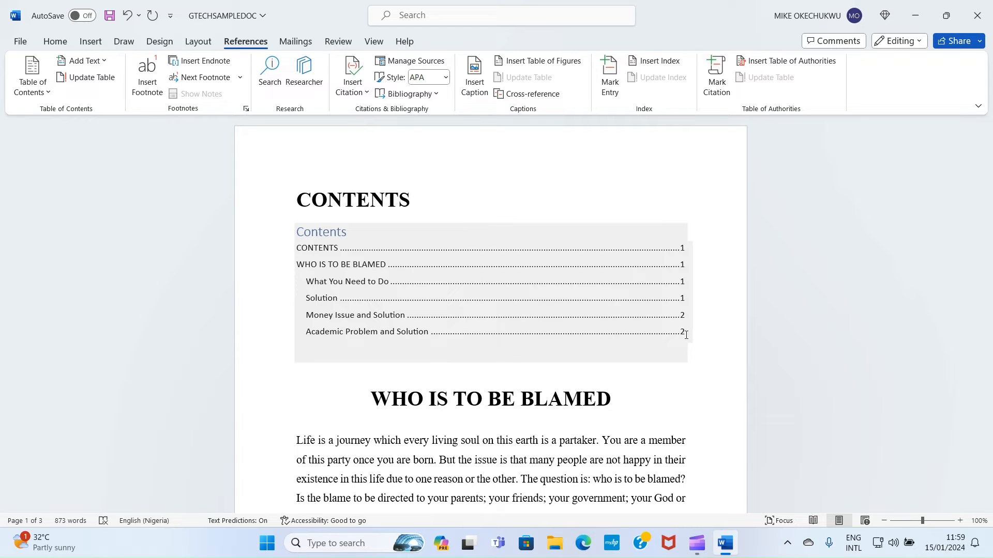
{"action": "left_click", "coordinate": [128, 16]}
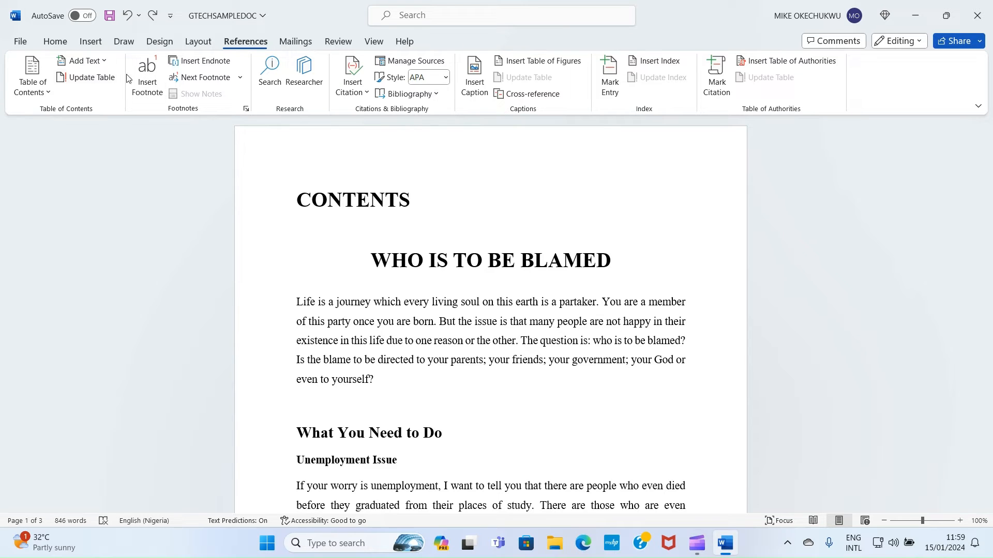
Start a custom table of contents below the CONTENTS heading and turn off its page numbers
{"action": "left_click", "coordinate": [40, 93]}
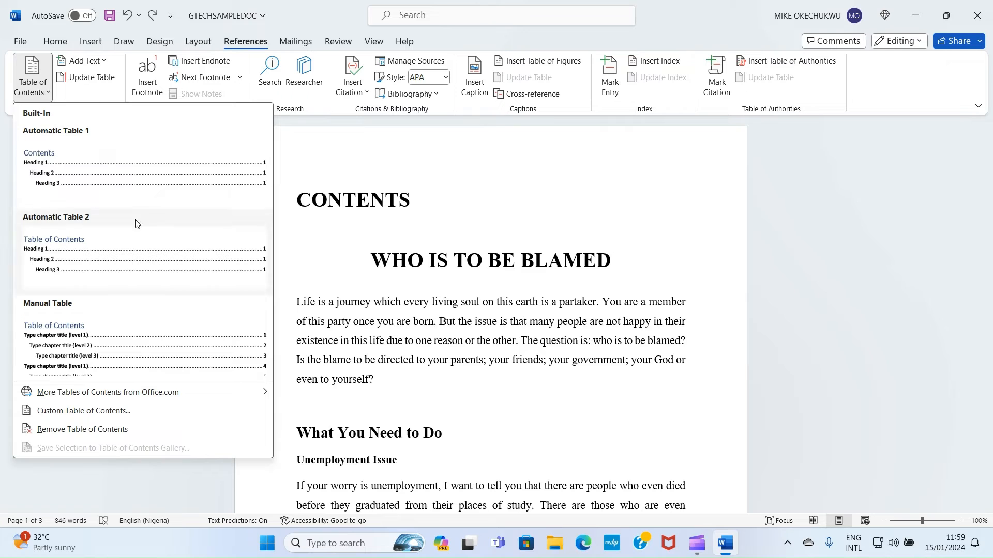
{"action": "left_click", "coordinate": [69, 411]}
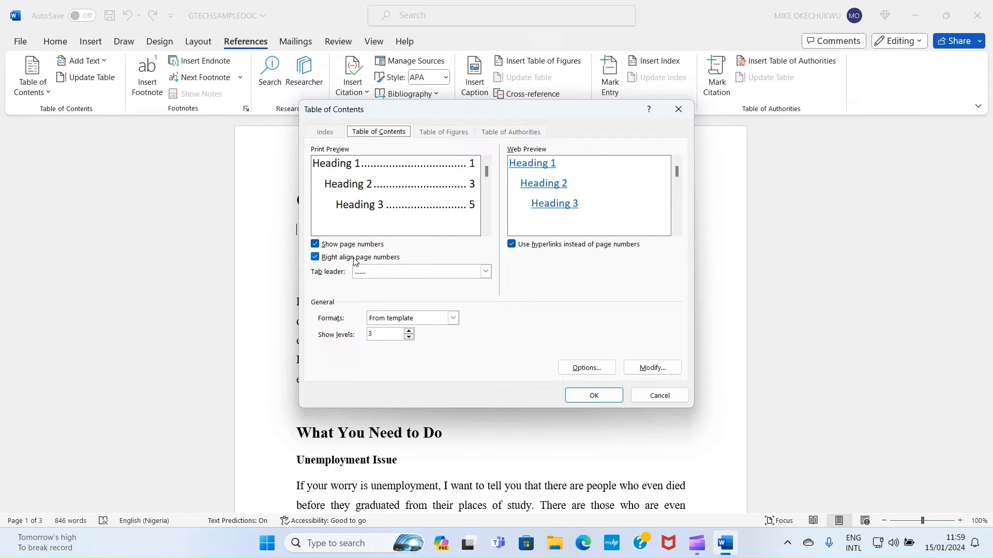
{"action": "left_click", "coordinate": [319, 246]}
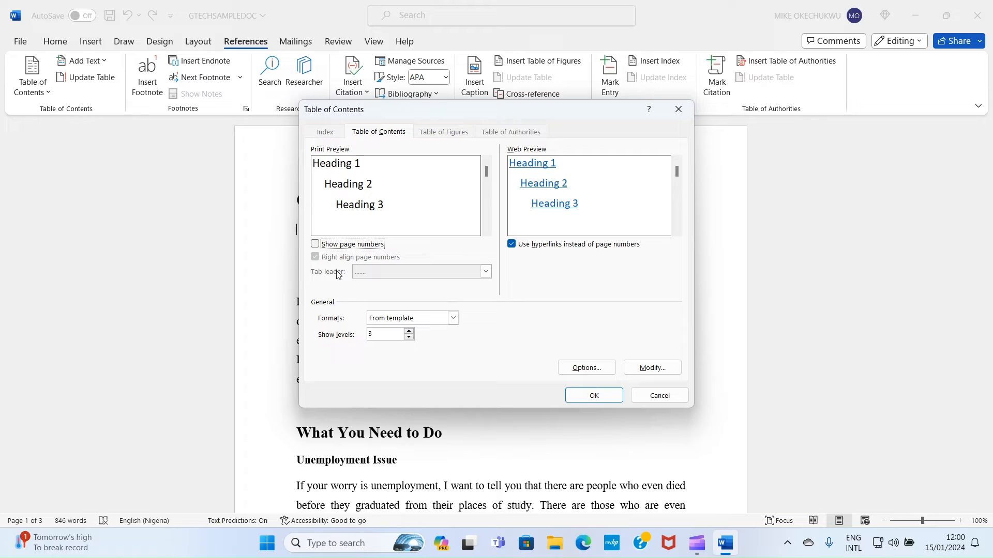
Preview the Distinctive format for the custom table of contents, and restore the From template format without page numbers
{"action": "left_click", "coordinate": [453, 317]}
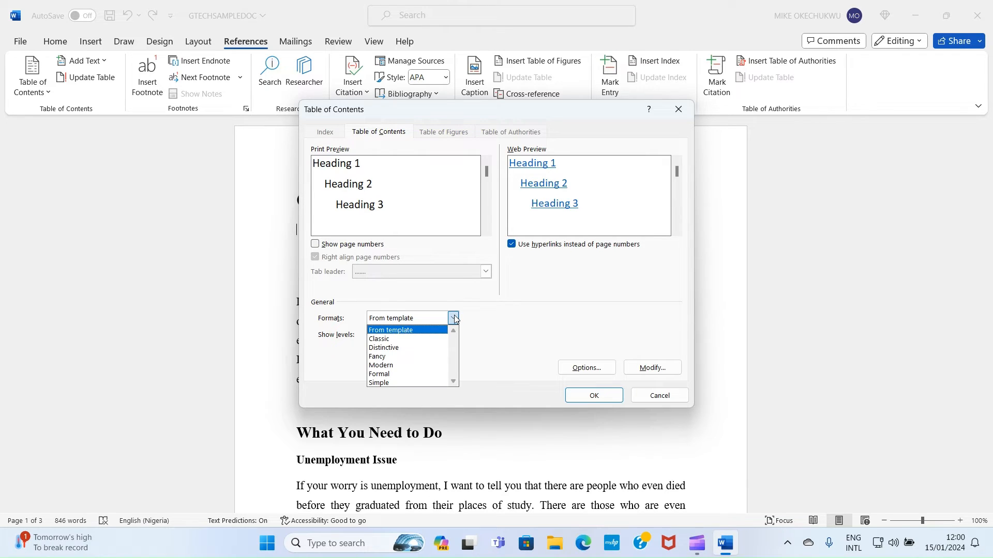
{"action": "left_click", "coordinate": [388, 348]}
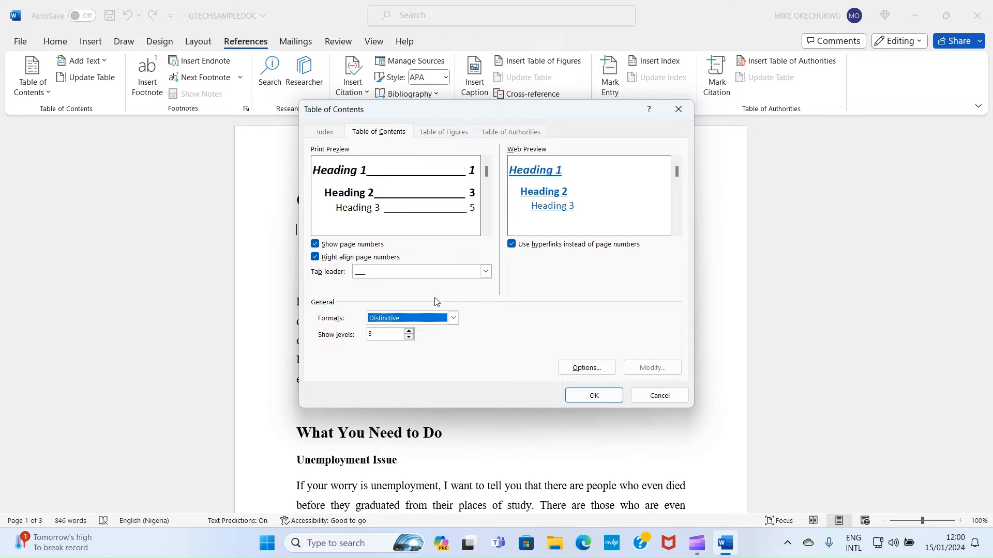
{"action": "left_click", "coordinate": [453, 317]}
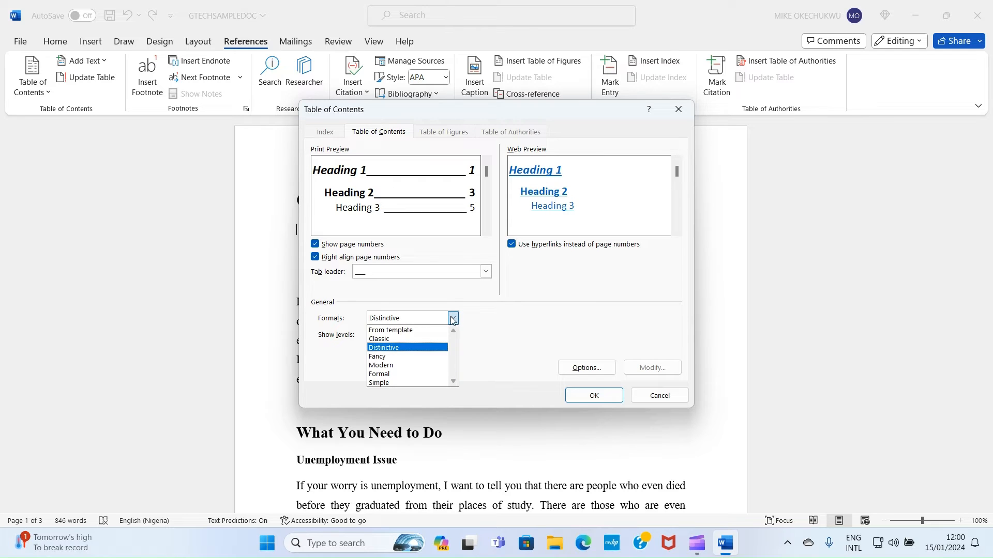
{"action": "left_click", "coordinate": [390, 330]}
{"action": "left_click", "coordinate": [315, 244]}
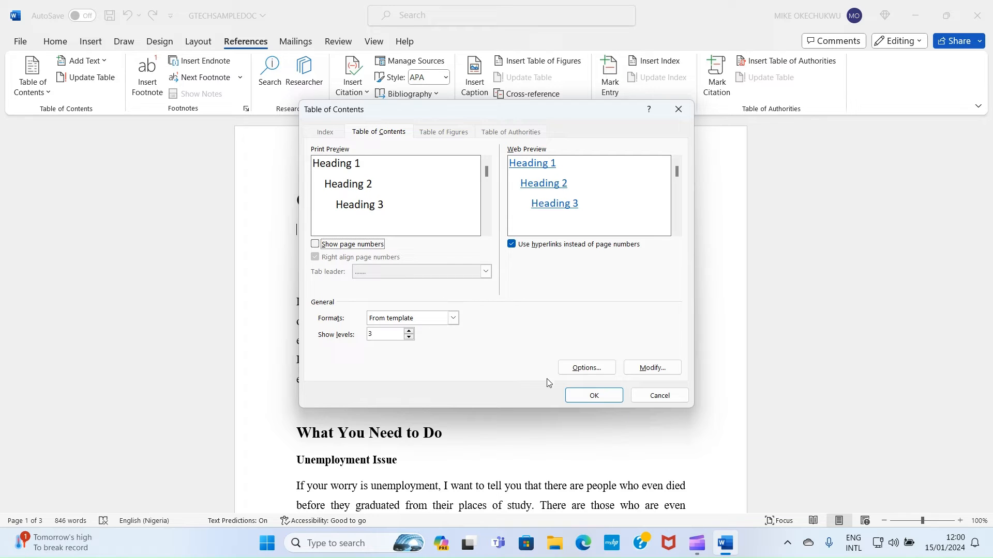
Insert the custom table of contents with the From template format, 3 levels and no page numbers
{"action": "left_click", "coordinate": [589, 396]}
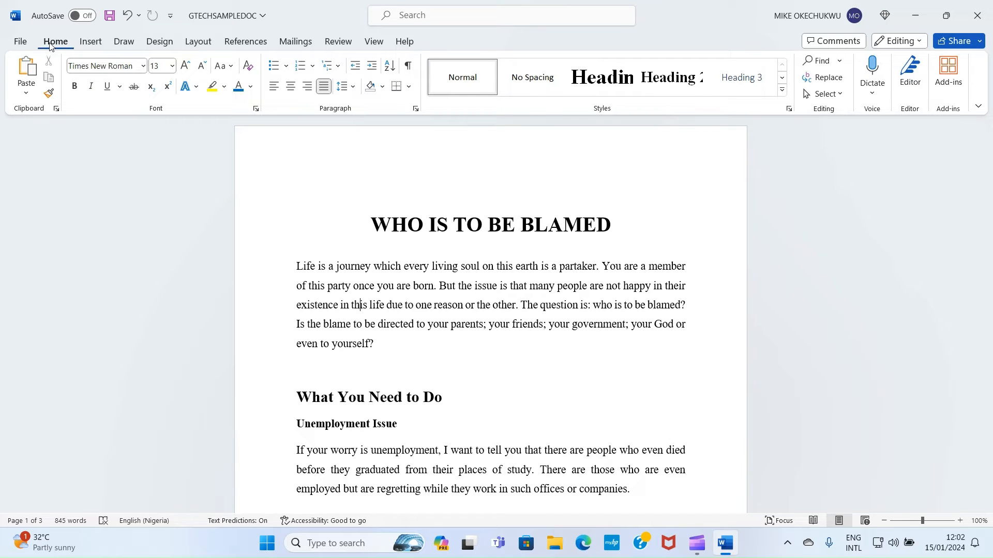
Insert the picture IMG_0671 from the MY PICTURES folder on this device on the empty line below the introductory paragraph
{"action": "left_click", "coordinate": [89, 43]}
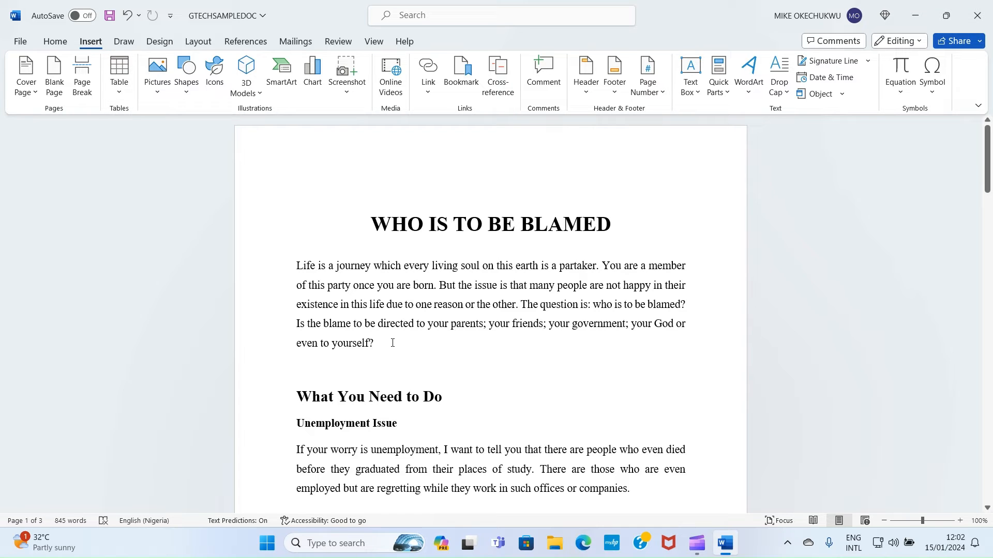
{"action": "left_click", "coordinate": [310, 360]}
{"action": "left_click", "coordinate": [158, 82]}
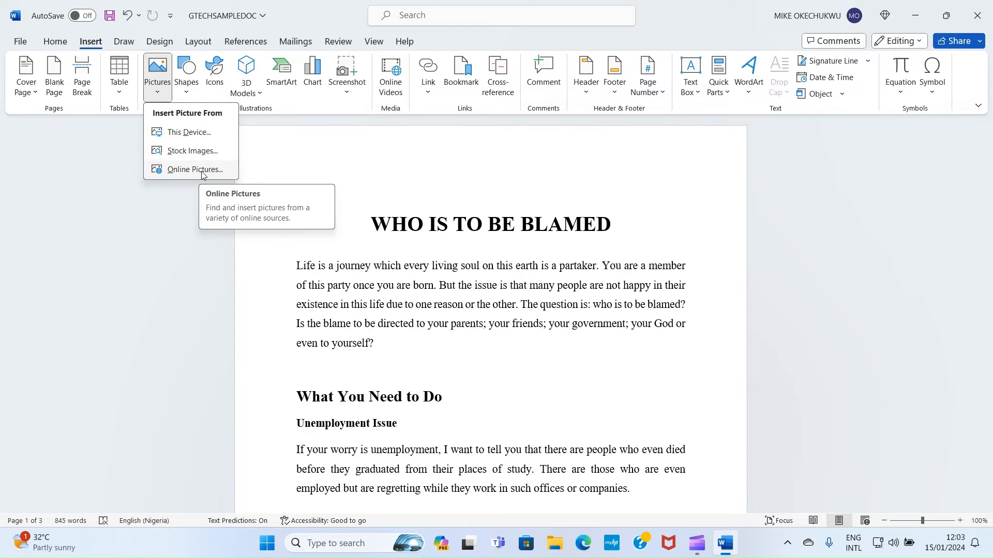
{"action": "left_click", "coordinate": [185, 133]}
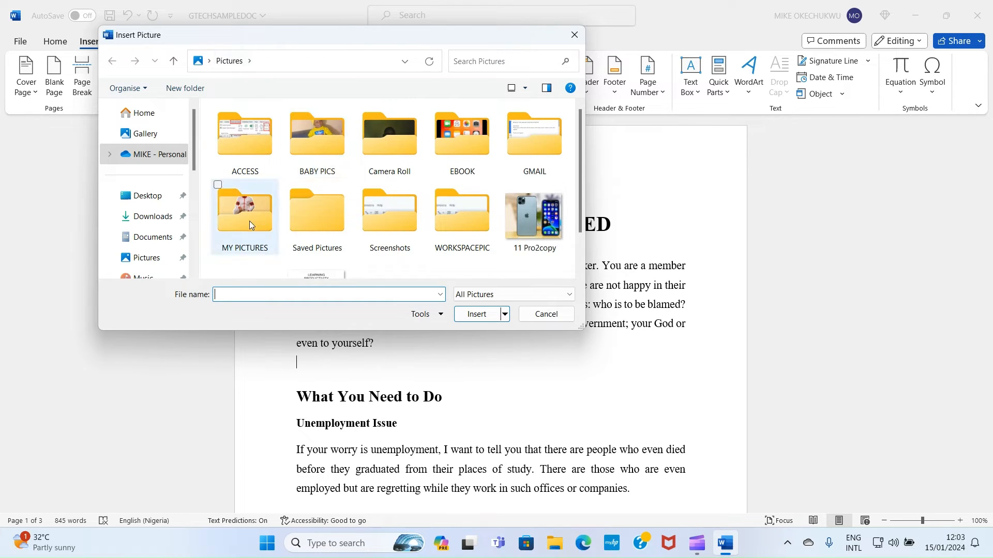
{"action": "scroll", "coordinate": [361, 186], "scroll_direction": "down", "scroll_amount": 1}
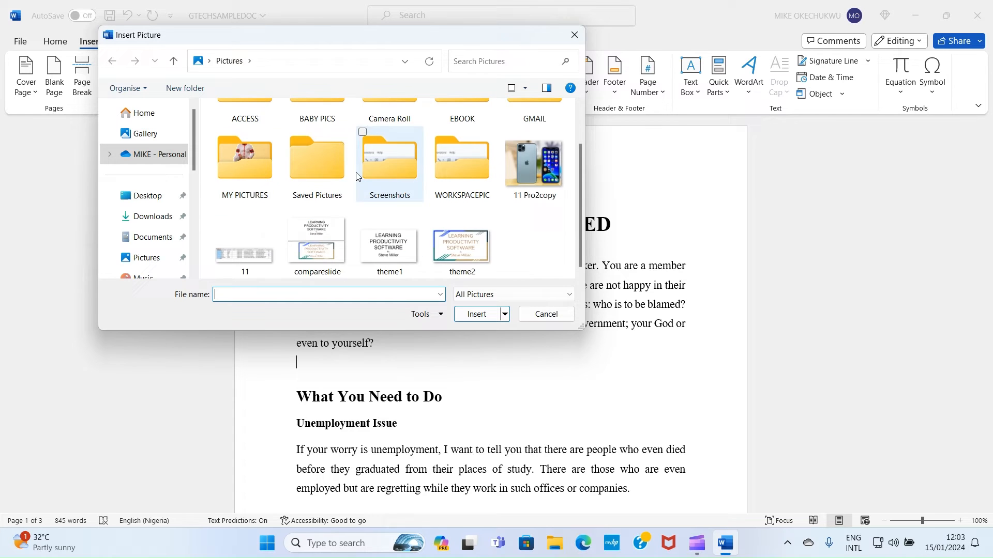
{"action": "left_click", "coordinate": [247, 167]}
{"action": "double_click", "coordinate": [246, 166]}
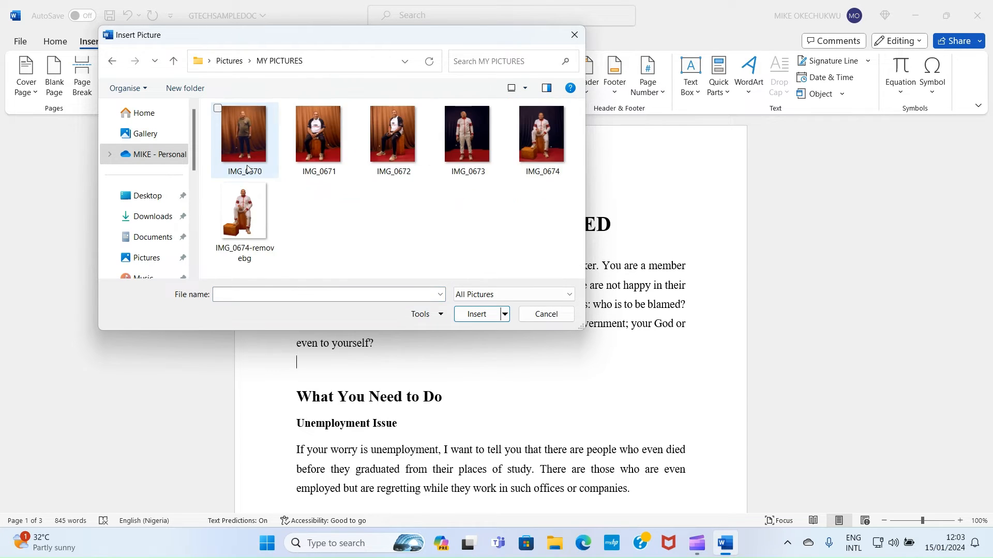
{"action": "left_click", "coordinate": [312, 135]}
{"action": "left_click", "coordinate": [475, 314]}
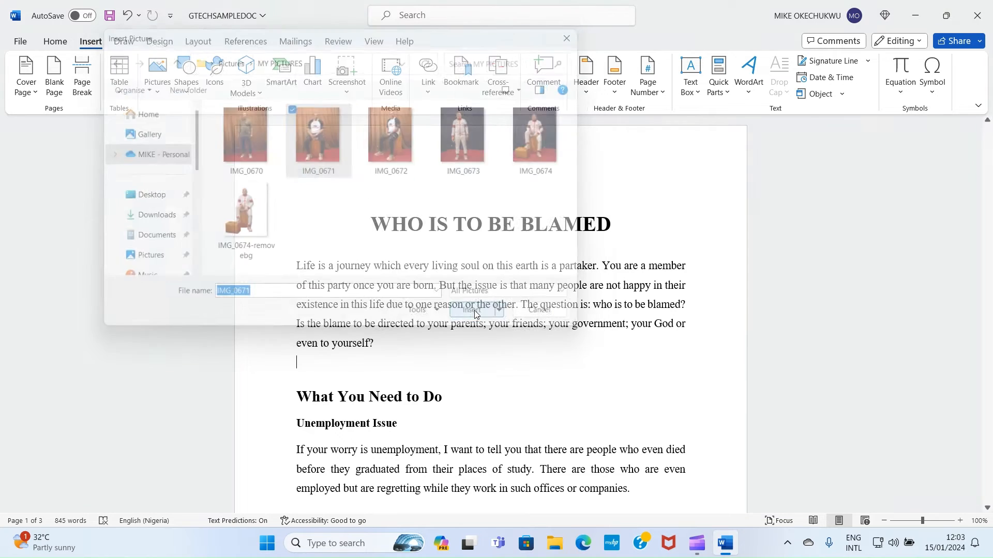
Resize the inserted picture to about 5.86" high and 5.48" wide
{"action": "scroll", "coordinate": [472, 314], "scroll_direction": "down", "scroll_amount": 5}
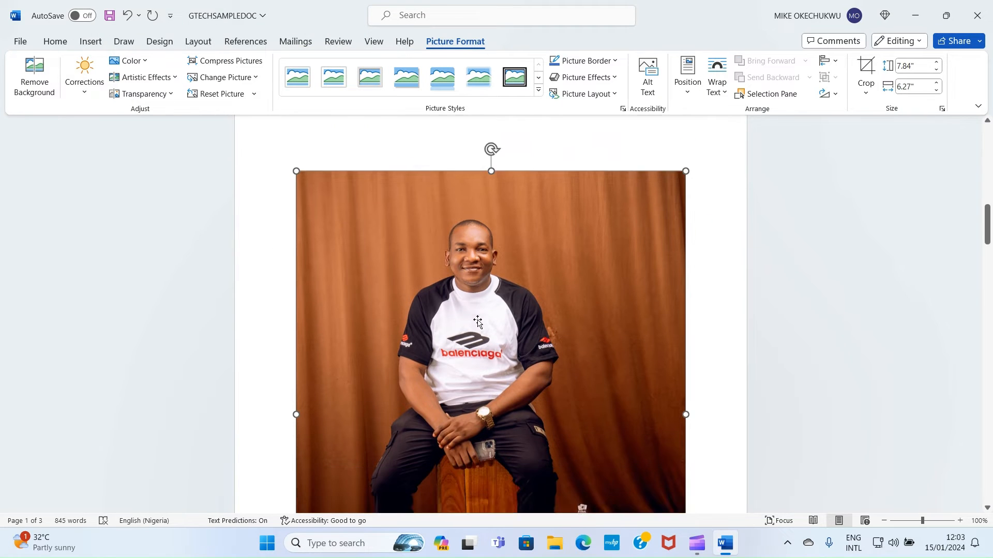
{"action": "scroll", "coordinate": [497, 307], "scroll_direction": "down", "scroll_amount": 2}
{"action": "scroll", "coordinate": [504, 311], "scroll_direction": "up", "scroll_amount": 4}
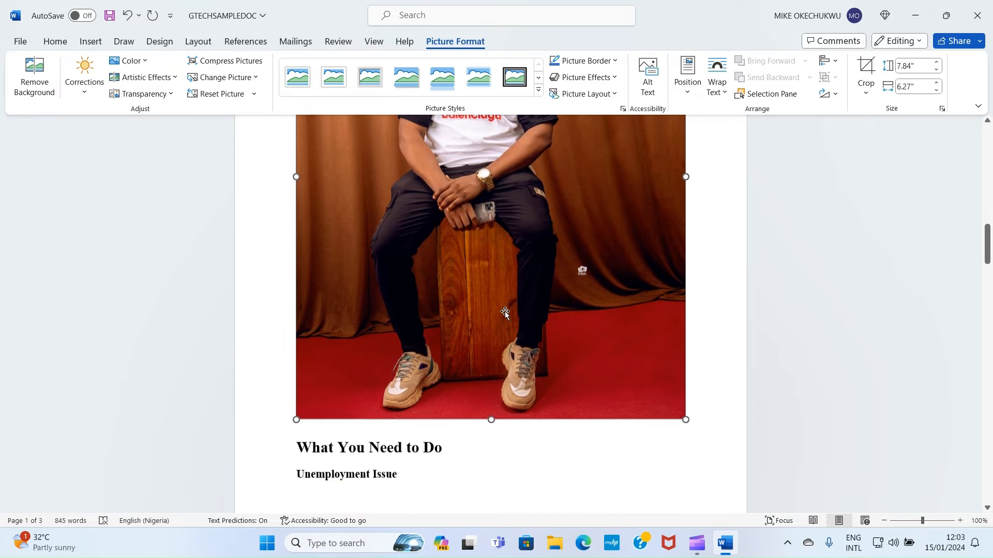
{"action": "scroll", "coordinate": [522, 317], "scroll_direction": "up", "scroll_amount": 3}
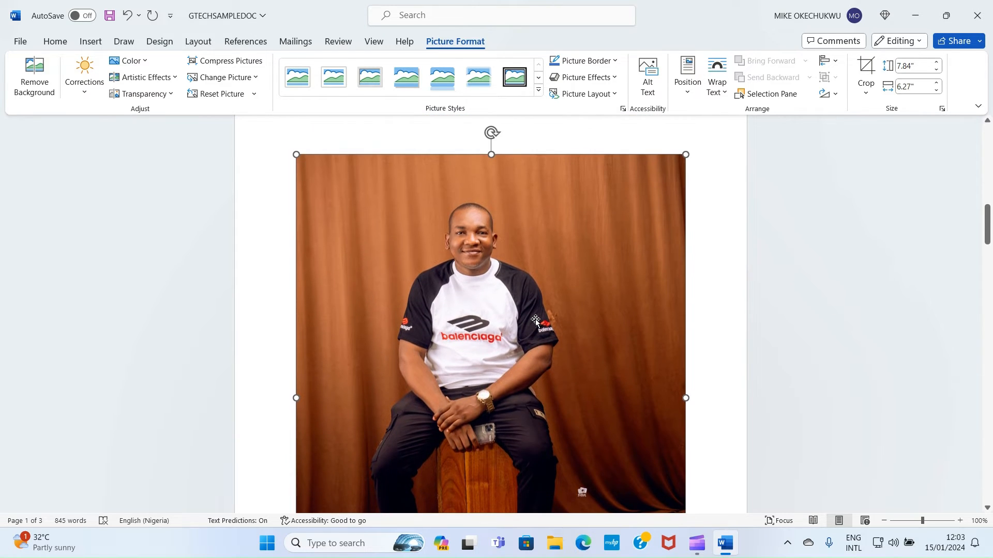
{"action": "scroll", "coordinate": [536, 318], "scroll_direction": "down", "scroll_amount": 5}
{"action": "scroll", "coordinate": [557, 315], "scroll_direction": "down", "scroll_amount": 3}
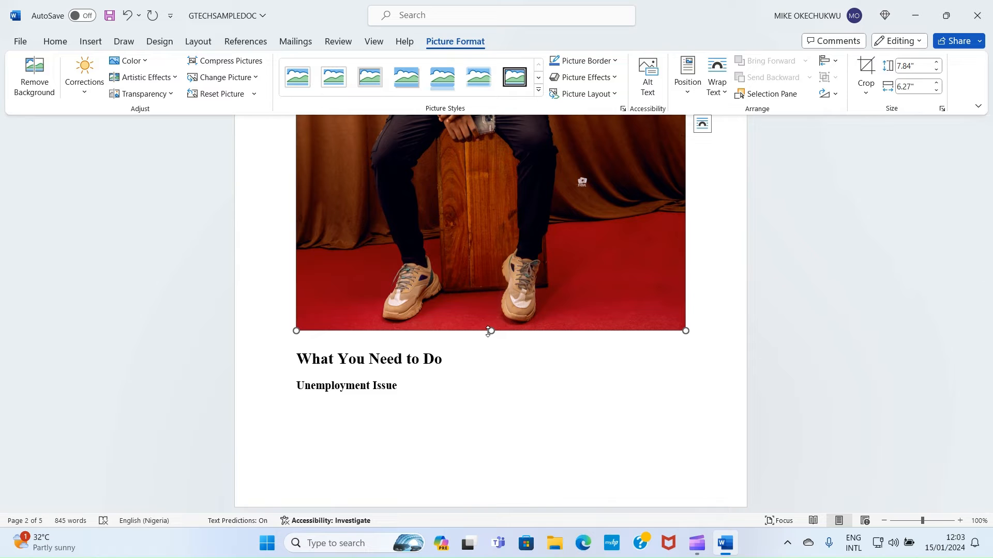
{"action": "left_click_drag", "start_coordinate": [489, 331], "coordinate": [527, 227]}
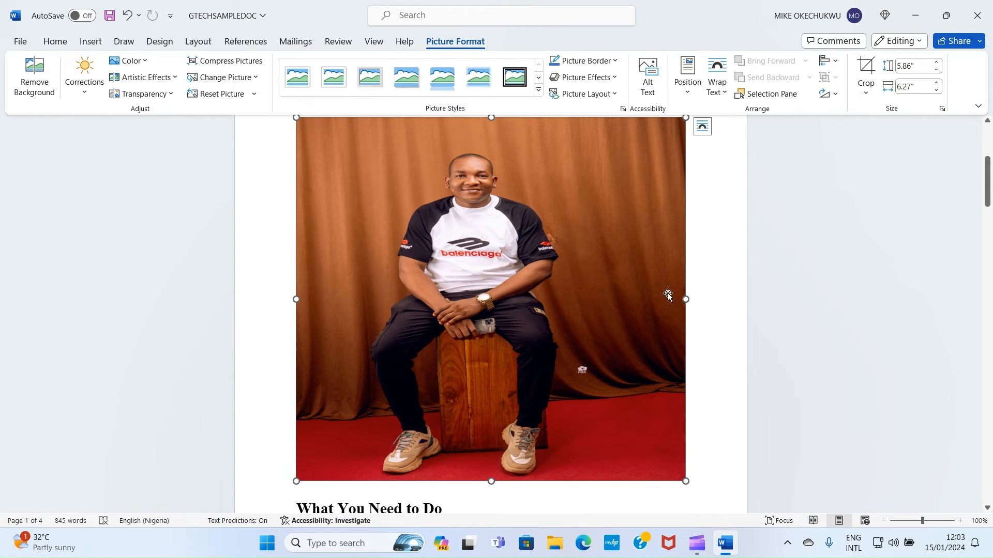
{"action": "left_click_drag", "start_coordinate": [689, 296], "coordinate": [646, 296]}
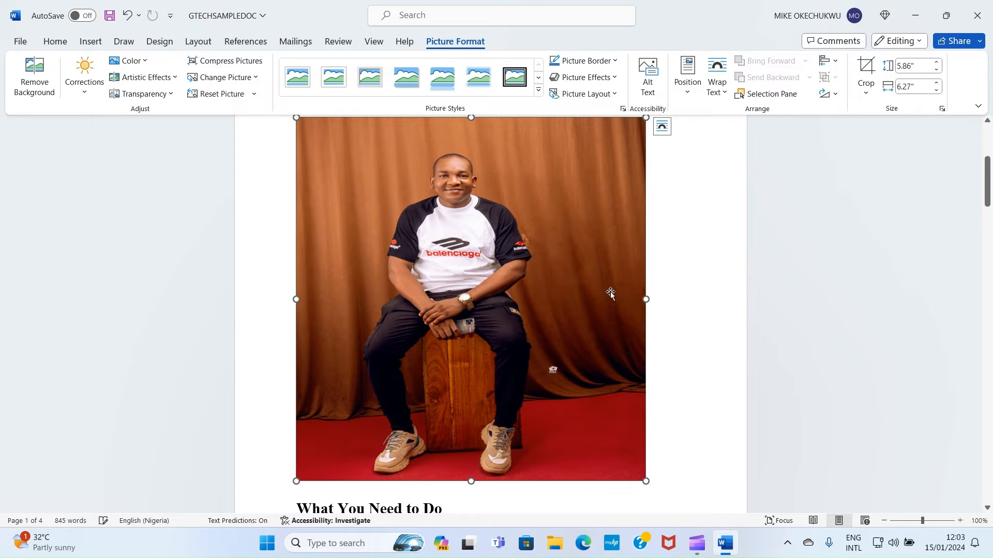
{"action": "mouse_move", "coordinate": [302, 307]}
{"action": "left_mouse_down"}
{"action": "mouse_move", "coordinate": [440, 315]}
{"action": "mouse_move", "coordinate": [305, 319]}
{"action": "left_mouse_up"}
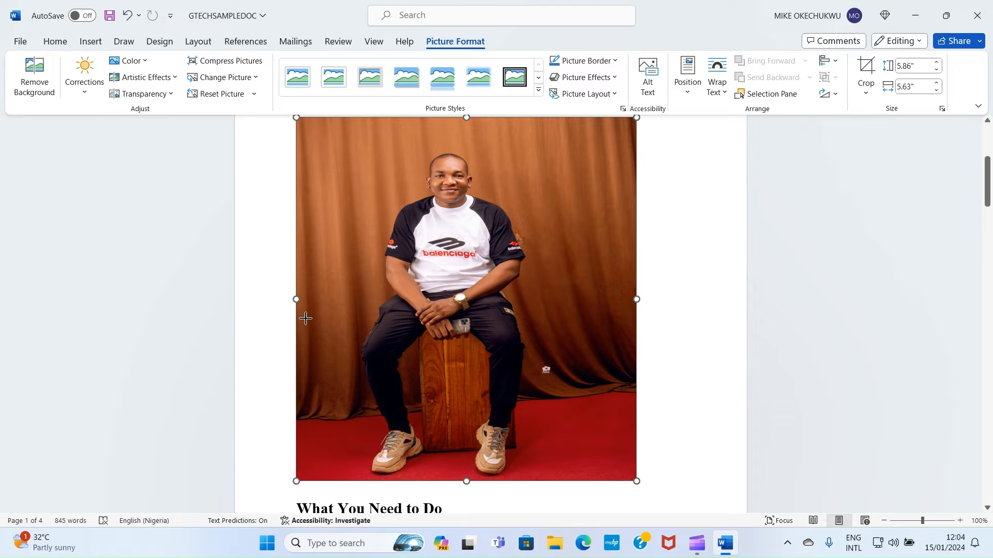
{"action": "left_click_drag", "start_coordinate": [306, 318], "coordinate": [305, 318]}
{"action": "scroll", "coordinate": [489, 321], "scroll_direction": "up", "scroll_amount": 4}
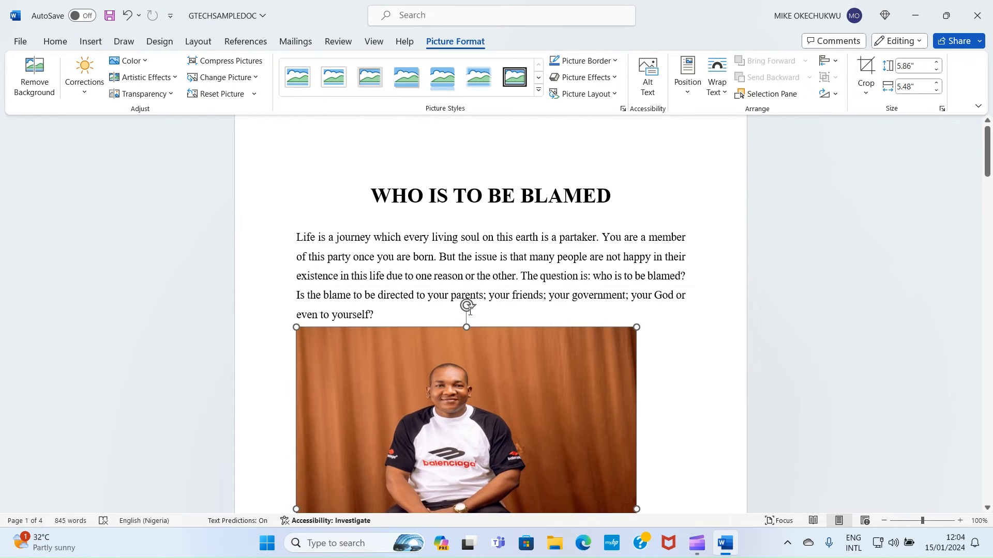
{"action": "scroll", "coordinate": [469, 310], "scroll_direction": "up", "scroll_amount": 1}
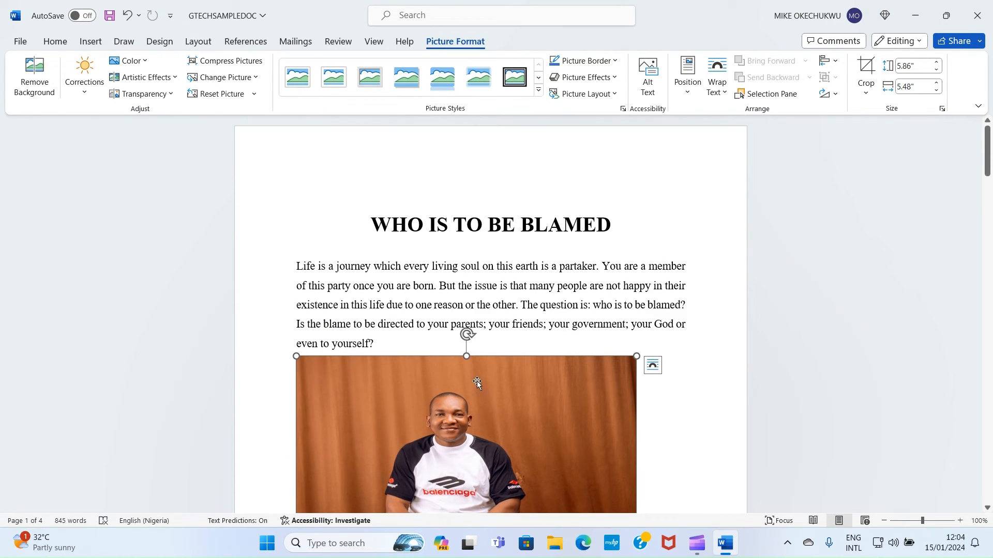
Undo the picture's resizing and insertion, and save the document
{"action": "left_click", "coordinate": [129, 18]}
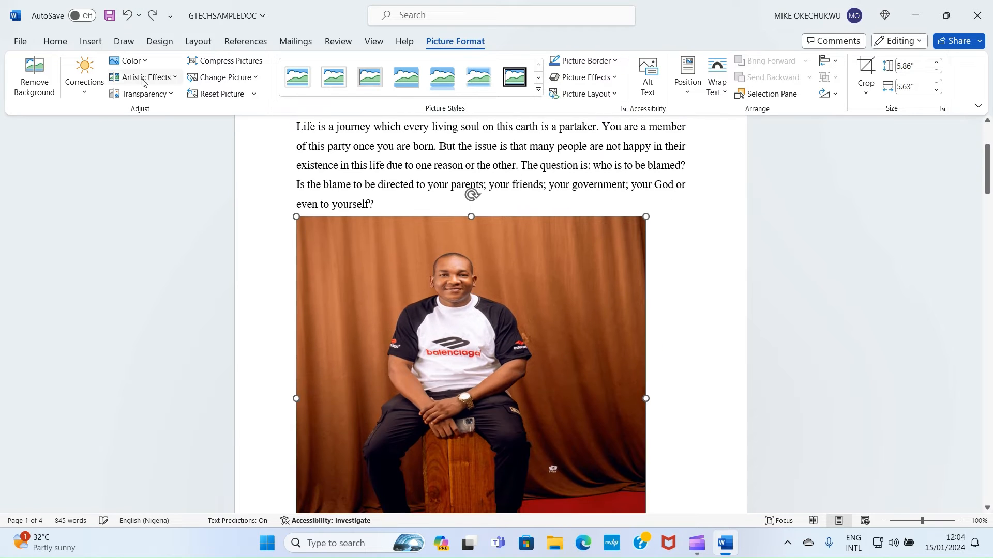
{"action": "left_click", "coordinate": [124, 17]}
{"action": "left_click", "coordinate": [125, 17]}
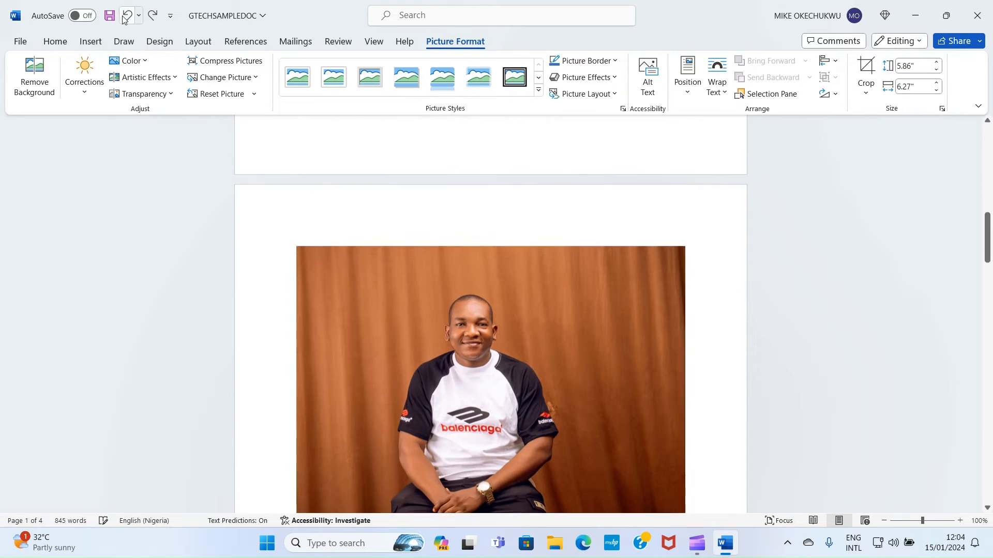
{"action": "left_click", "coordinate": [128, 17]}
{"action": "left_click", "coordinate": [128, 17]}
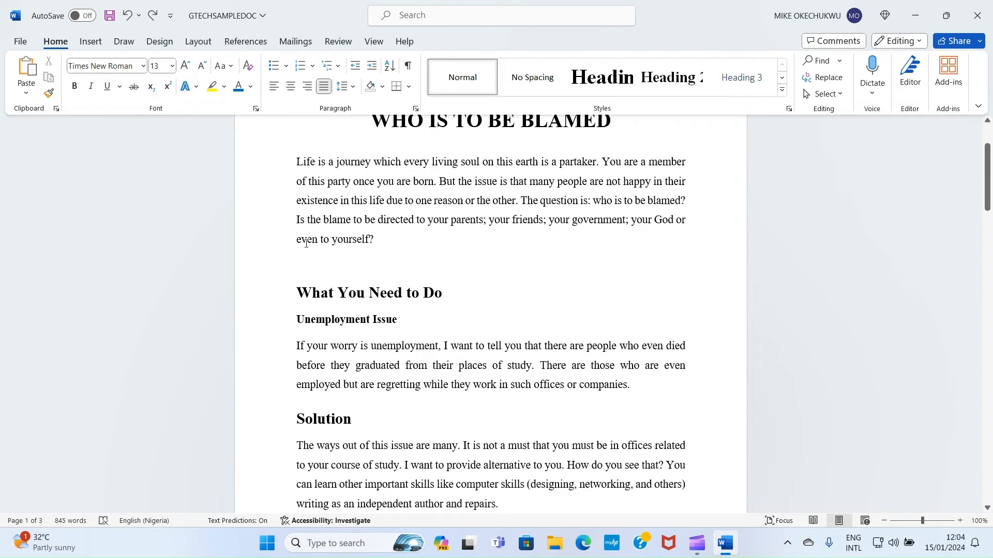
{"action": "left_click", "coordinate": [110, 17]}
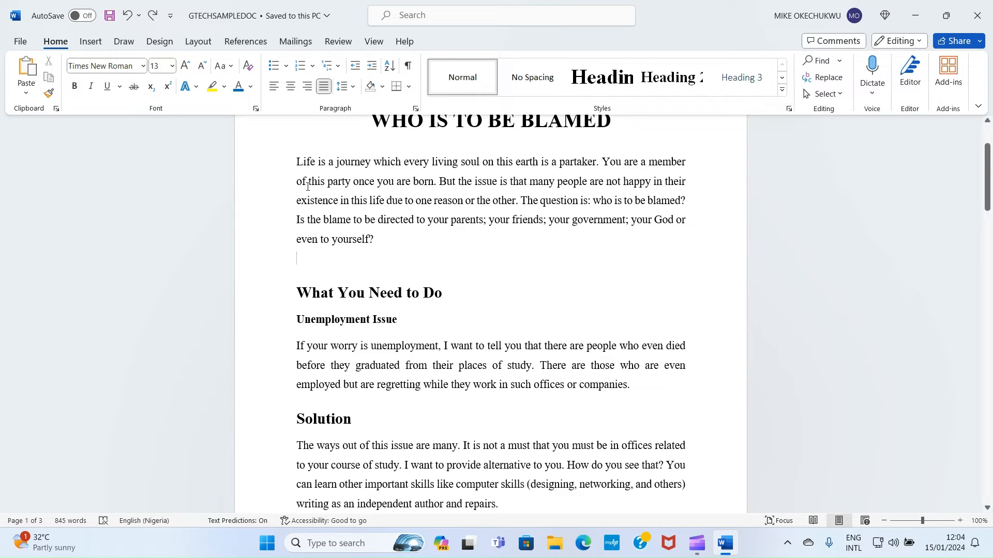
Draw a rectangle about 1.12" high and 1.9" wide beside the "What You Need to Do" heading
{"action": "left_click", "coordinate": [92, 42]}
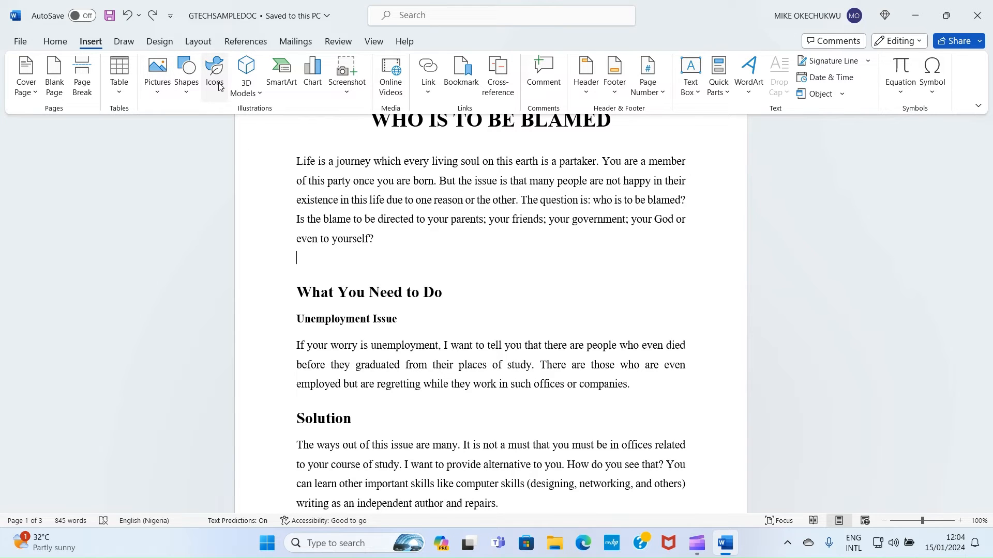
{"action": "left_click", "coordinate": [189, 87]}
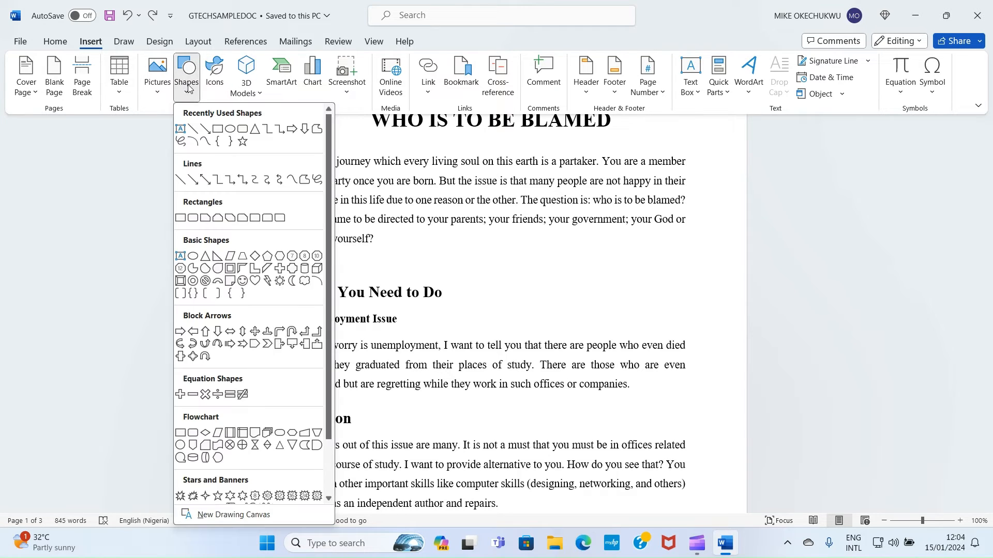
{"action": "left_click", "coordinate": [218, 129]}
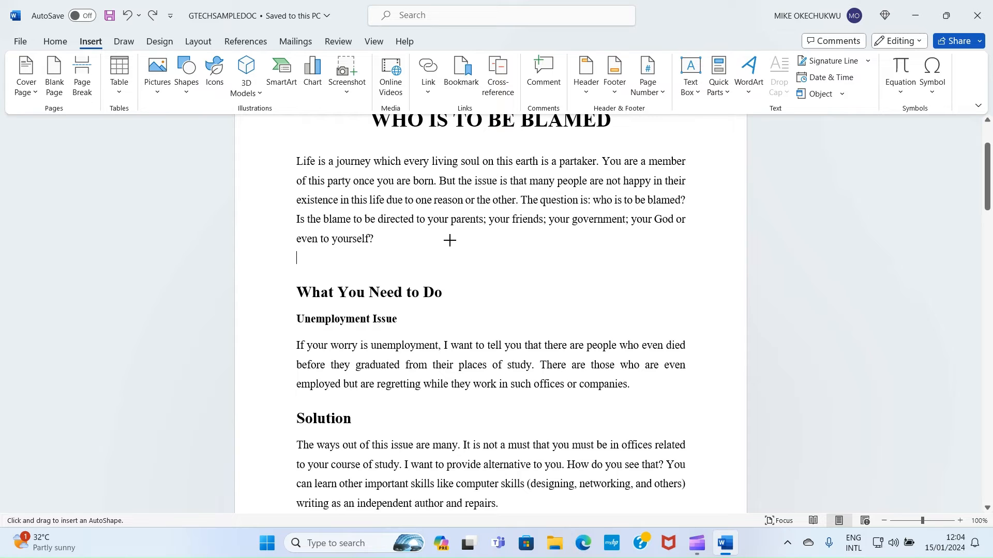
{"action": "mouse_move", "coordinate": [449, 240]}
{"action": "left_mouse_down"}
{"action": "mouse_move", "coordinate": [503, 295]}
{"action": "mouse_move", "coordinate": [574, 298]}
{"action": "mouse_move", "coordinate": [568, 310]}
{"action": "left_mouse_up"}
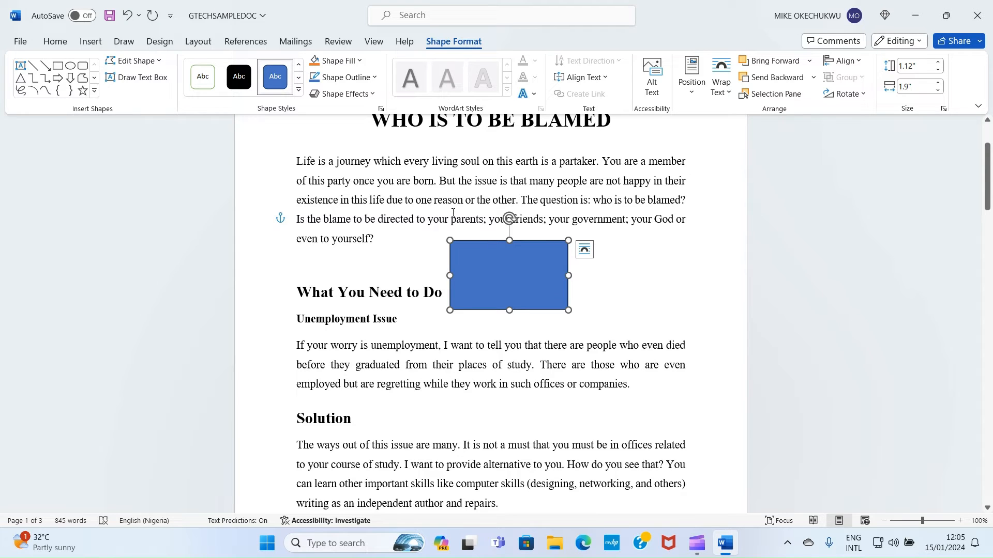
Try a light blue fill and No Fill on the rectangle, and remove the rectangle
{"action": "left_click", "coordinate": [337, 61]}
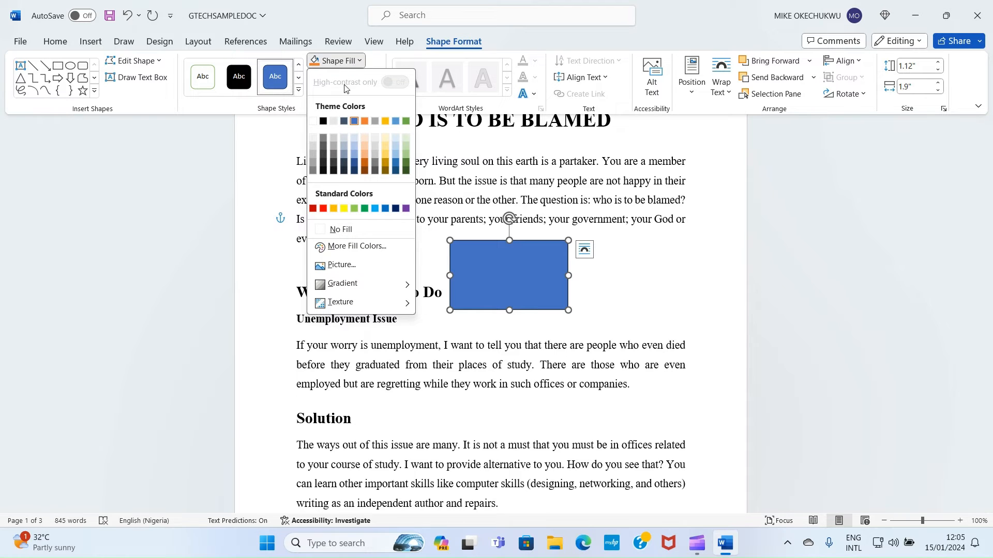
{"action": "left_click", "coordinate": [375, 209]}
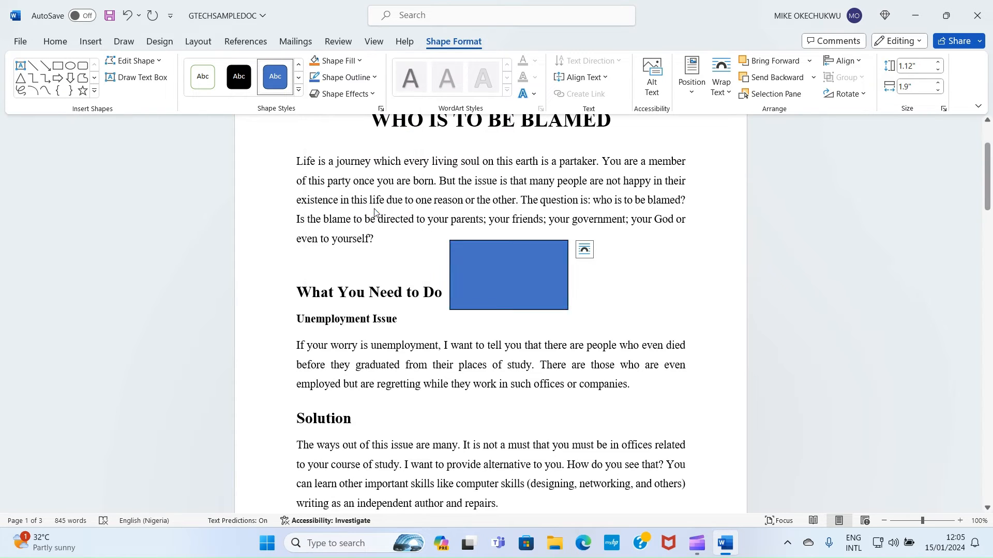
{"action": "left_click", "coordinate": [360, 62]}
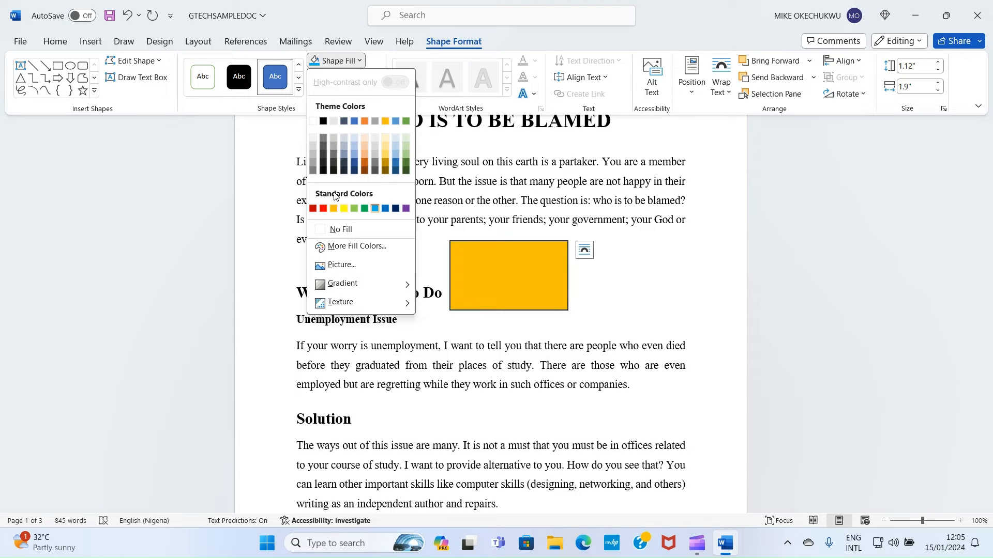
{"action": "left_click", "coordinate": [335, 230]}
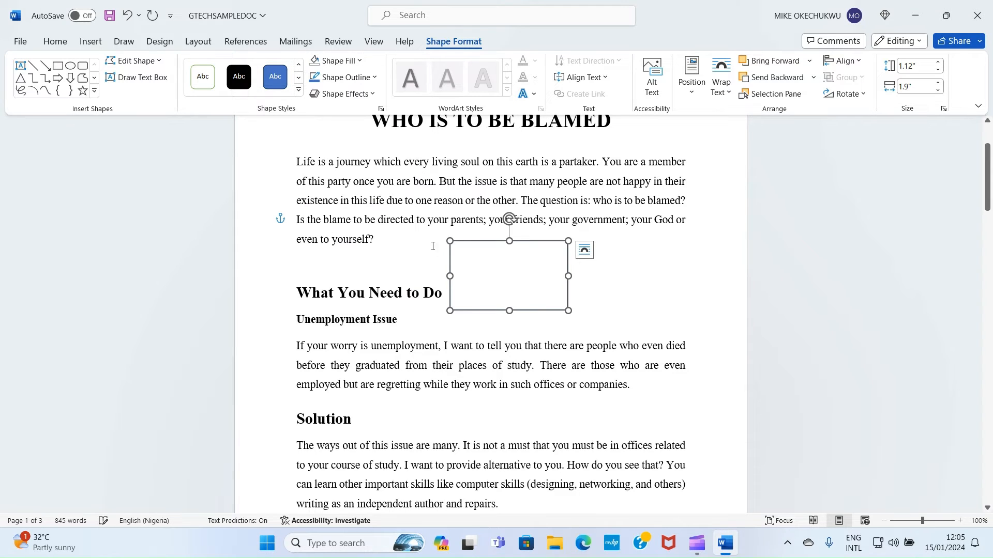
{"action": "left_click", "coordinate": [480, 266]}
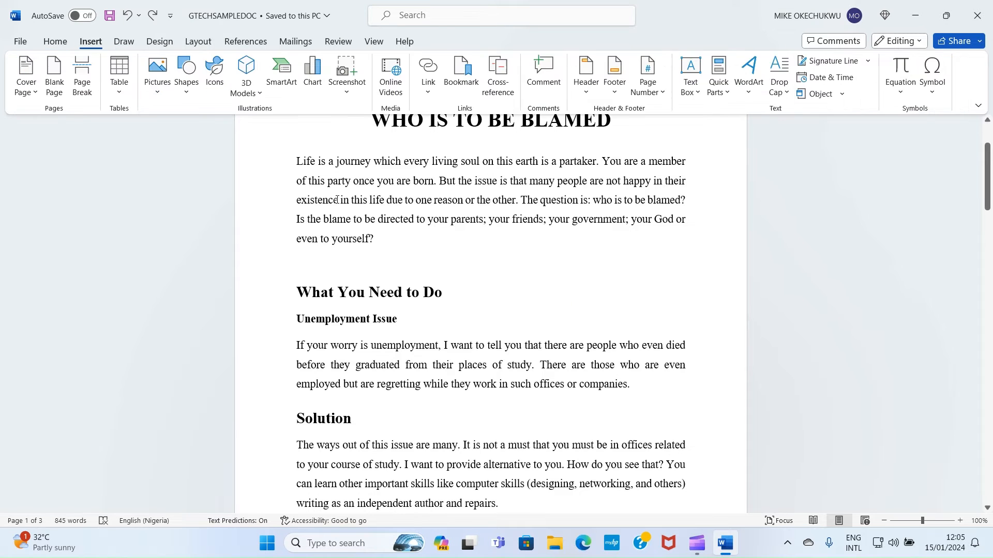
Open the list of theme color sets for the document
{"action": "left_click", "coordinate": [159, 41]}
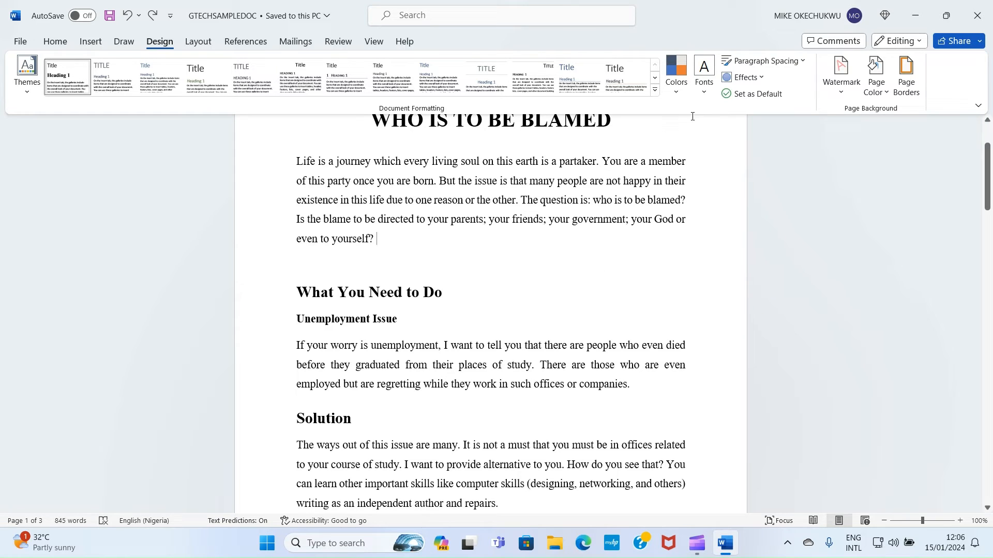
{"action": "left_click", "coordinate": [677, 85]}
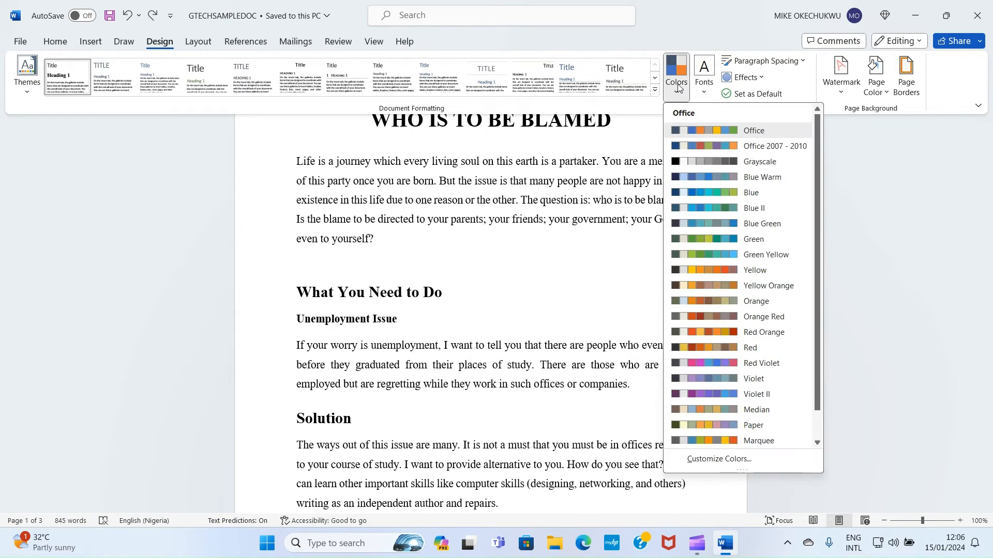
Apply the Blue II theme colors, and try a style set with blue headings before undoing that style set
{"action": "left_click", "coordinate": [699, 209]}
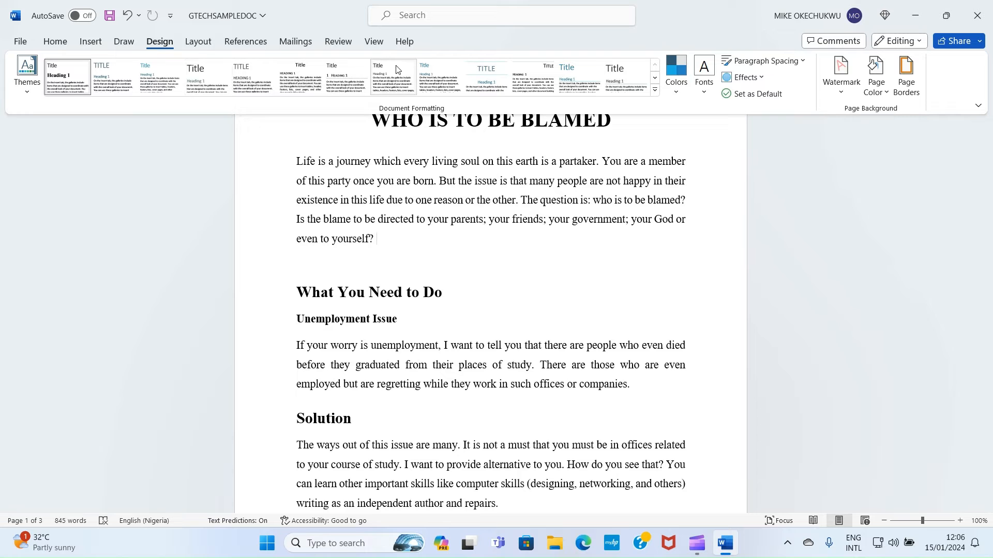
{"action": "left_click", "coordinate": [437, 74]}
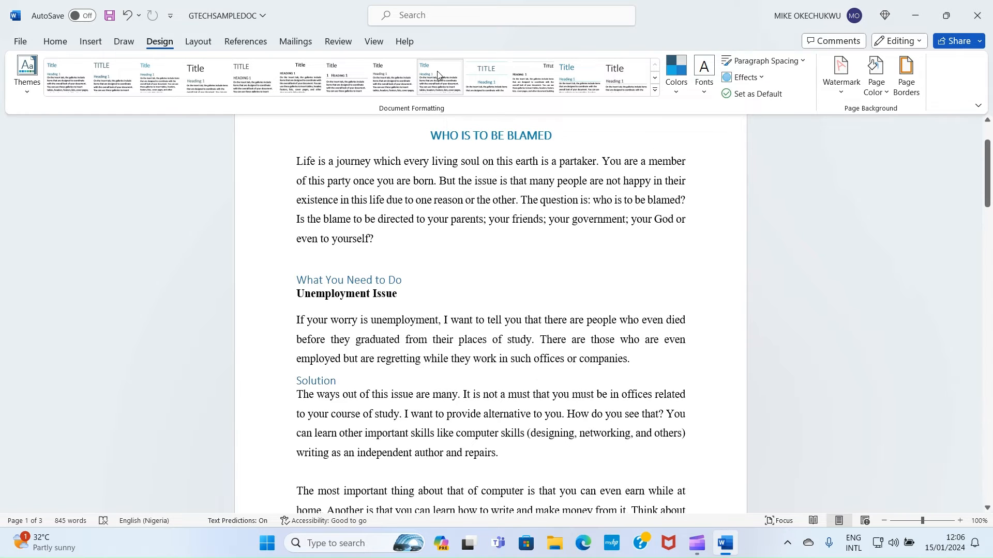
{"action": "left_click", "coordinate": [127, 16]}
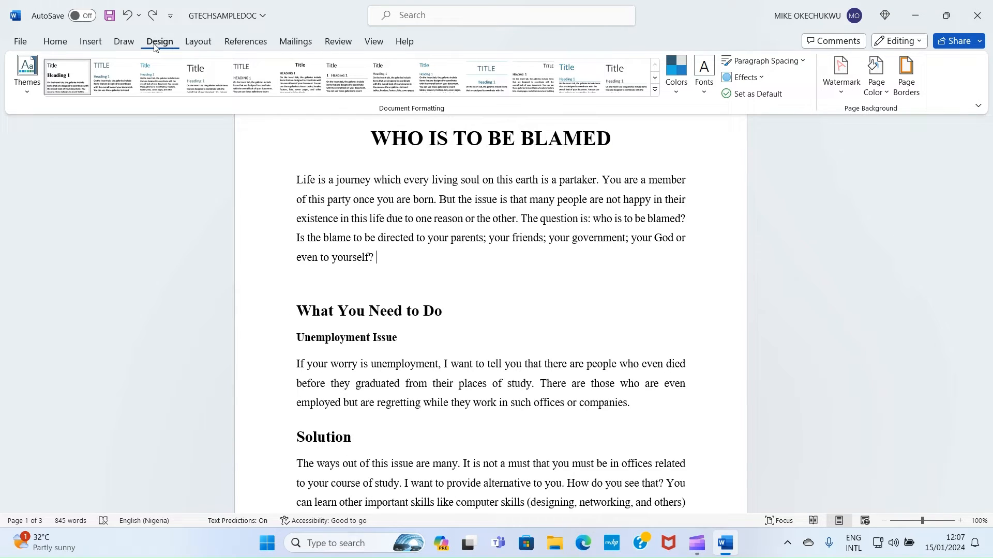
Add the preset CONFIDENTIAL 1 diagonal watermark to the document
{"action": "left_click", "coordinate": [841, 87]}
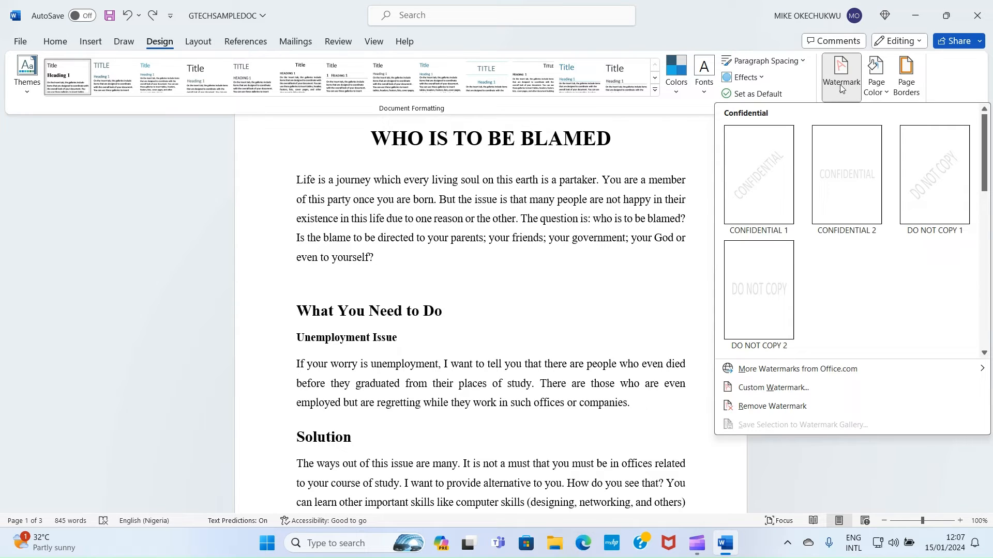
{"action": "left_click", "coordinate": [770, 179]}
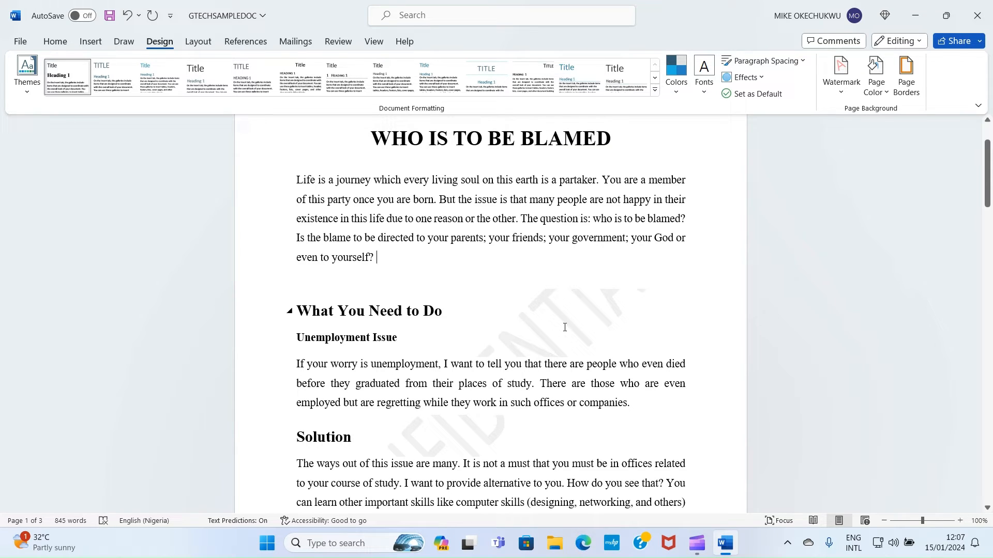
Replace the text watermark with a custom picture watermark using IMG_0673 from the MY PICTURES folder
{"action": "left_click", "coordinate": [842, 97]}
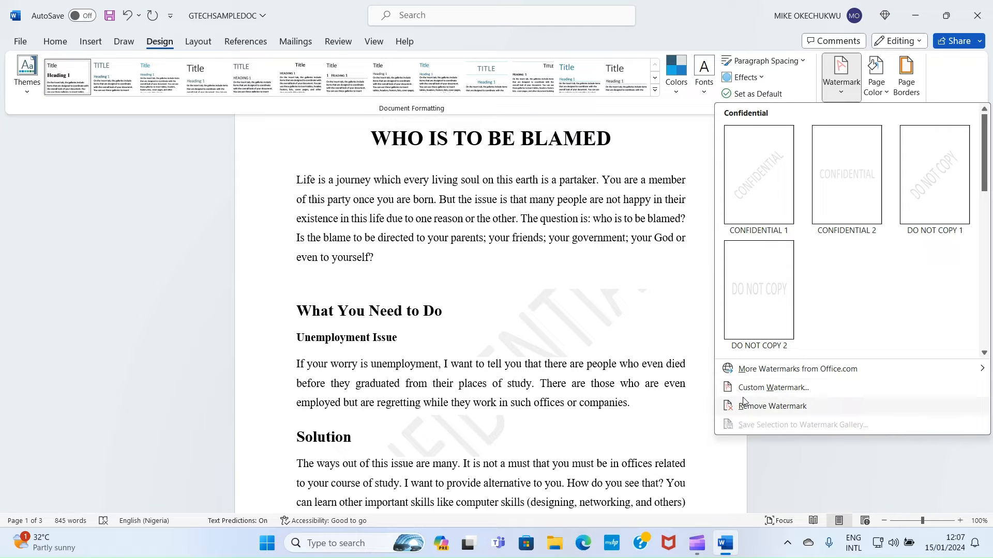
{"action": "left_click", "coordinate": [772, 389]}
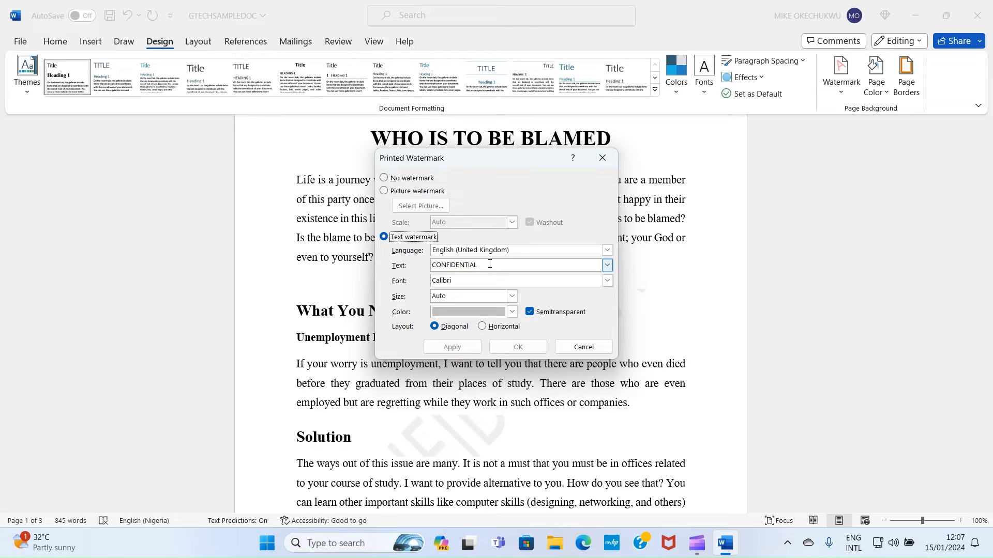
{"action": "left_click", "coordinate": [384, 191]}
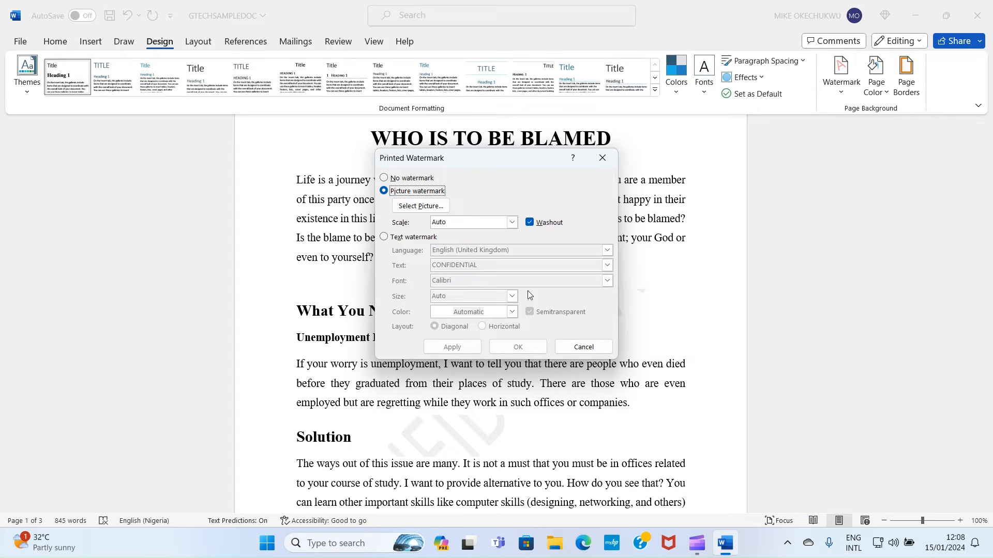
{"action": "left_click", "coordinate": [425, 209]}
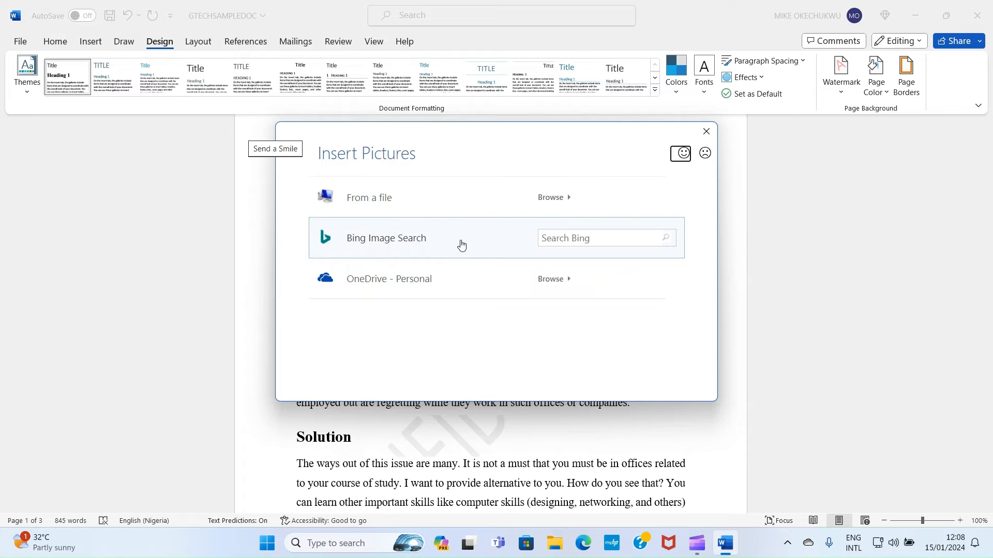
{"action": "left_click", "coordinate": [395, 205]}
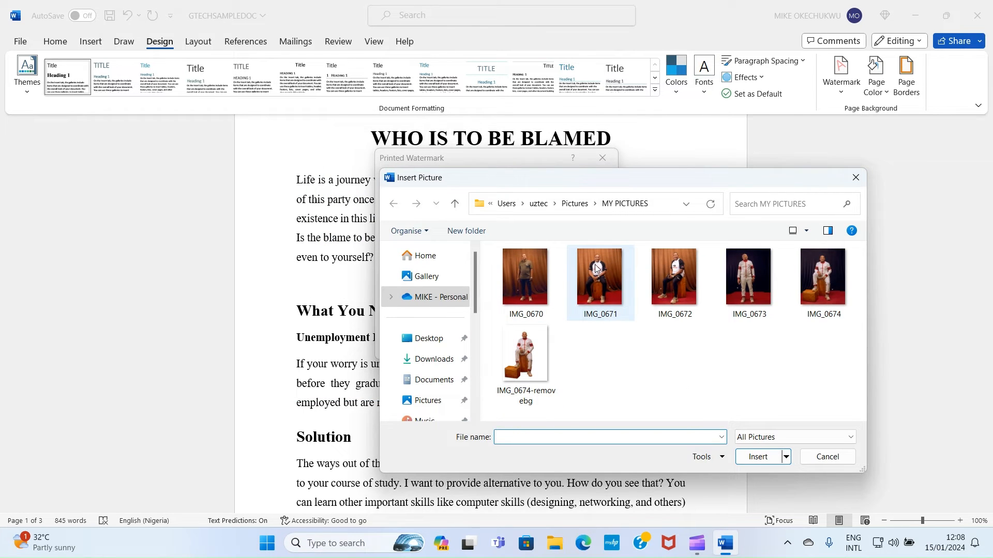
{"action": "left_click", "coordinate": [740, 282]}
{"action": "left_click", "coordinate": [758, 457]}
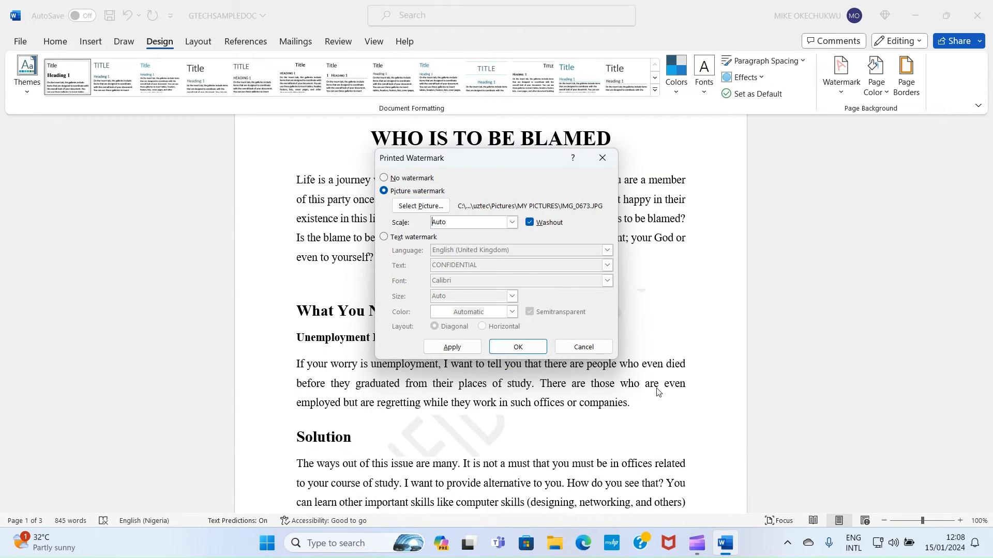
{"action": "left_click", "coordinate": [518, 349]}
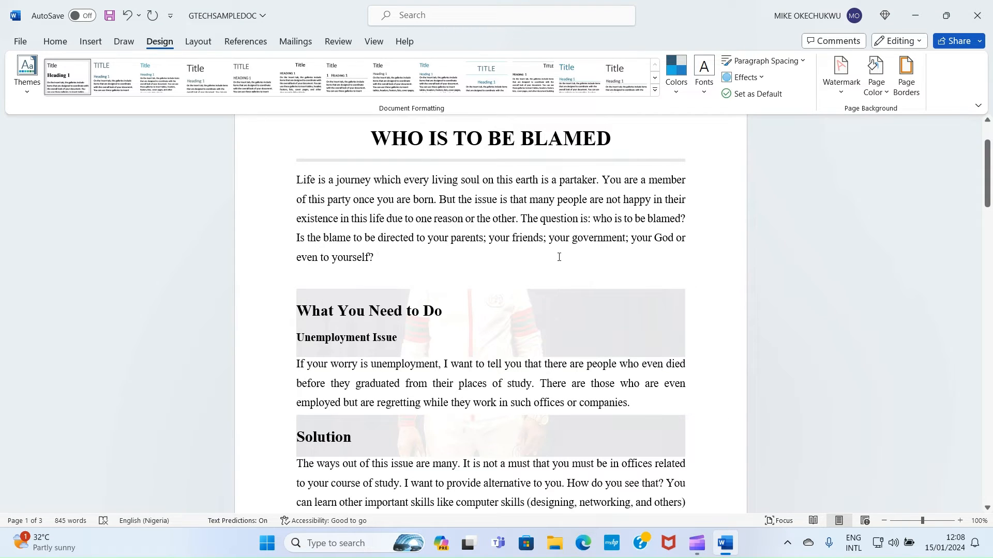
Replace the picture watermark with a custom text watermark reading GODWIN TECH
{"action": "left_click", "coordinate": [839, 97]}
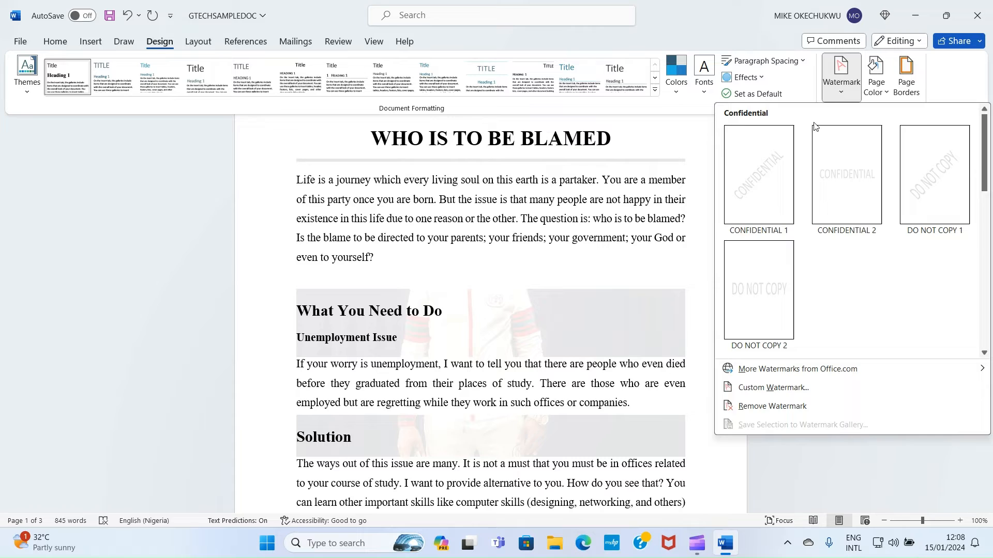
{"action": "left_click", "coordinate": [748, 390]}
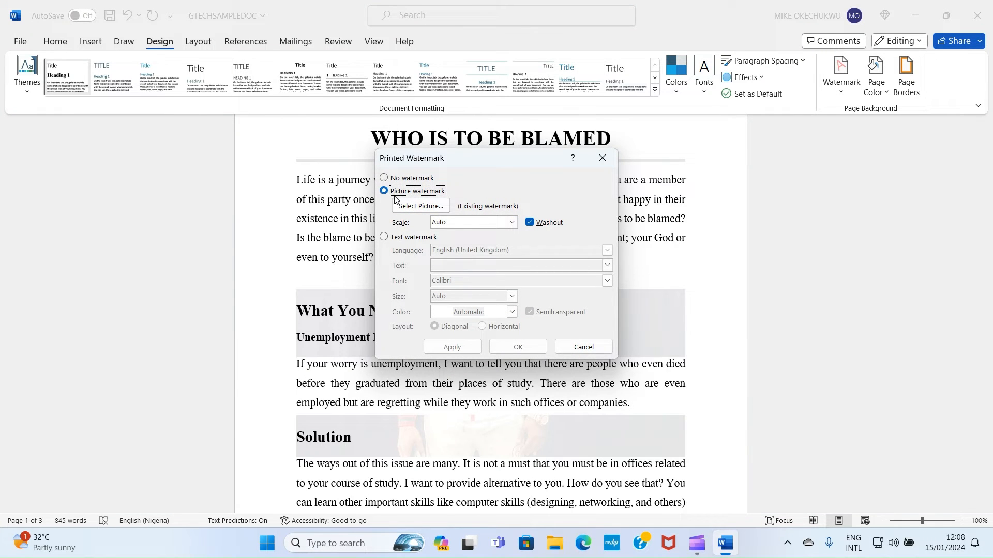
{"action": "left_click", "coordinate": [383, 238]}
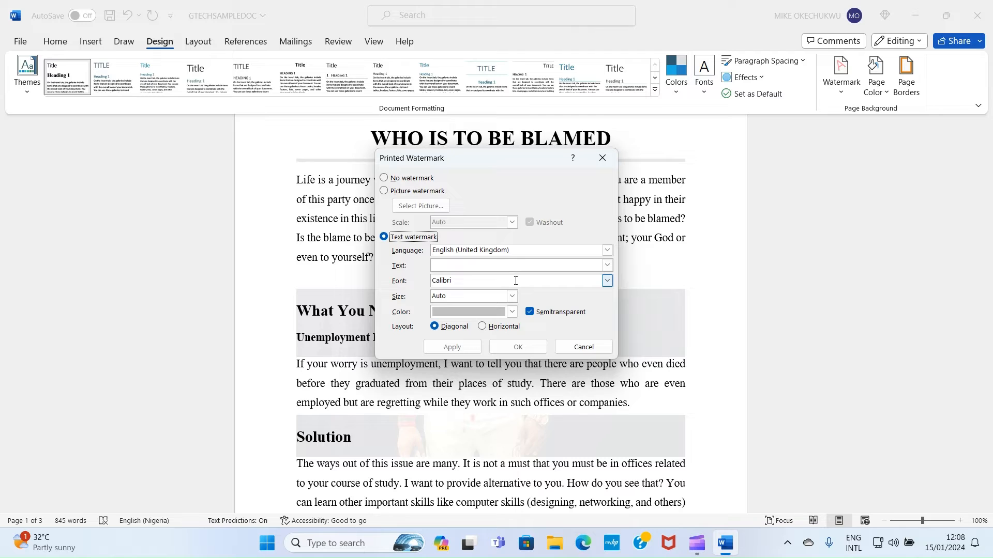
{"action": "left_click", "coordinate": [444, 267]}
{"action": "type", "text": "G"}
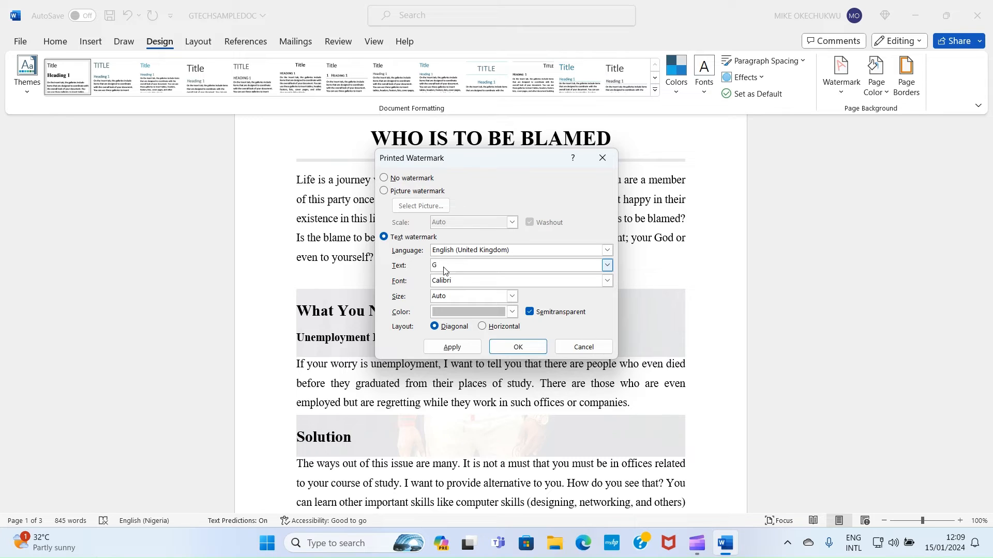
{"action": "type", "text": "ODWIN TECH"}
{"action": "left_click", "coordinate": [453, 350]}
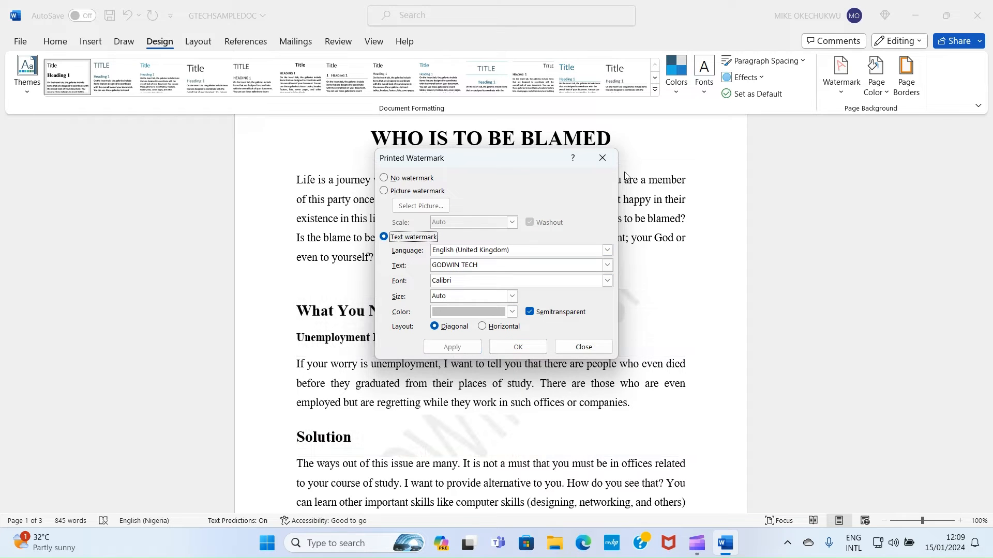
{"action": "left_click", "coordinate": [603, 158]}
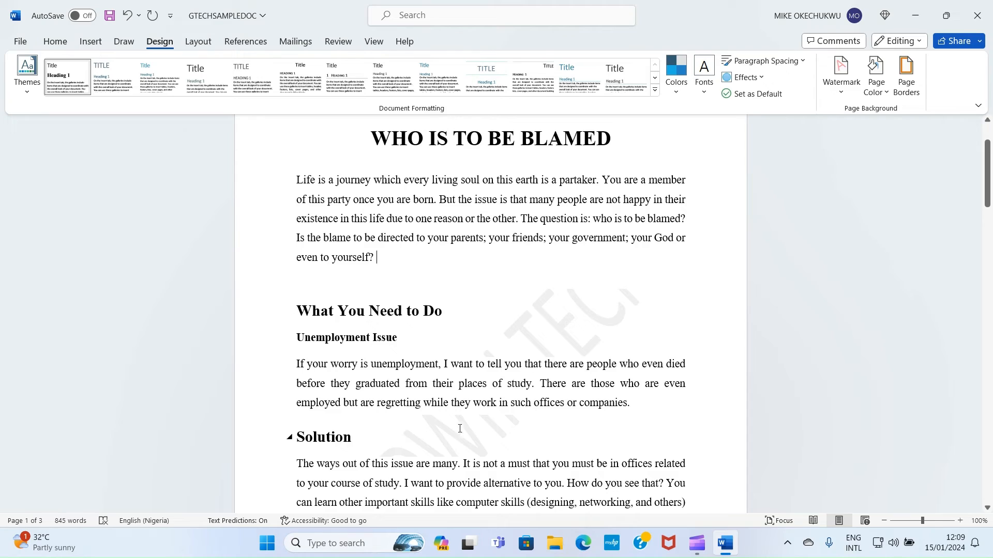
Examine how the GODWIN TECH watermark appears across all pages of the document
{"action": "scroll", "coordinate": [439, 468], "scroll_direction": "down", "scroll_amount": 15}
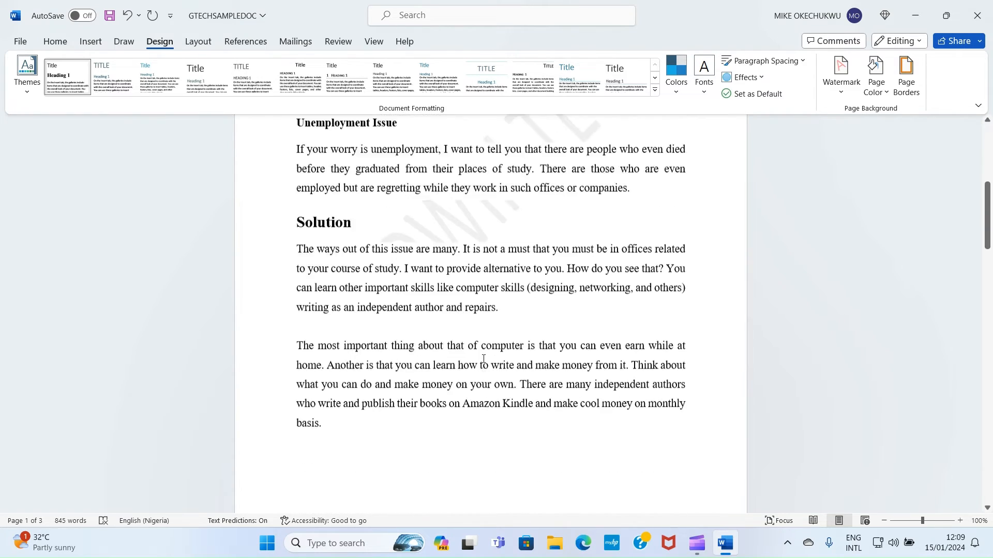
{"action": "scroll", "coordinate": [483, 371], "scroll_direction": "down", "scroll_amount": 12}
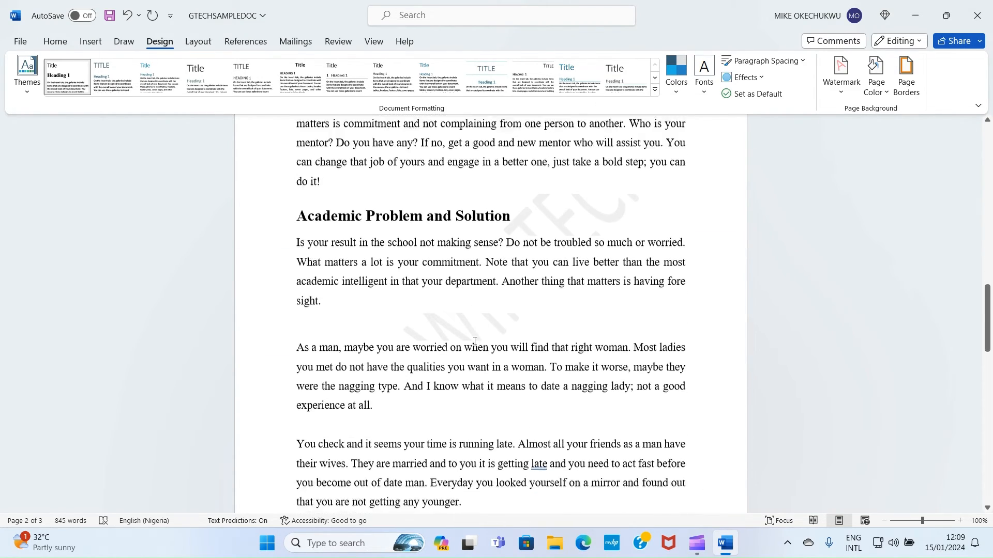
{"action": "scroll", "coordinate": [471, 355], "scroll_direction": "down", "scroll_amount": 9}
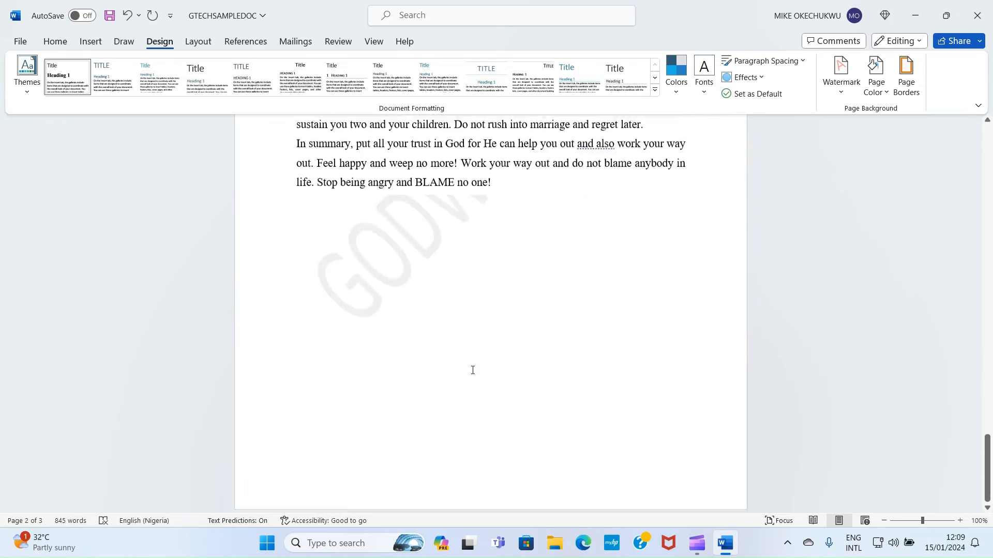
{"action": "scroll", "coordinate": [472, 370], "scroll_direction": "up", "scroll_amount": 2}
{"action": "scroll", "coordinate": [439, 290], "scroll_direction": "up", "scroll_amount": 15}
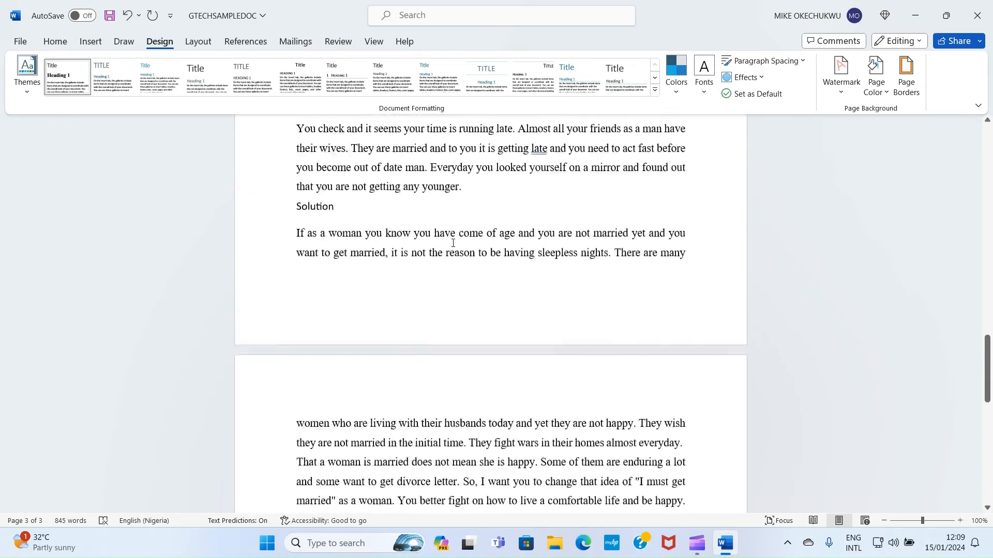
{"action": "scroll", "coordinate": [454, 244], "scroll_direction": "up", "scroll_amount": 12}
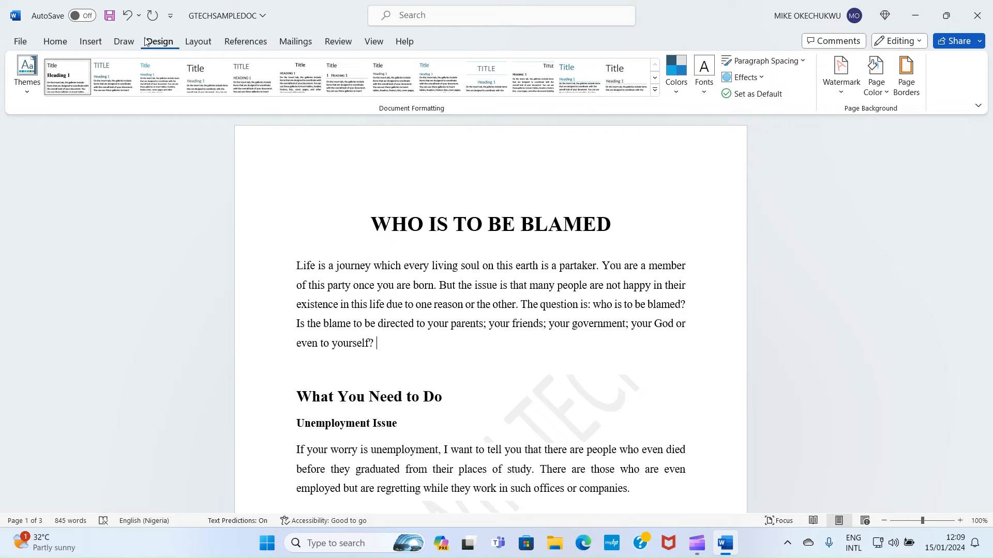
Remove the GODWIN TECH watermark from the document
{"action": "left_click", "coordinate": [838, 92]}
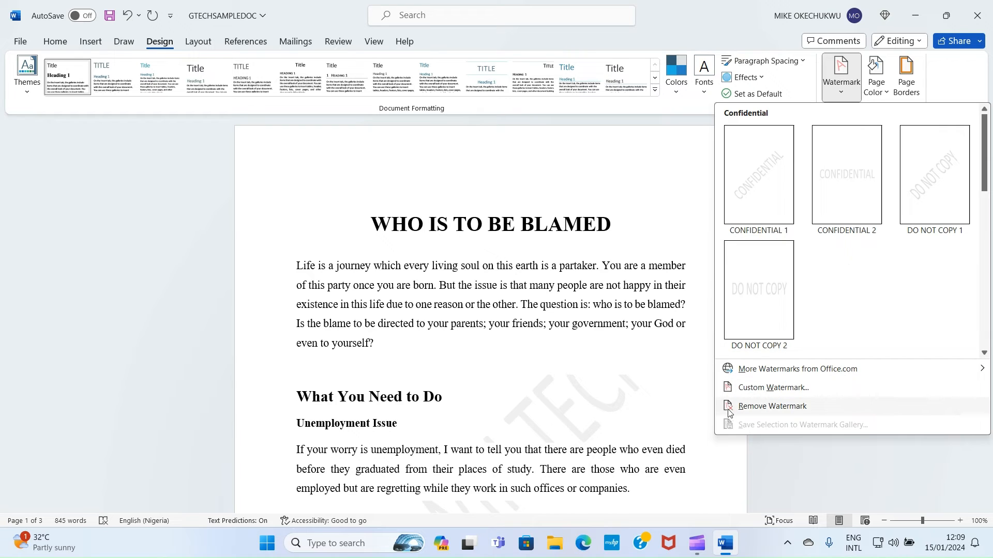
{"action": "left_click", "coordinate": [750, 412]}
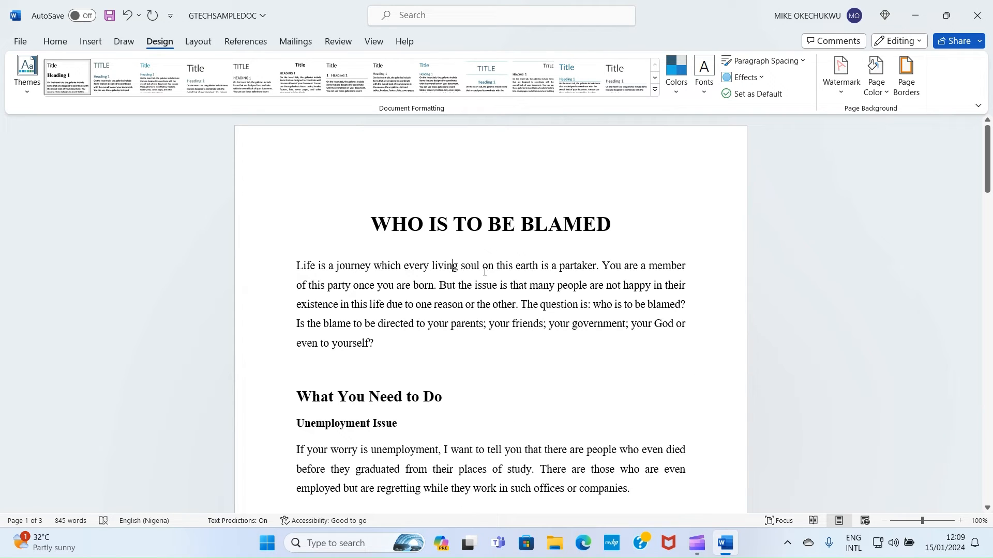
{"action": "scroll", "coordinate": [469, 253], "scroll_direction": "down", "scroll_amount": 4}
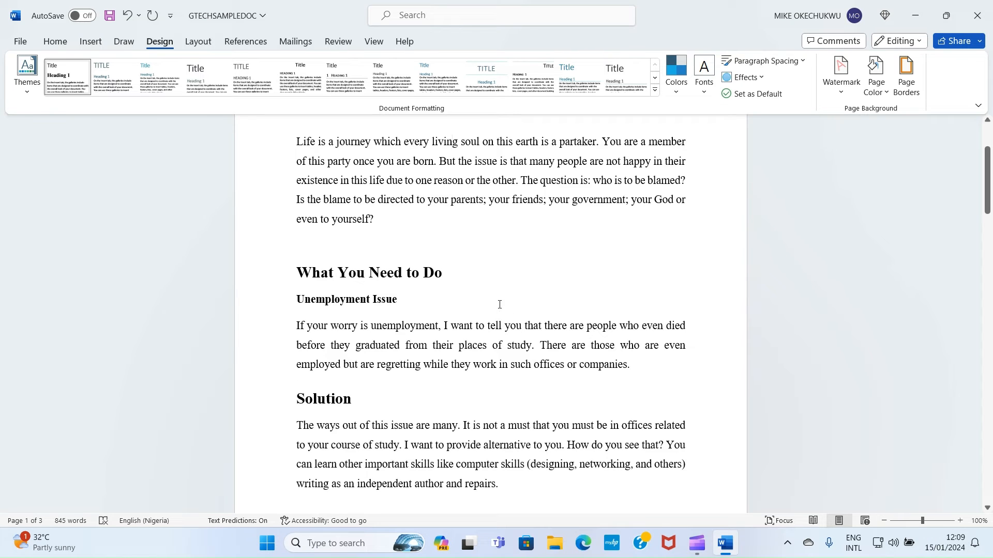
Examine the preset page margins and the custom margin settings in Page Setup without applying any
{"action": "left_click", "coordinate": [199, 41]}
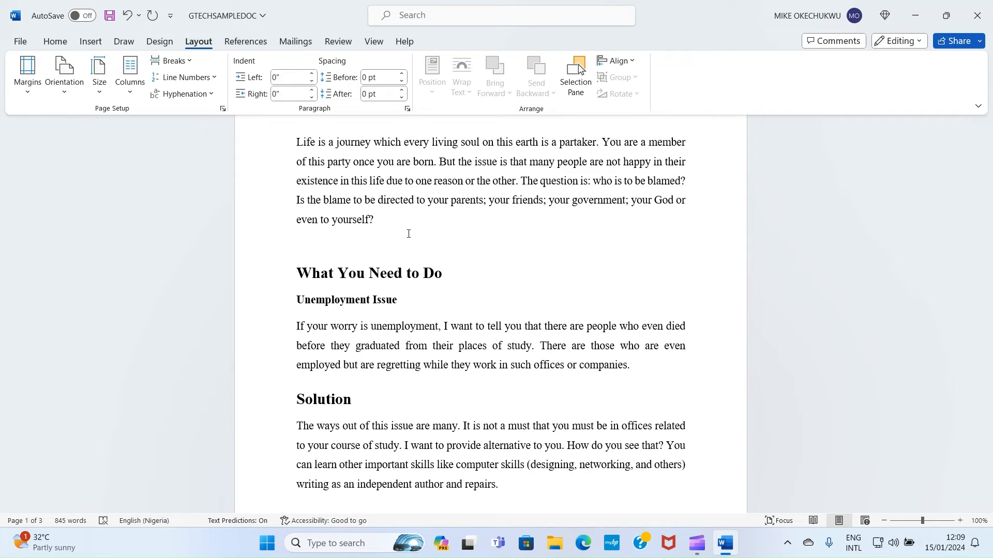
{"action": "left_click", "coordinate": [29, 93]}
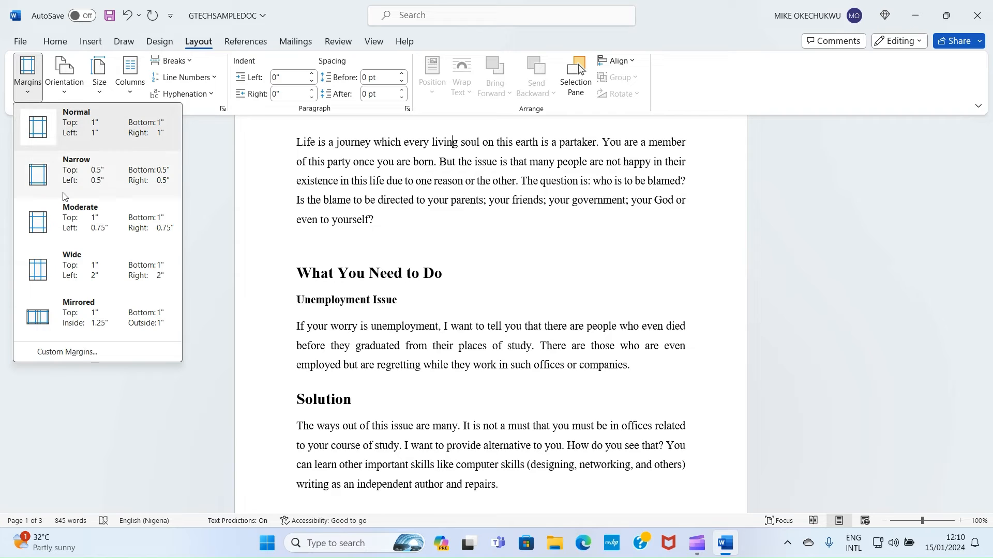
{"action": "left_click", "coordinate": [91, 357]}
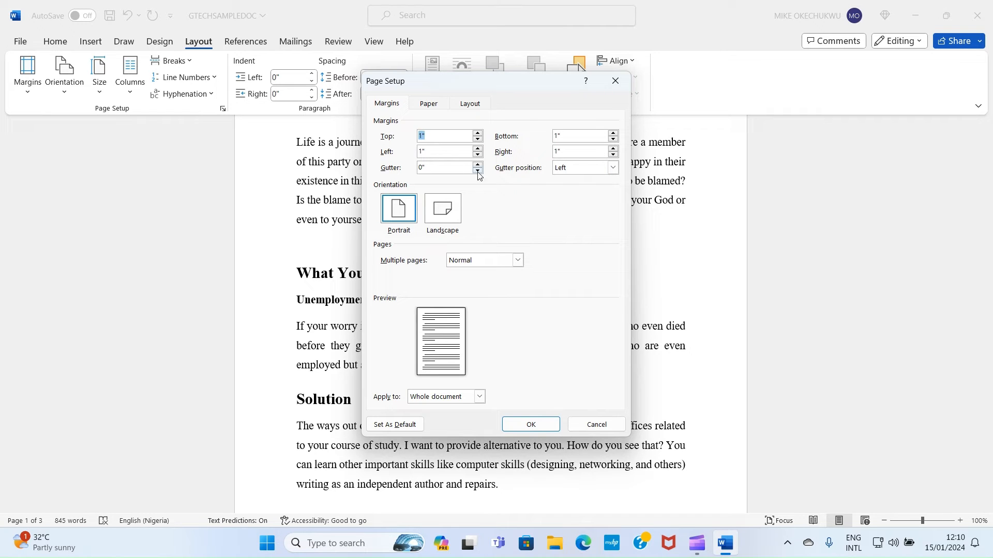
{"action": "left_click", "coordinate": [616, 79]}
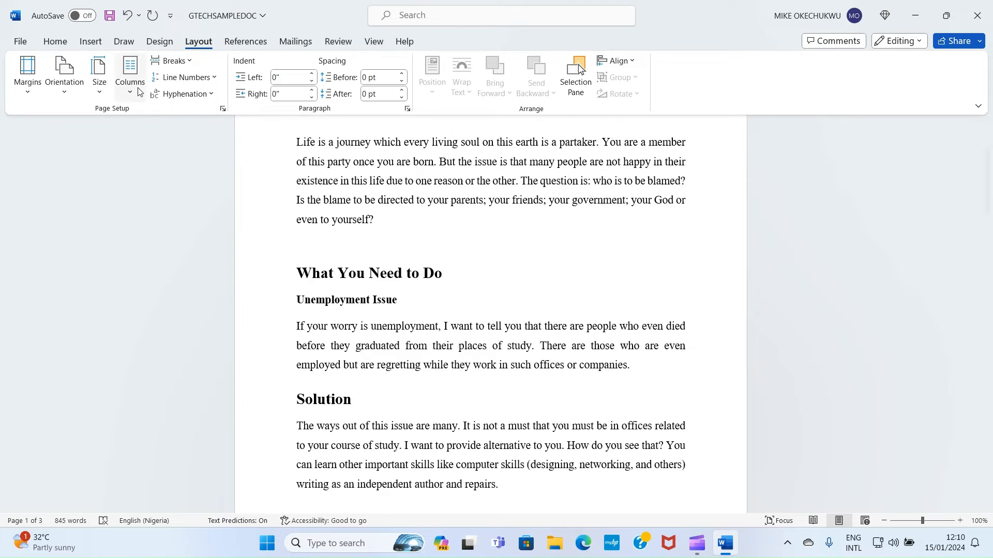
{"action": "left_click", "coordinate": [30, 97]}
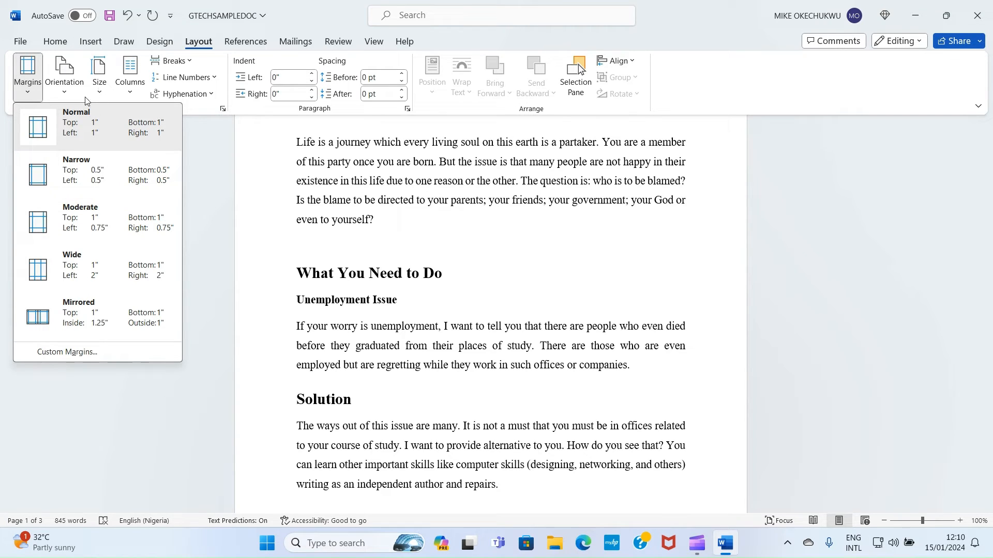
{"action": "left_click", "coordinate": [25, 95]}
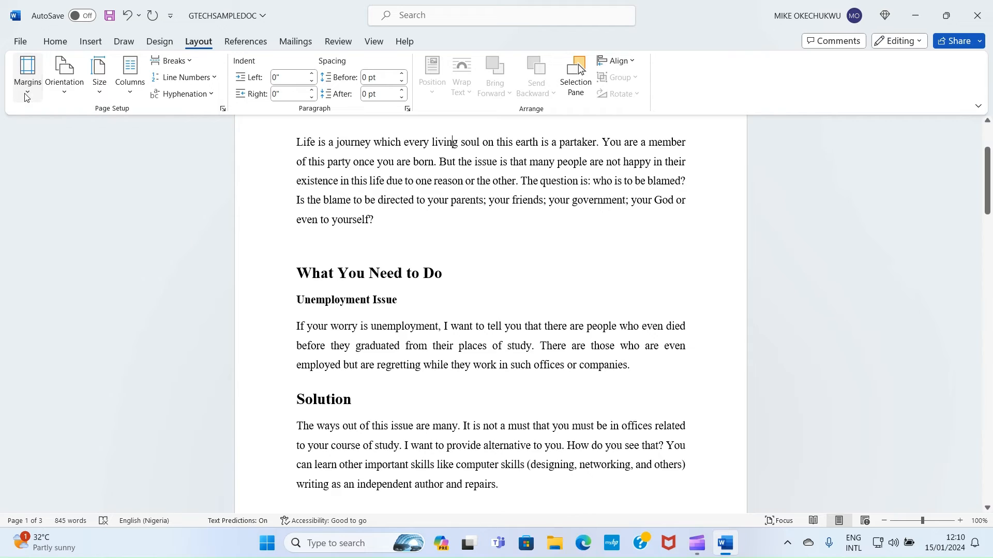
Switch the page orientation to Landscape and return it to Portrait
{"action": "left_click", "coordinate": [62, 98]}
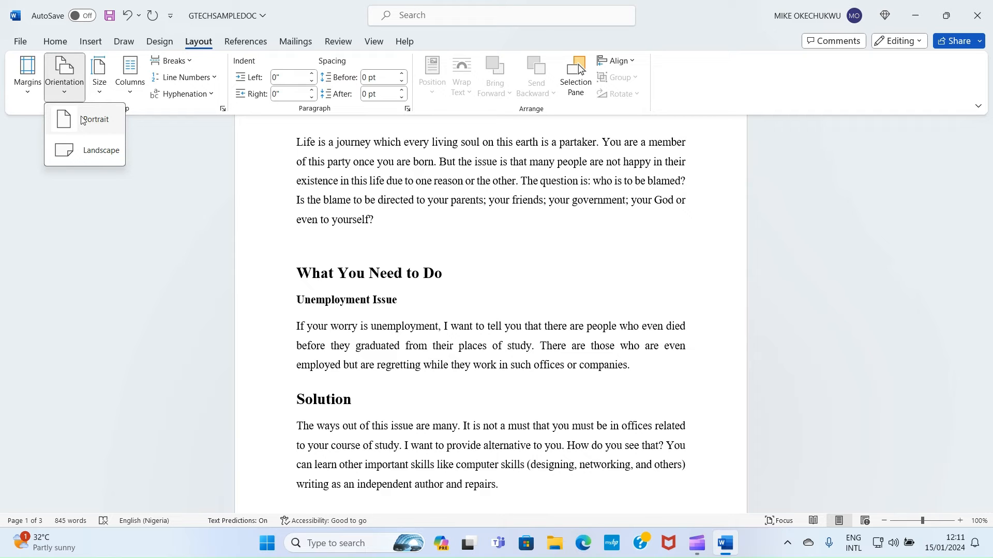
{"action": "left_click", "coordinate": [82, 151]}
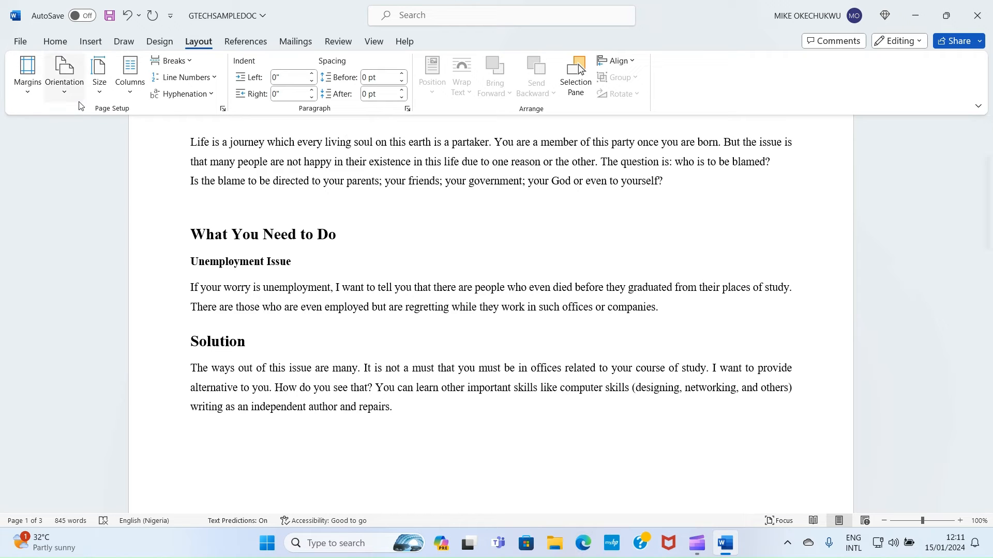
{"action": "left_click", "coordinate": [64, 85]}
{"action": "left_click", "coordinate": [92, 124]}
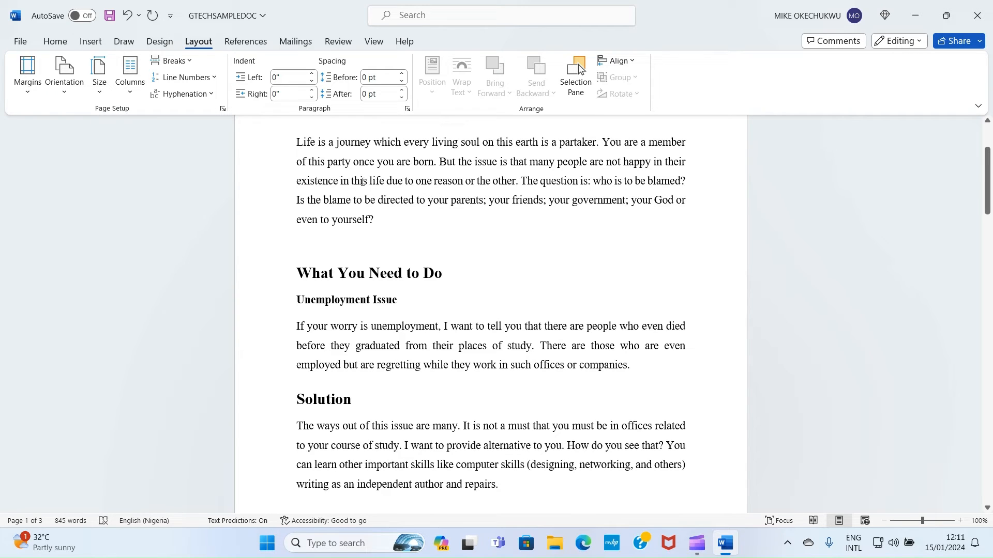
{"action": "left_click", "coordinate": [361, 182]}
{"action": "left_click", "coordinate": [376, 220]}
{"action": "left_click", "coordinate": [315, 243]}
{"action": "left_click", "coordinate": [391, 221]}
Examine the preset paper sizes and the Page Setup paper settings, keeping A4 for the whole document
{"action": "left_click", "coordinate": [106, 99]}
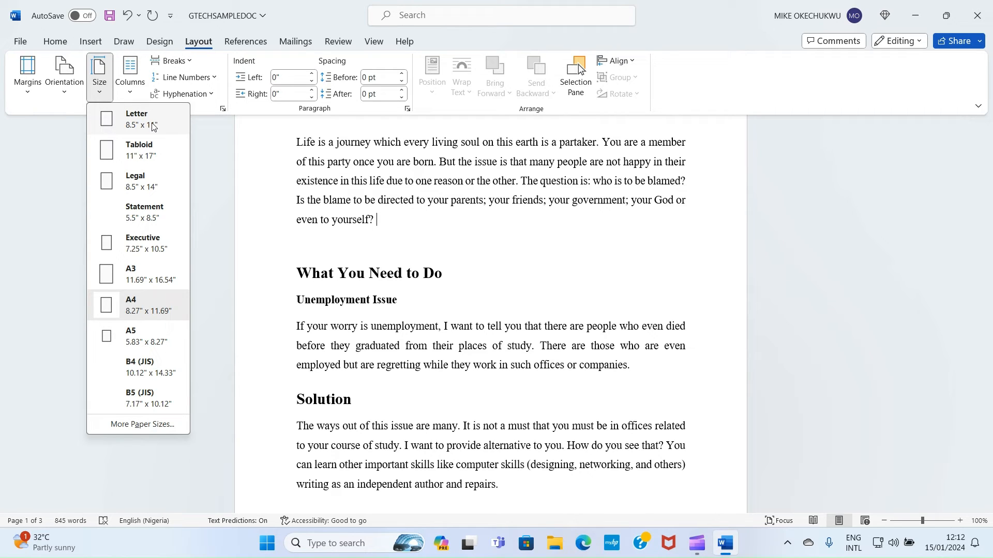
{"action": "left_click", "coordinate": [135, 424]}
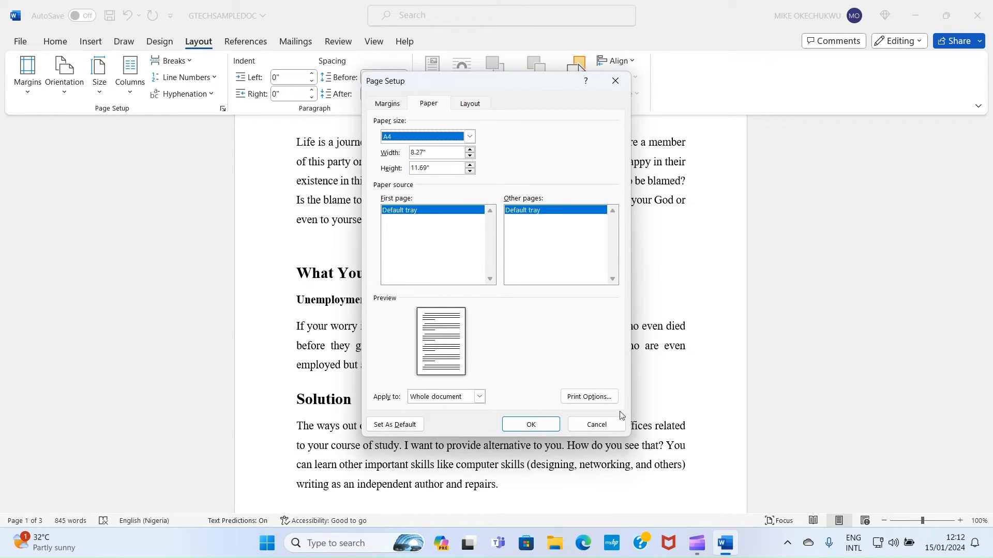
{"action": "left_click", "coordinate": [543, 425]}
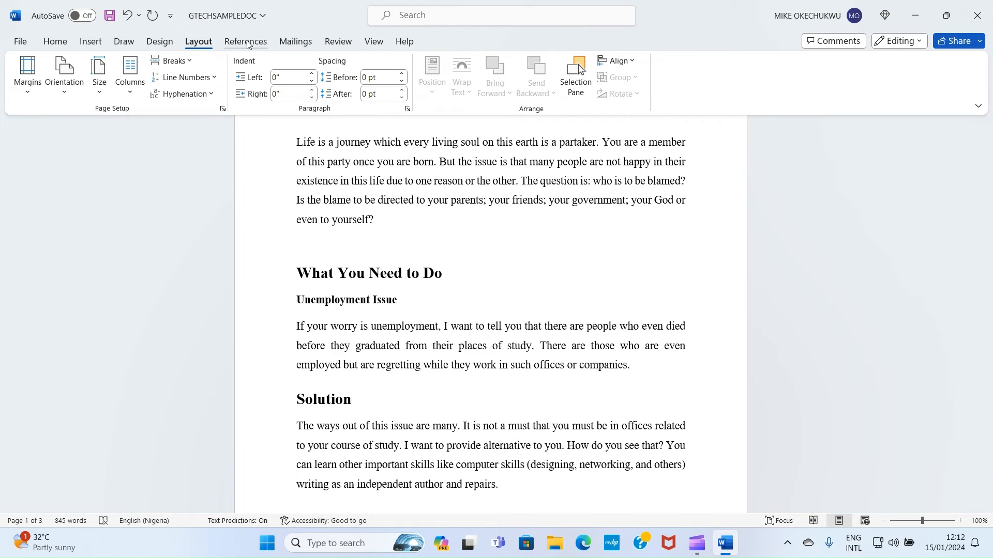
Mark all occurrences of the "Unemployment Issue" subheading as an index entry using the current page option
{"action": "left_click", "coordinate": [246, 41]}
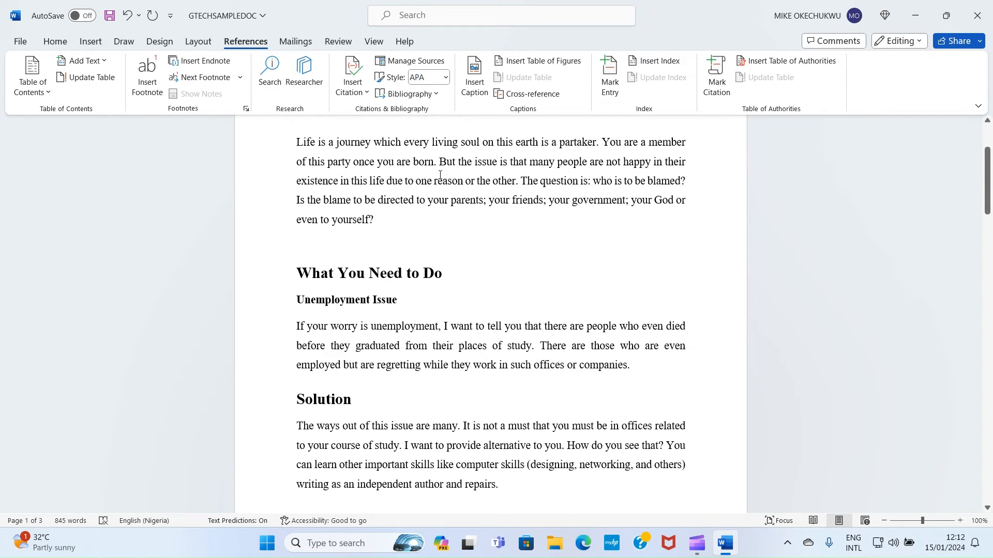
{"action": "scroll", "coordinate": [441, 174], "scroll_direction": "up", "scroll_amount": 4}
{"action": "scroll", "coordinate": [439, 178], "scroll_direction": "down", "scroll_amount": 6}
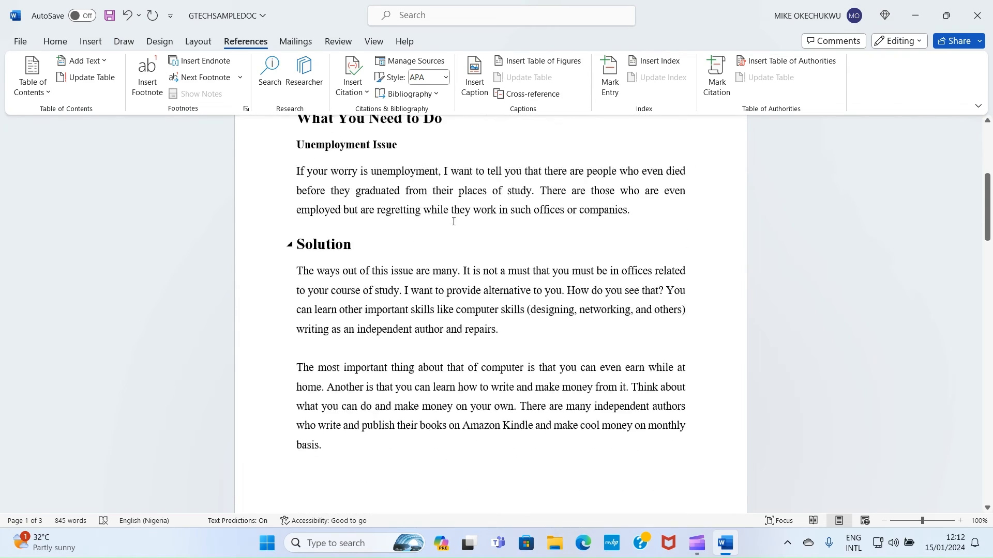
{"action": "scroll", "coordinate": [453, 221], "scroll_direction": "down", "scroll_amount": 3}
{"action": "scroll", "coordinate": [453, 220], "scroll_direction": "up", "scroll_amount": 9}
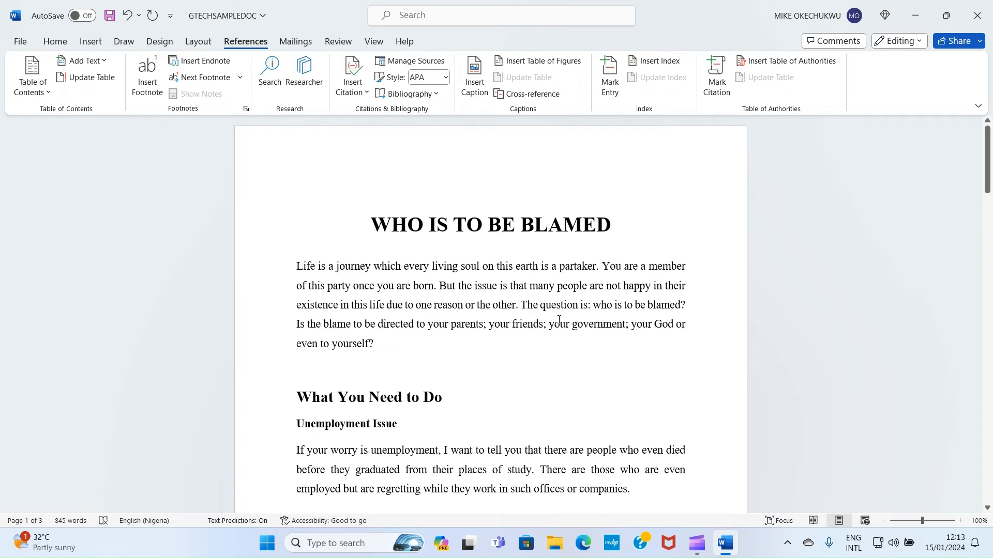
{"action": "scroll", "coordinate": [556, 324], "scroll_direction": "down", "scroll_amount": 3}
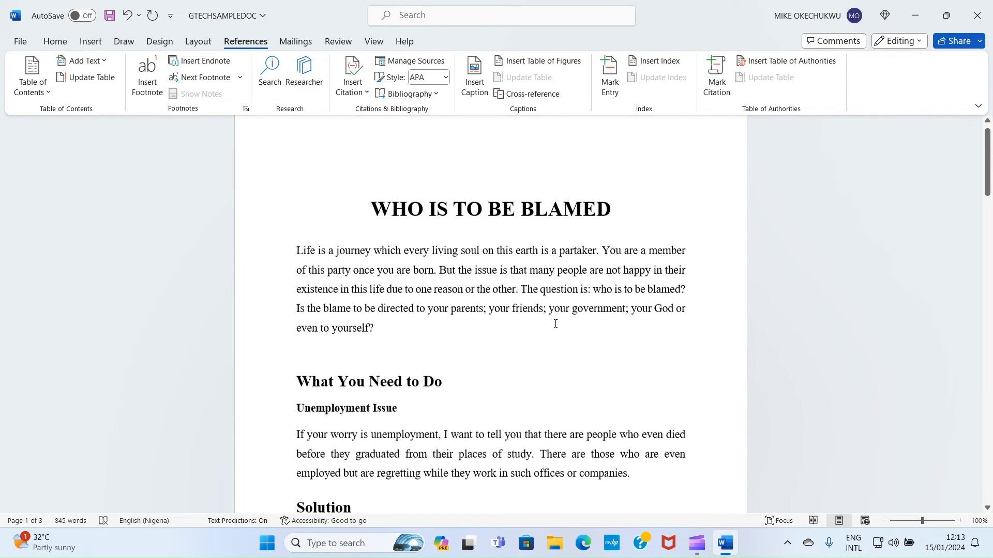
{"action": "scroll", "coordinate": [555, 324], "scroll_direction": "down", "scroll_amount": 3}
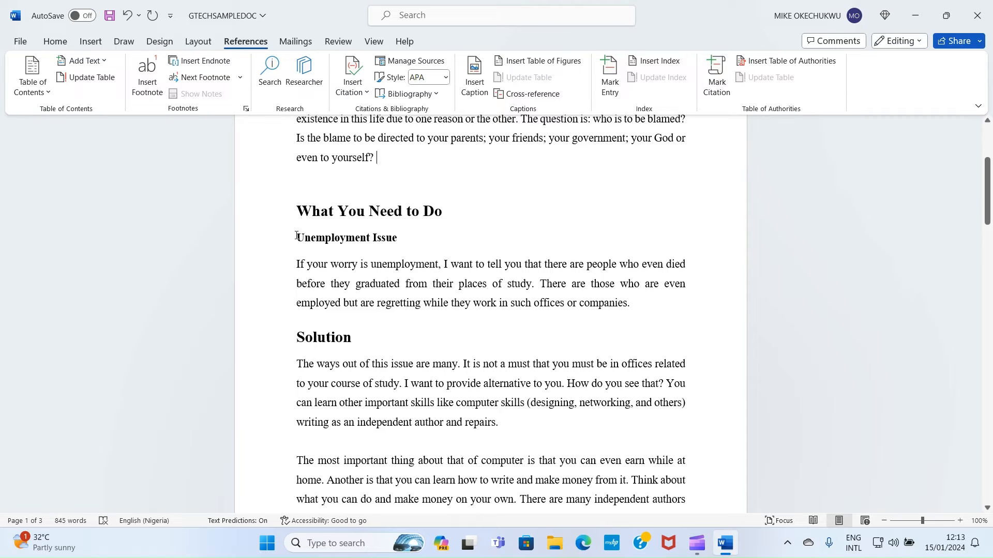
{"action": "left_click_drag", "start_coordinate": [296, 237], "coordinate": [402, 243]}
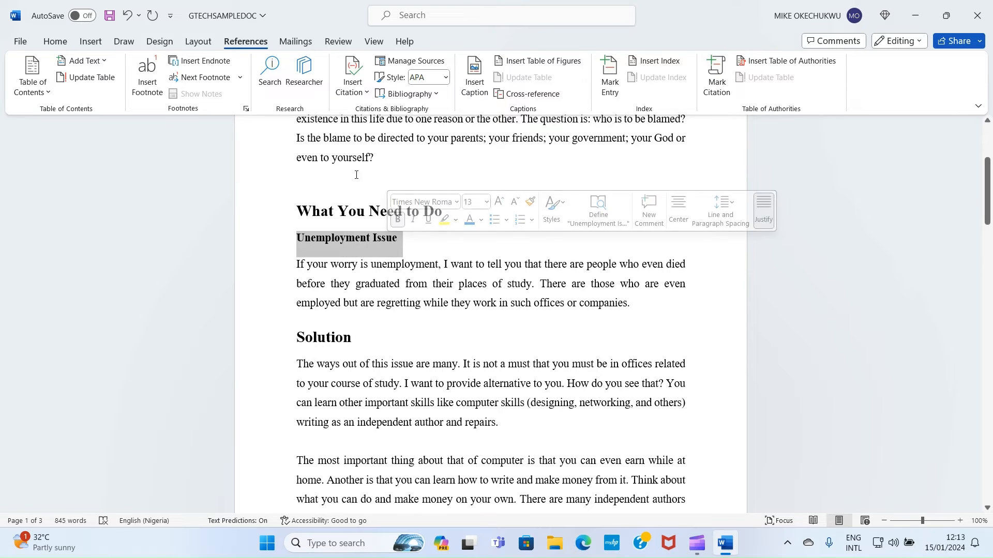
{"action": "left_click", "coordinate": [609, 83]}
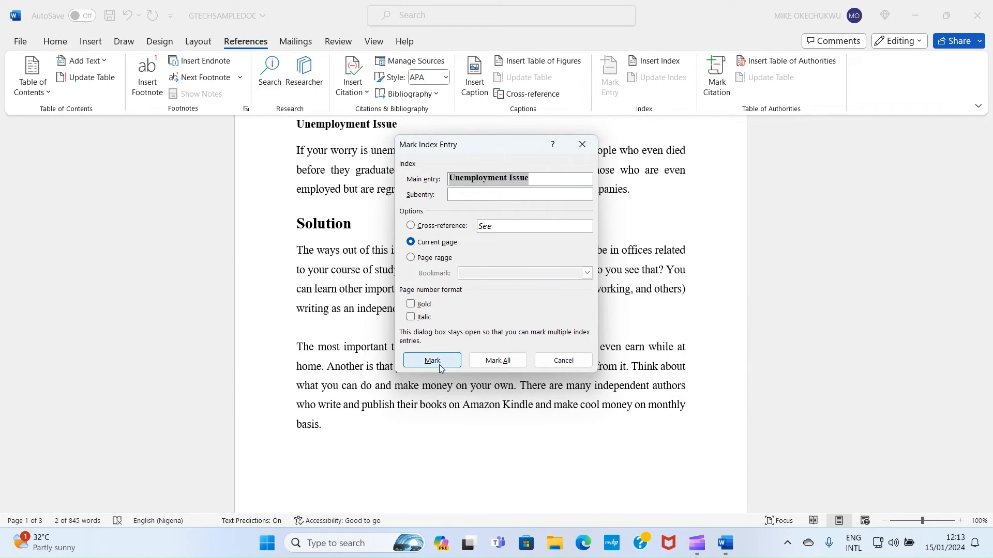
{"action": "left_click", "coordinate": [506, 359]}
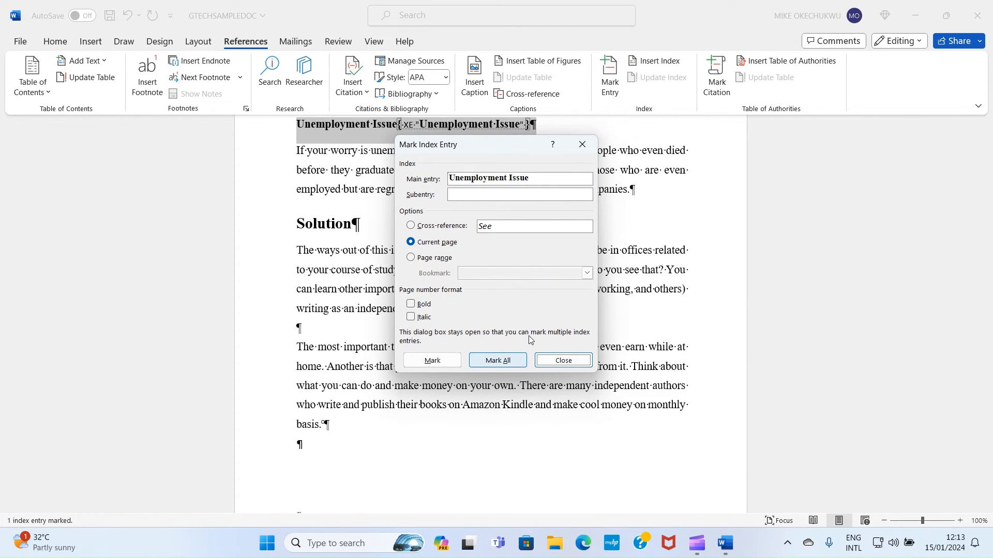
{"action": "left_click", "coordinate": [584, 145]}
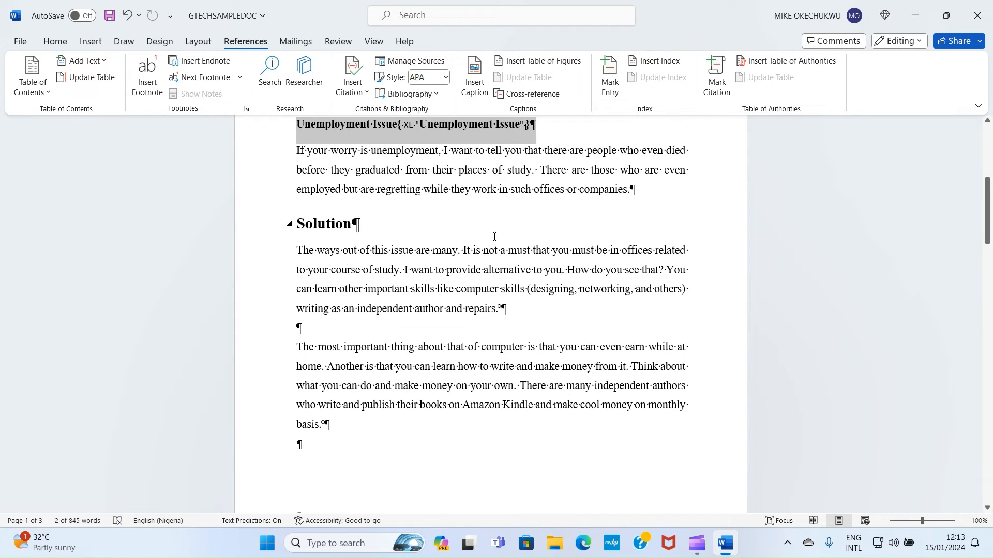
{"action": "left_click", "coordinate": [434, 269]}
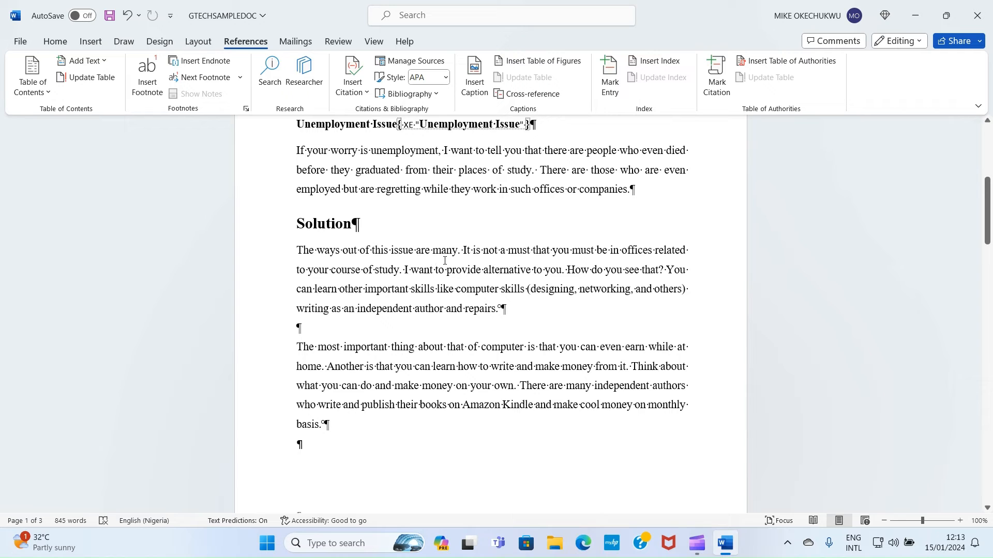
Mark all occurrences of "Amazon Kindle" in the last paragraph of page 1 as an index entry
{"action": "scroll", "coordinate": [439, 257], "scroll_direction": "down", "scroll_amount": 3}
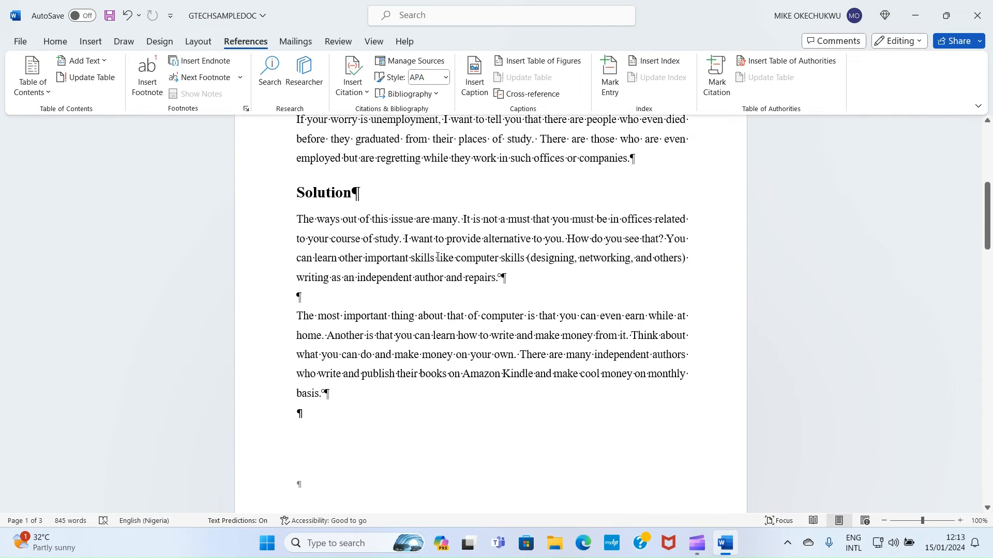
{"action": "scroll", "coordinate": [438, 257], "scroll_direction": "down", "scroll_amount": 1}
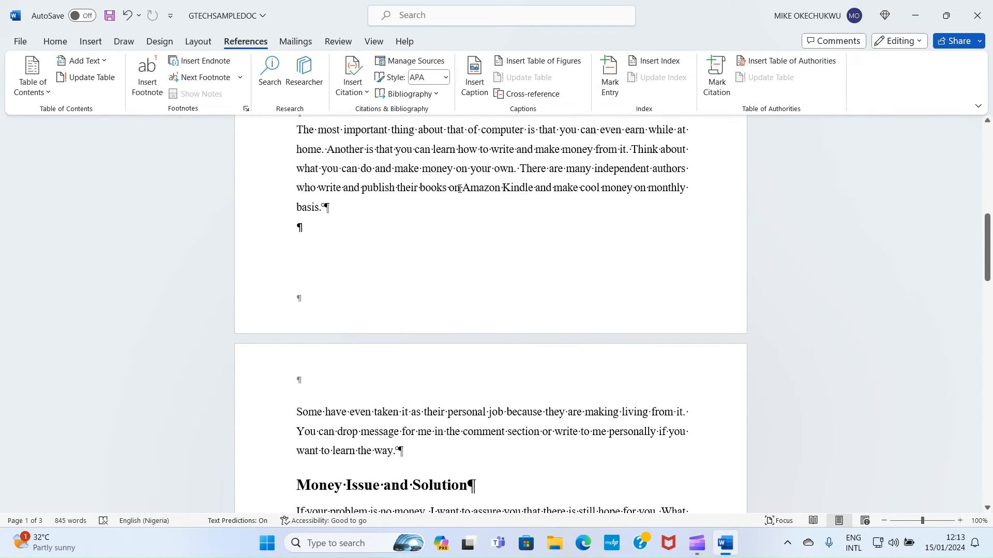
{"action": "left_click_drag", "start_coordinate": [464, 189], "coordinate": [524, 191]}
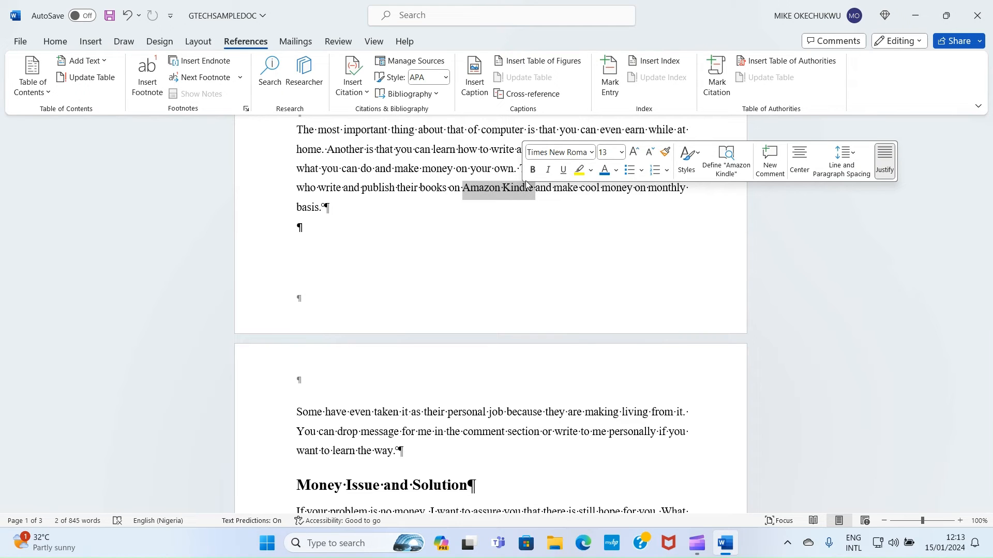
{"action": "left_click", "coordinate": [608, 73]}
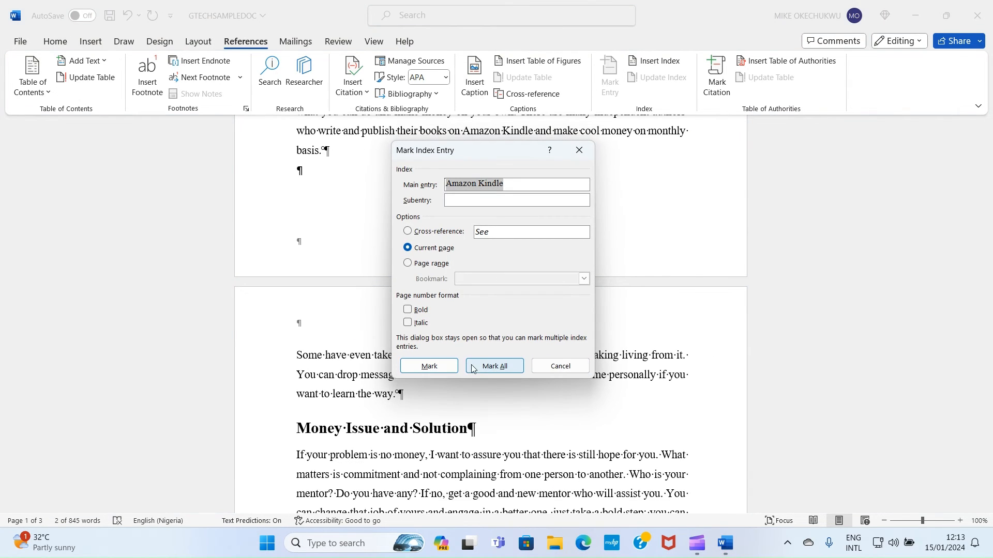
{"action": "left_click", "coordinate": [501, 367]}
{"action": "left_click", "coordinate": [560, 365]}
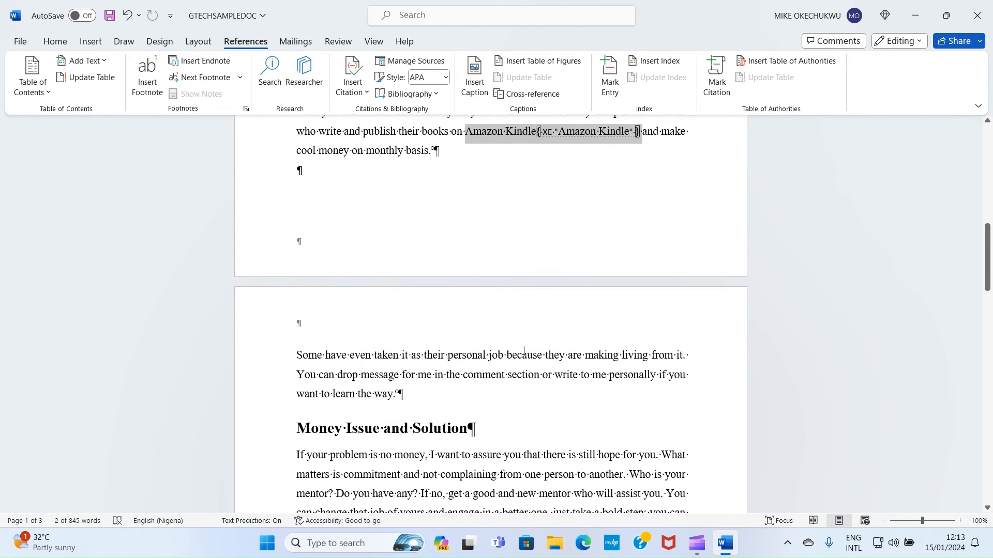
Mark all occurrences of "school" under the Academic Problem and Solution heading as an index entry
{"action": "scroll", "coordinate": [457, 316], "scroll_direction": "down", "scroll_amount": 3}
{"action": "scroll", "coordinate": [457, 317], "scroll_direction": "down", "scroll_amount": 4}
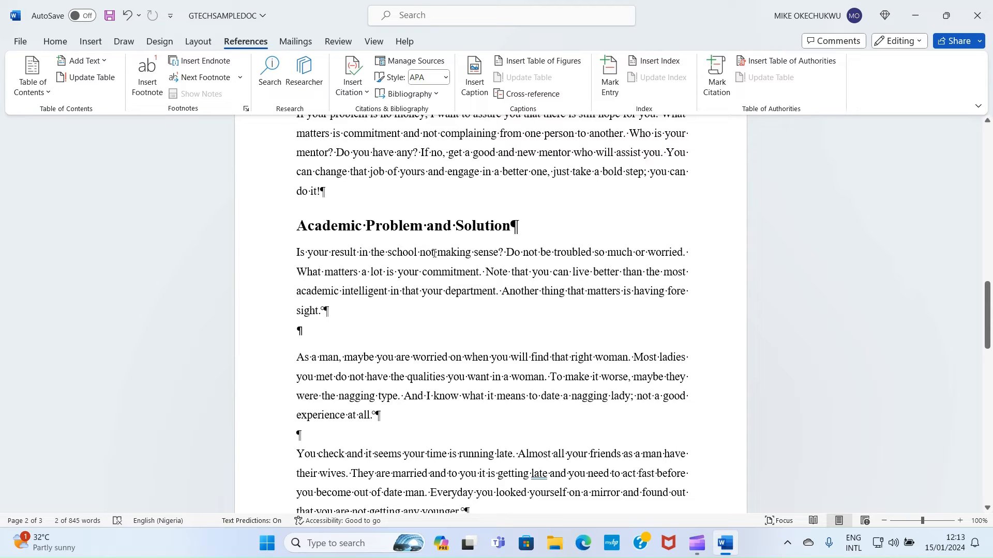
{"action": "left_click", "coordinate": [388, 254]}
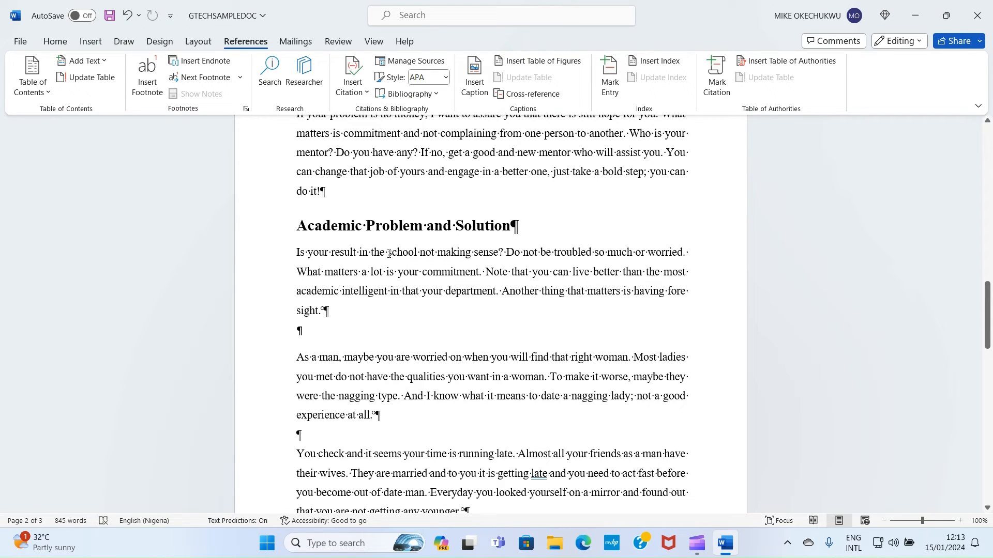
{"action": "double_click", "coordinate": [388, 253]}
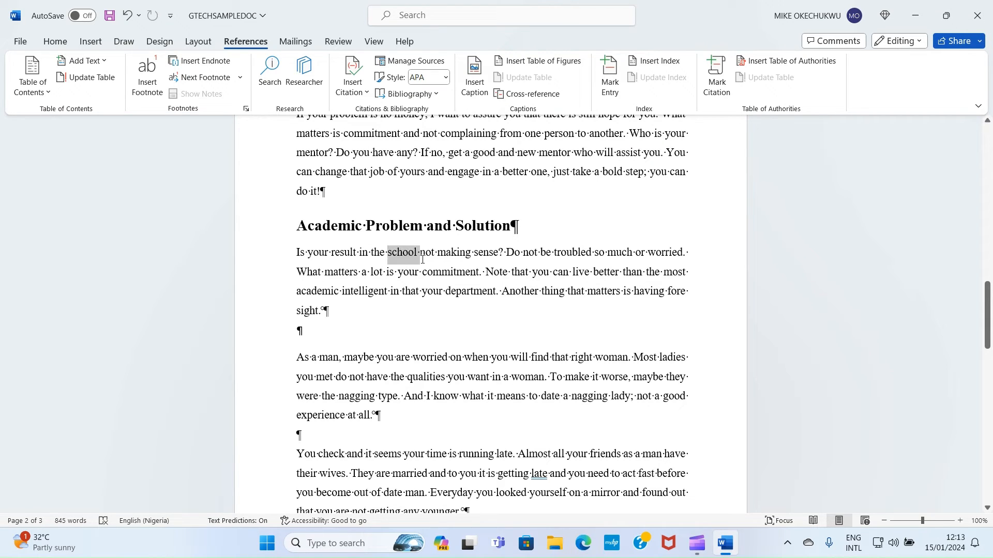
{"action": "left_click", "coordinate": [610, 85]}
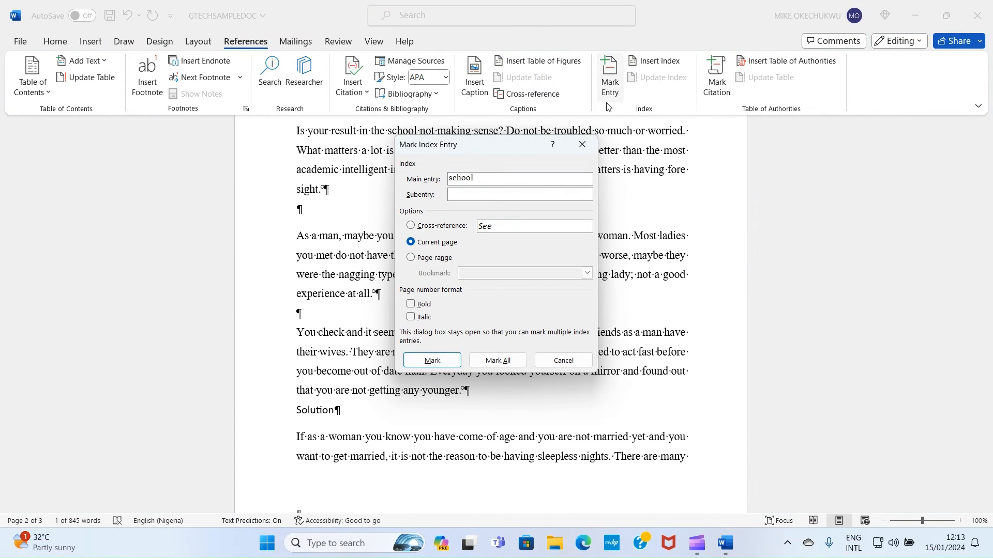
{"action": "left_click", "coordinate": [494, 360]}
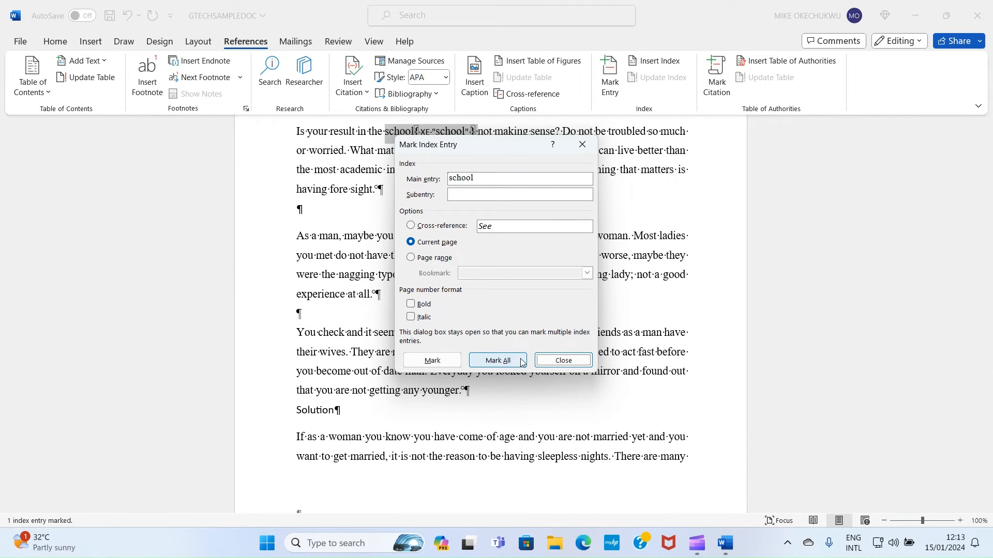
{"action": "left_click", "coordinate": [564, 360]}
Mark all occurrences of "independent author" in the first Solution paragraph on page 1 as an index entry
{"action": "scroll", "coordinate": [429, 308], "scroll_direction": "down", "scroll_amount": 5}
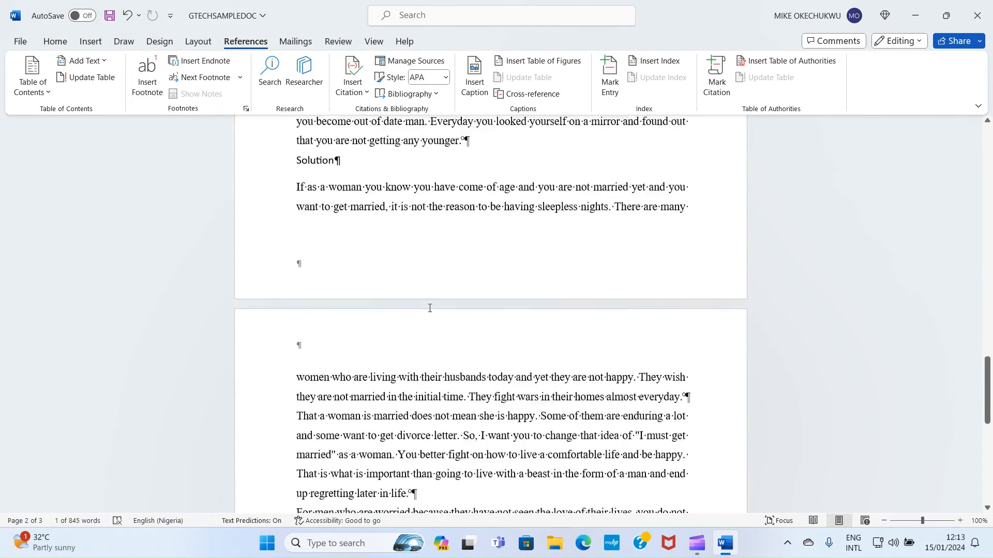
{"action": "scroll", "coordinate": [430, 309], "scroll_direction": "down", "scroll_amount": 7}
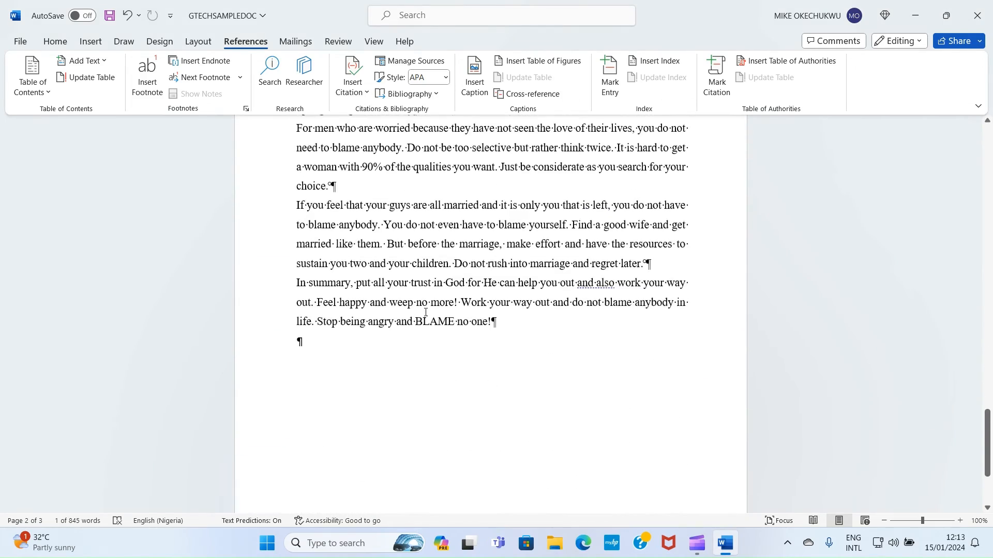
{"action": "scroll", "coordinate": [425, 312], "scroll_direction": "up", "scroll_amount": 8}
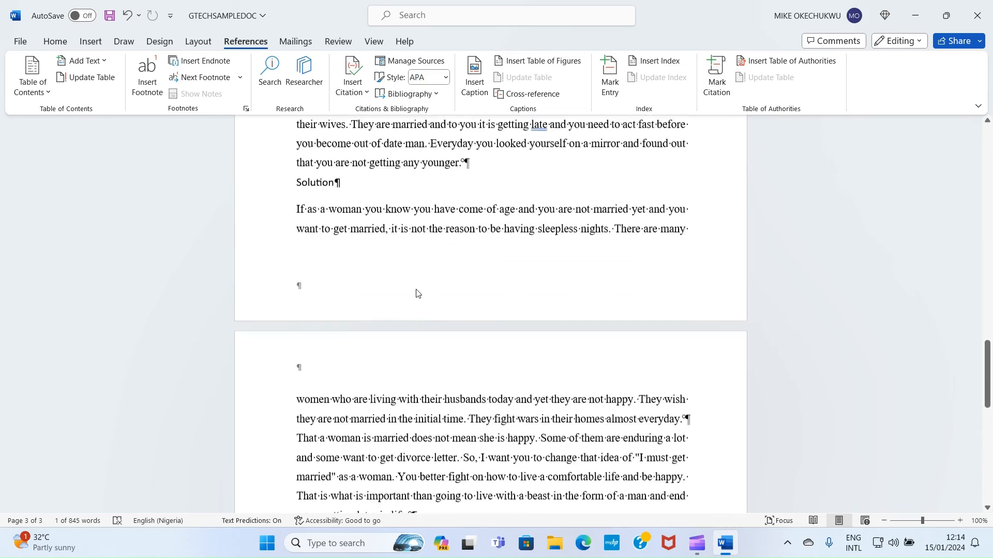
{"action": "scroll", "coordinate": [418, 293], "scroll_direction": "up", "scroll_amount": 15}
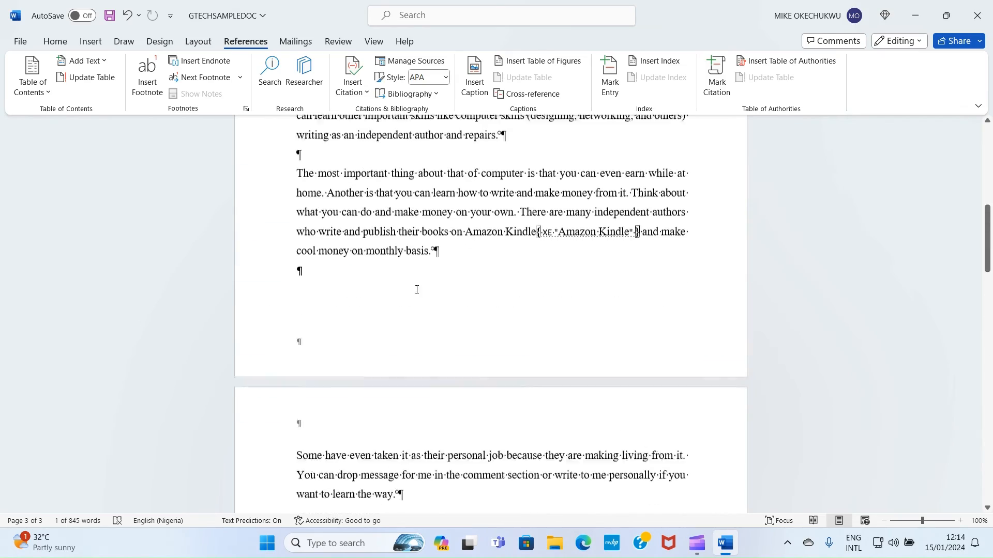
{"action": "scroll", "coordinate": [419, 295], "scroll_direction": "up", "scroll_amount": 5}
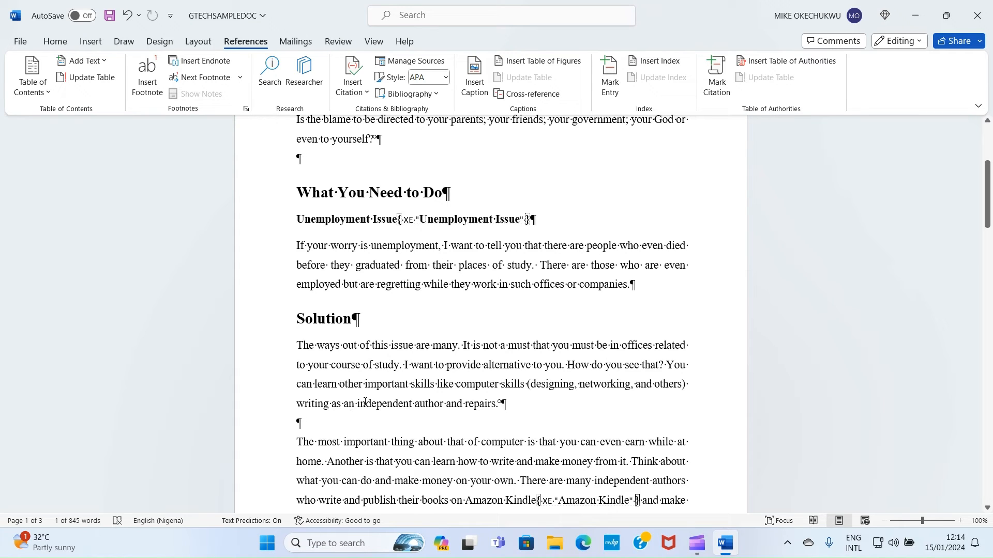
{"action": "left_click_drag", "start_coordinate": [357, 404], "coordinate": [444, 405]}
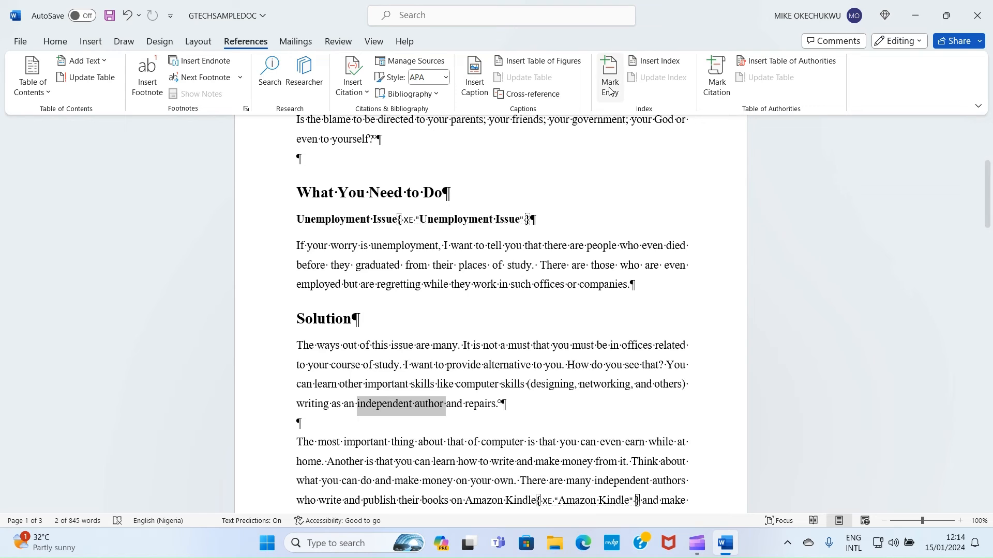
{"action": "left_click", "coordinate": [610, 77]}
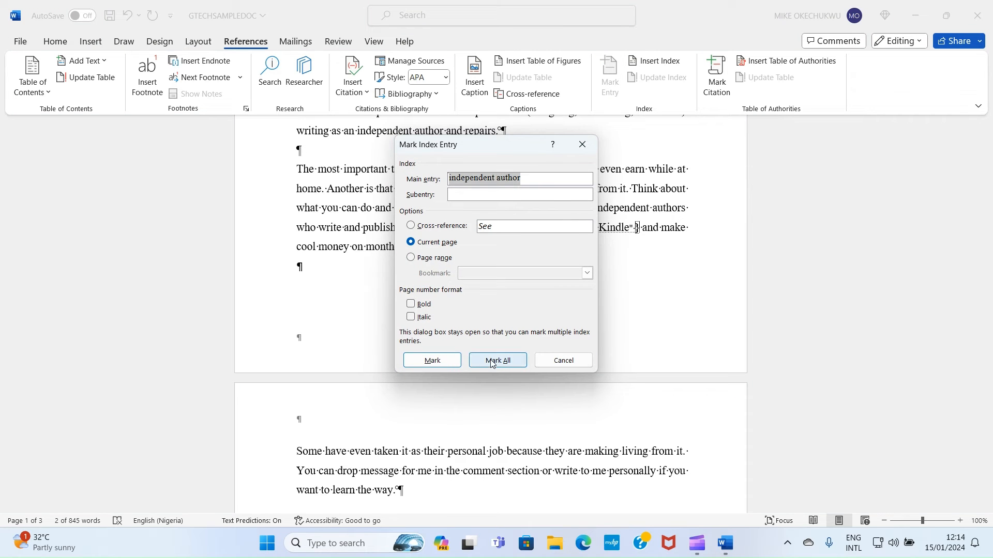
{"action": "left_click", "coordinate": [500, 361]}
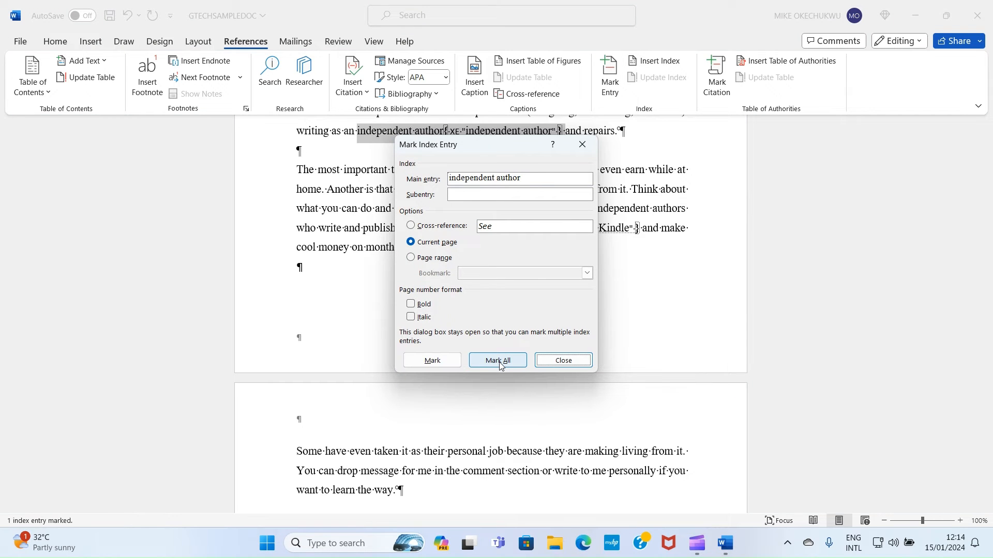
{"action": "left_click", "coordinate": [562, 361]}
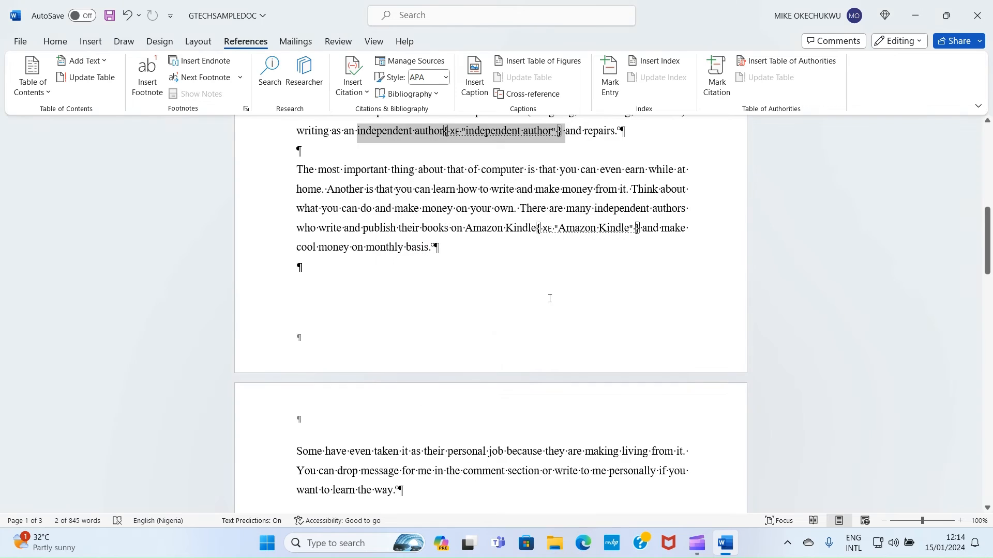
Place the cursor on the empty line at the end of the document and hide the formatting marks
{"action": "left_click", "coordinate": [485, 200]}
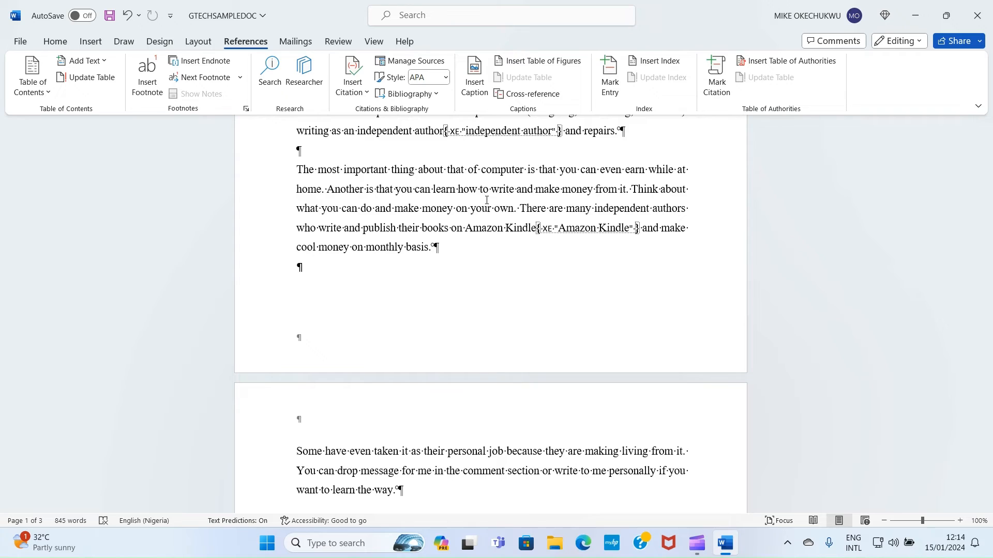
{"action": "scroll", "coordinate": [486, 200], "scroll_direction": "down", "scroll_amount": 20}
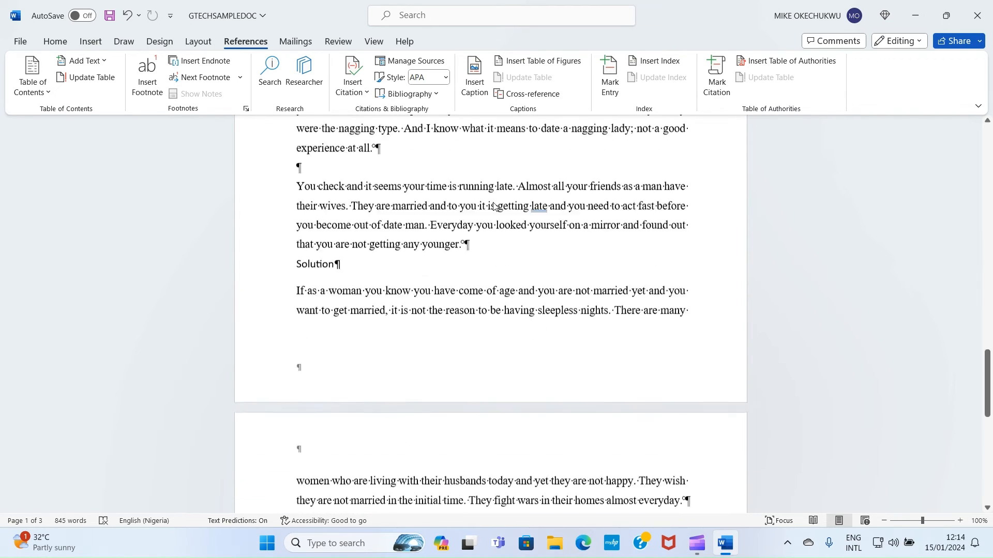
{"action": "scroll", "coordinate": [499, 198], "scroll_direction": "down", "scroll_amount": 4}
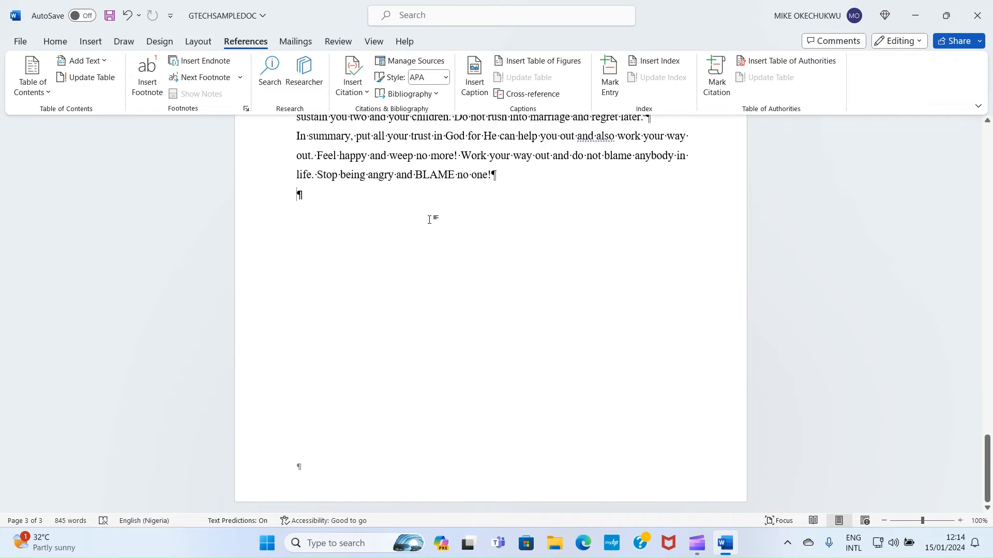
{"action": "scroll", "coordinate": [412, 206], "scroll_direction": "up", "scroll_amount": 1}
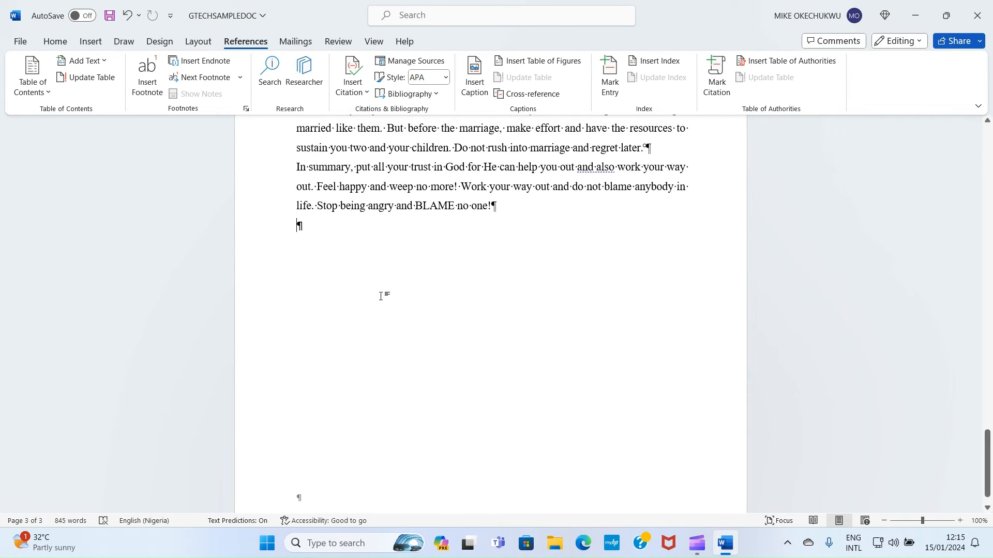
{"action": "left_click", "coordinate": [48, 42]}
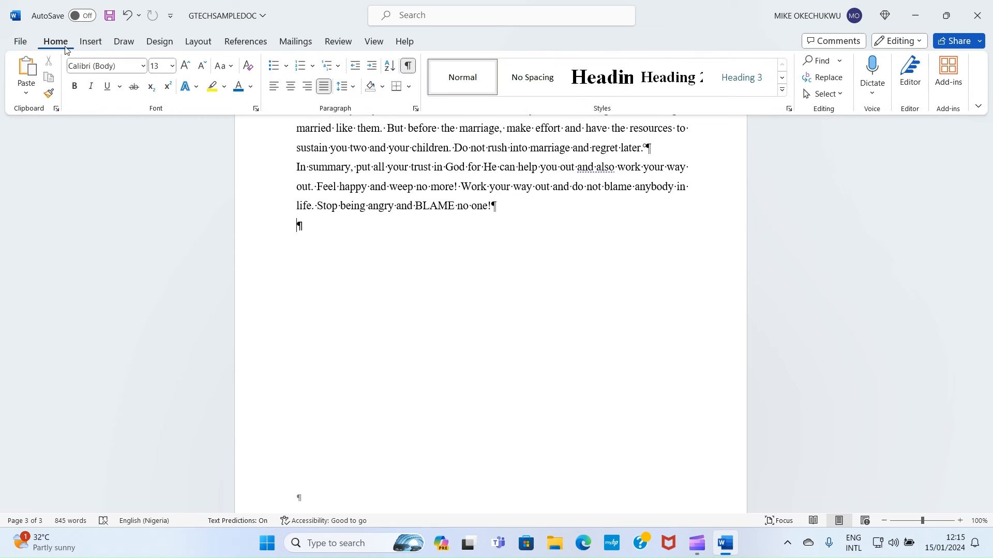
{"action": "left_click", "coordinate": [408, 65]}
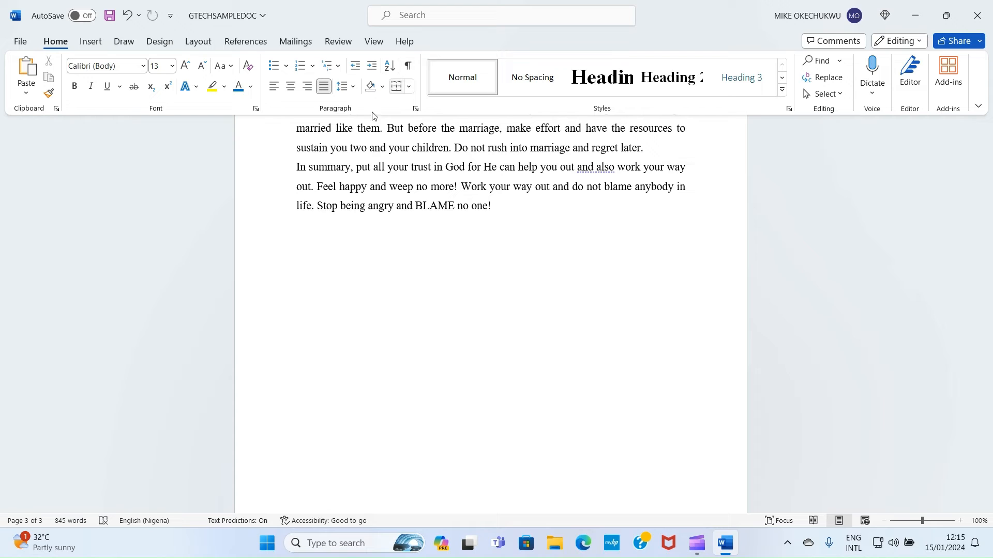
Start a new page at the end of the document and enter the heading INDEX on it
{"action": "key", "text": "ctrl+Return"}
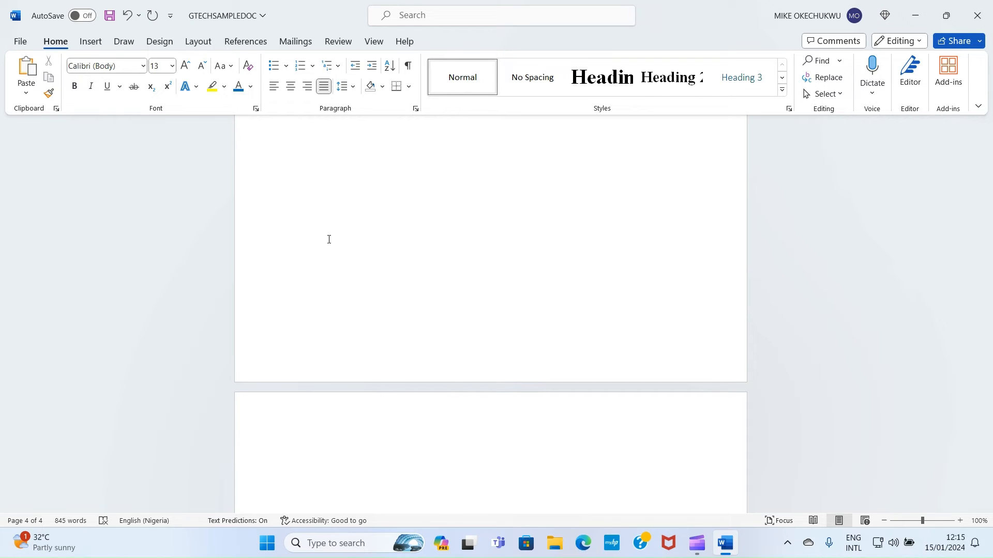
{"action": "type", "text": "INDEC"}
{"action": "key", "text": "BackSpace"}
{"action": "type", "text": "X"}
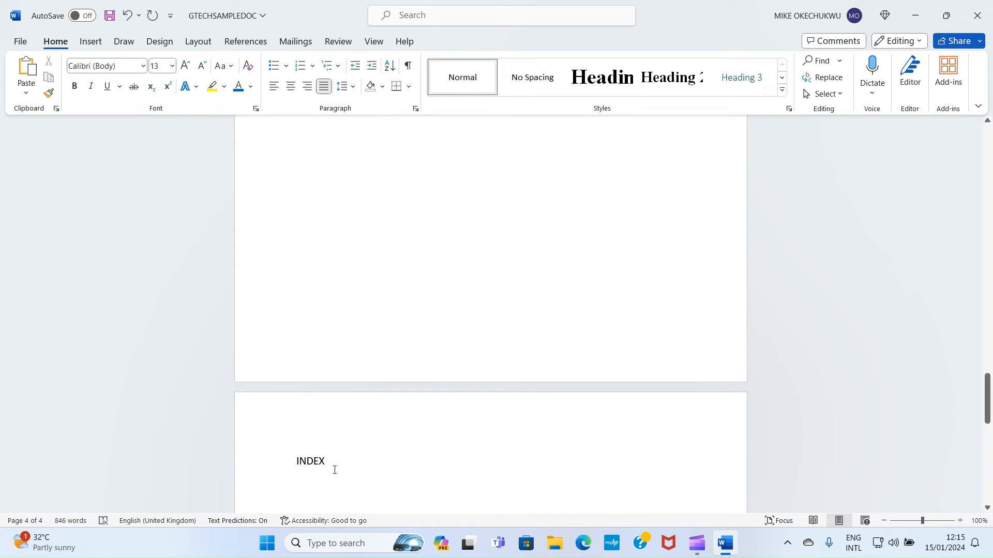
Make the INDEX heading bold and start a new line below it with bold turned off
{"action": "left_click_drag", "start_coordinate": [333, 468], "coordinate": [275, 442]}
{"action": "key", "text": "ctrl+b"}
{"action": "left_click", "coordinate": [352, 463]}
{"action": "key", "text": "Return"}
{"action": "scroll", "coordinate": [403, 479], "scroll_direction": "down", "scroll_amount": 3}
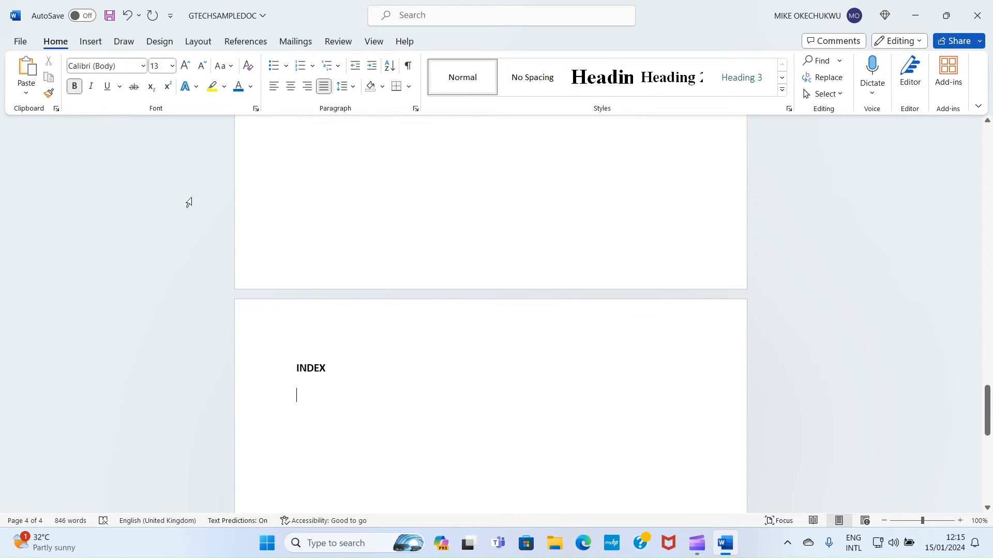
{"action": "left_click", "coordinate": [76, 88]}
Insert a two-column indented index in the Fancy format below the INDEX heading
{"action": "left_click", "coordinate": [249, 46]}
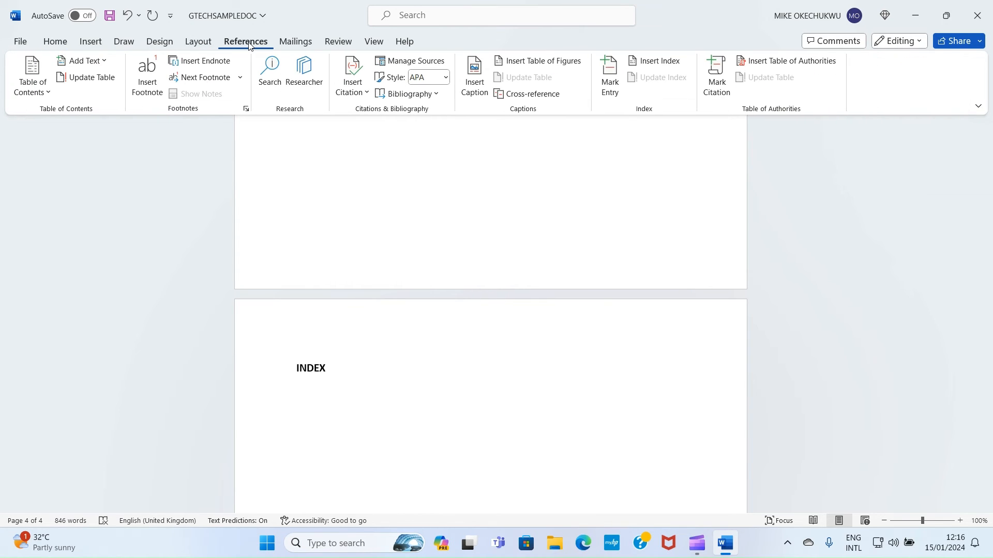
{"action": "left_click", "coordinate": [652, 61]}
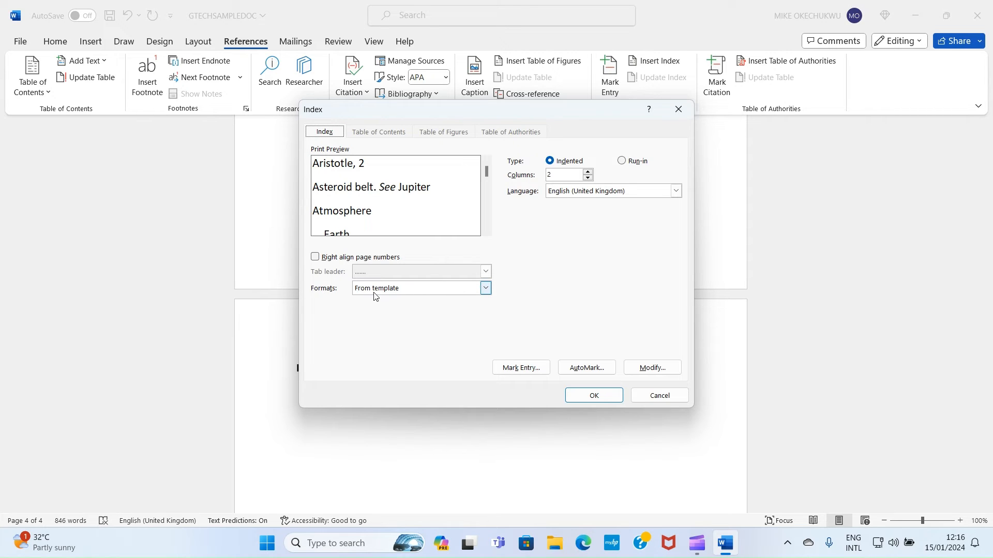
{"action": "left_click", "coordinate": [486, 288]}
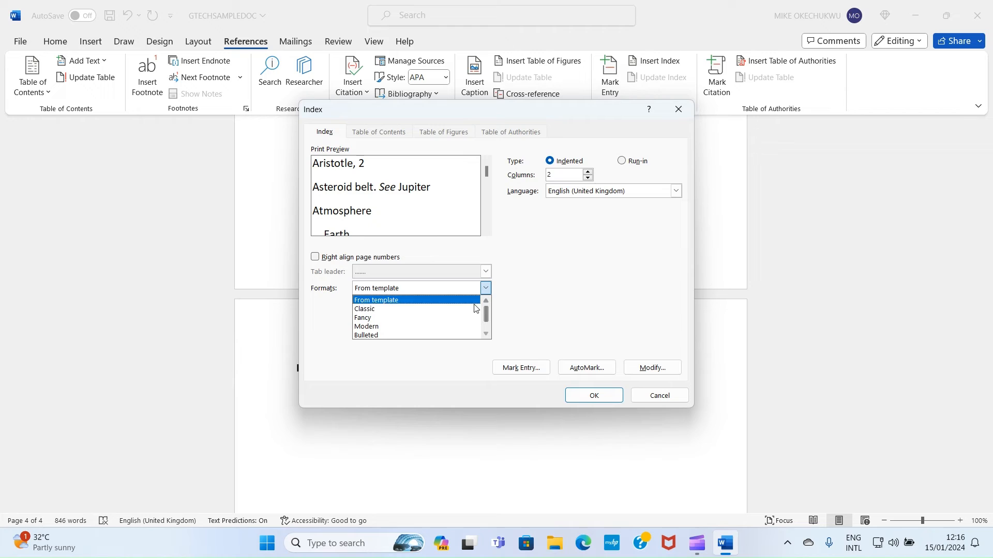
{"action": "left_click", "coordinate": [367, 316]}
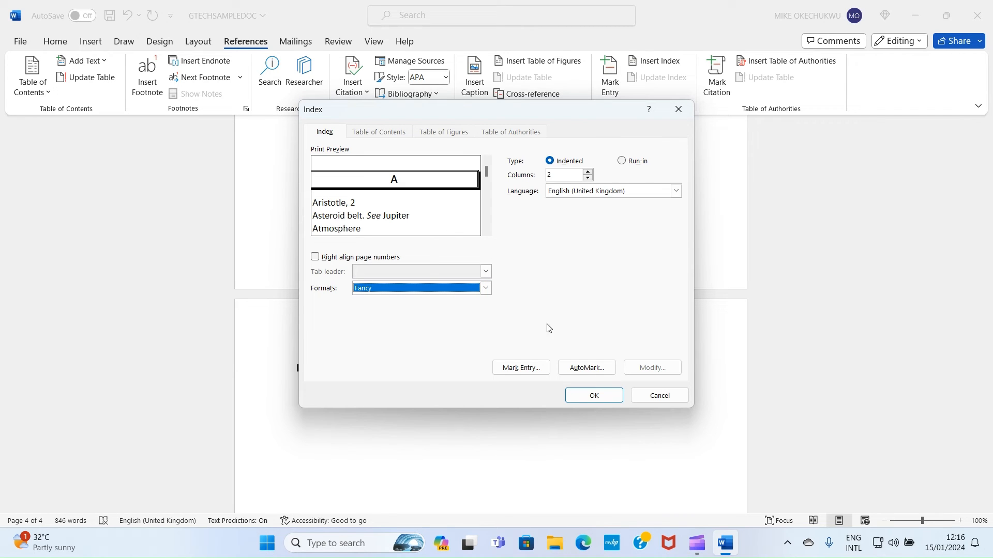
{"action": "left_click", "coordinate": [600, 401]}
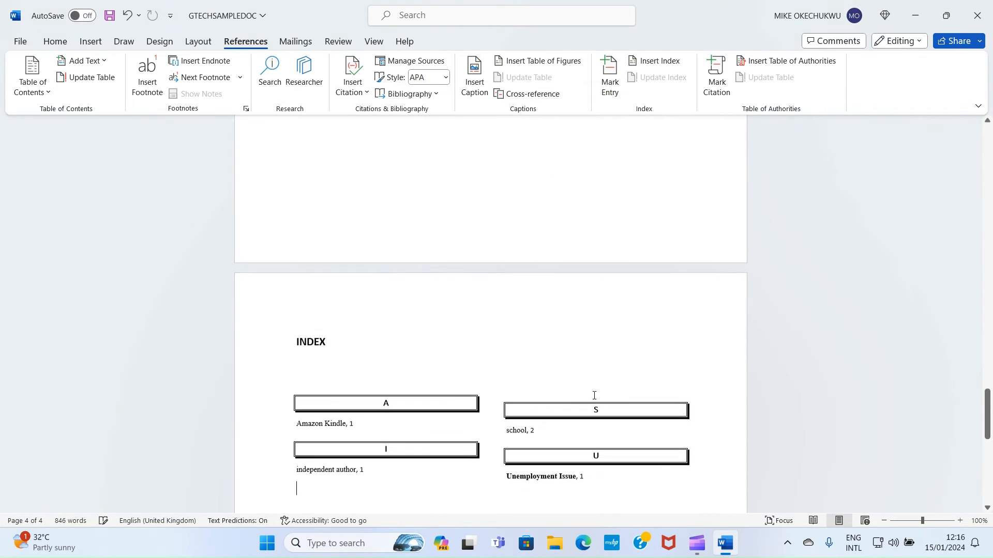
{"action": "scroll", "coordinate": [550, 345], "scroll_direction": "down", "scroll_amount": 3}
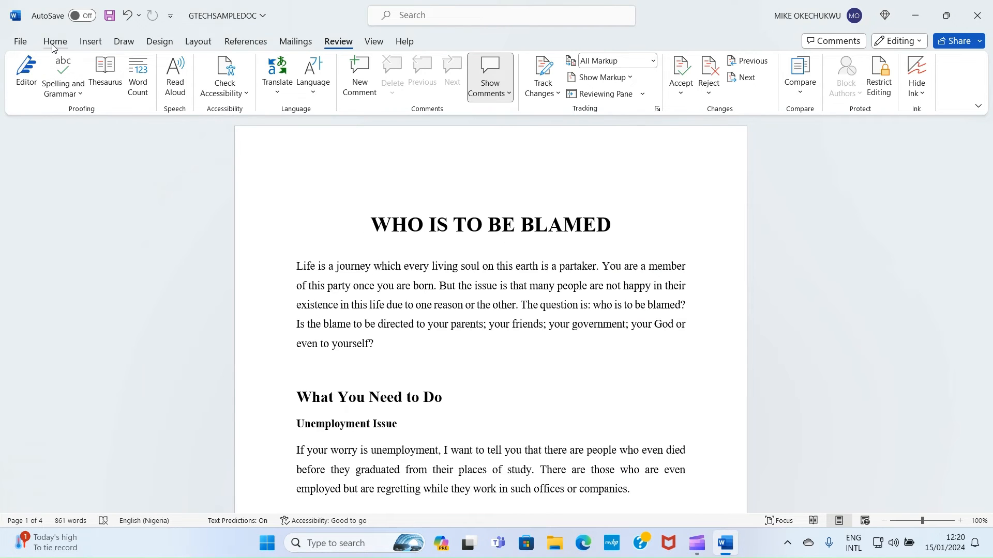
Run the Editor check from the end of the introductory paragraph and examine the score and the available writing styles
{"action": "left_click", "coordinate": [53, 43]}
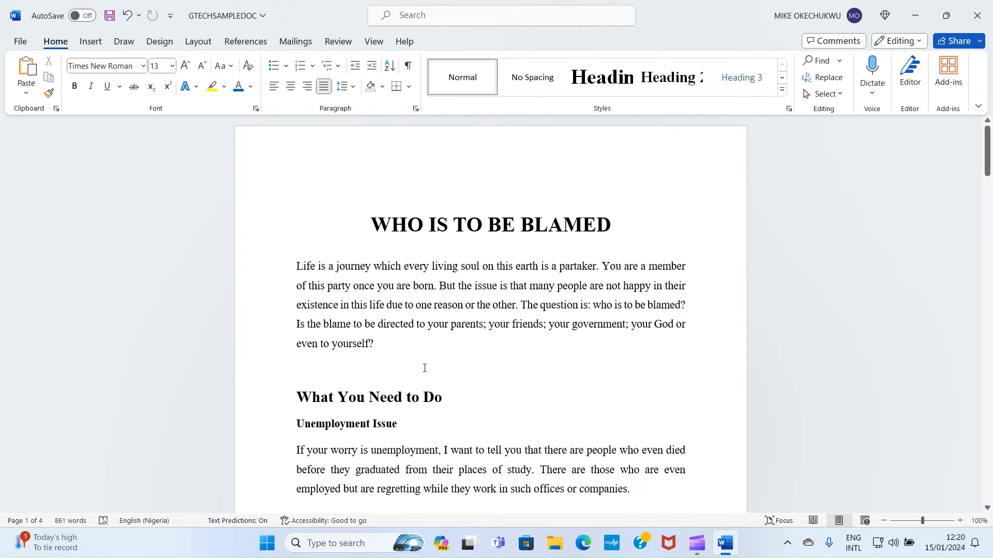
{"action": "left_click", "coordinate": [336, 41]}
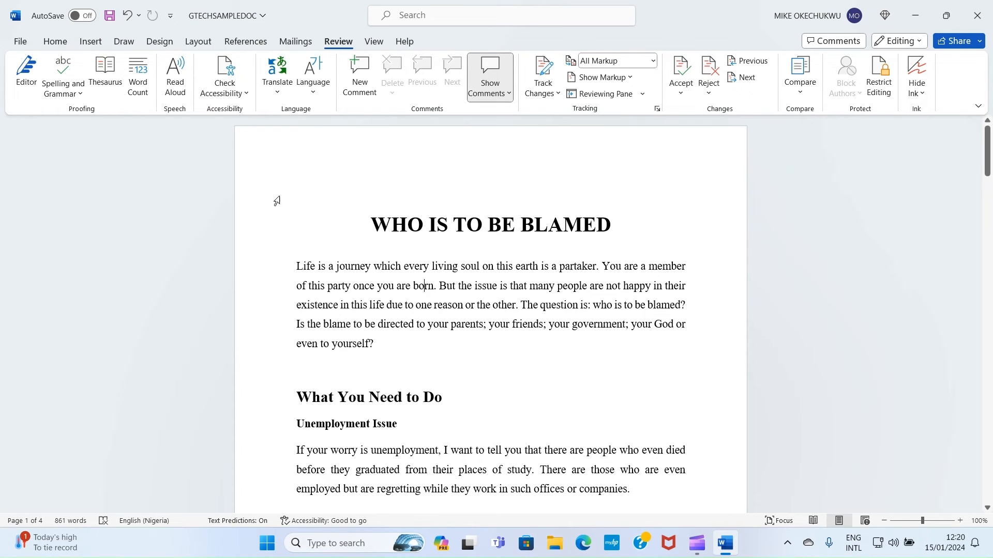
{"action": "left_click", "coordinate": [383, 352]}
{"action": "left_click", "coordinate": [26, 71]}
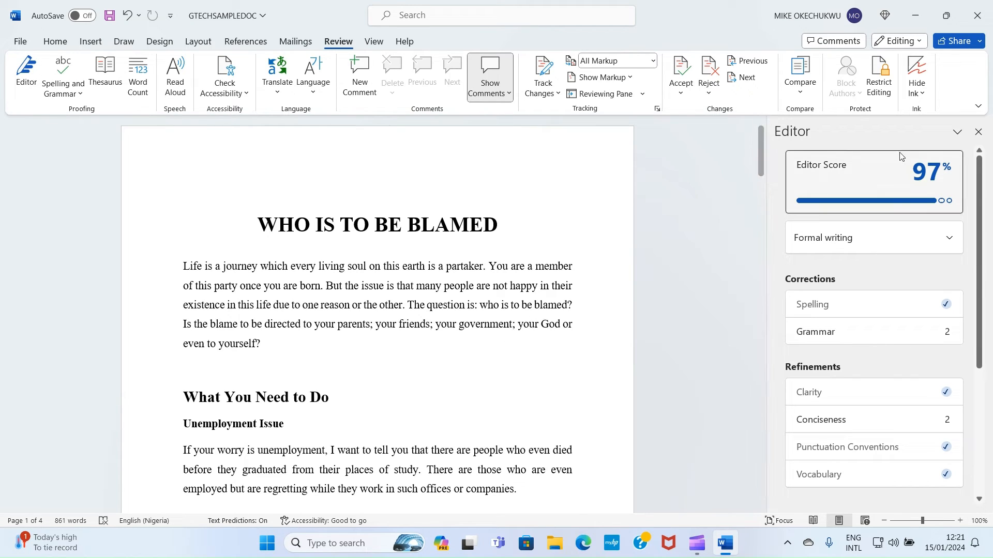
{"action": "mouse_move", "coordinate": [817, 176]}
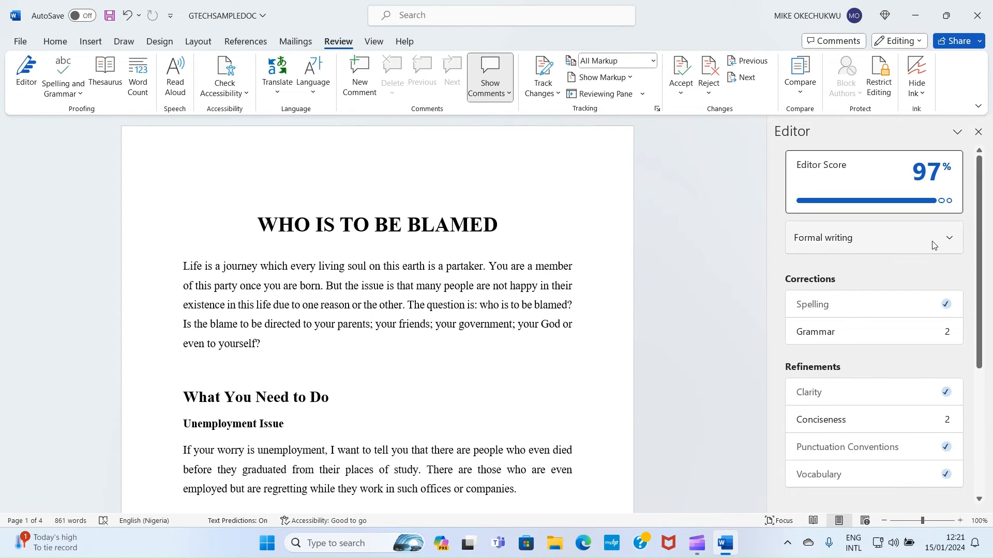
{"action": "left_click", "coordinate": [948, 239]}
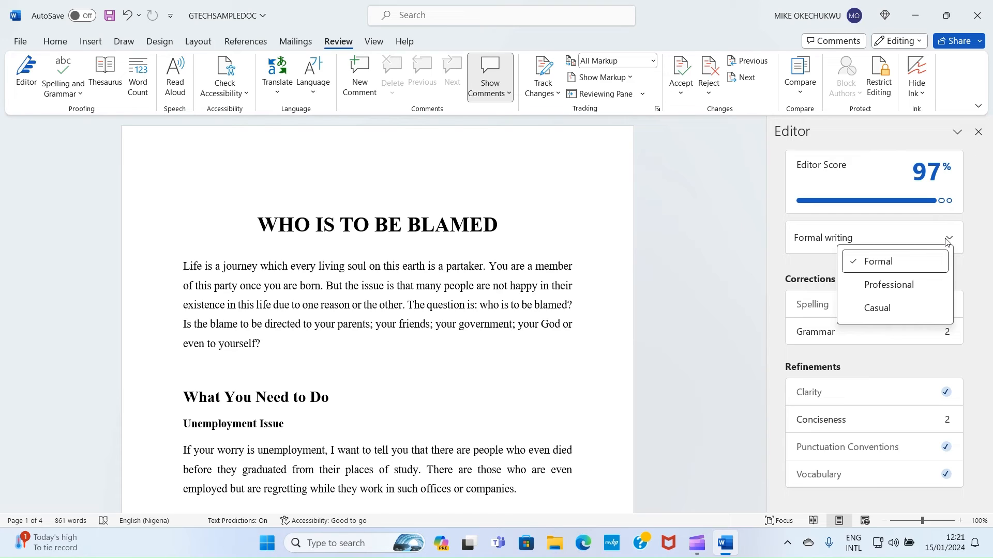
{"action": "left_click", "coordinate": [948, 239]}
{"action": "left_click", "coordinate": [948, 239]}
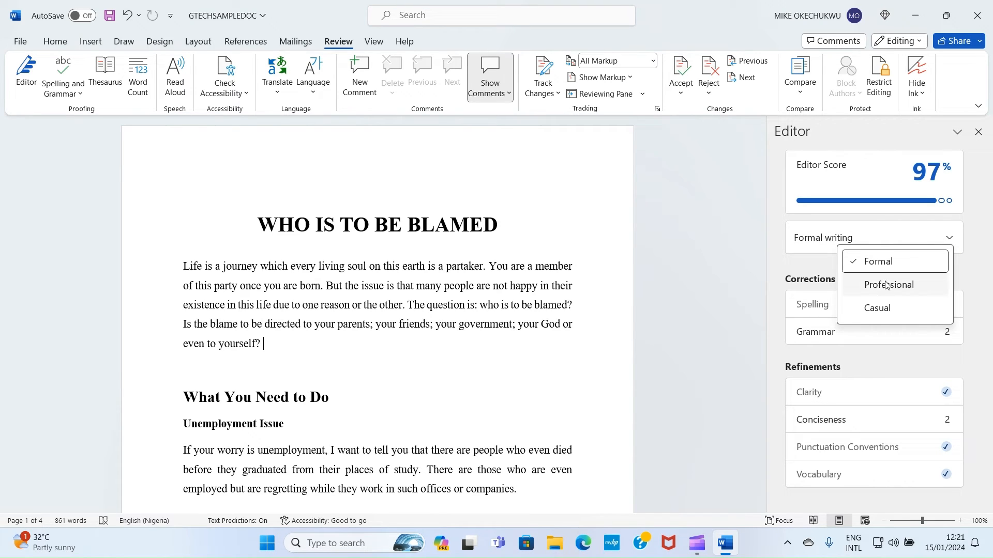
{"action": "left_click", "coordinate": [949, 238]}
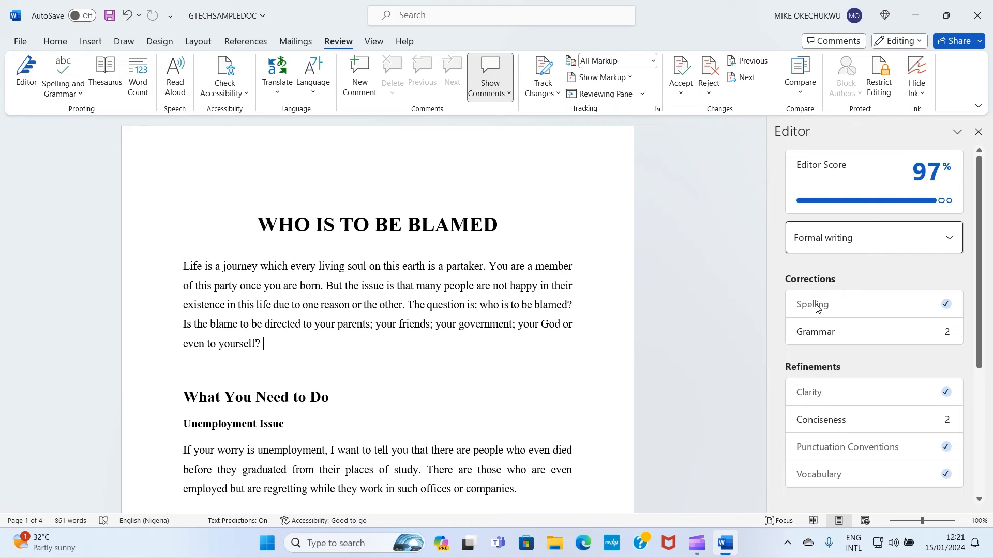
Review the Editor's grammar corrections, accept the suggestion "late," in the paragraph above Solution, and close the Editor
{"action": "left_click", "coordinate": [833, 336]}
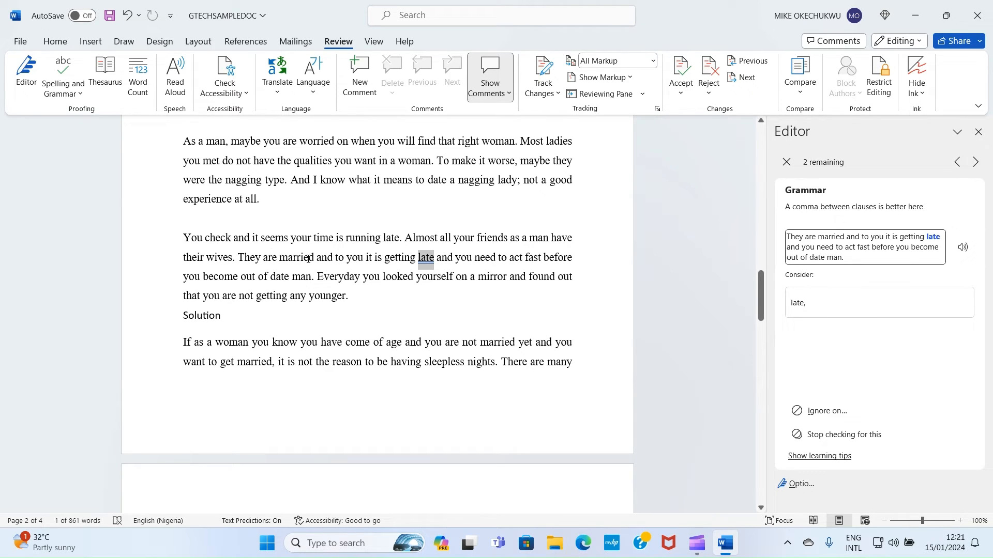
{"action": "left_click", "coordinate": [799, 306]}
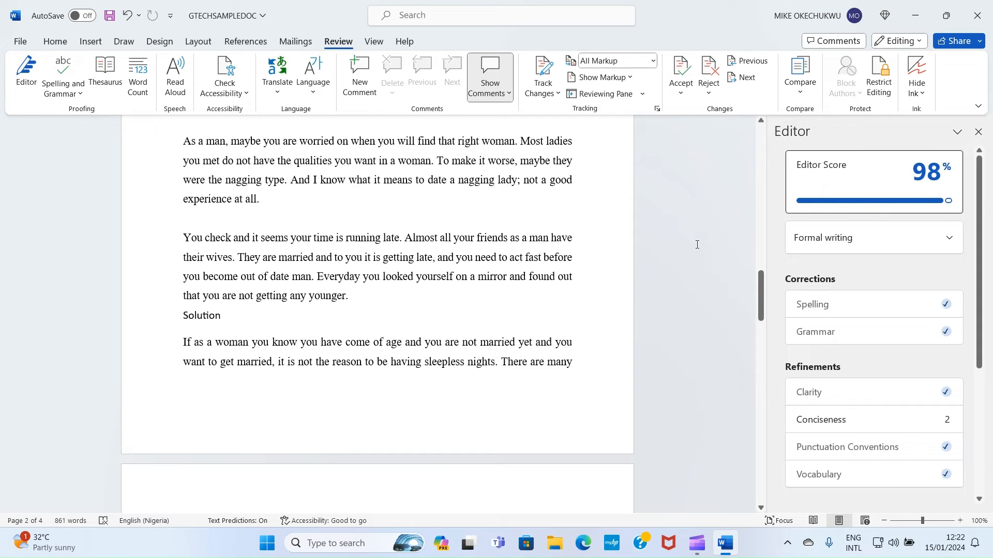
{"action": "left_click", "coordinate": [977, 132]}
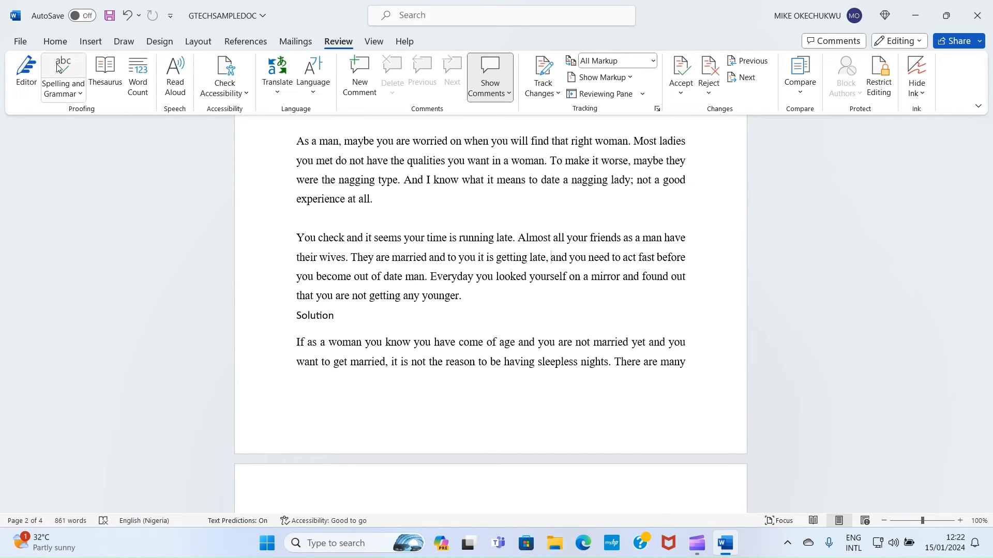
{"action": "left_click", "coordinate": [60, 92]}
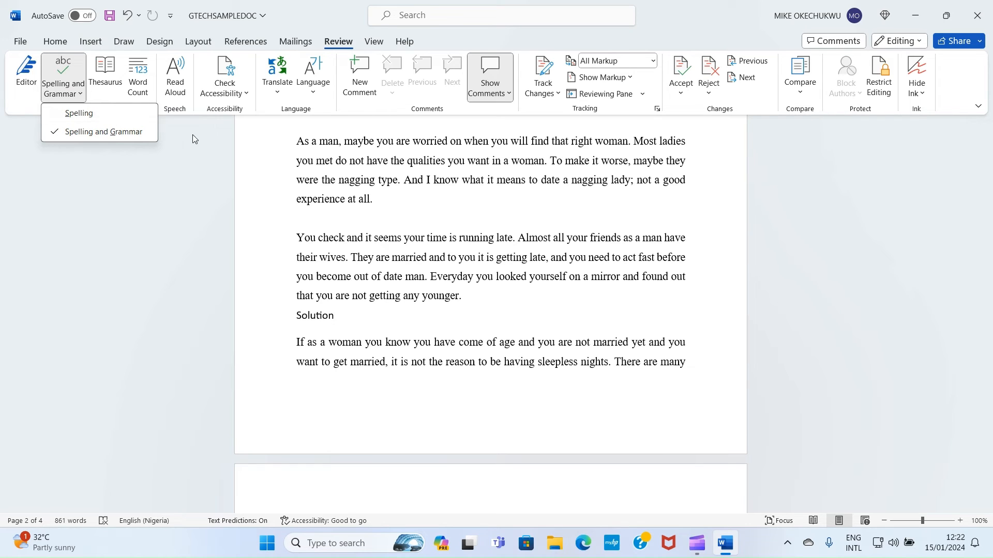
{"action": "left_click", "coordinate": [315, 162]}
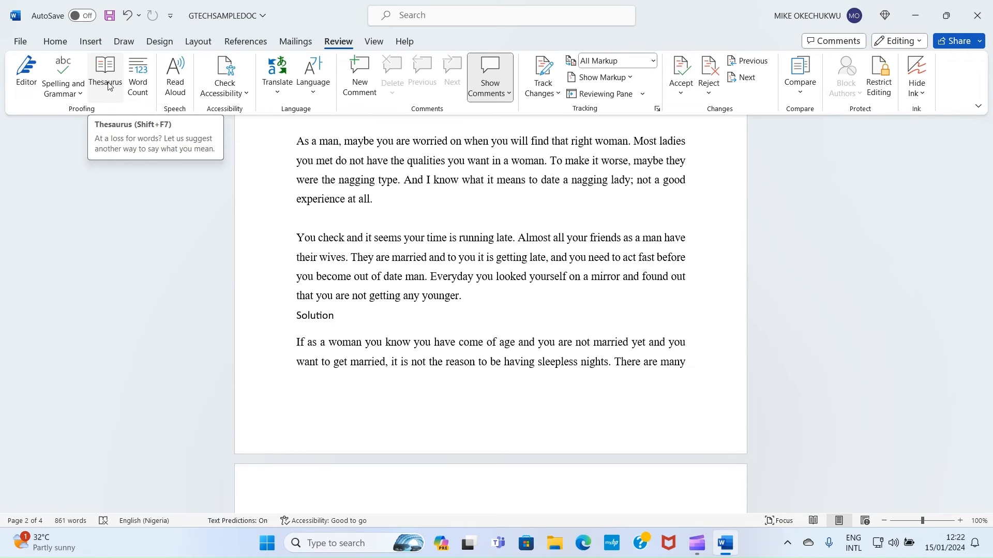
Look up synonyms for the word "younger" in the Thesaurus, and close the results
{"action": "double_click", "coordinate": [436, 297]}
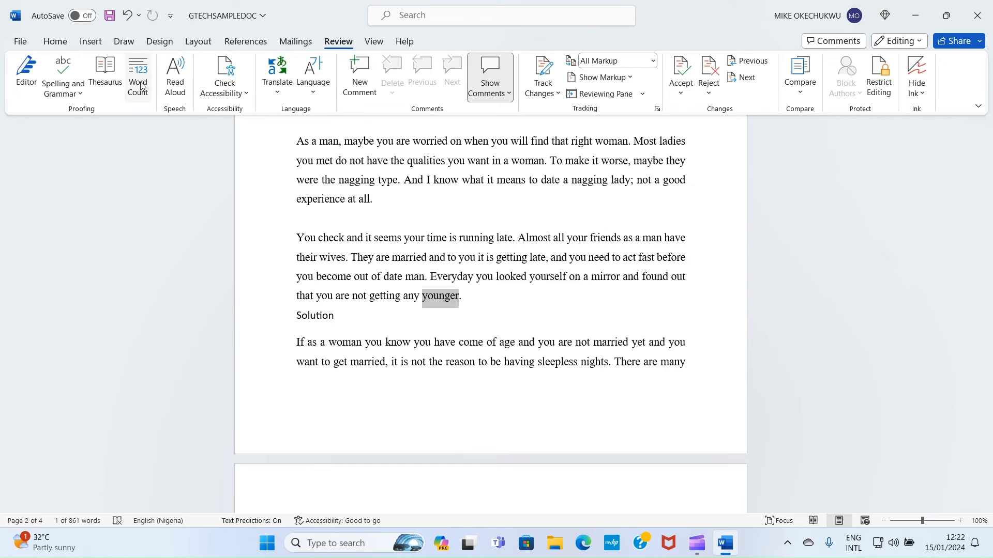
{"action": "left_click", "coordinate": [107, 77]}
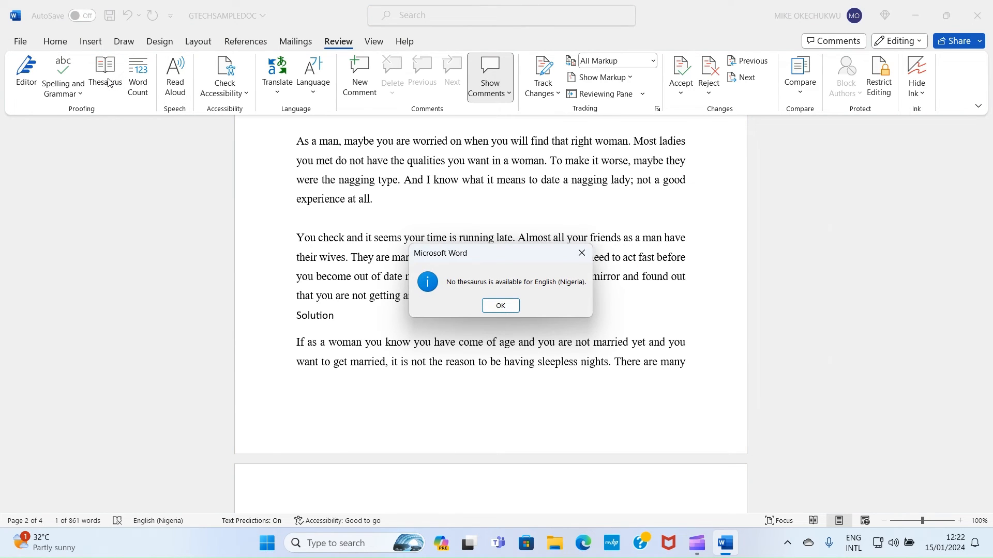
{"action": "left_click", "coordinate": [500, 305]}
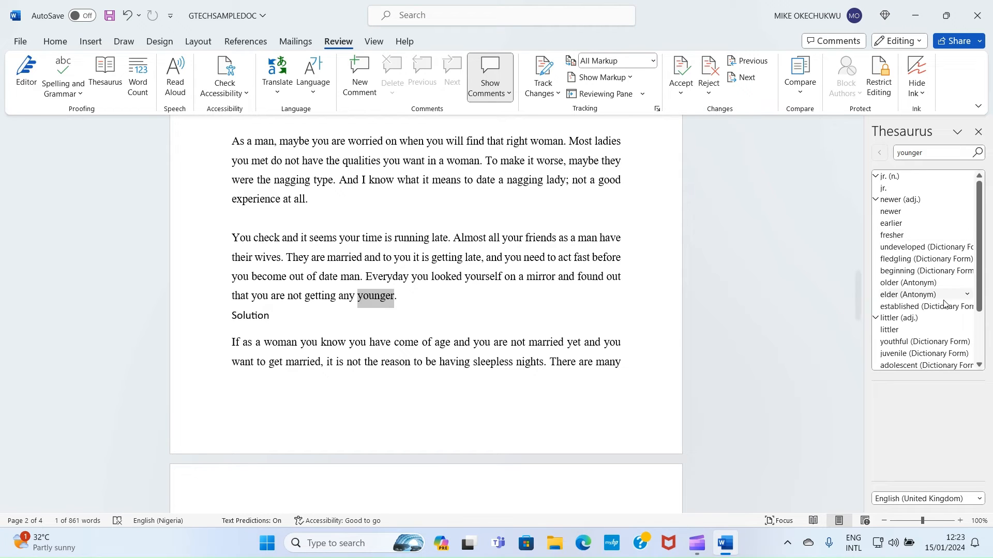
{"action": "left_click", "coordinate": [980, 132]}
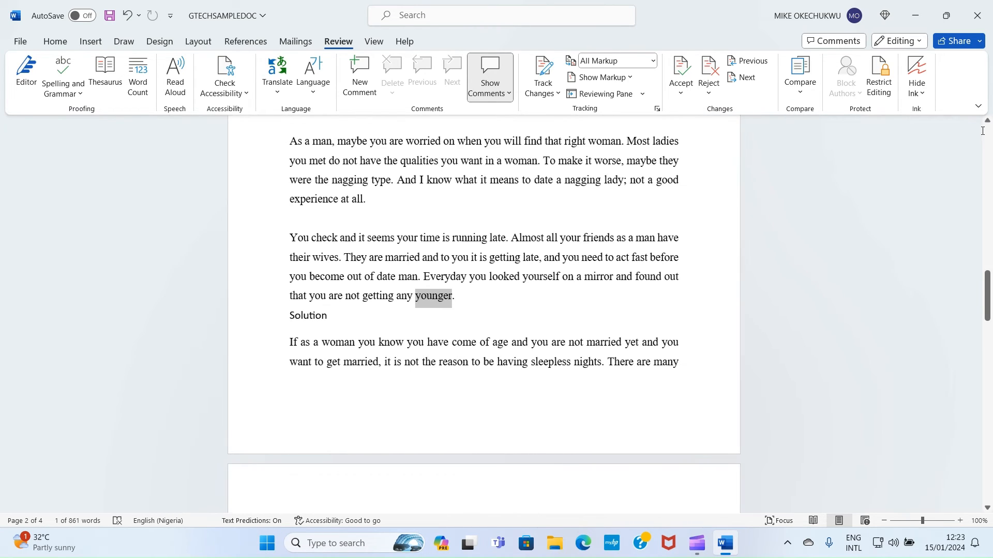
Check the word count statistics for the whole document with no text selected
{"action": "left_click", "coordinate": [439, 269]}
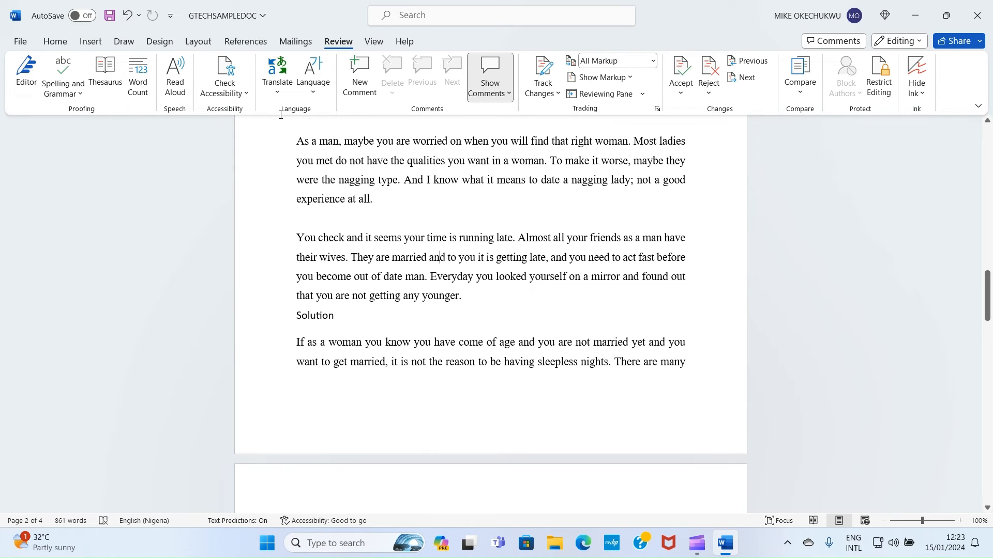
{"action": "left_click", "coordinate": [137, 78]}
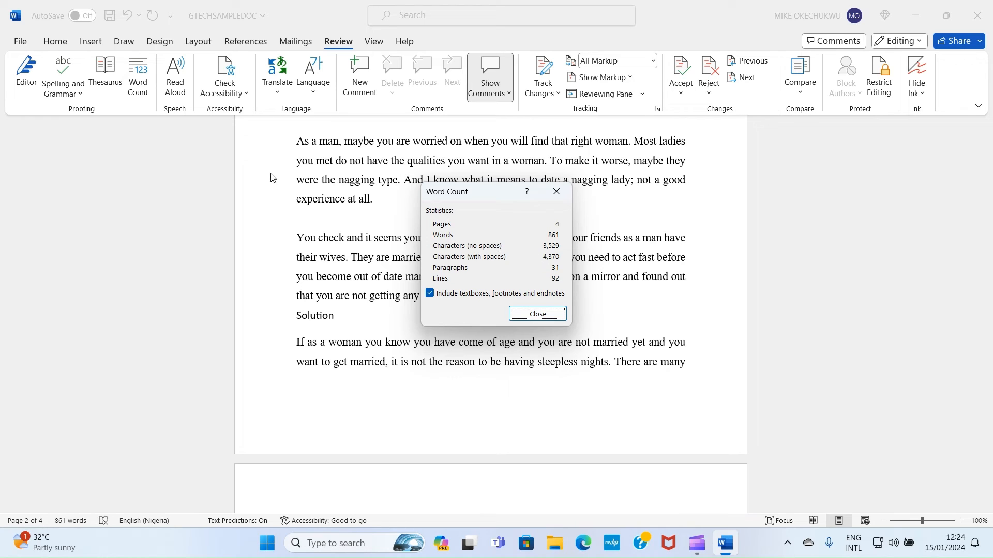
{"action": "left_click", "coordinate": [557, 192]}
Return to the start of the document and collapse the content under the WHO IS TO BE BLAMED heading
{"action": "key", "text": "ctrl+Home"}
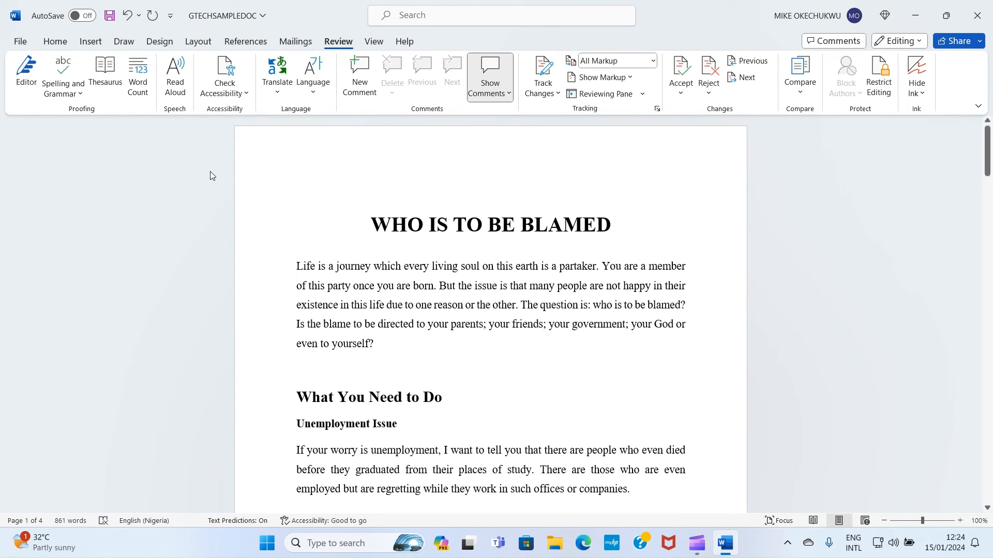
{"action": "left_click", "coordinate": [362, 226]}
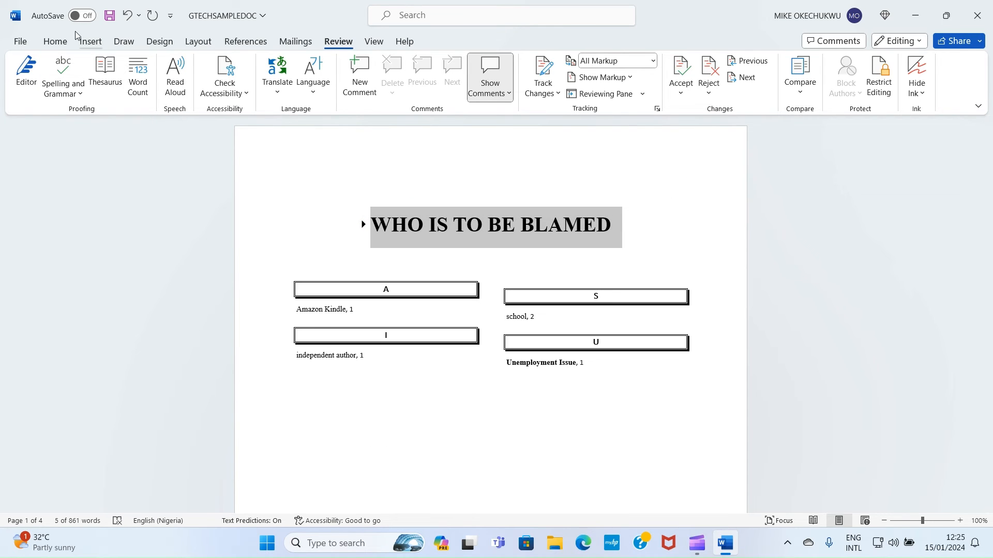
Undo the collapse of the WHO IS TO BE BLAMED heading and return to the start of the document
{"action": "left_click", "coordinate": [127, 17]}
{"action": "scroll", "coordinate": [360, 252], "scroll_direction": "up", "scroll_amount": 3}
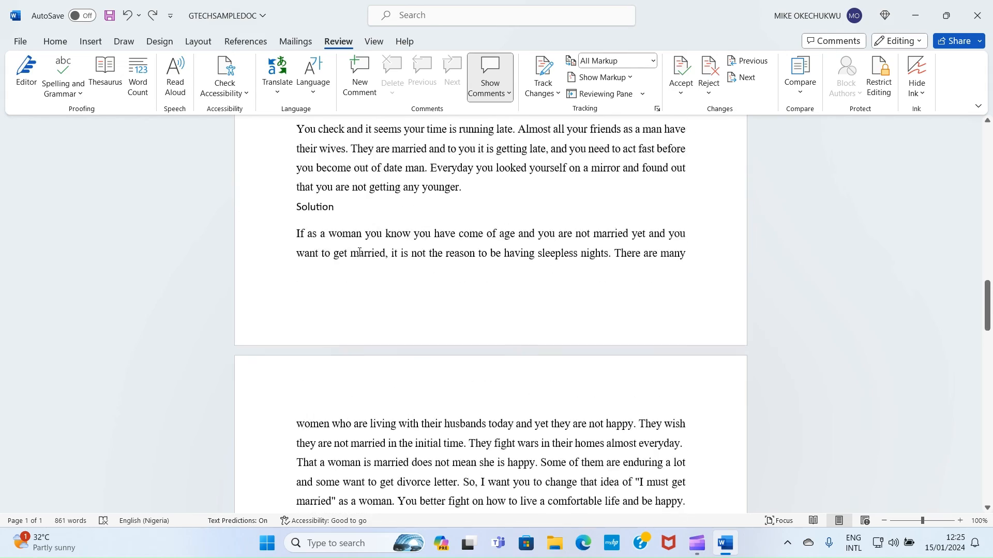
{"action": "scroll", "coordinate": [360, 252], "scroll_direction": "up", "scroll_amount": 15}
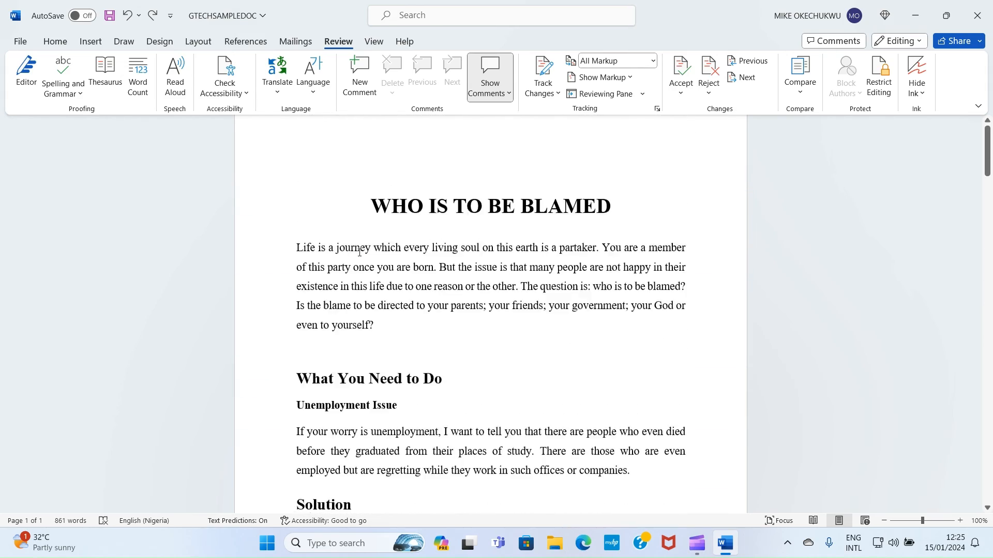
{"action": "scroll", "coordinate": [359, 252], "scroll_direction": "up", "scroll_amount": 1}
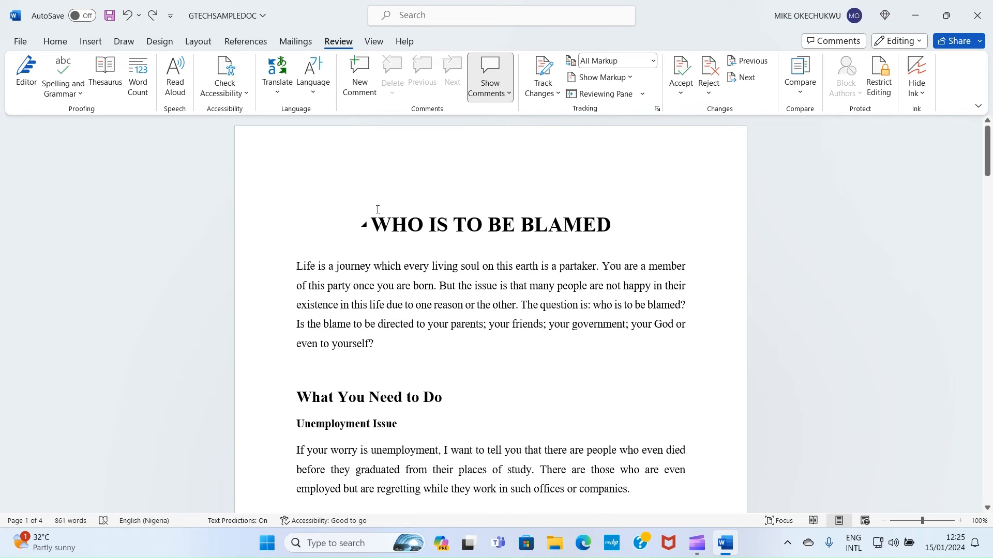
Have the document read aloud from the title, pause the reading in the first paragraph, and close the playback controls
{"action": "left_click", "coordinate": [172, 78]}
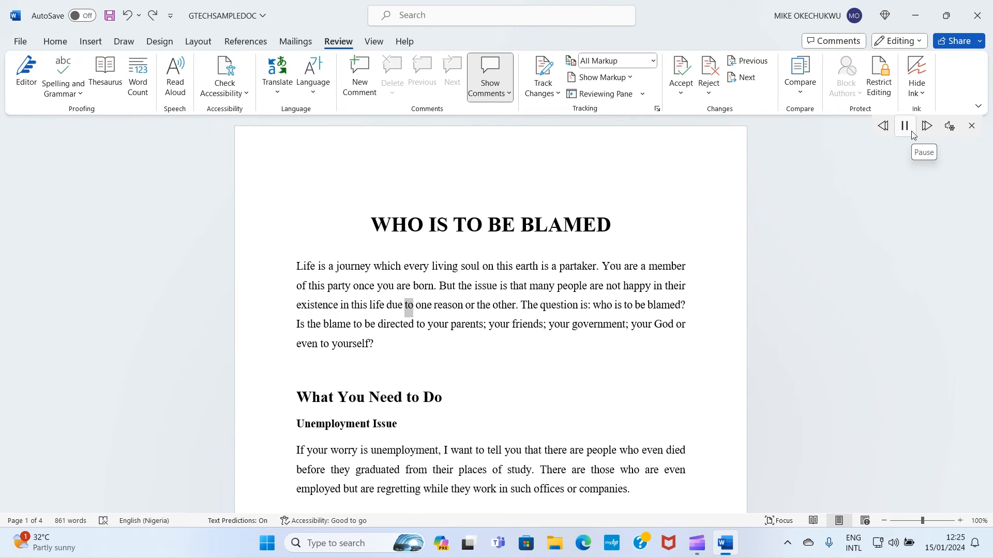
{"action": "left_click", "coordinate": [912, 133]}
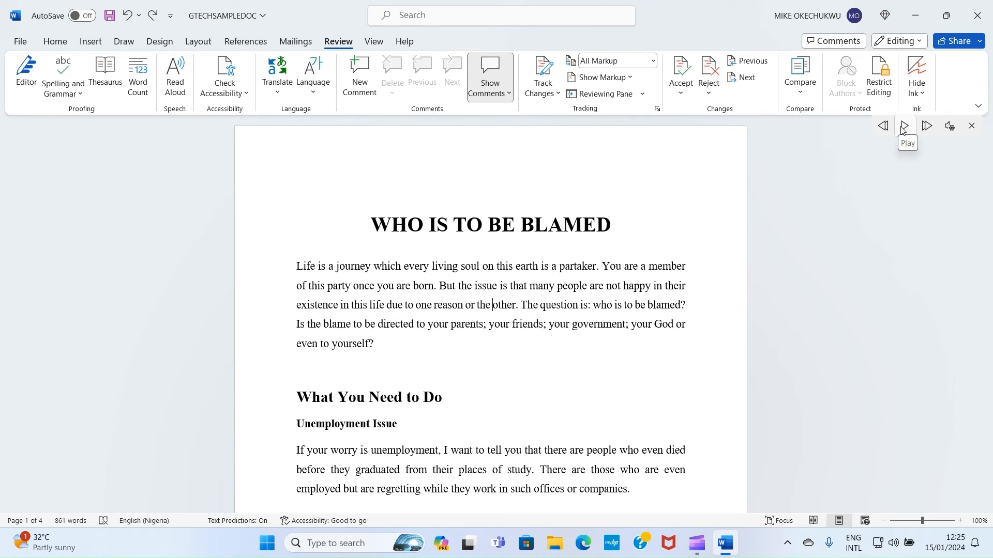
{"action": "left_click", "coordinate": [971, 126]}
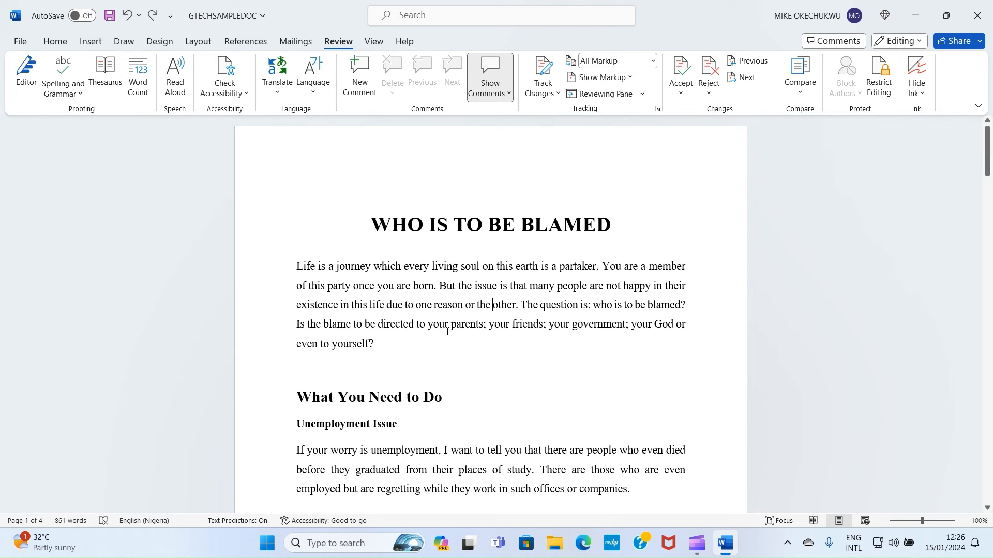
Show the document in Read Mode, browse through to the INDEX and back to the first screen, and leave the mode
{"action": "left_click", "coordinate": [374, 42]}
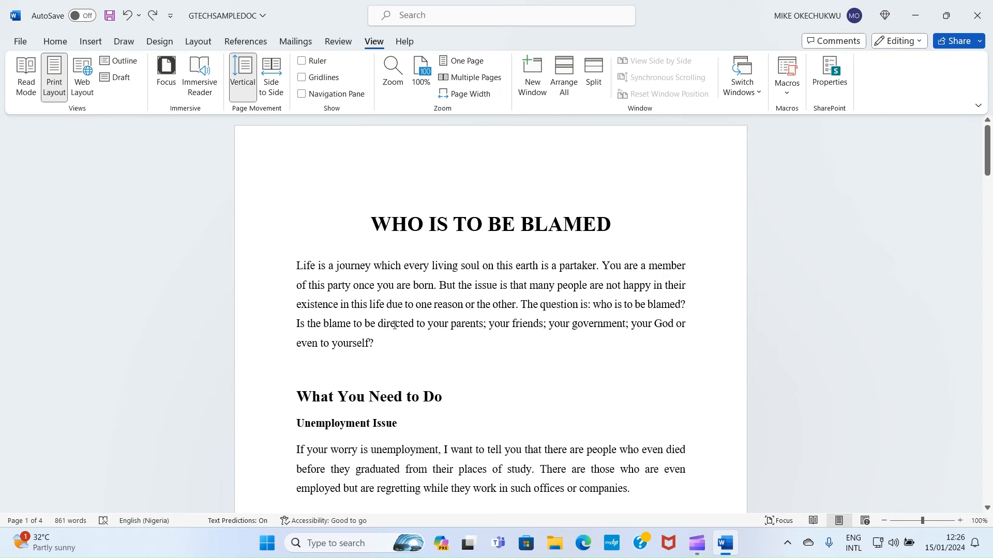
{"action": "left_click", "coordinate": [380, 347]}
{"action": "left_click", "coordinate": [24, 78]}
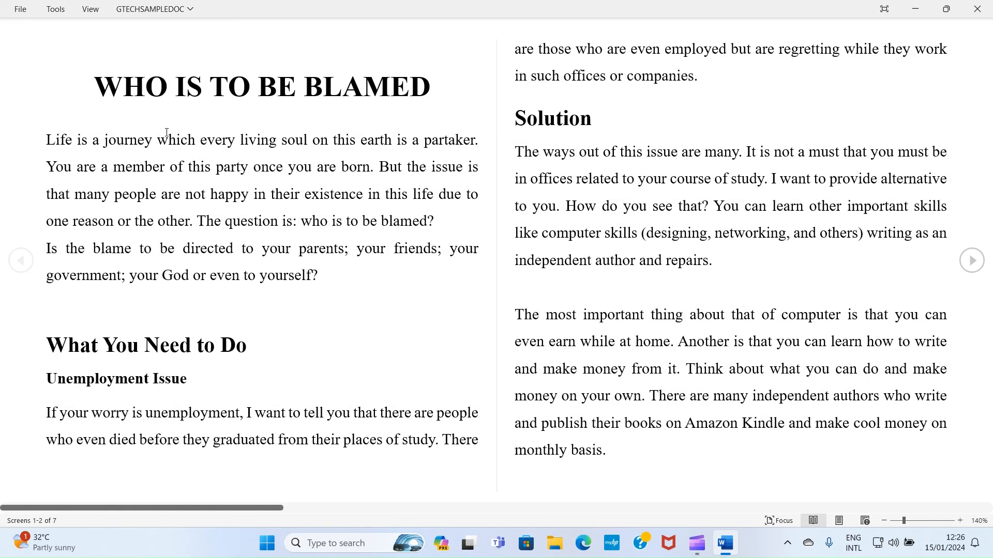
{"action": "scroll", "coordinate": [165, 186], "scroll_direction": "down", "scroll_amount": 3}
{"action": "scroll", "coordinate": [167, 190], "scroll_direction": "down", "scroll_amount": 3}
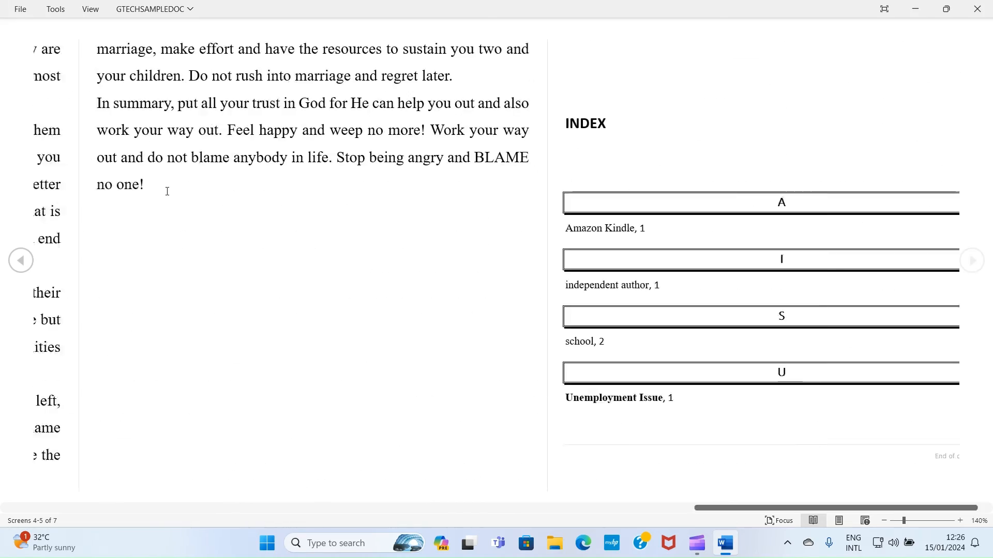
{"action": "scroll", "coordinate": [167, 191], "scroll_direction": "up", "scroll_amount": 4}
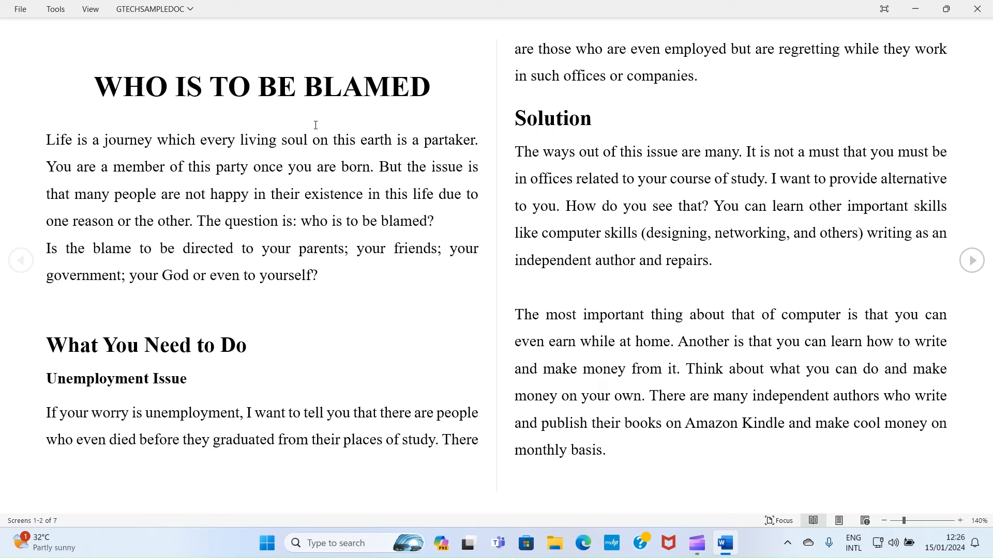
{"action": "key", "text": "Escape"}
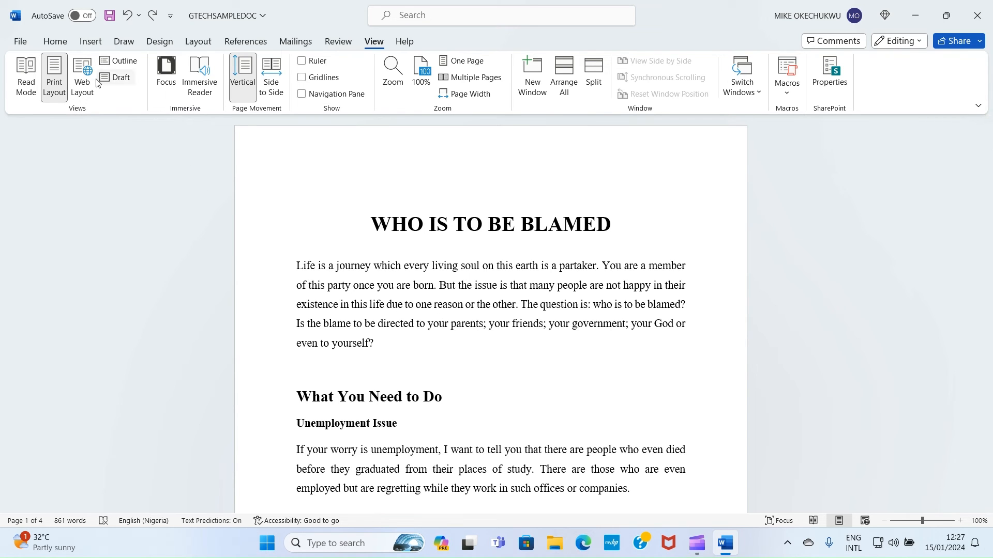
View the document in Web Layout, look through its text, and return to Print Layout
{"action": "left_click", "coordinate": [82, 89]}
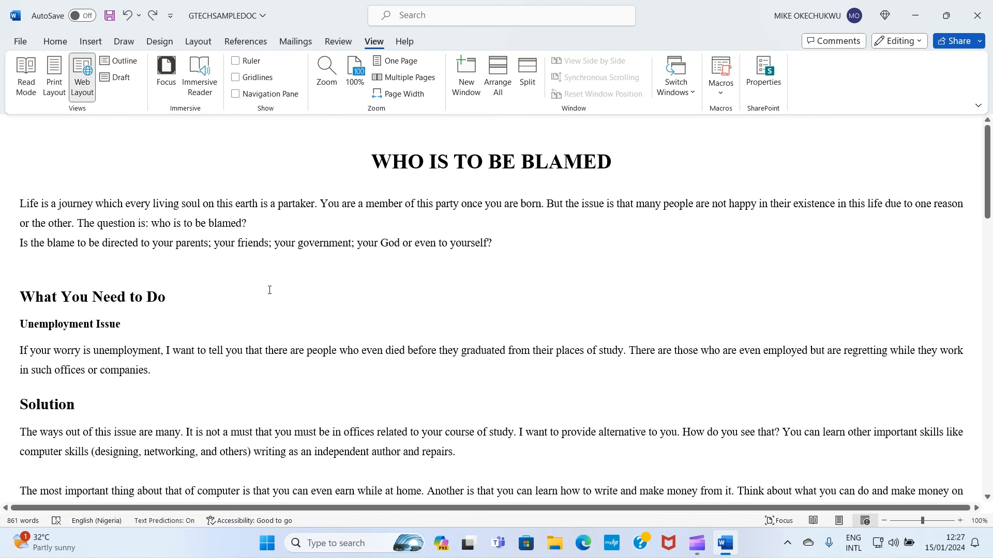
{"action": "scroll", "coordinate": [288, 283], "scroll_direction": "down", "scroll_amount": 6}
{"action": "scroll", "coordinate": [290, 284], "scroll_direction": "down", "scroll_amount": 15}
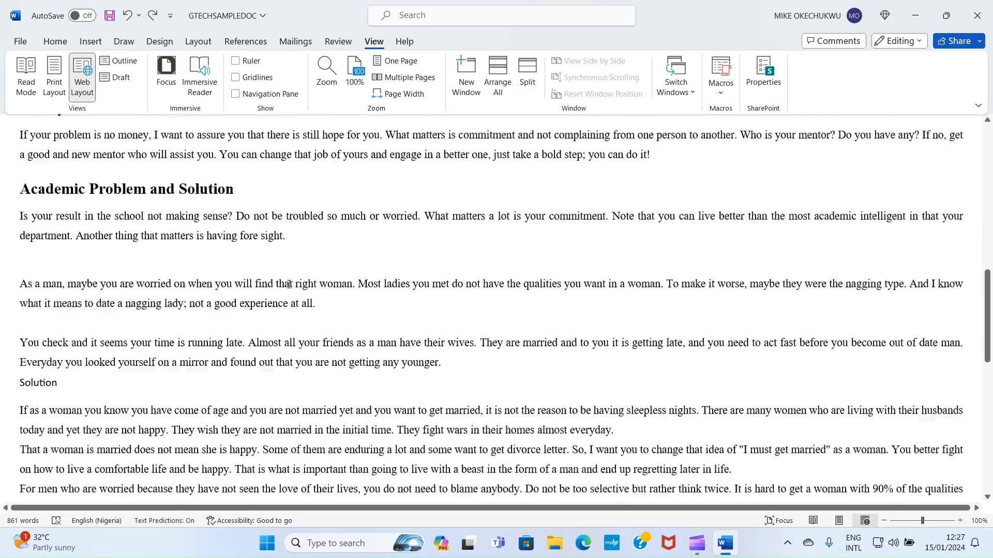
{"action": "scroll", "coordinate": [291, 282], "scroll_direction": "up", "scroll_amount": 15}
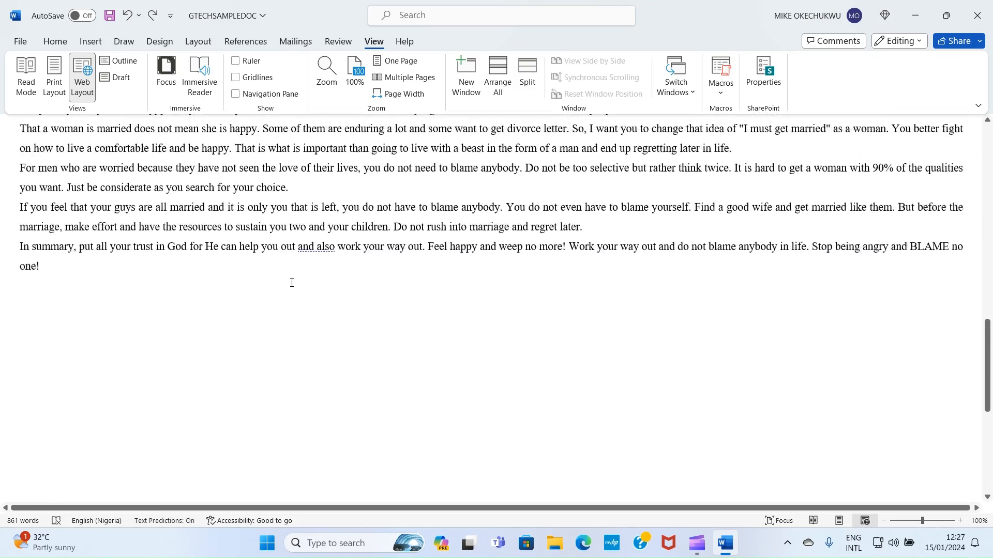
{"action": "scroll", "coordinate": [292, 282], "scroll_direction": "up", "scroll_amount": 1}
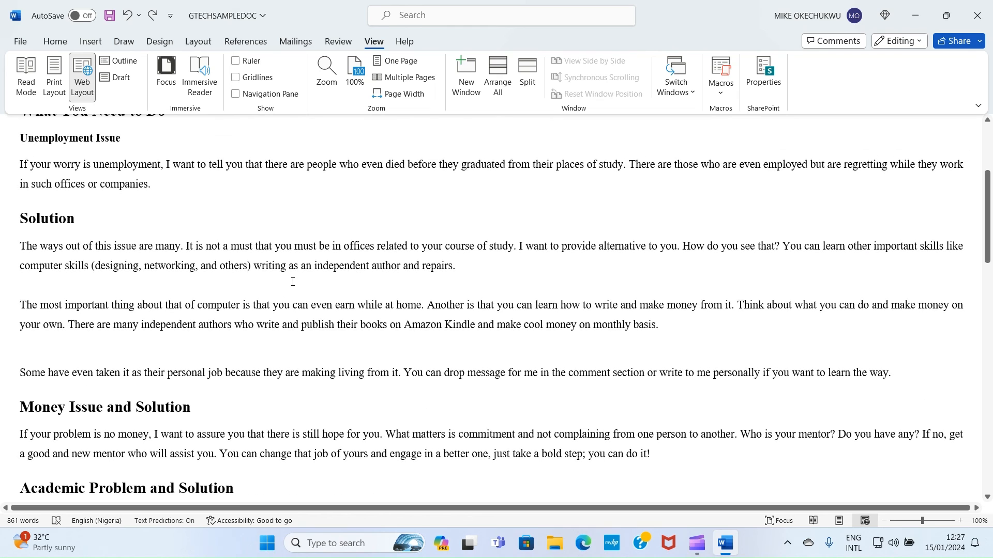
{"action": "left_click", "coordinate": [53, 83]}
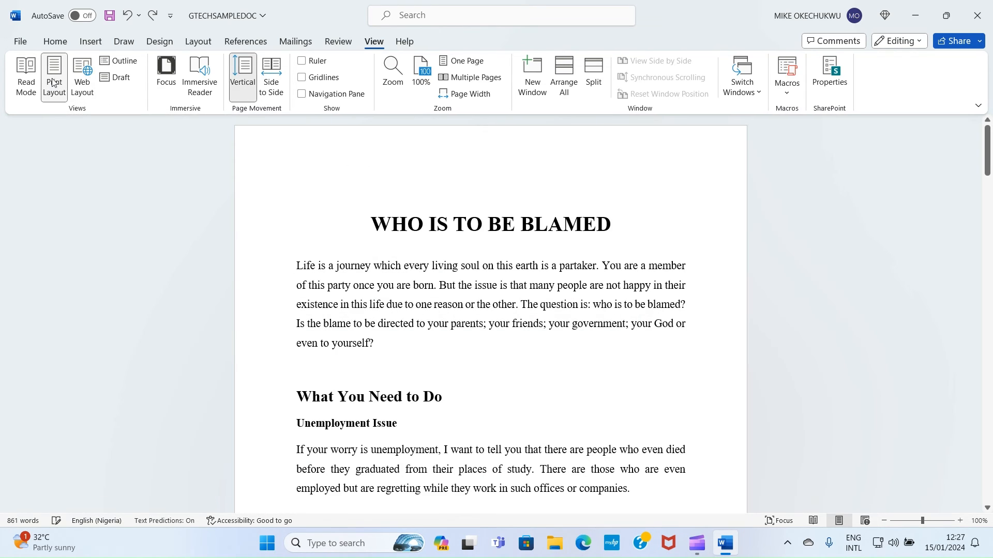
{"action": "left_click", "coordinate": [55, 41]}
{"action": "left_click", "coordinate": [405, 41]}
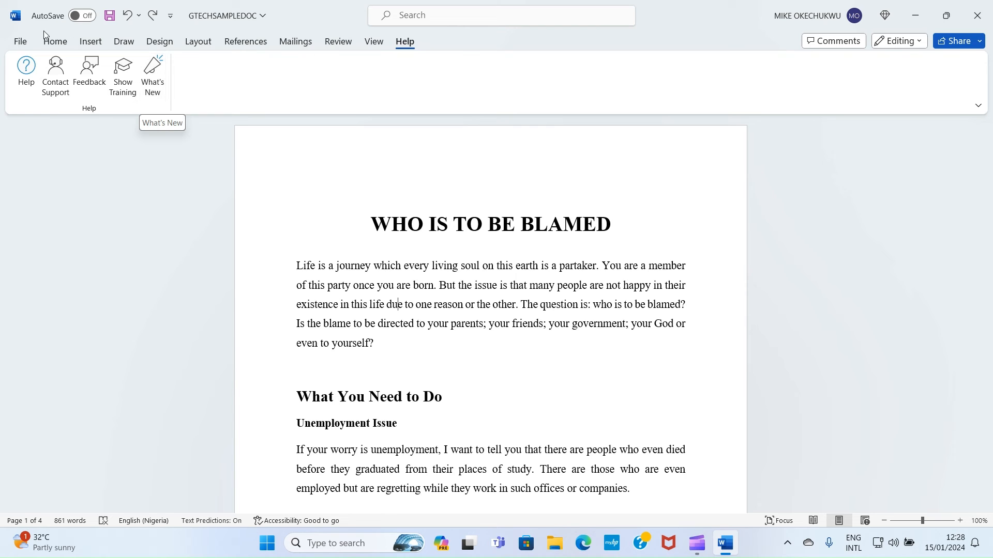
{"action": "left_click", "coordinate": [55, 42]}
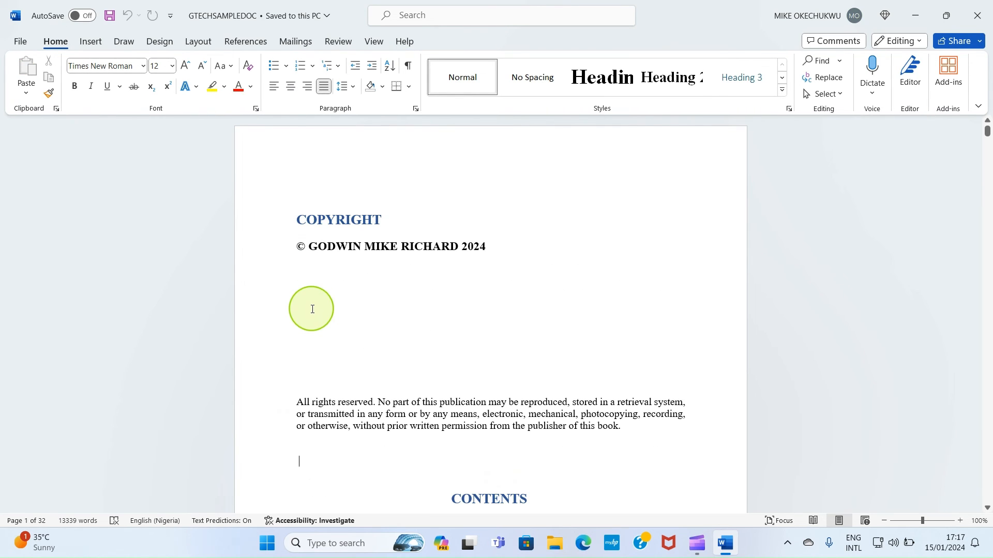
{"action": "left_click", "coordinate": [305, 277]}
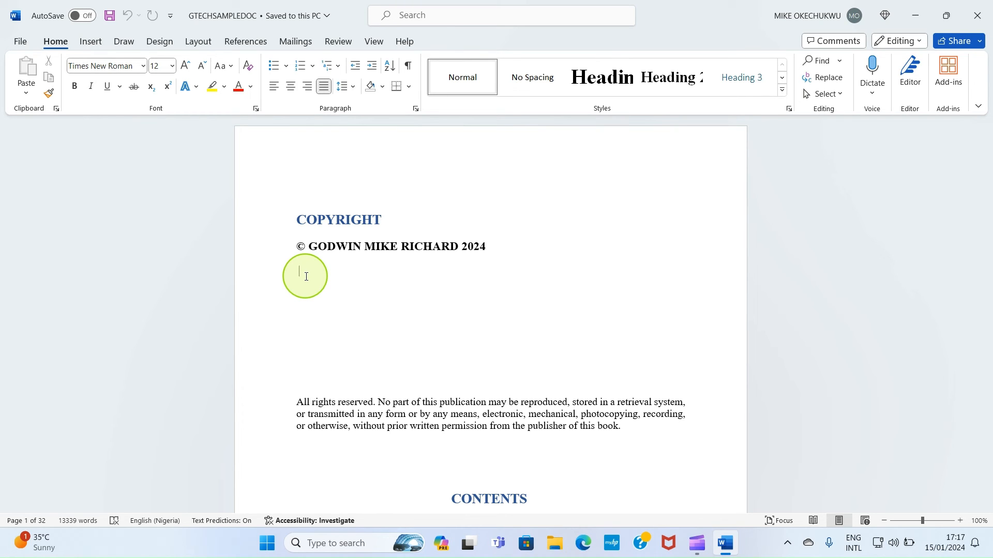
{"action": "scroll", "coordinate": [306, 276], "scroll_direction": "down", "scroll_amount": 3}
{"action": "scroll", "coordinate": [306, 275], "scroll_direction": "up", "scroll_amount": 3}
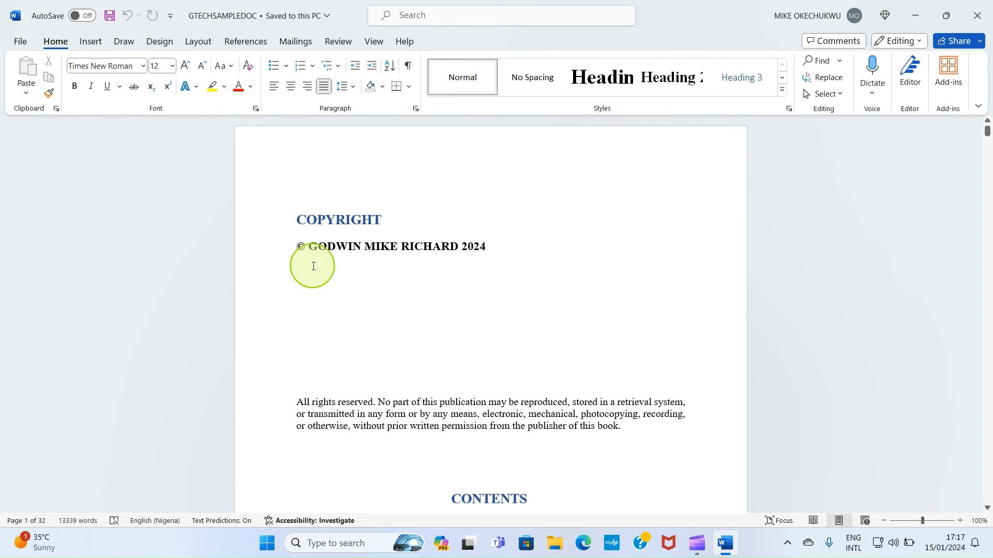
{"action": "scroll", "coordinate": [313, 266], "scroll_direction": "down", "scroll_amount": 4}
{"action": "scroll", "coordinate": [313, 278], "scroll_direction": "up", "scroll_amount": 2}
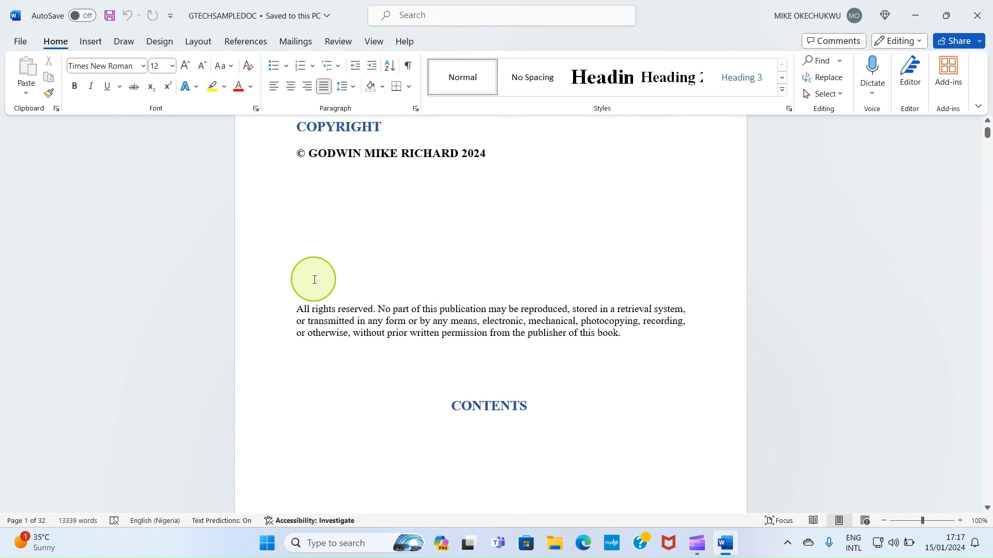
{"action": "scroll", "coordinate": [314, 280], "scroll_direction": "up", "scroll_amount": 2}
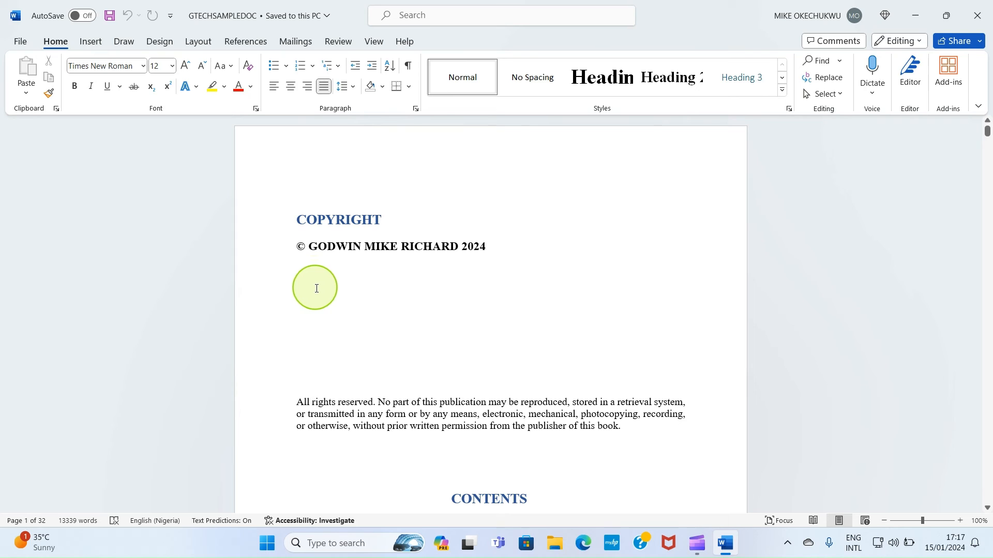
{"action": "left_click", "coordinate": [302, 322]}
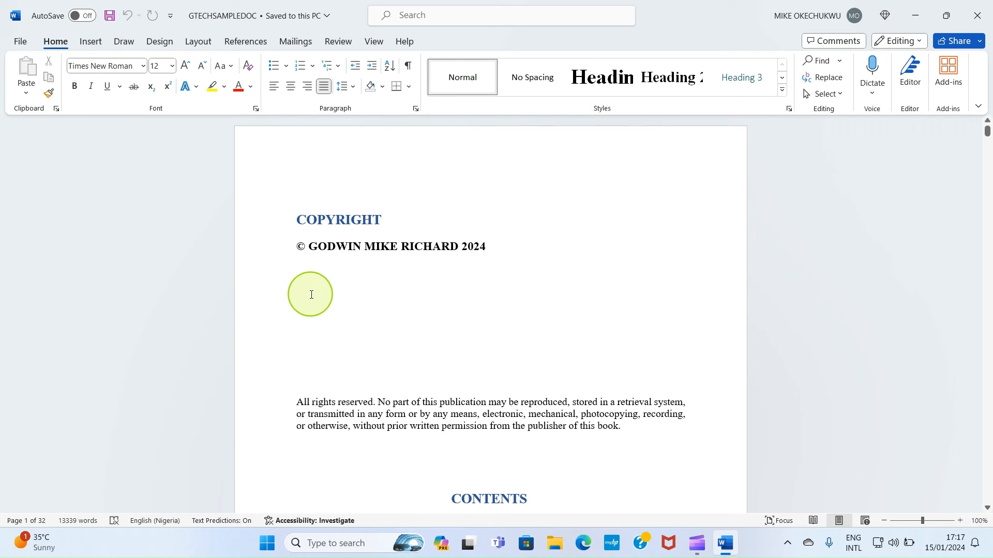
{"action": "left_click", "coordinate": [324, 353]}
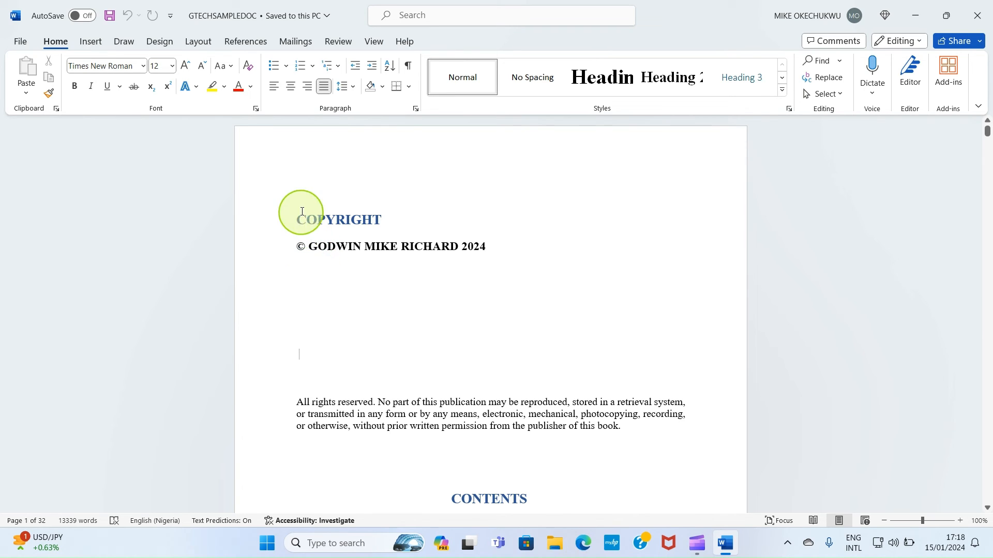
{"action": "left_click", "coordinate": [314, 286]}
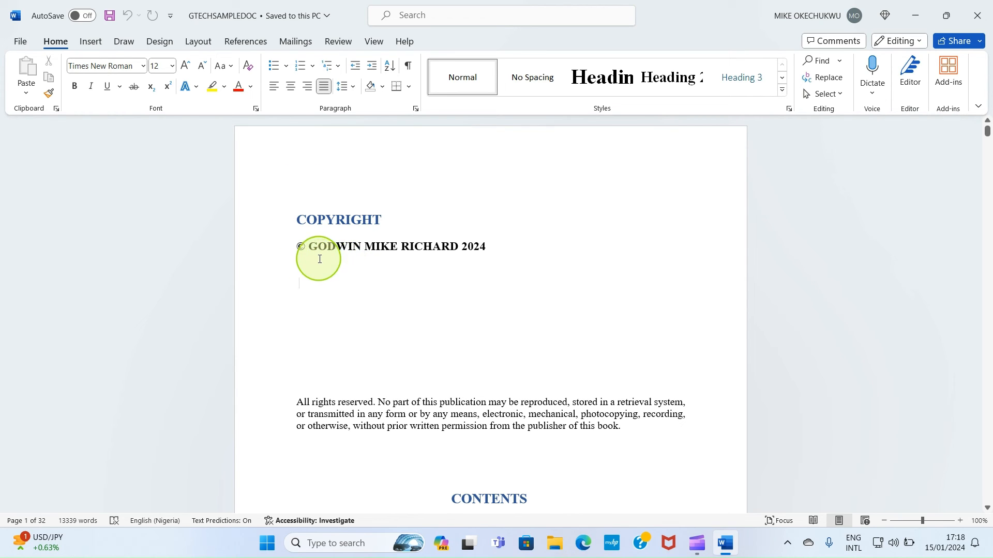
Insert page numbers at the bottom of the page in the Plain Number 2 style, starting from the COPYRIGHT page
{"action": "left_click", "coordinate": [291, 193]}
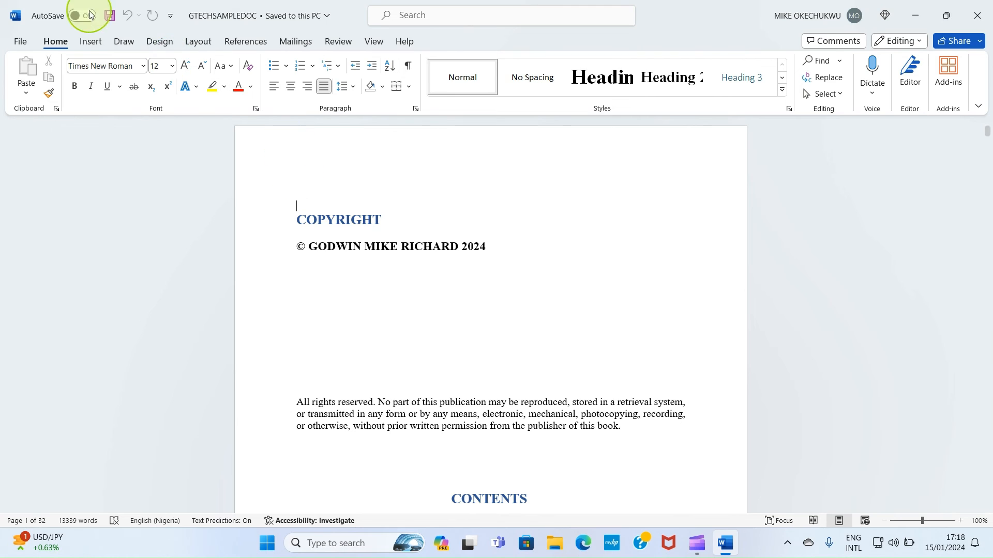
{"action": "left_click", "coordinate": [91, 46]}
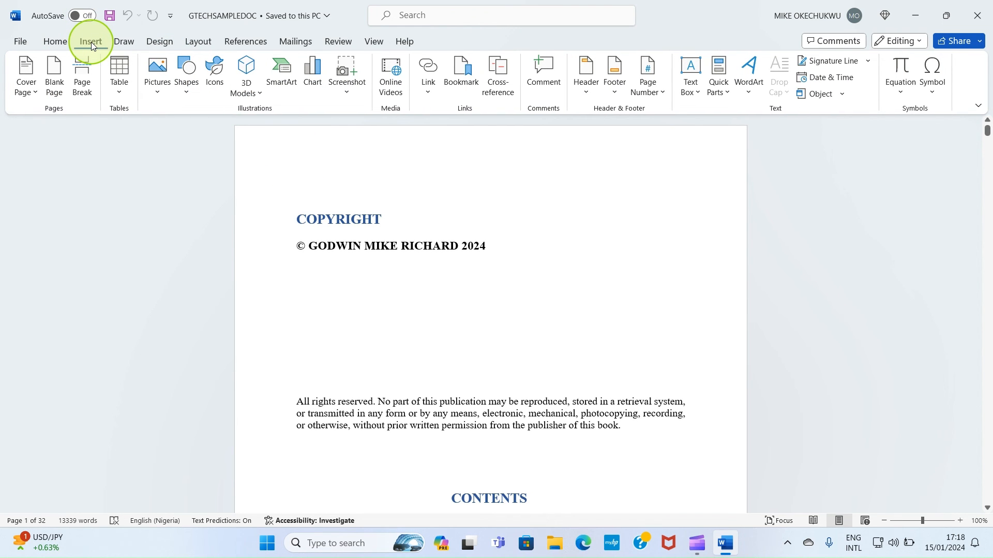
{"action": "left_click", "coordinate": [654, 94]}
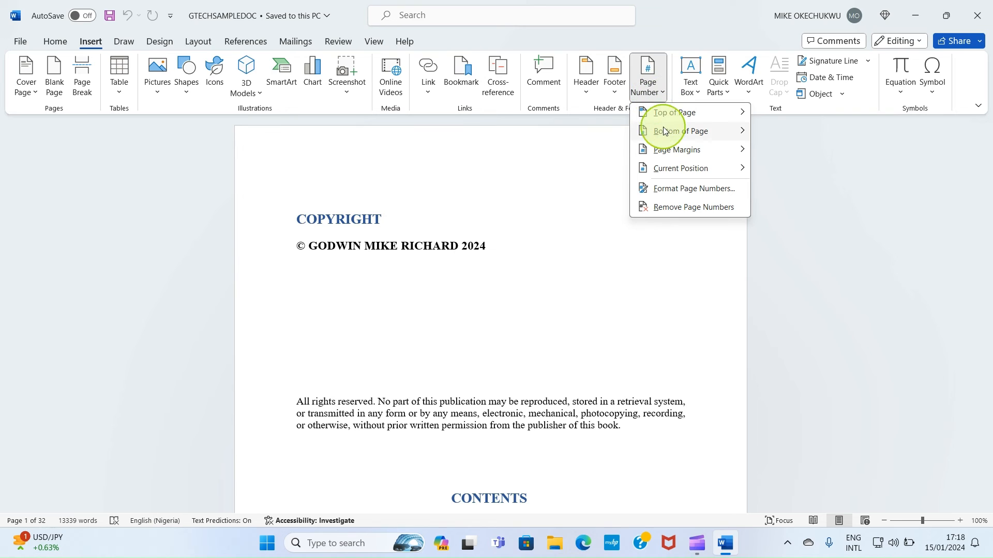
{"action": "left_click", "coordinate": [679, 117]}
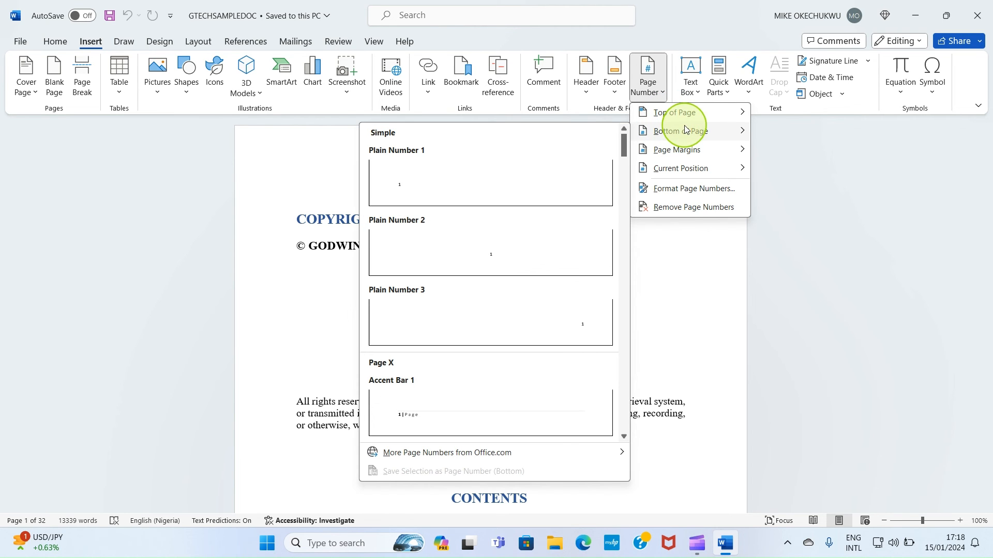
{"action": "mouse_move", "coordinate": [677, 150]}
{"action": "mouse_move", "coordinate": [676, 133]}
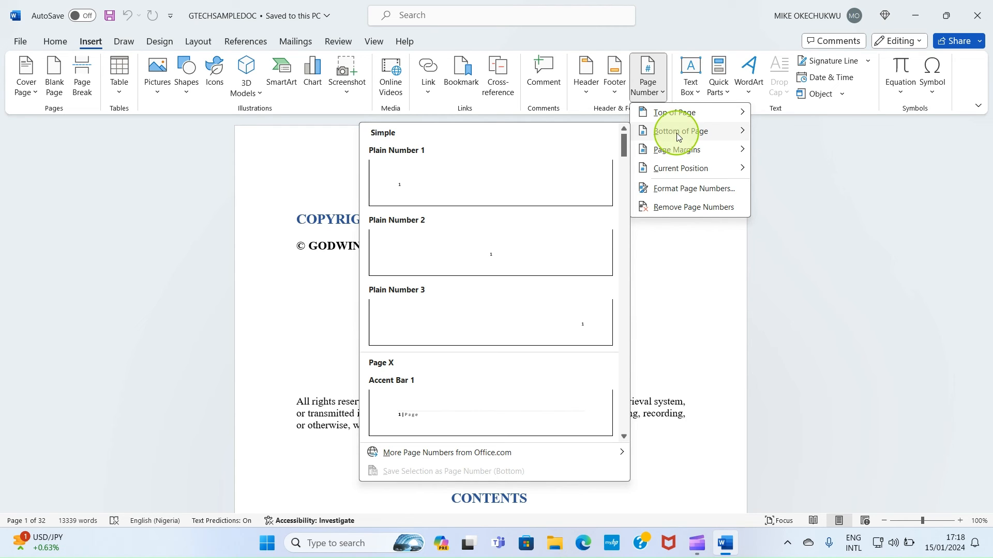
{"action": "left_click", "coordinate": [476, 244]}
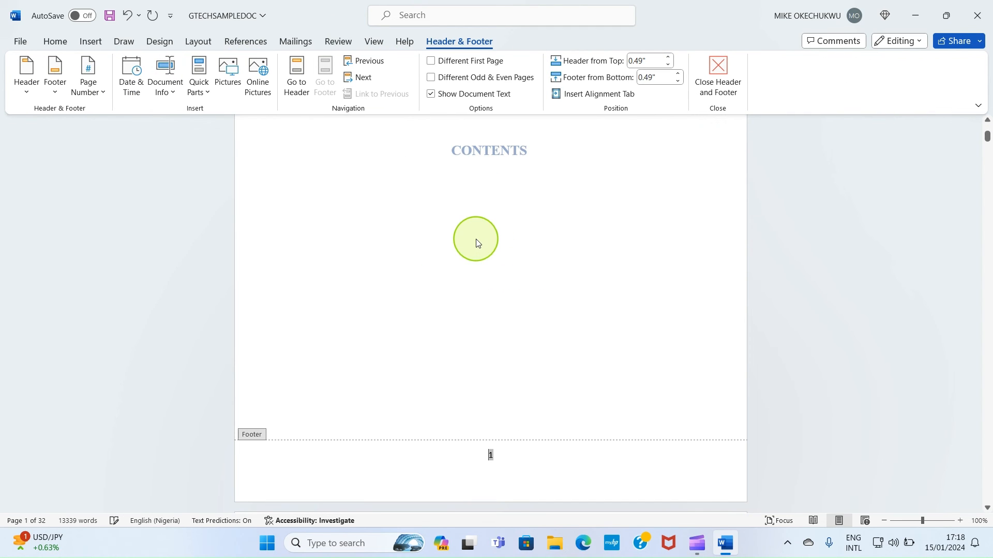
Examine the page numbers in the footers from the CONTENTS page through the start of Chapter 1, and return to the COPYRIGHT page
{"action": "scroll", "coordinate": [502, 305], "scroll_direction": "down", "scroll_amount": 5}
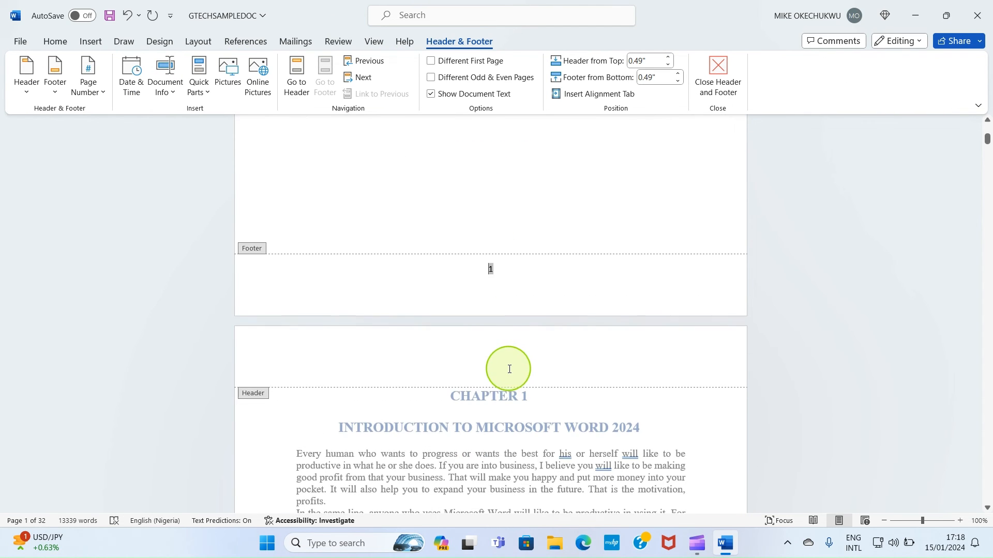
{"action": "scroll", "coordinate": [509, 369], "scroll_direction": "down", "scroll_amount": 12}
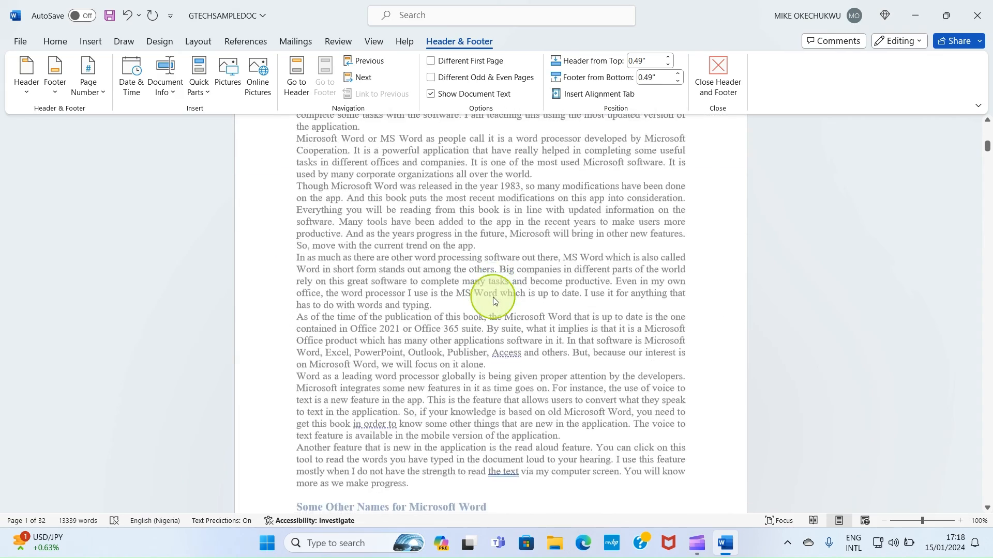
{"action": "scroll", "coordinate": [492, 297], "scroll_direction": "down", "scroll_amount": 13}
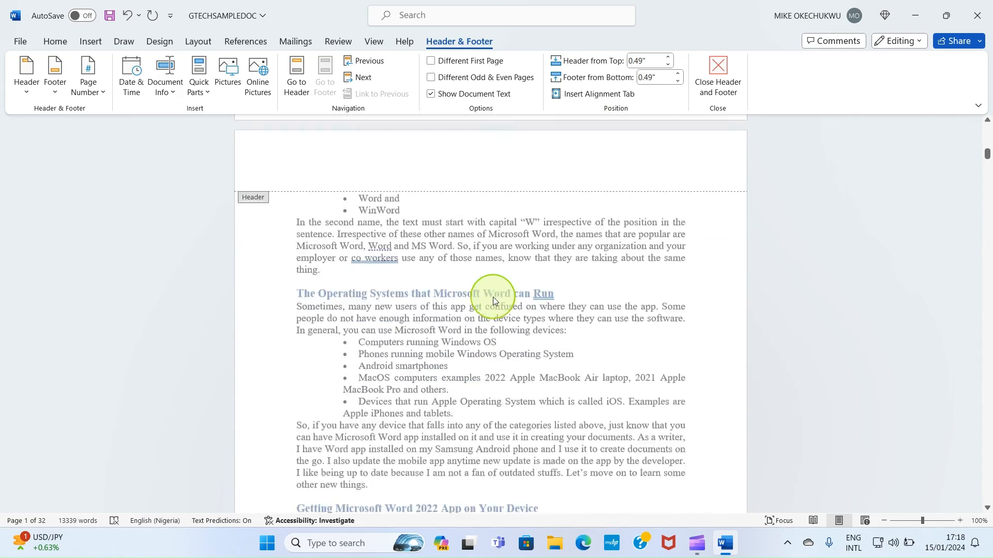
{"action": "scroll", "coordinate": [493, 297], "scroll_direction": "down", "scroll_amount": 4}
{"action": "scroll", "coordinate": [492, 297], "scroll_direction": "up", "scroll_amount": 6}
{"action": "scroll", "coordinate": [492, 297], "scroll_direction": "down", "scroll_amount": 10}
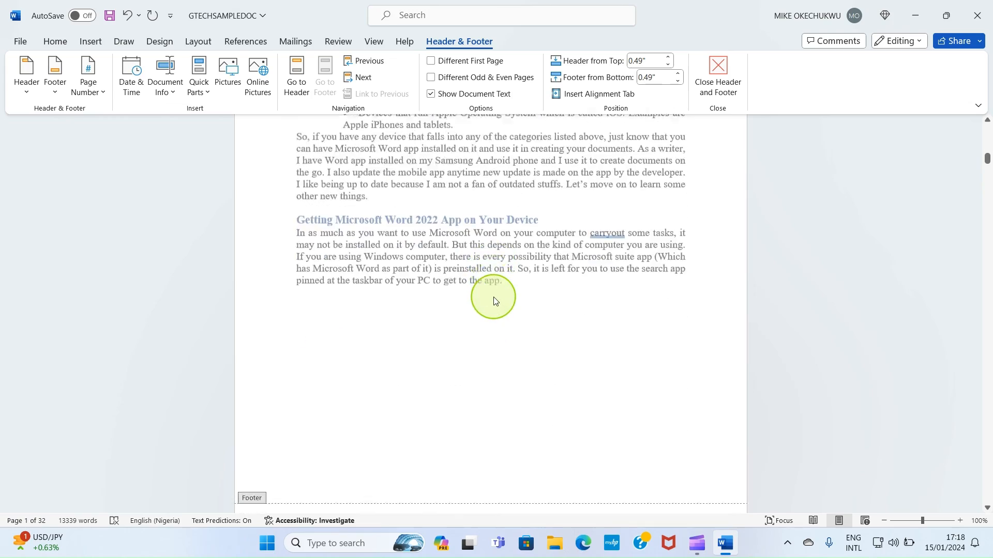
{"action": "scroll", "coordinate": [494, 301], "scroll_direction": "down", "scroll_amount": 18}
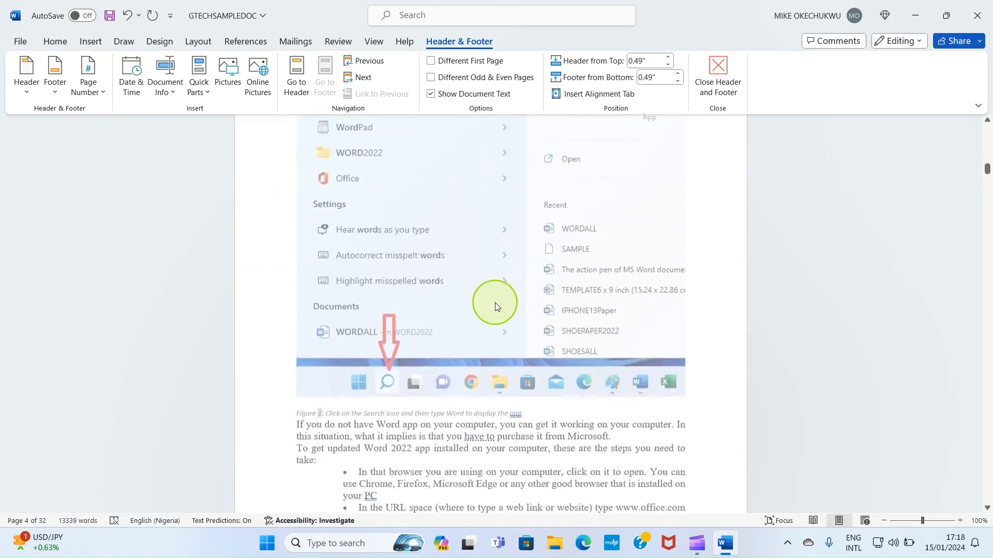
{"action": "scroll", "coordinate": [495, 306], "scroll_direction": "up", "scroll_amount": 20}
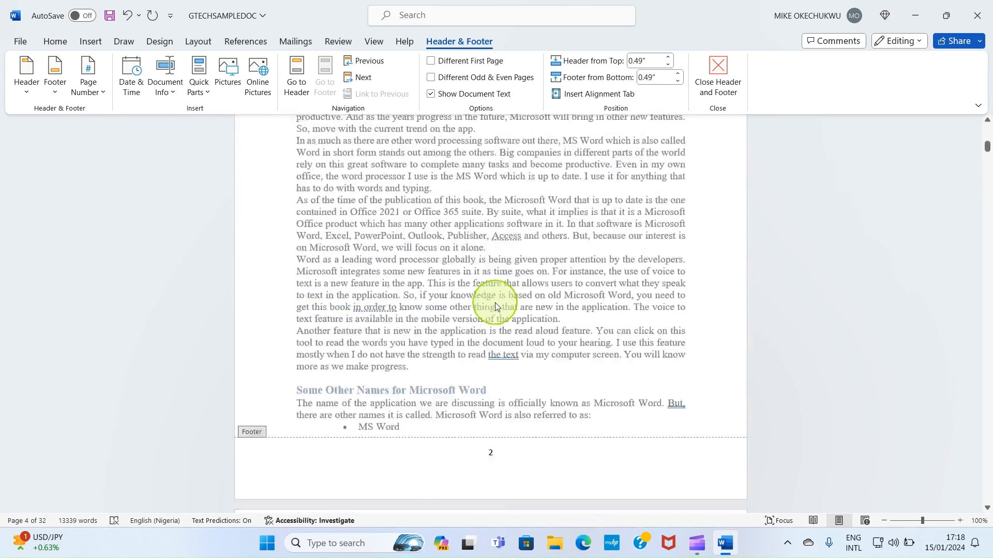
{"action": "scroll", "coordinate": [495, 306], "scroll_direction": "up", "scroll_amount": 20}
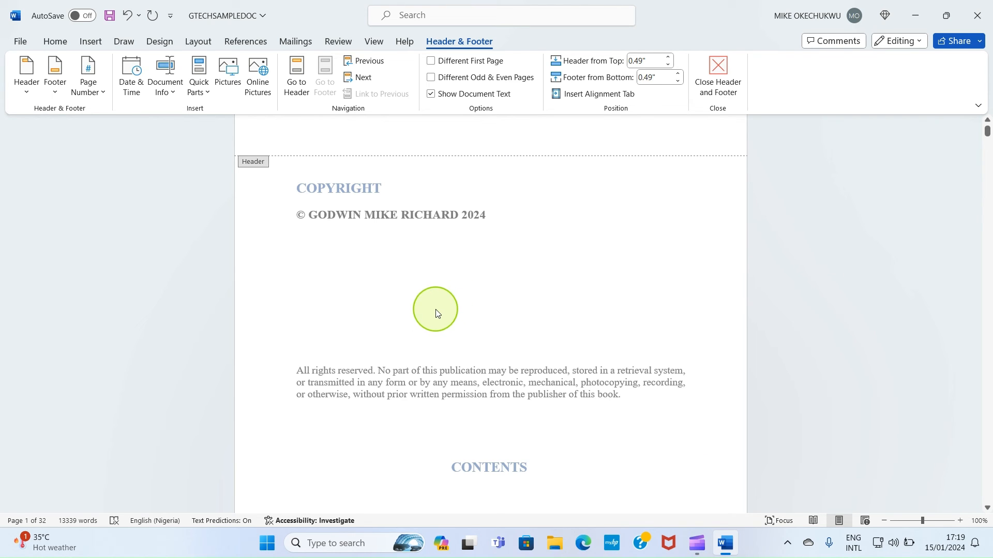
Leave footer editing and check the page numbers from the CONTENTS page into Chapter 1, ending back at the COPYRIGHT heading
{"action": "scroll", "coordinate": [435, 305], "scroll_direction": "down", "scroll_amount": 5}
{"action": "double_click", "coordinate": [434, 298]}
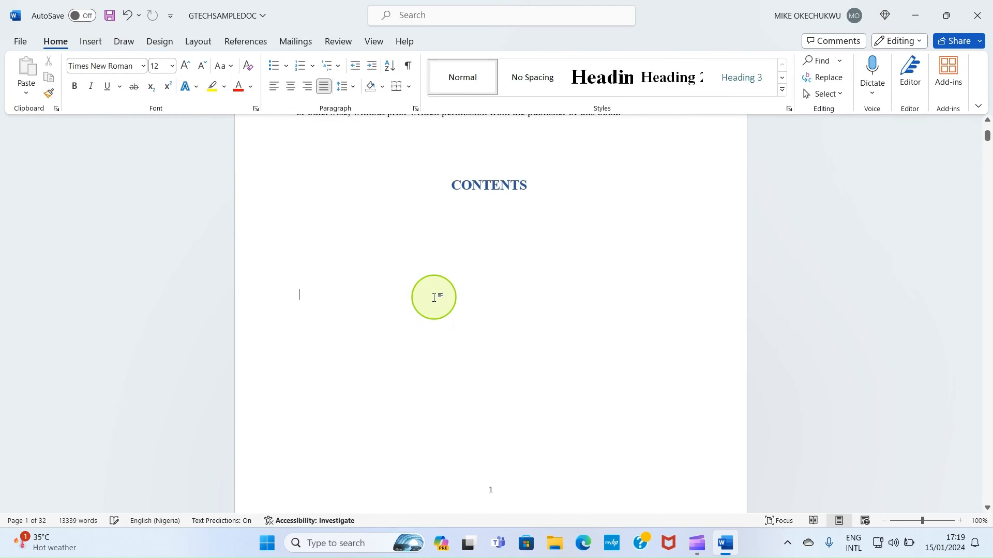
{"action": "scroll", "coordinate": [434, 298], "scroll_direction": "down", "scroll_amount": 20}
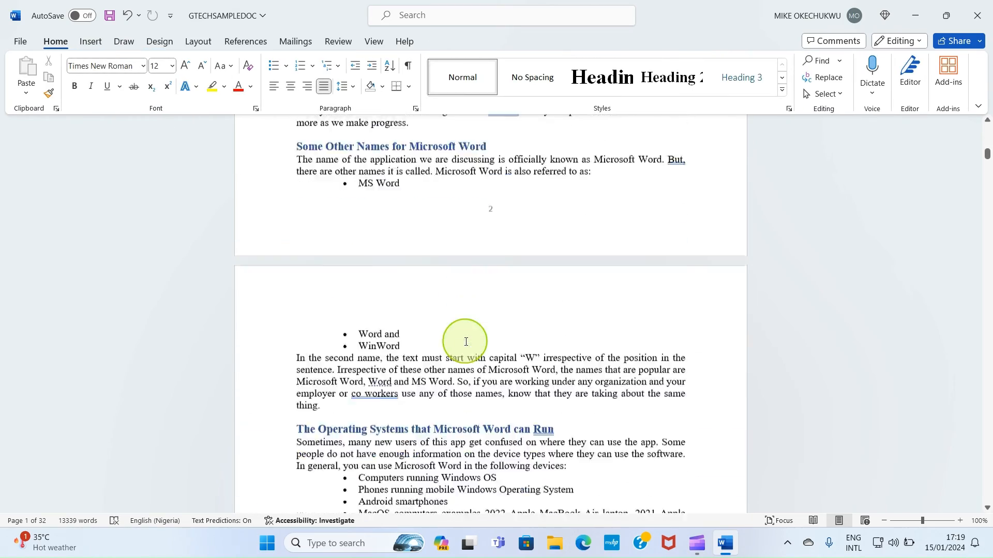
{"action": "scroll", "coordinate": [466, 341], "scroll_direction": "down", "scroll_amount": 2}
{"action": "scroll", "coordinate": [465, 341], "scroll_direction": "up", "scroll_amount": 4}
{"action": "scroll", "coordinate": [465, 342], "scroll_direction": "down", "scroll_amount": 15}
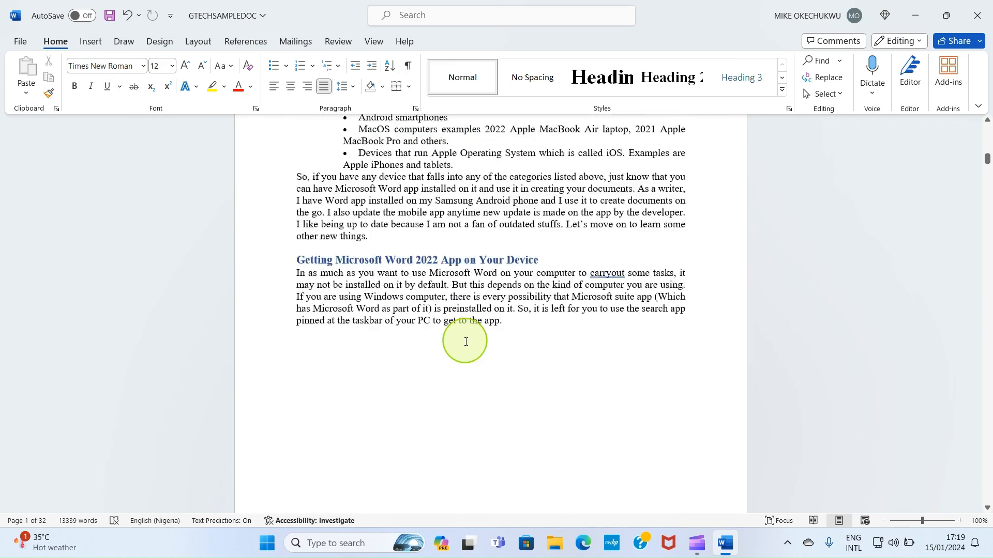
{"action": "scroll", "coordinate": [466, 342], "scroll_direction": "up", "scroll_amount": 5}
{"action": "scroll", "coordinate": [466, 341], "scroll_direction": "up", "scroll_amount": 15}
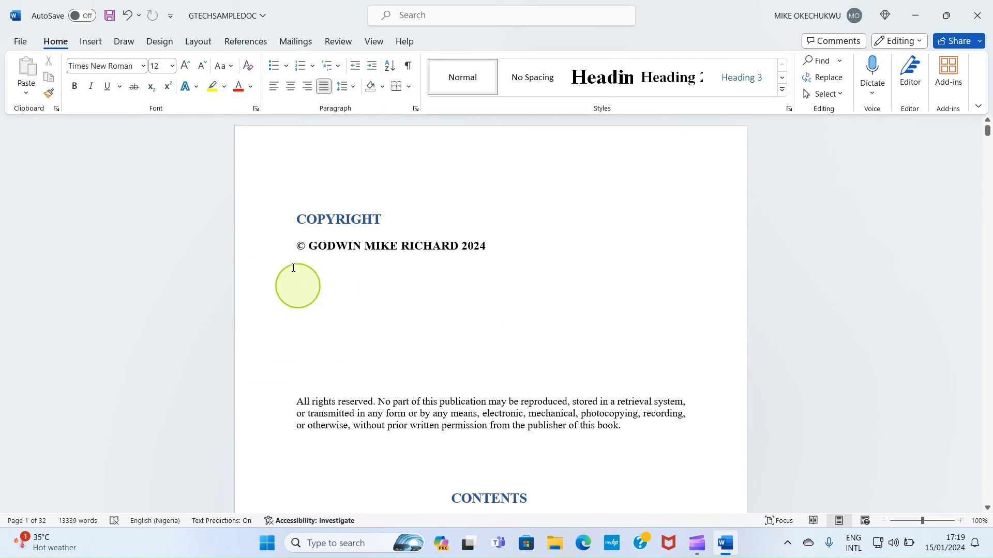
Undo the page number insertion and check the bottom of the first page above CHAPTER 1
{"action": "left_click", "coordinate": [120, 14]}
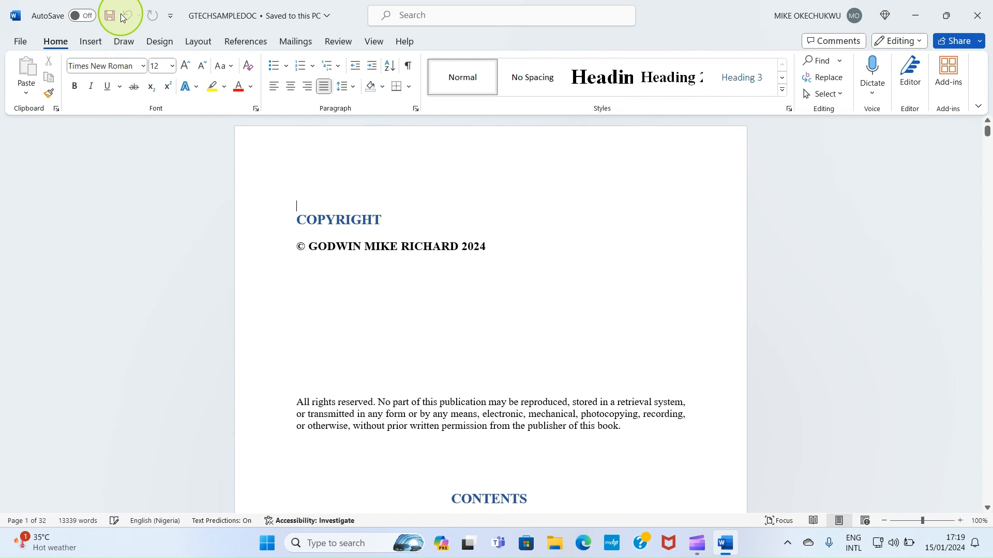
{"action": "scroll", "coordinate": [382, 342], "scroll_direction": "down", "scroll_amount": 10}
{"action": "scroll", "coordinate": [434, 377], "scroll_direction": "down", "scroll_amount": 3}
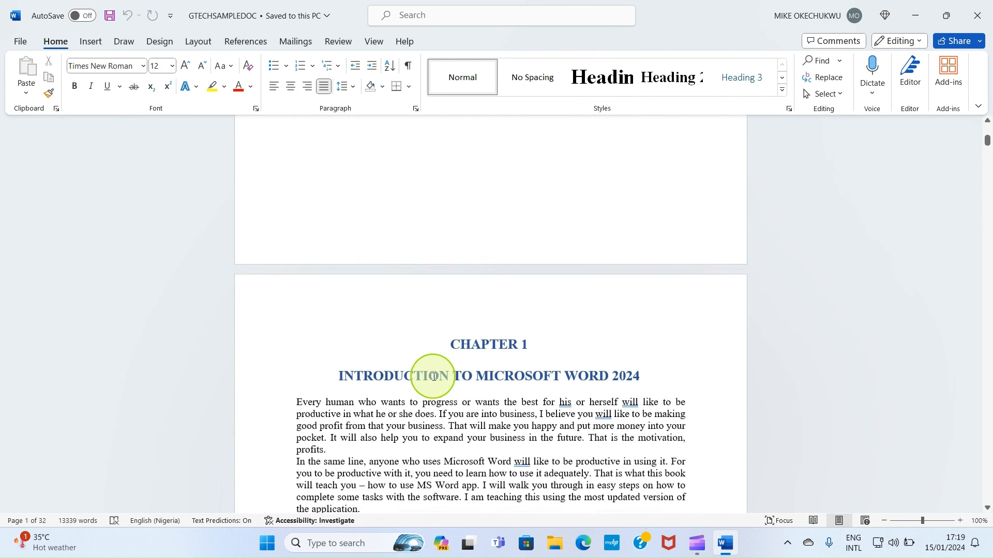
{"action": "scroll", "coordinate": [433, 377], "scroll_direction": "up", "scroll_amount": 10}
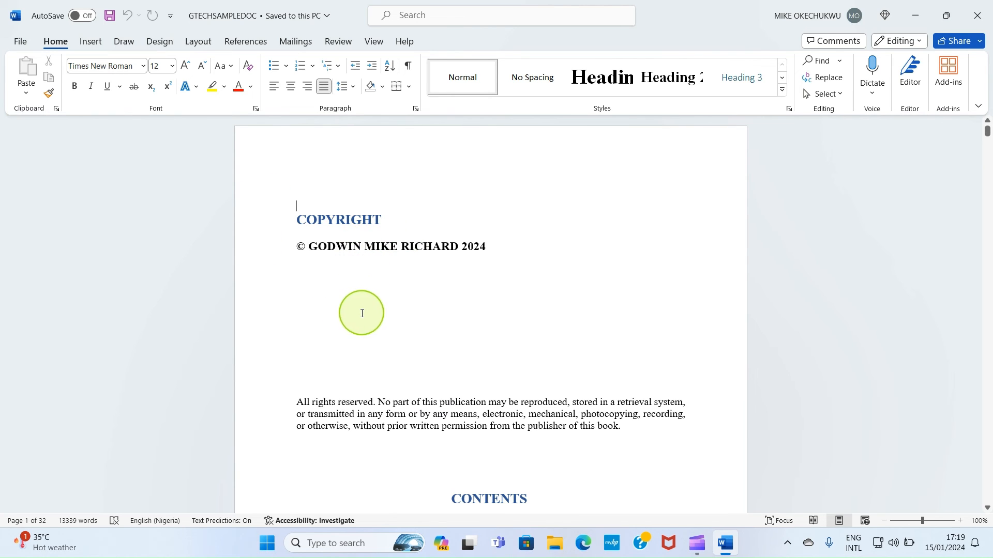
Insert blank lines below the copyright notice until the CONTENTS heading moves onto its own page
{"action": "scroll", "coordinate": [435, 370], "scroll_direction": "down", "scroll_amount": 3}
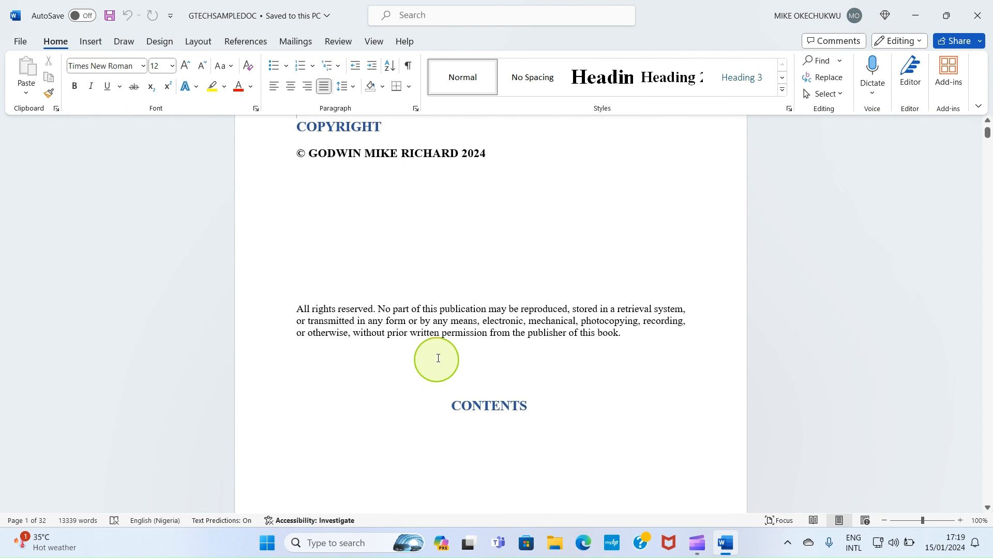
{"action": "left_click", "coordinate": [463, 371]}
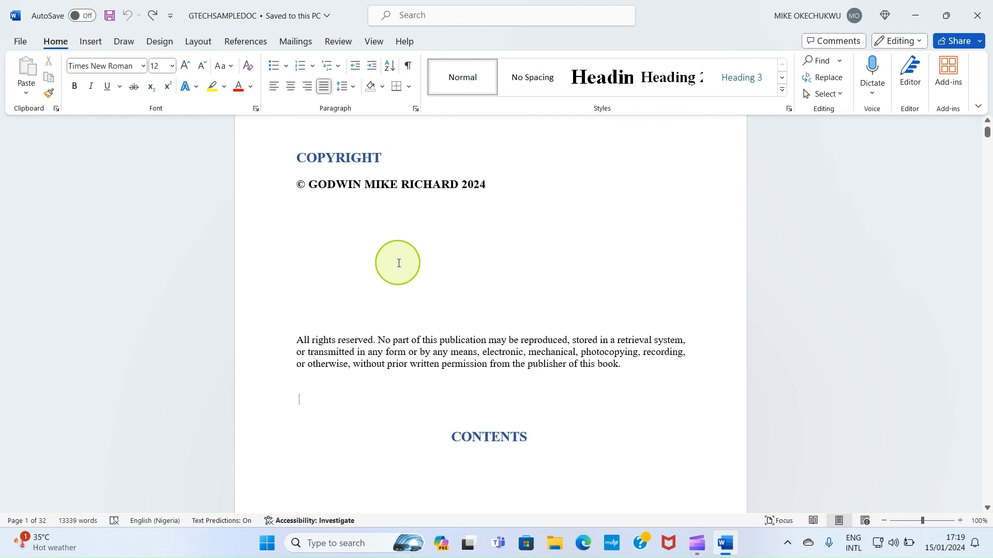
{"action": "scroll", "coordinate": [491, 336], "scroll_direction": "down", "scroll_amount": 3}
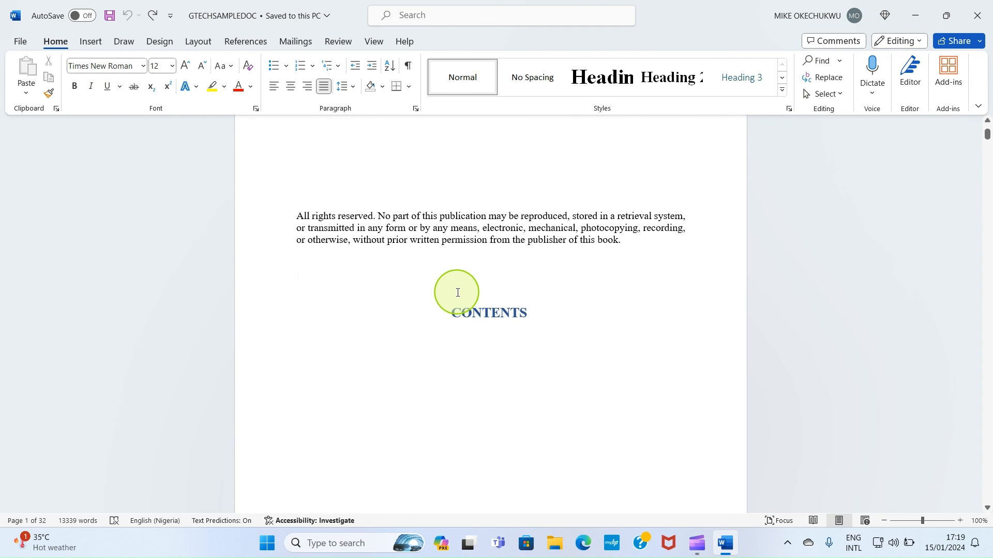
{"action": "key", "text": "Return"}
{"action": "key", "text": "Return"}
{"action": "key", "text": "Return"}
{"action": "key", "text": "Return"}
{"action": "key", "text": "Return"}
{"action": "key", "text": "Return"}
{"action": "key", "text": "Return"}
{"action": "key", "text": "Return"}
{"action": "key", "text": "Return"}
{"action": "key", "text": "Return"}
{"action": "key", "text": "Return"}
{"action": "key", "text": "Return"}
{"action": "key", "text": "Return"}
{"action": "key", "text": "Return"}
{"action": "key", "text": "Return"}
{"action": "key", "text": "Return"}
{"action": "key", "text": "Return"}
{"action": "key", "text": "Return"}
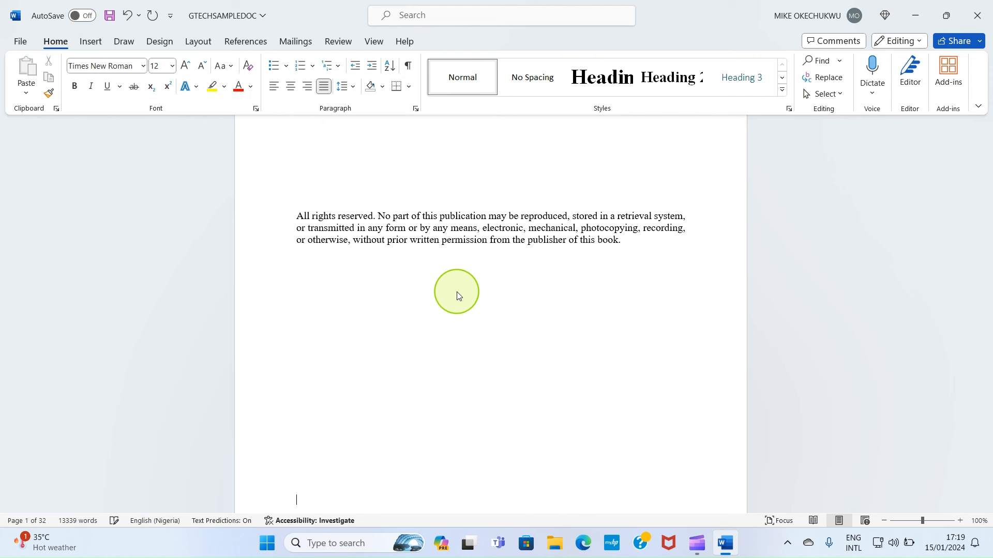
{"action": "scroll", "coordinate": [458, 296], "scroll_direction": "down", "scroll_amount": 4}
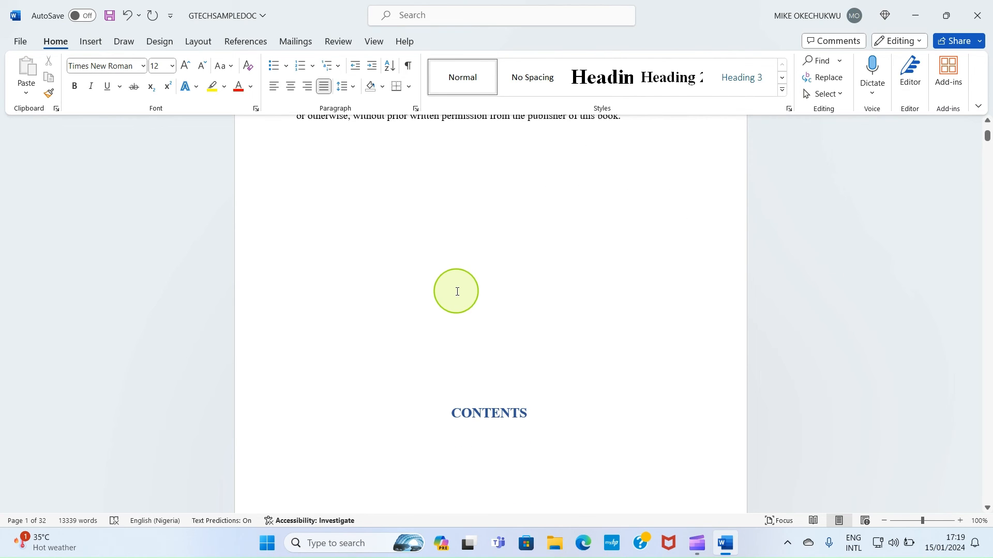
{"action": "key", "text": "Return"}
{"action": "key", "text": "Return"}
{"action": "key", "text": "Return"}
{"action": "key", "text": "Return"}
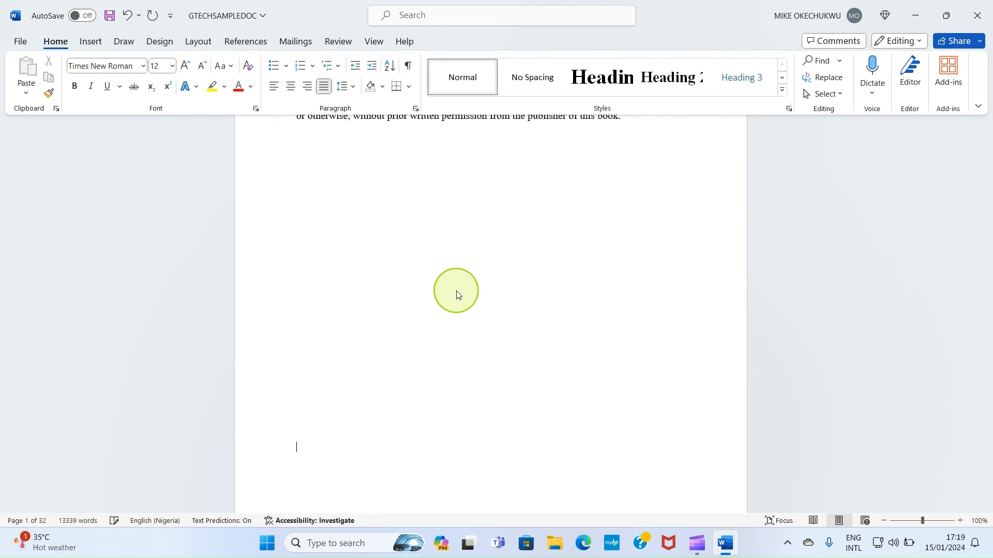
{"action": "scroll", "coordinate": [456, 294], "scroll_direction": "down", "scroll_amount": 8}
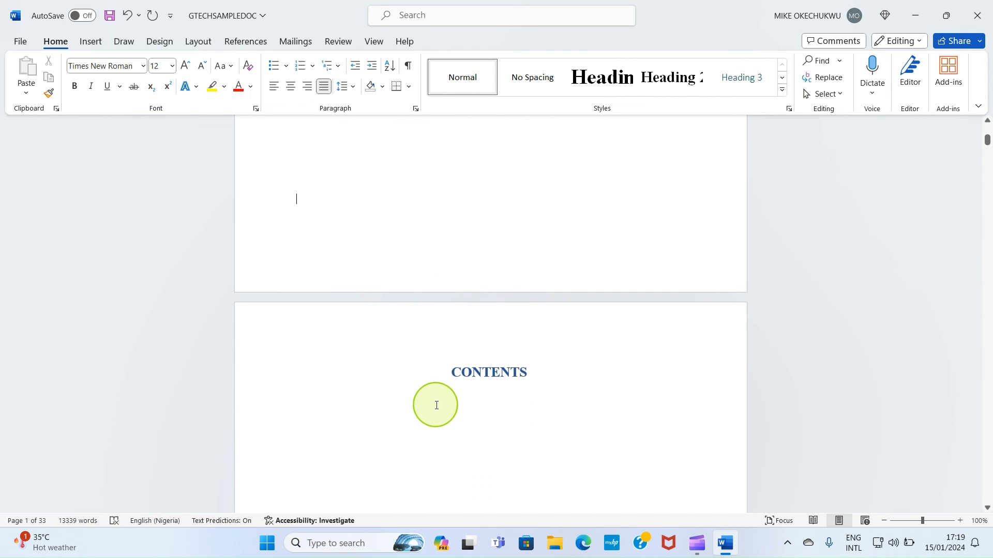
Insert blank lines above the CHAPTER 1 heading until it starts on a new page after CONTENTS
{"action": "scroll", "coordinate": [436, 405], "scroll_direction": "down", "scroll_amount": 10}
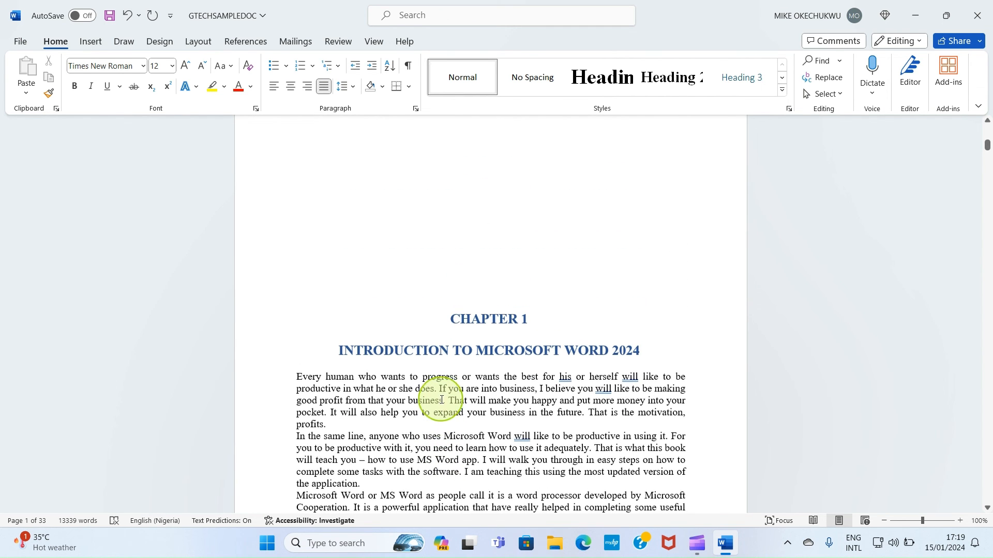
{"action": "left_click", "coordinate": [440, 297]}
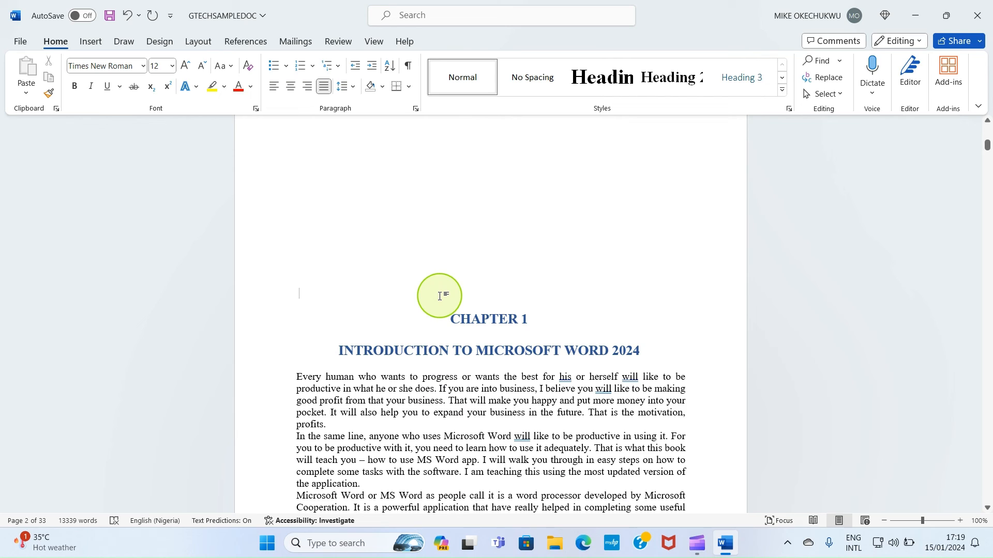
{"action": "key", "text": "Return"}
{"action": "key", "text": "Return"}
{"action": "key", "text": "Return"}
{"action": "key", "text": "Return"}
{"action": "key", "text": "Return"}
{"action": "key", "text": "Return"}
{"action": "key", "text": "Return"}
{"action": "key", "text": "Return"}
{"action": "key", "text": "Return"}
{"action": "key", "text": "Return"}
{"action": "key", "text": "Return"}
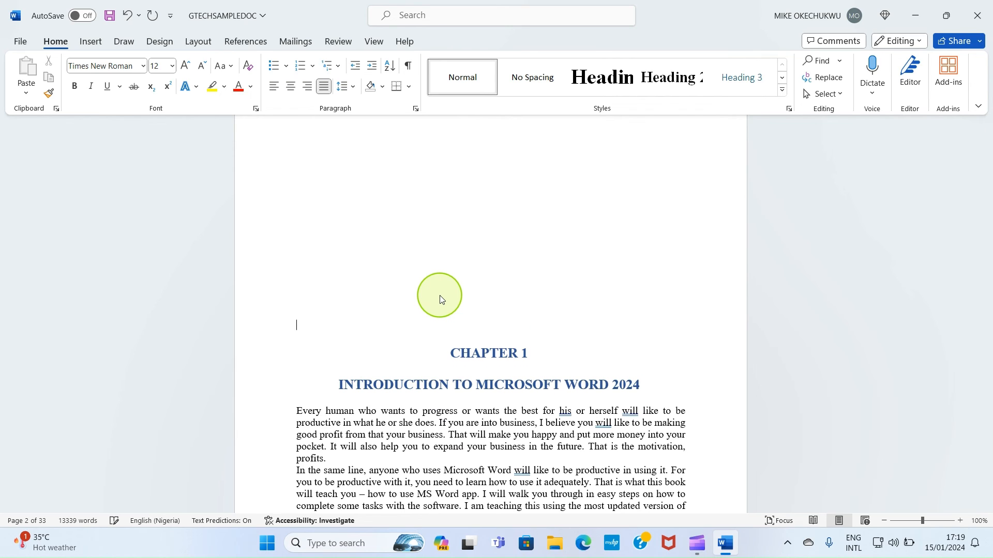
{"action": "key", "text": "Return"}
{"action": "key", "text": "Return"}
{"action": "key", "text": "Return"}
{"action": "key", "text": "Return"}
{"action": "key", "text": "Return"}
{"action": "key", "text": "Return"}
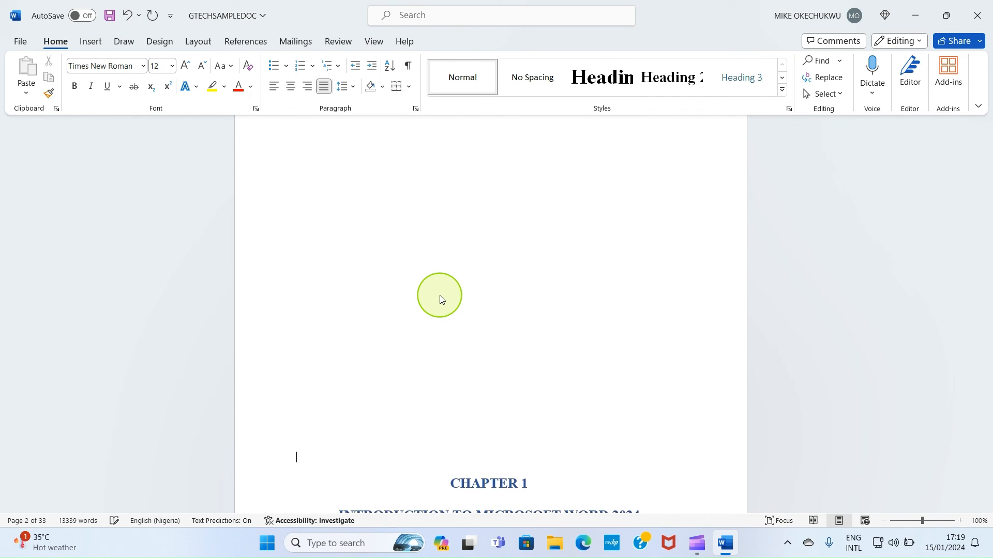
{"action": "scroll", "coordinate": [440, 299], "scroll_direction": "down", "scroll_amount": 4}
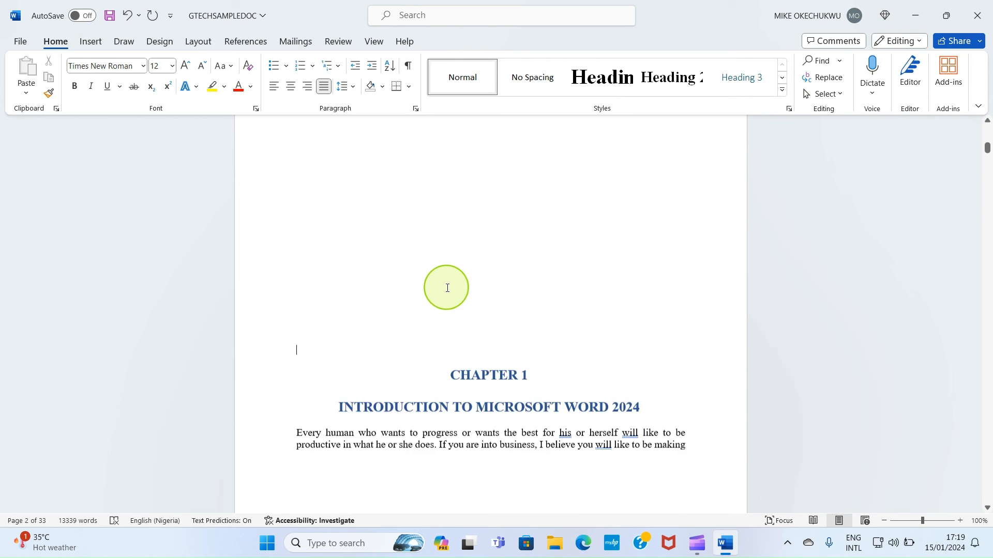
{"action": "key", "text": "Return"}
{"action": "key", "text": "Return"}
{"action": "key", "text": "Return"}
{"action": "key", "text": "Return"}
{"action": "key", "text": "Return"}
{"action": "key", "text": "Return"}
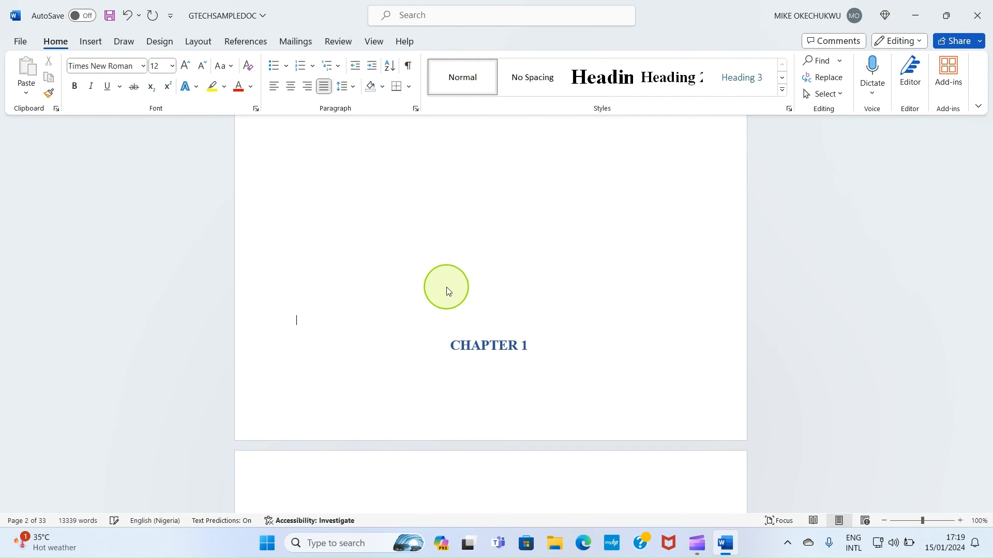
{"action": "scroll", "coordinate": [447, 290], "scroll_direction": "down", "scroll_amount": 3}
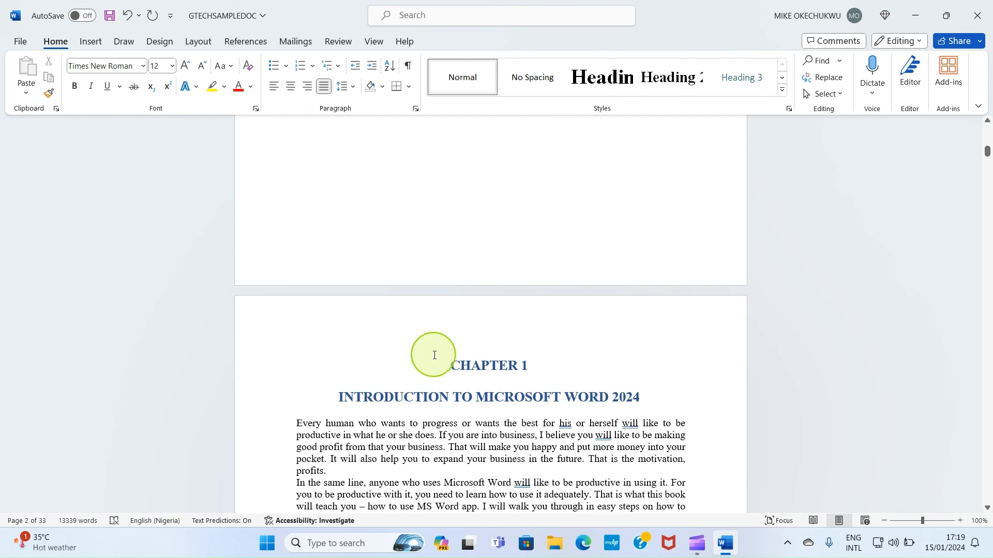
Review the COPYRIGHT and CONTENTS pages to check that each sits on its own page ahead of CHAPTER 1
{"action": "scroll", "coordinate": [435, 273], "scroll_direction": "up", "scroll_amount": 10}
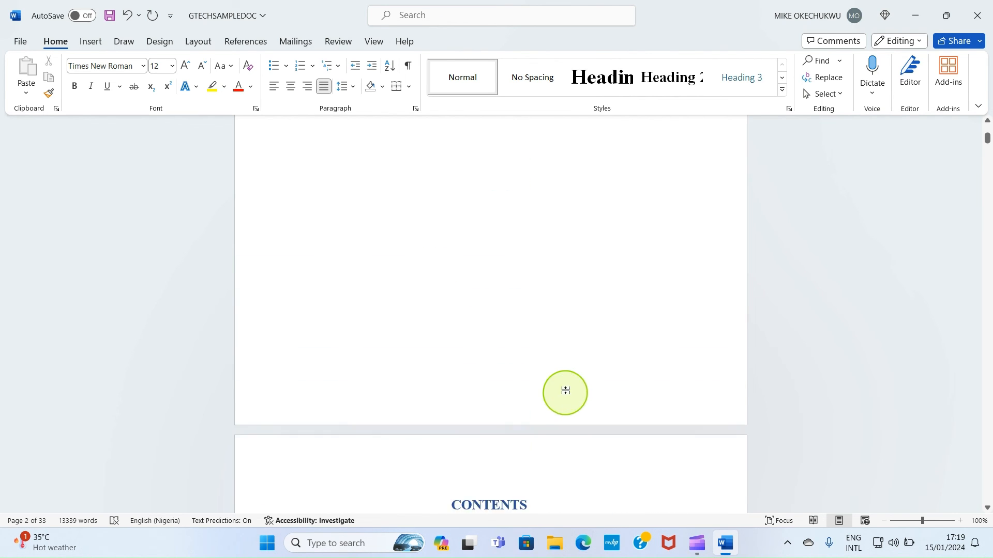
{"action": "scroll", "coordinate": [563, 392], "scroll_direction": "down", "scroll_amount": 4}
{"action": "left_click", "coordinate": [469, 350]}
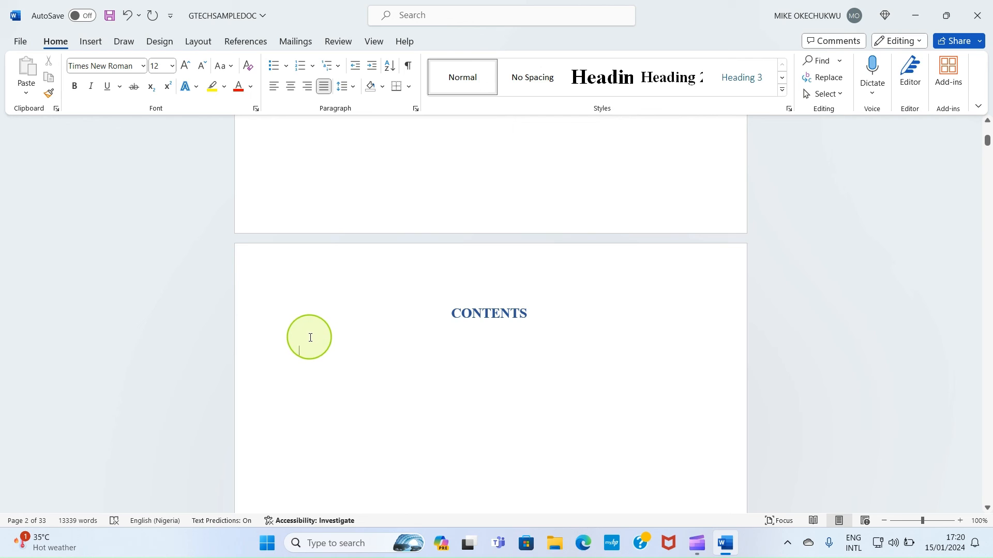
{"action": "scroll", "coordinate": [308, 311], "scroll_direction": "up", "scroll_amount": 3}
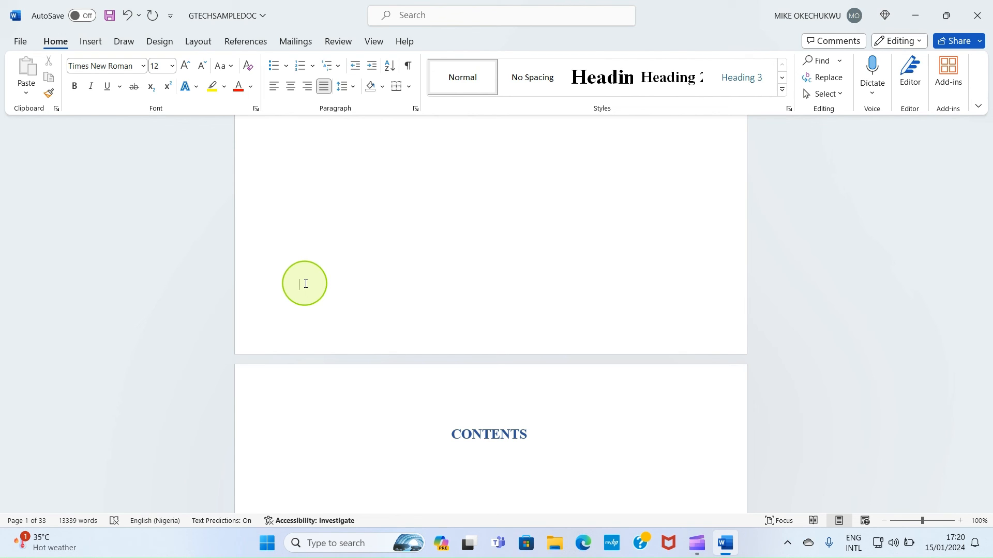
{"action": "scroll", "coordinate": [432, 244], "scroll_direction": "up", "scroll_amount": 6}
{"action": "scroll", "coordinate": [435, 246], "scroll_direction": "down", "scroll_amount": 6}
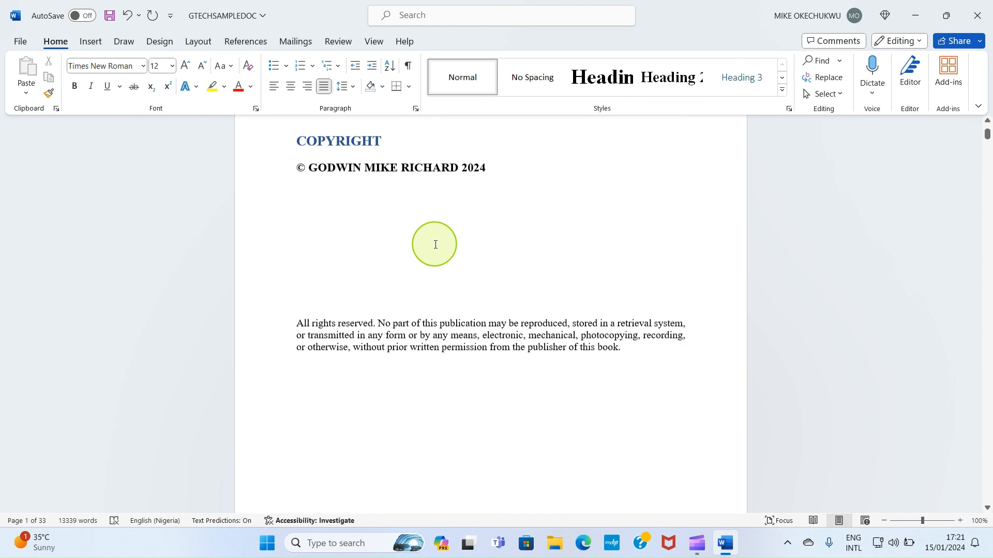
{"action": "scroll", "coordinate": [434, 247], "scroll_direction": "down", "scroll_amount": 8}
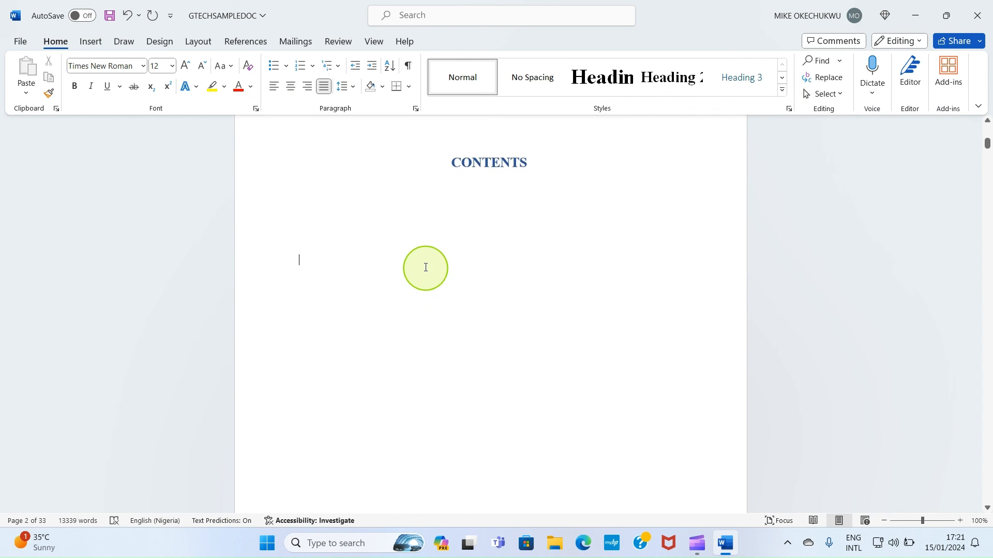
{"action": "scroll", "coordinate": [393, 280], "scroll_direction": "down", "scroll_amount": 3}
Insert a Next Page section break at the end of the CONTENTS page, just before CHAPTER 1
{"action": "left_click", "coordinate": [361, 253]}
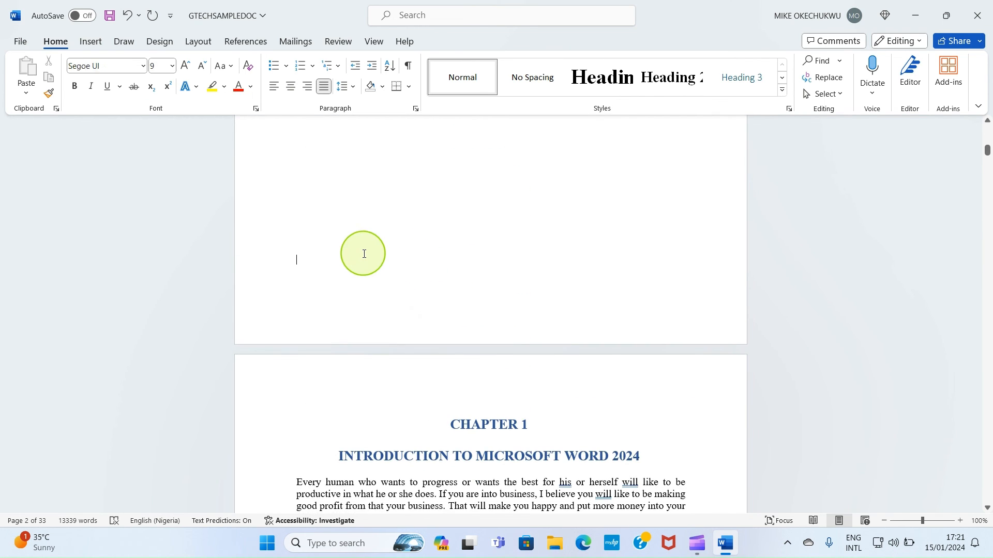
{"action": "scroll", "coordinate": [364, 237], "scroll_direction": "up", "scroll_amount": 2}
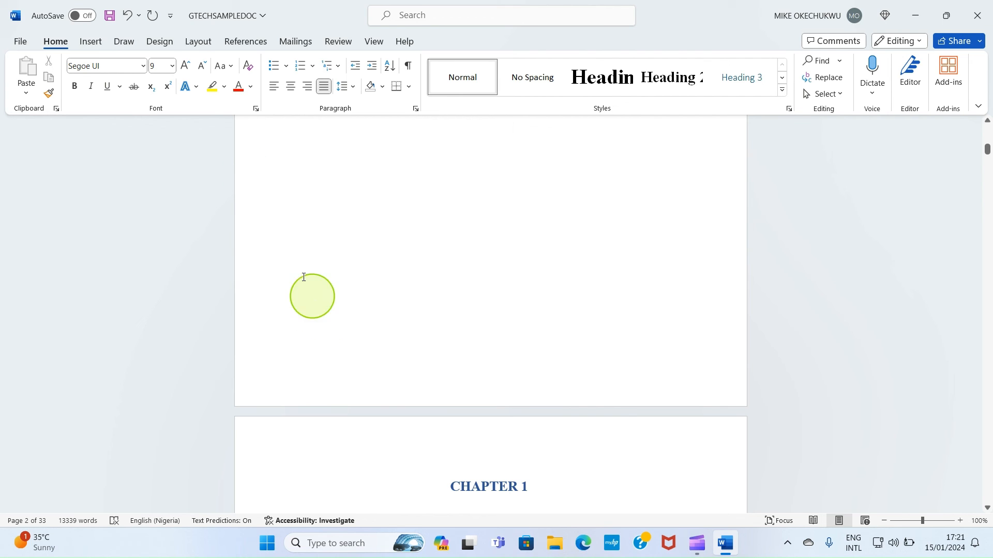
{"action": "left_click", "coordinate": [194, 44]}
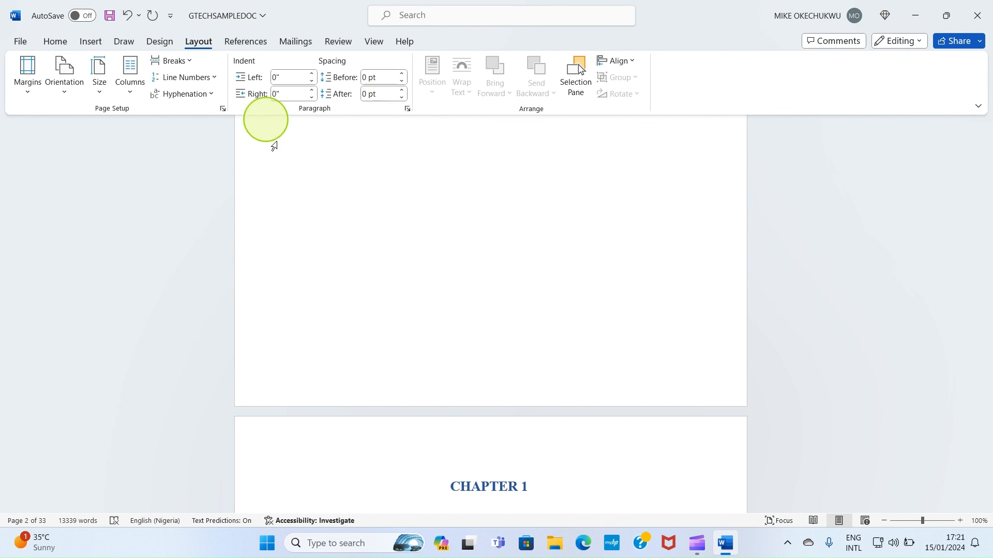
{"action": "left_click", "coordinate": [186, 61]}
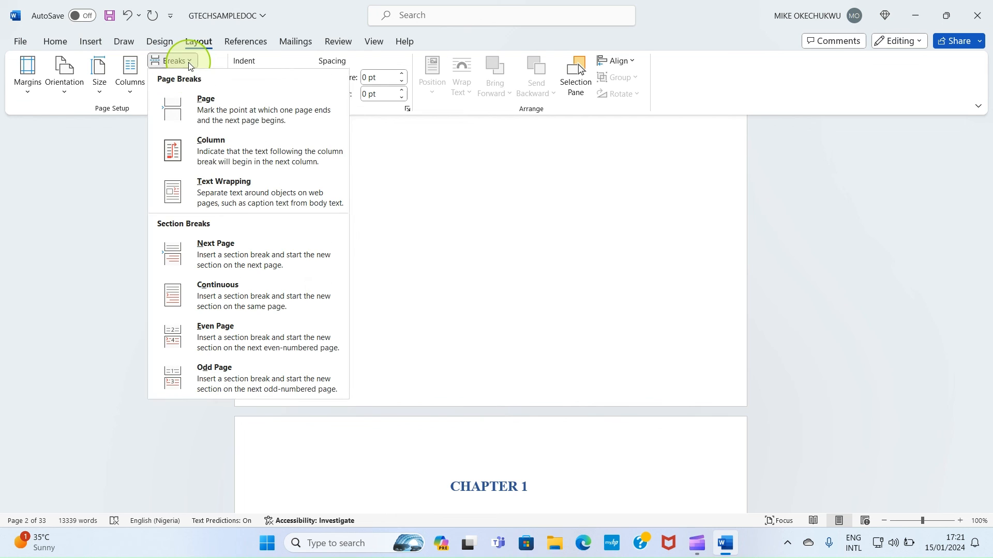
{"action": "left_click", "coordinate": [209, 245]}
{"action": "scroll", "coordinate": [290, 264], "scroll_direction": "down", "scroll_amount": 2}
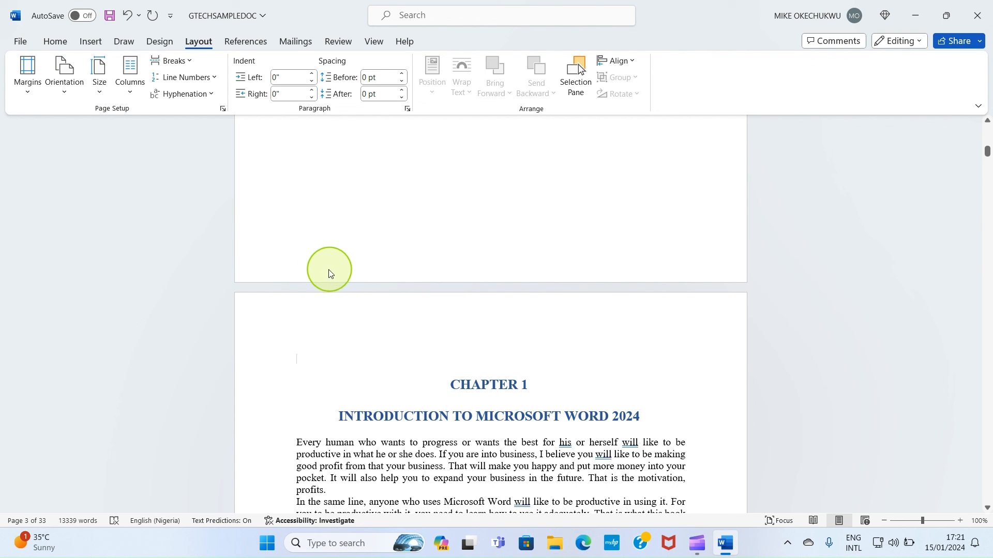
Open the CONTENTS page's footer for editing and check the section labels in the headers and footers before and after the break
{"action": "double_click", "coordinate": [355, 271]}
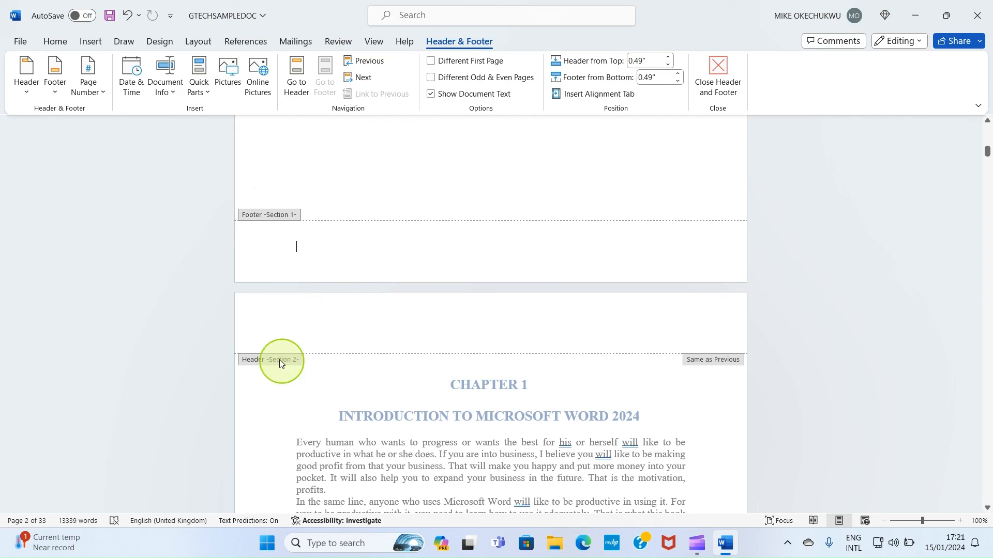
{"action": "scroll", "coordinate": [300, 356], "scroll_direction": "down", "scroll_amount": 5}
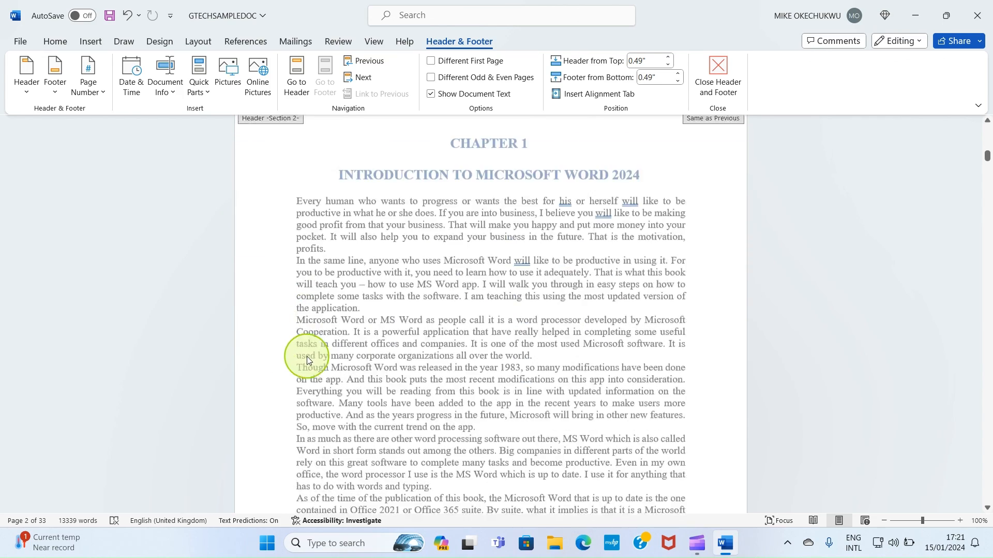
{"action": "scroll", "coordinate": [308, 366], "scroll_direction": "down", "scroll_amount": 10}
{"action": "scroll", "coordinate": [331, 372], "scroll_direction": "up", "scroll_amount": 7}
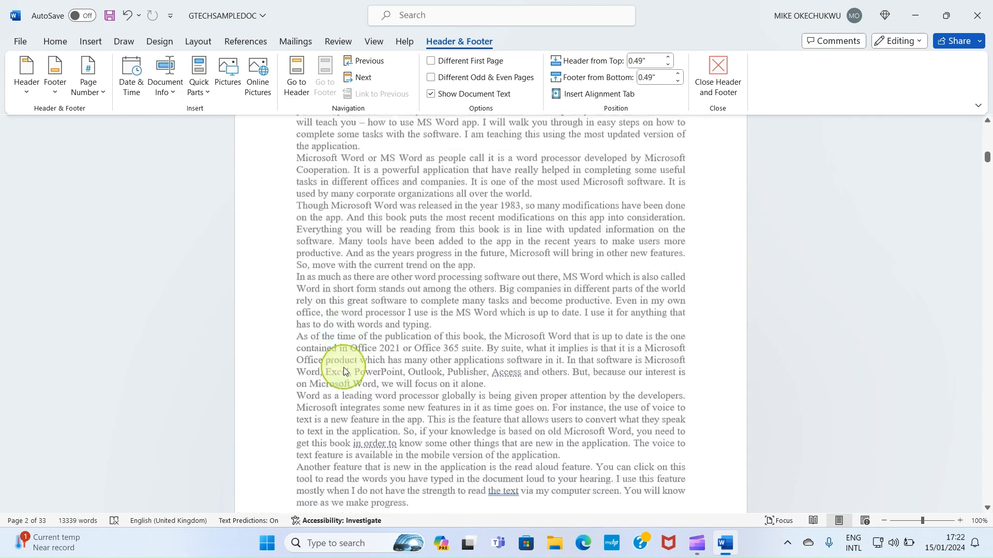
{"action": "scroll", "coordinate": [343, 367], "scroll_direction": "up", "scroll_amount": 18}
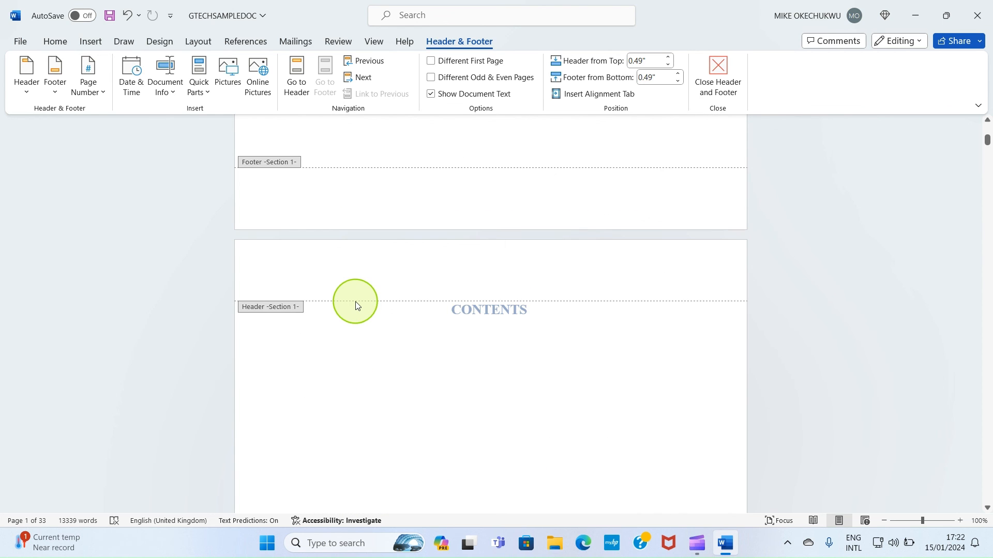
{"action": "scroll", "coordinate": [357, 310], "scroll_direction": "down", "scroll_amount": 5}
{"action": "scroll", "coordinate": [366, 325], "scroll_direction": "up", "scroll_amount": 4}
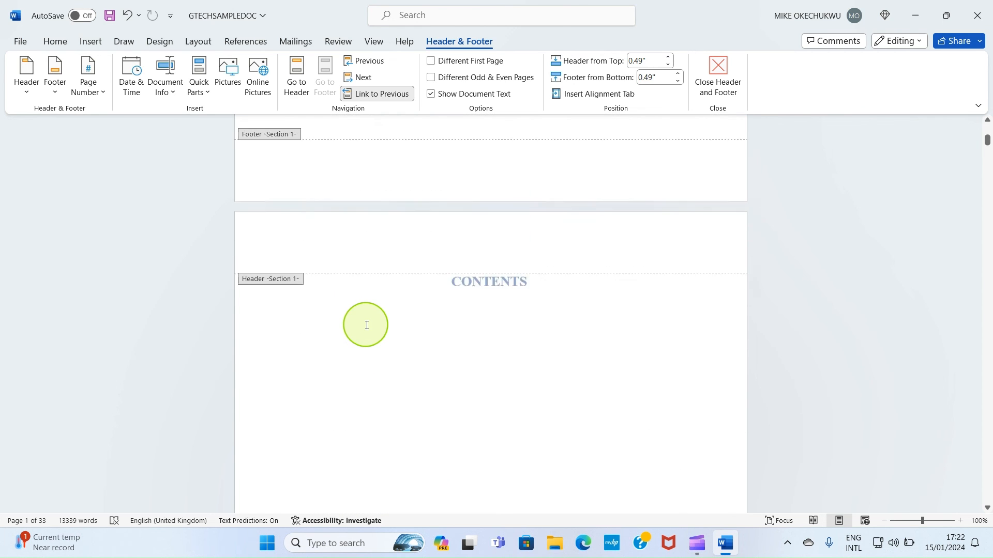
{"action": "scroll", "coordinate": [366, 325], "scroll_direction": "up", "scroll_amount": 3}
{"action": "scroll", "coordinate": [366, 339], "scroll_direction": "down", "scroll_amount": 1}
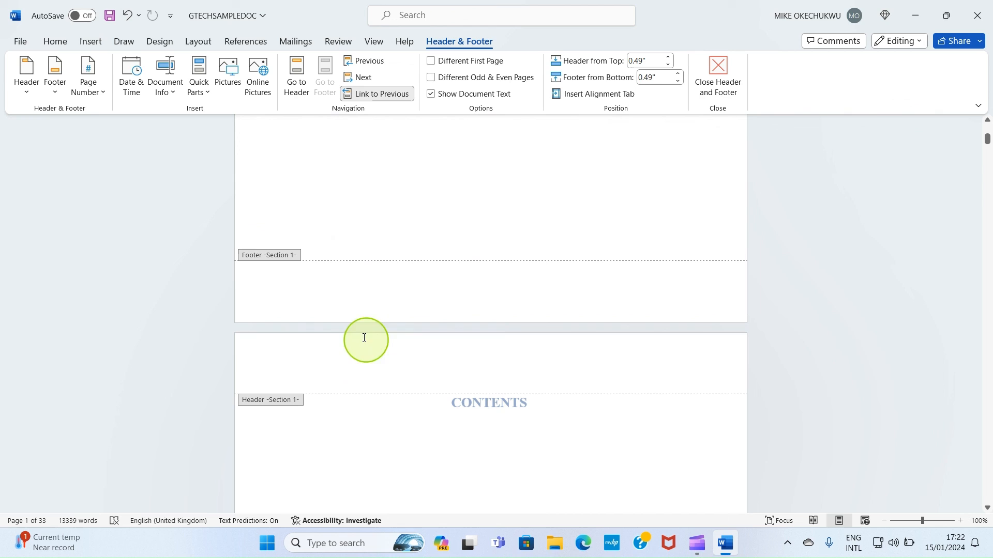
Format the page numbers of Section 1 from the COPYRIGHT page's footer as i, ii, iii, starting at i
{"action": "left_click", "coordinate": [293, 287]}
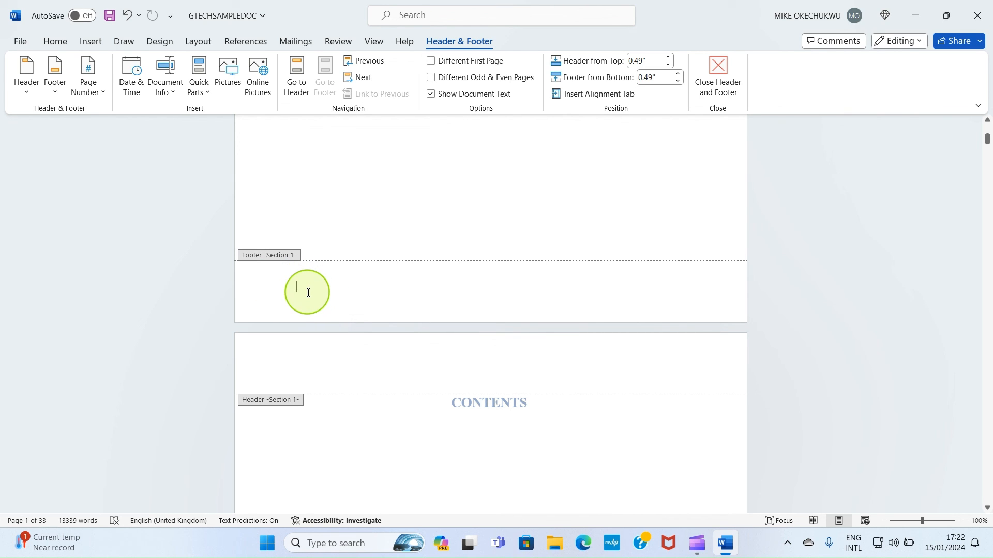
{"action": "left_click", "coordinate": [88, 43]}
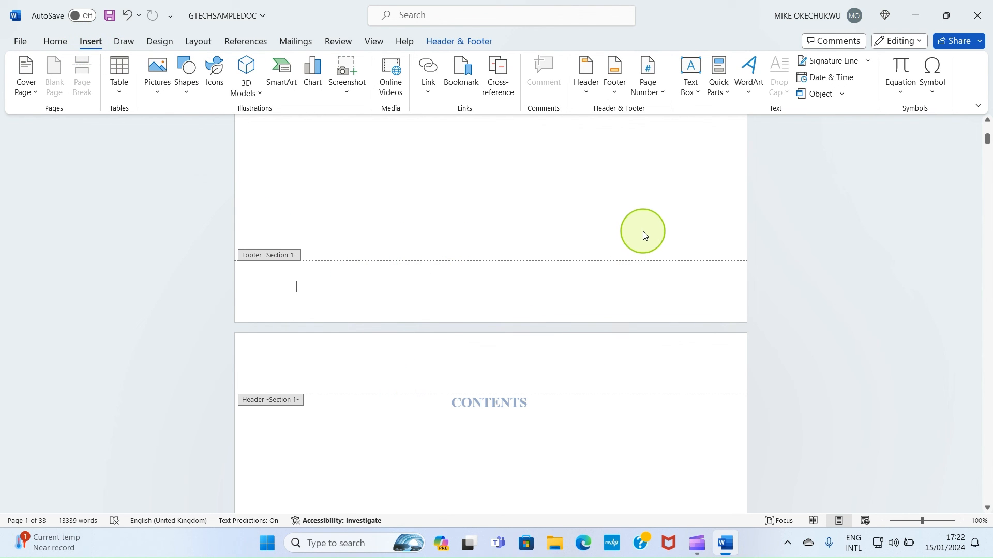
{"action": "left_click", "coordinate": [657, 93]}
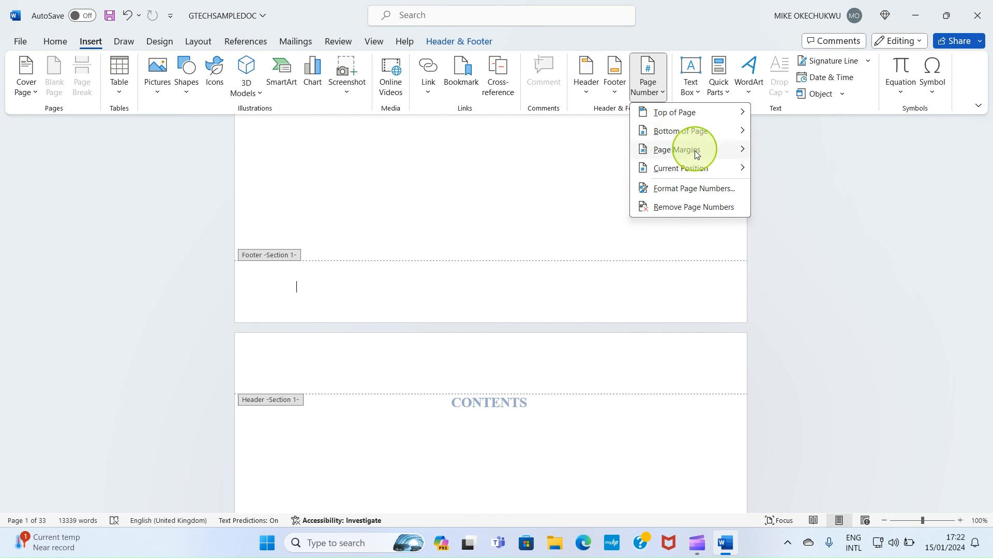
{"action": "left_click", "coordinate": [686, 195]}
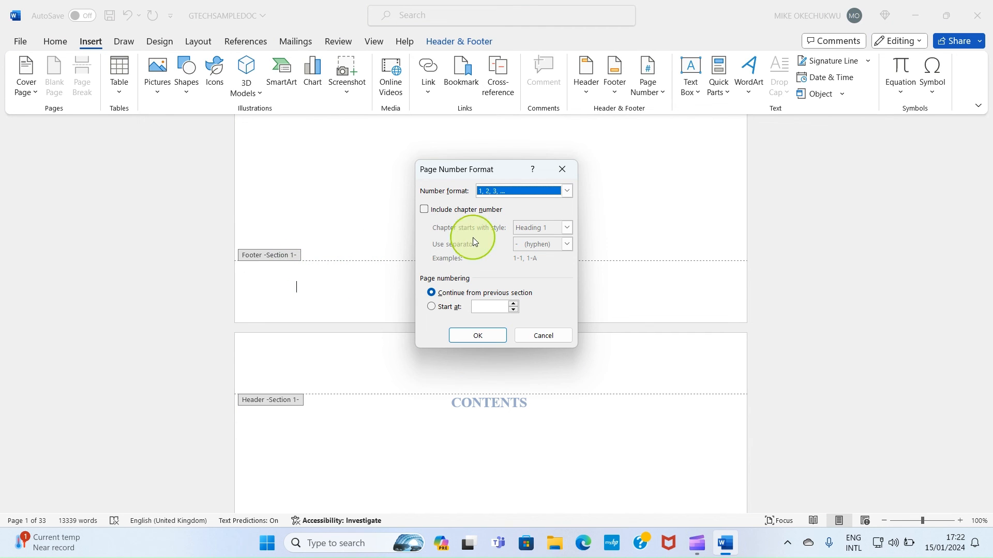
{"action": "left_click", "coordinate": [568, 193]}
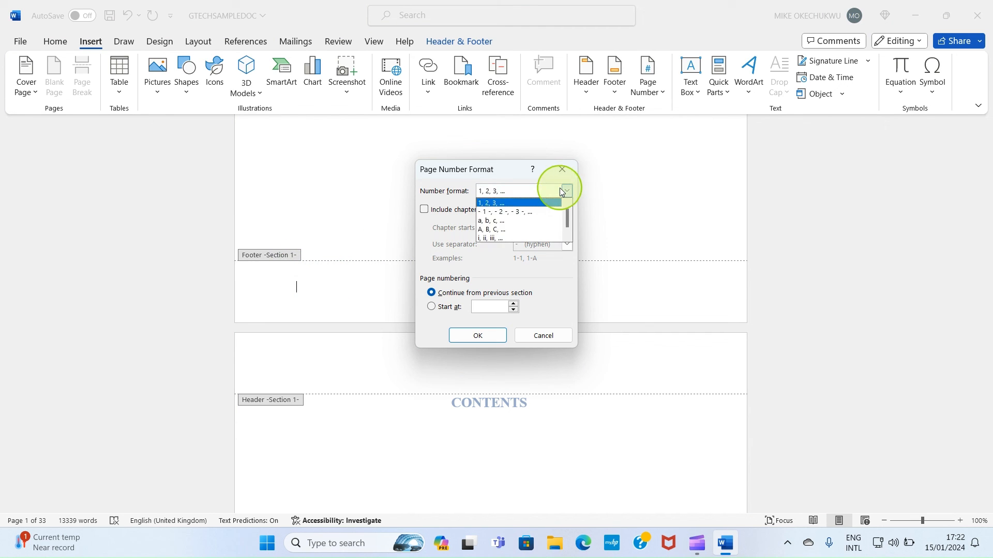
{"action": "left_click", "coordinate": [495, 239]}
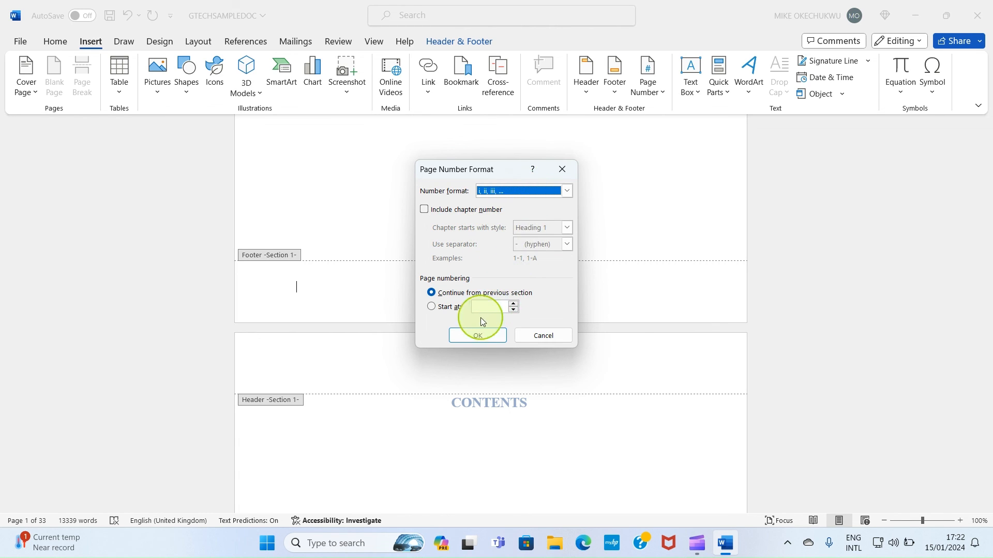
{"action": "left_click", "coordinate": [431, 306]}
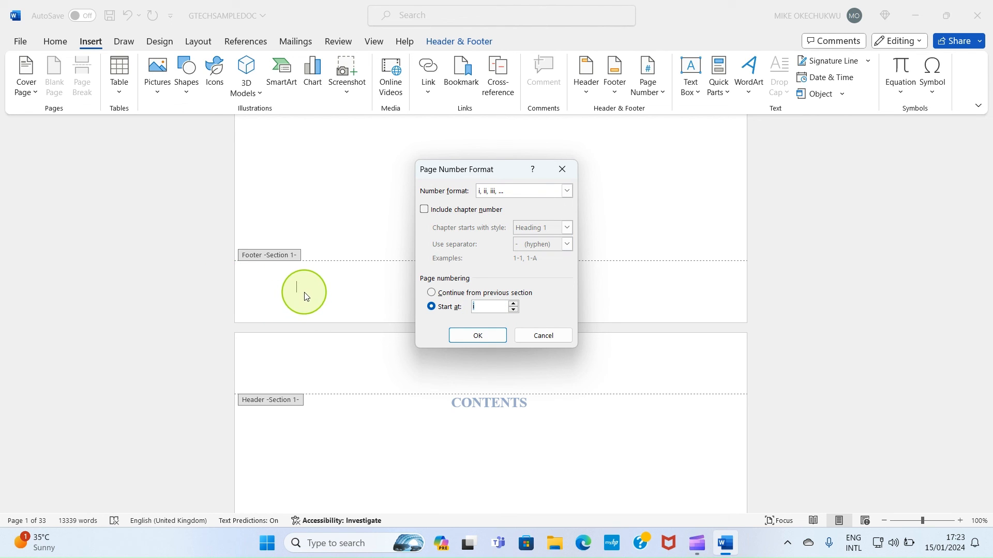
{"action": "left_click", "coordinate": [477, 336]}
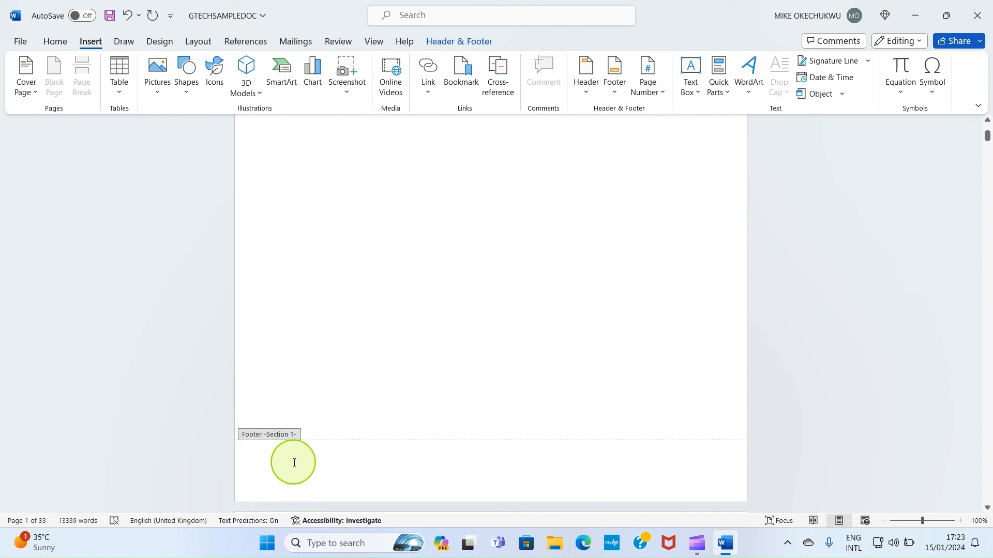
Insert a Plain Number 2 page number at the bottom of the Section 1 pages
{"action": "left_click", "coordinate": [664, 91]}
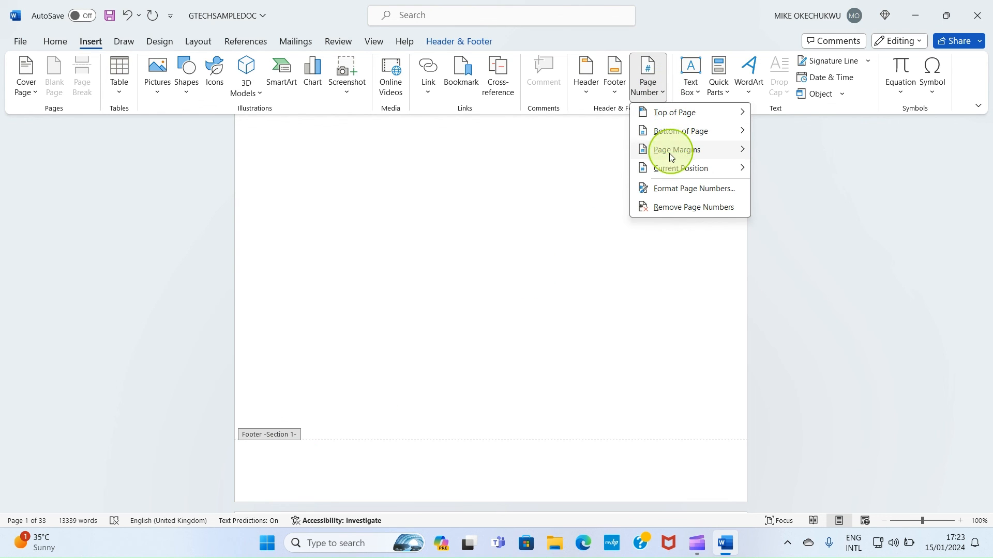
{"action": "mouse_move", "coordinate": [681, 132]}
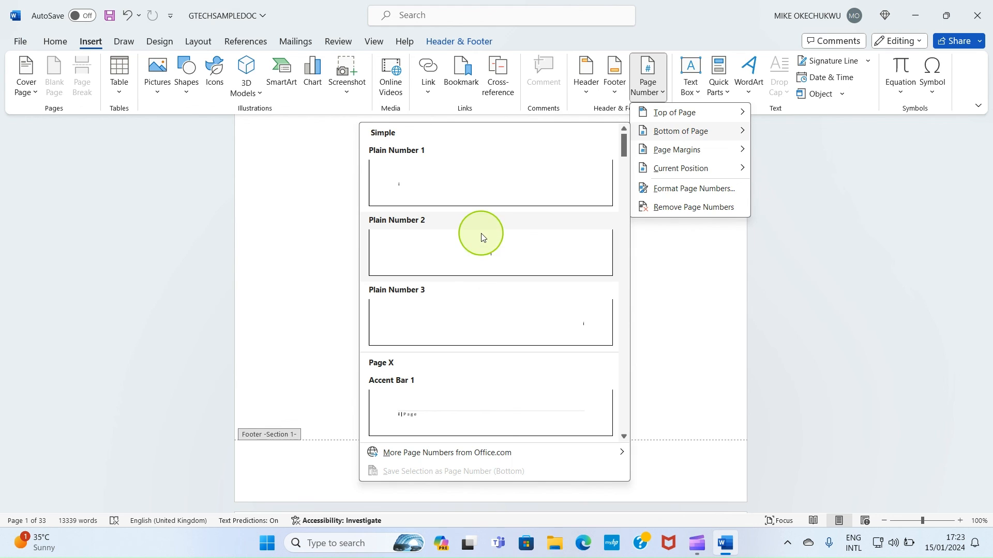
{"action": "left_click", "coordinate": [481, 237]}
{"action": "scroll", "coordinate": [505, 362], "scroll_direction": "down", "scroll_amount": 3}
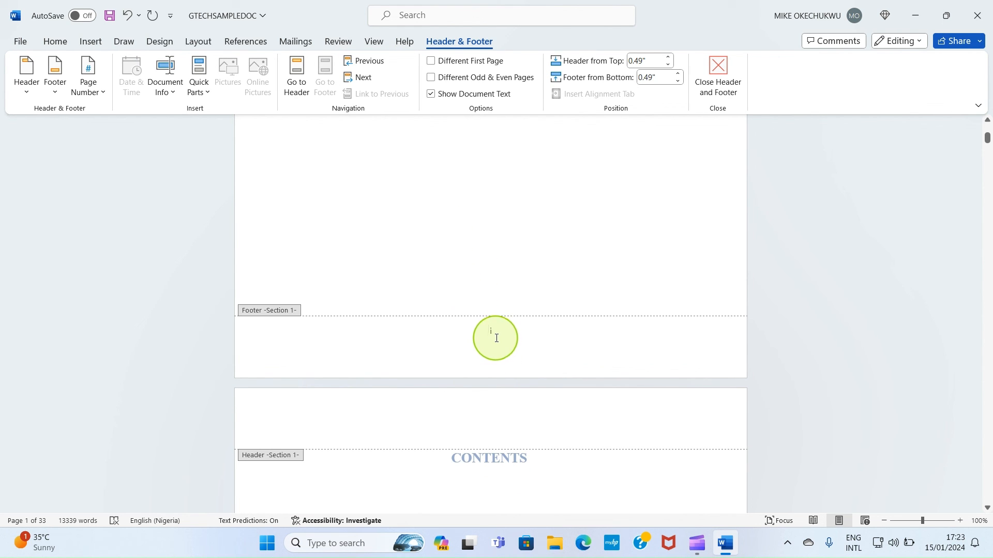
Unlink the Section 2 footer on the first CHAPTER 1 page from the previous section
{"action": "scroll", "coordinate": [495, 337], "scroll_direction": "down", "scroll_amount": 9}
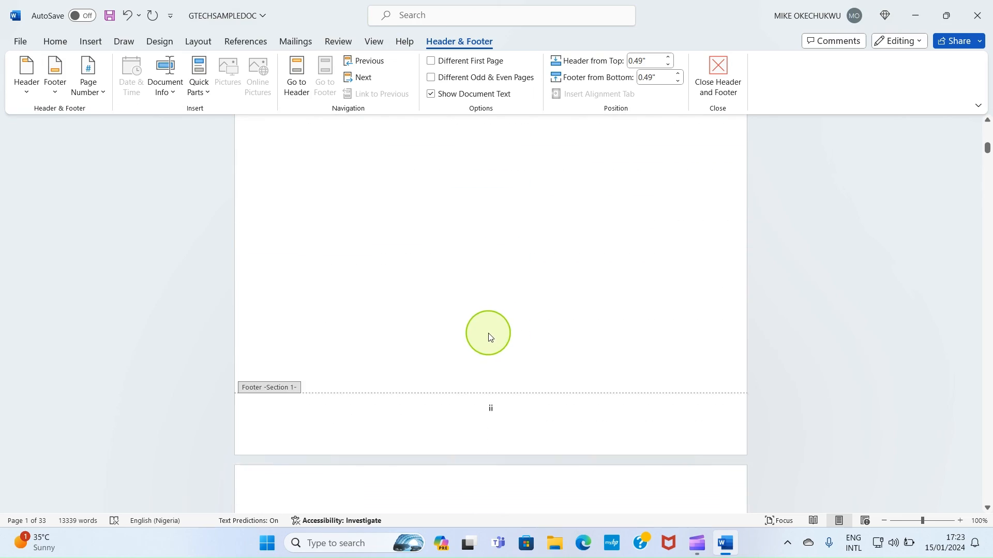
{"action": "scroll", "coordinate": [490, 321], "scroll_direction": "down", "scroll_amount": 2}
{"action": "scroll", "coordinate": [511, 325], "scroll_direction": "down", "scroll_amount": 1}
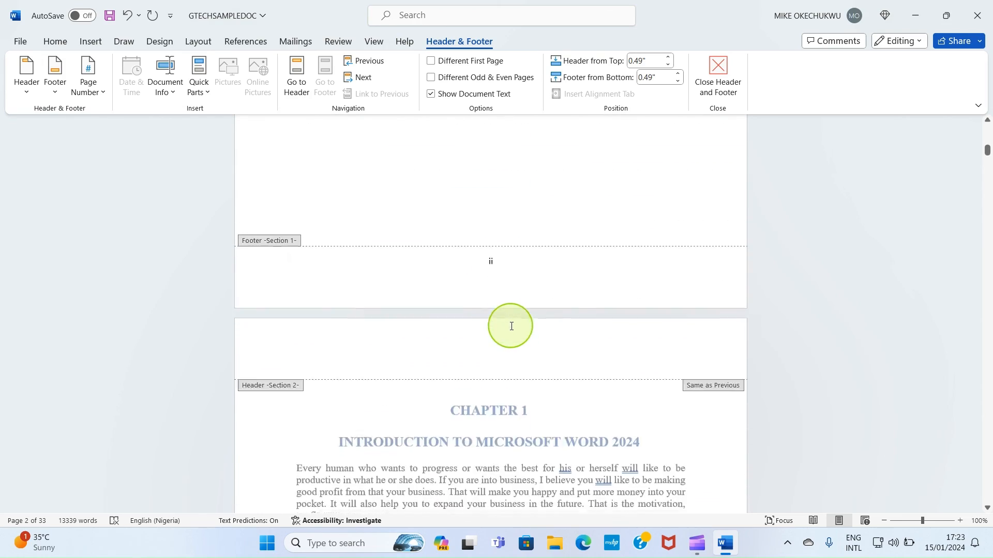
{"action": "scroll", "coordinate": [511, 327], "scroll_direction": "down", "scroll_amount": 7}
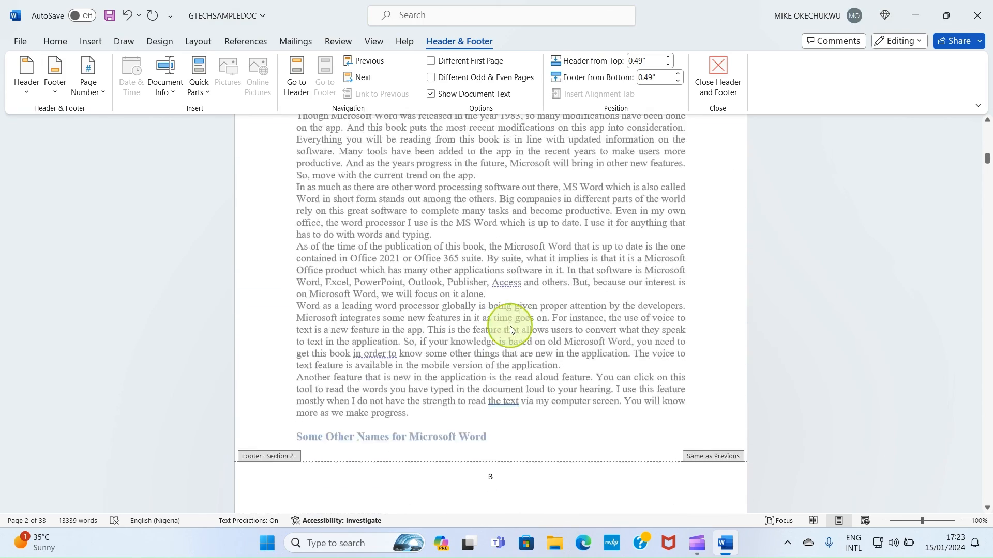
{"action": "scroll", "coordinate": [512, 328], "scroll_direction": "down", "scroll_amount": 3}
{"action": "left_click", "coordinate": [516, 317]}
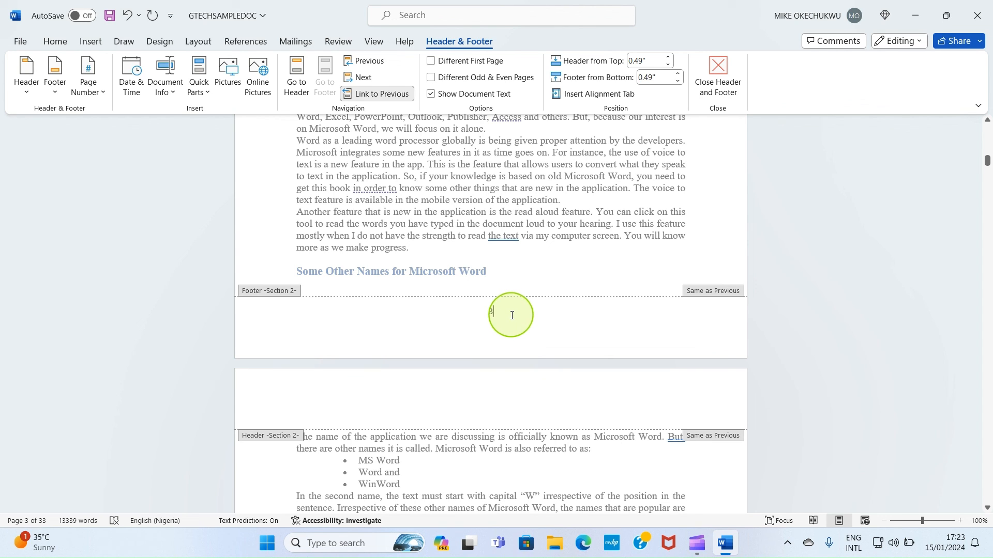
{"action": "left_click", "coordinate": [375, 95]}
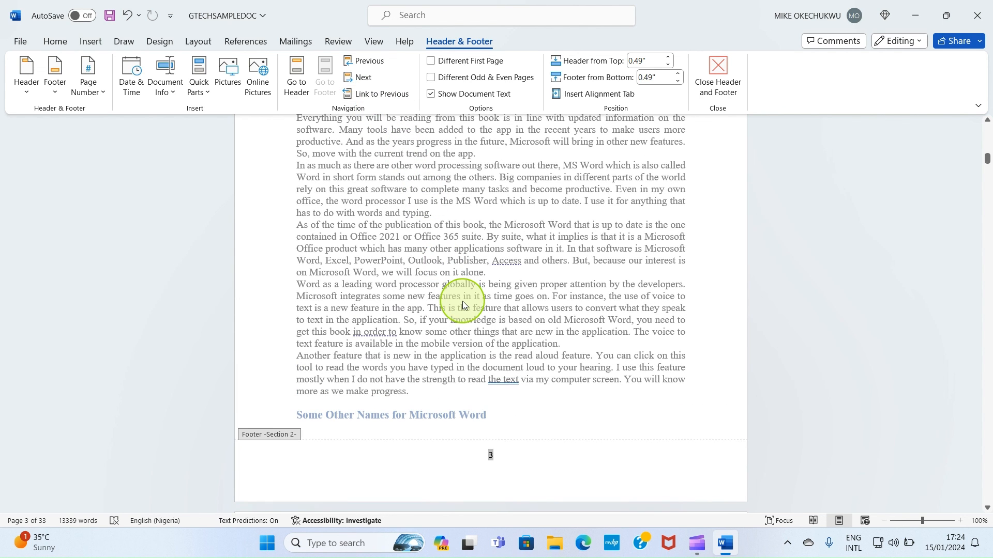
Restart the Section 2 page numbering at 1 from the first CHAPTER 1 page's footer
{"action": "left_click", "coordinate": [103, 97]}
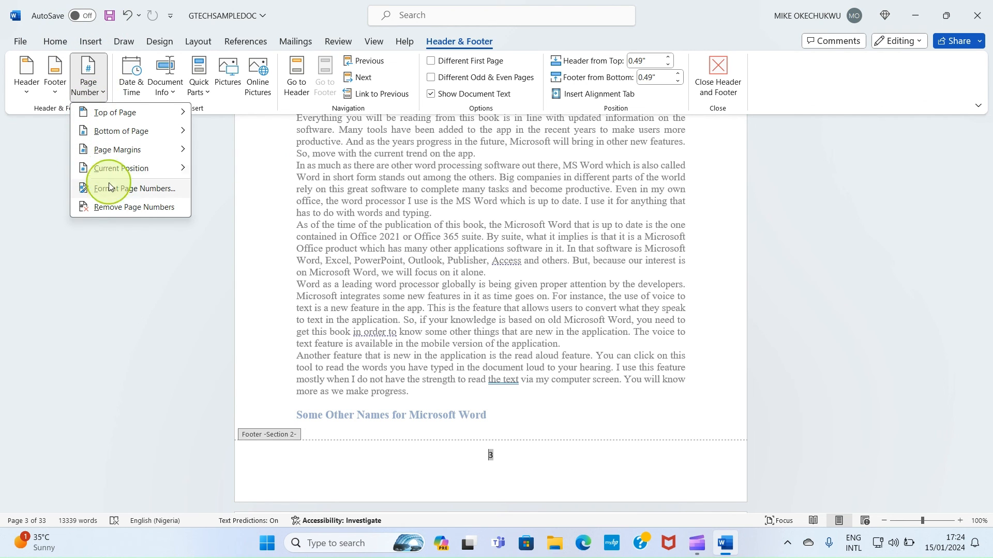
{"action": "left_click", "coordinate": [157, 190]}
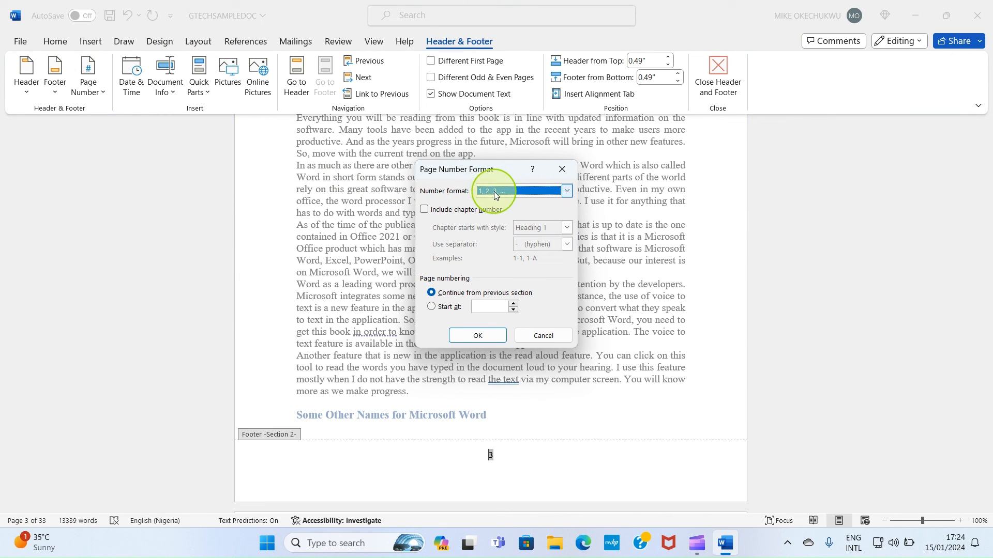
{"action": "left_click", "coordinate": [433, 306]}
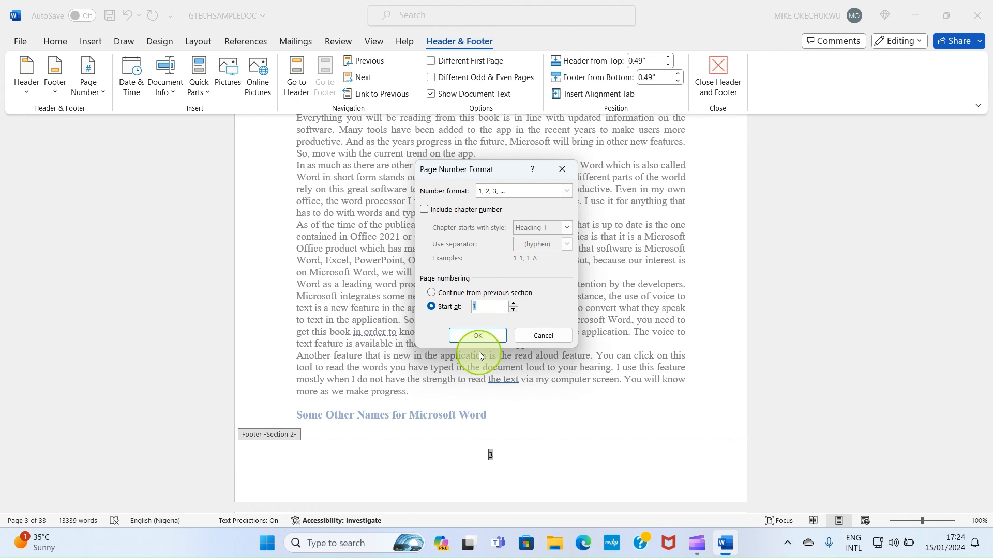
{"action": "left_click", "coordinate": [481, 339]}
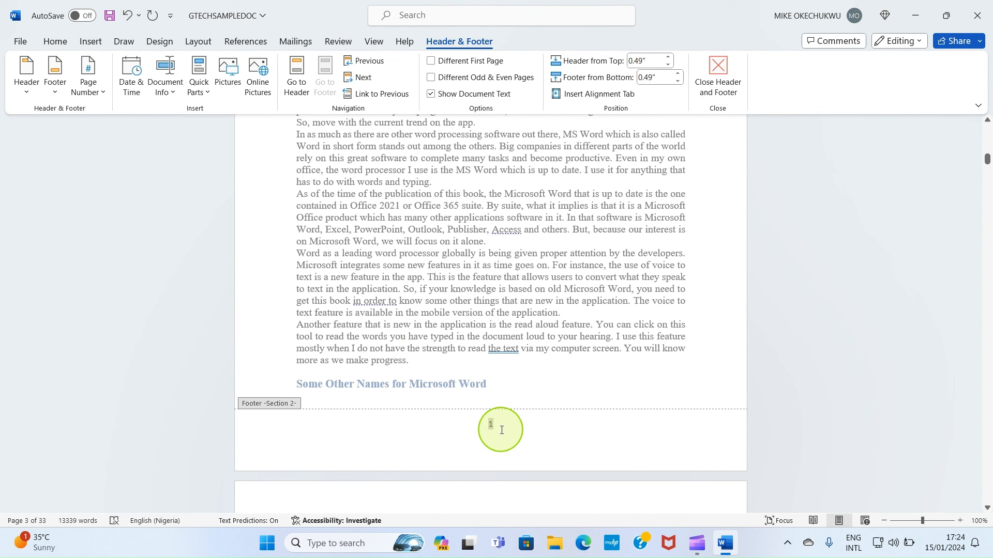
Check the page numbers on the chapter pages, return to the body text, and check those on the CONTENTS and COPYRIGHT pages
{"action": "scroll", "coordinate": [481, 370], "scroll_direction": "down", "scroll_amount": 10}
{"action": "scroll", "coordinate": [487, 337], "scroll_direction": "down", "scroll_amount": 15}
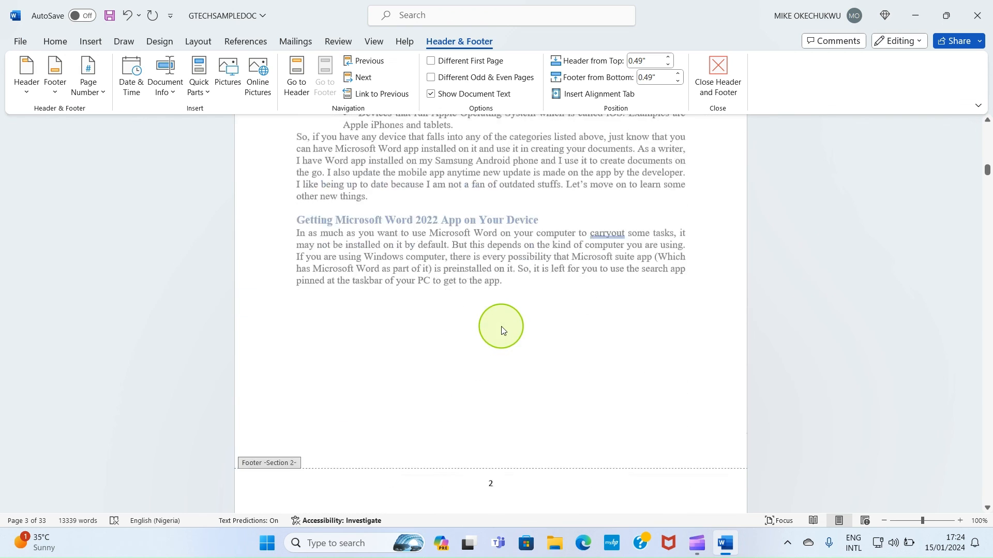
{"action": "scroll", "coordinate": [504, 353], "scroll_direction": "down", "scroll_amount": 12}
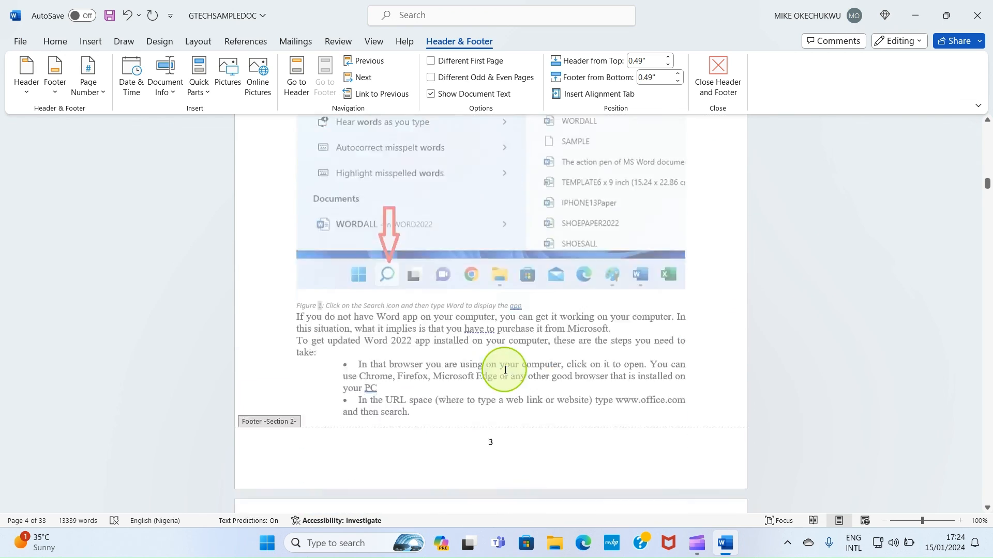
{"action": "double_click", "coordinate": [475, 233]}
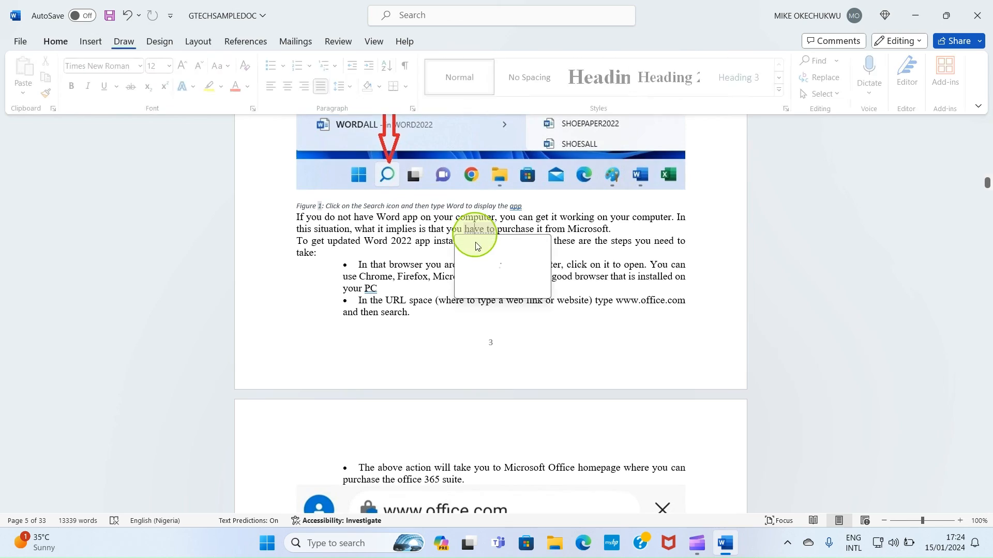
{"action": "left_click", "coordinate": [367, 301]}
{"action": "scroll", "coordinate": [388, 281], "scroll_direction": "up", "scroll_amount": 12}
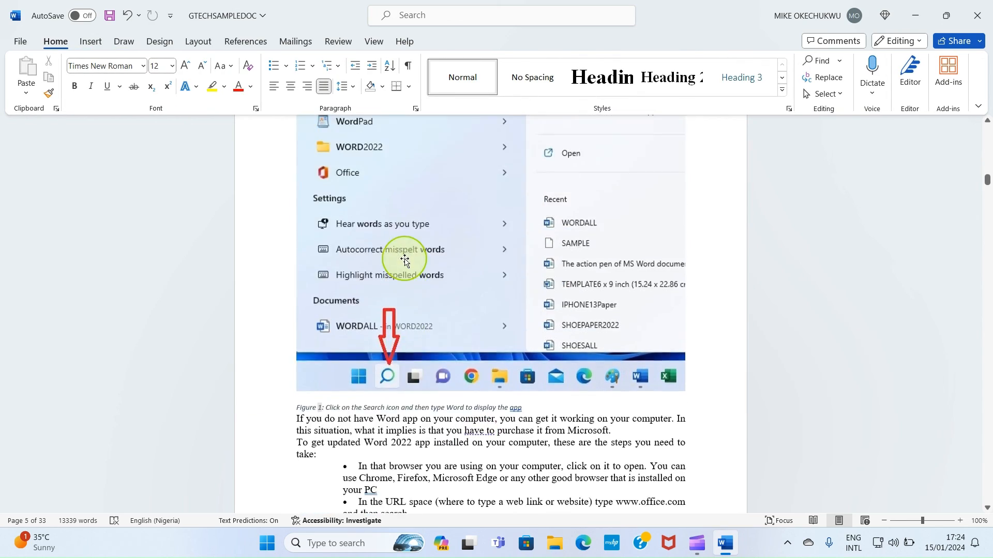
{"action": "scroll", "coordinate": [405, 259], "scroll_direction": "up", "scroll_amount": 10}
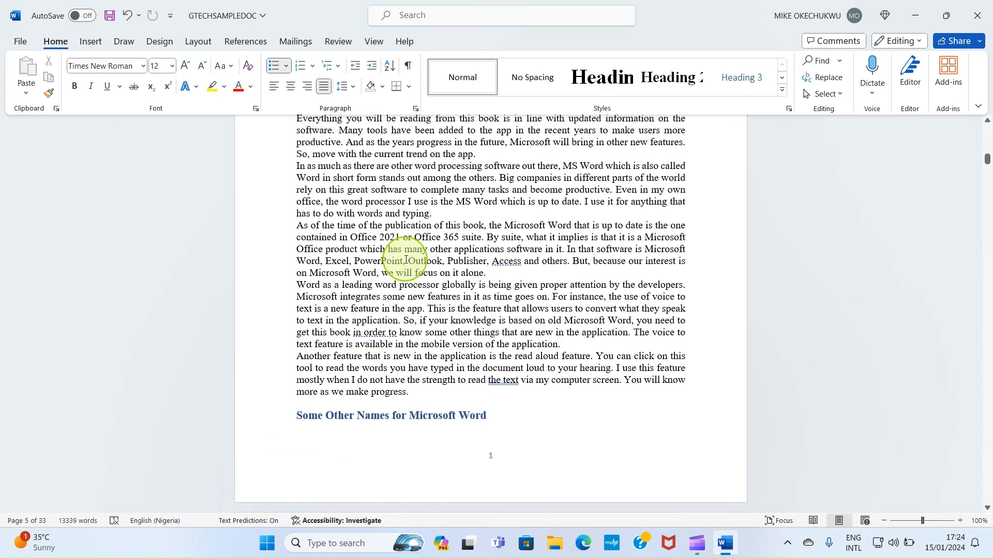
{"action": "scroll", "coordinate": [406, 260], "scroll_direction": "up", "scroll_amount": 9}
{"action": "scroll", "coordinate": [406, 261], "scroll_direction": "up", "scroll_amount": 10}
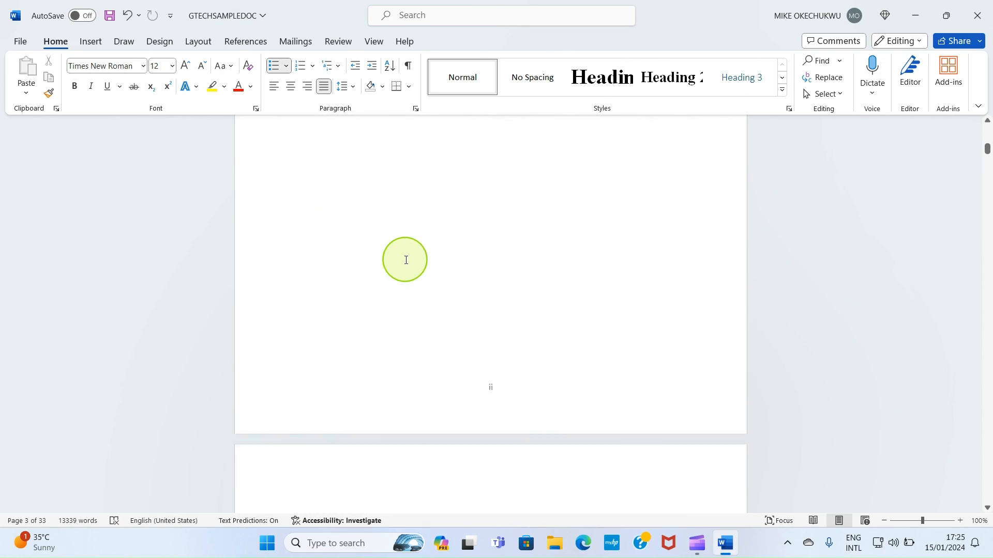
{"action": "scroll", "coordinate": [407, 260], "scroll_direction": "down", "scroll_amount": 5}
{"action": "scroll", "coordinate": [406, 260], "scroll_direction": "down", "scroll_amount": 1}
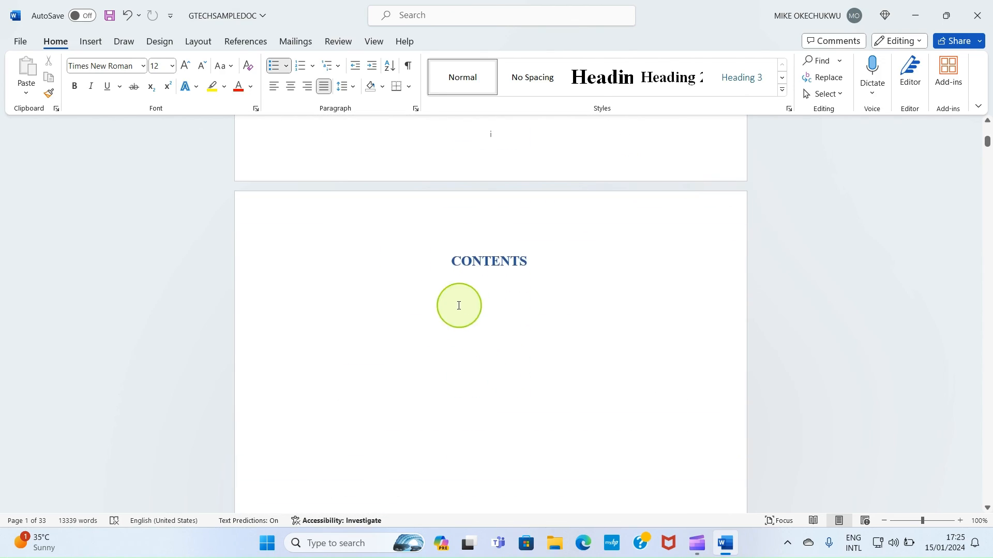
Place the cursor on the blank line below the CONTENTS heading
{"action": "left_click", "coordinate": [309, 287]}
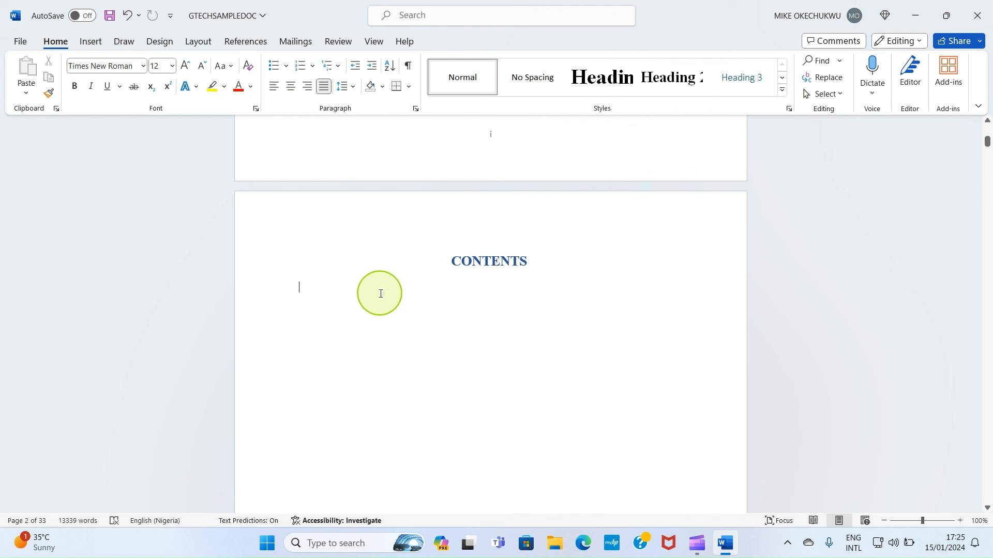
{"action": "scroll", "coordinate": [363, 293], "scroll_direction": "down", "scroll_amount": 1}
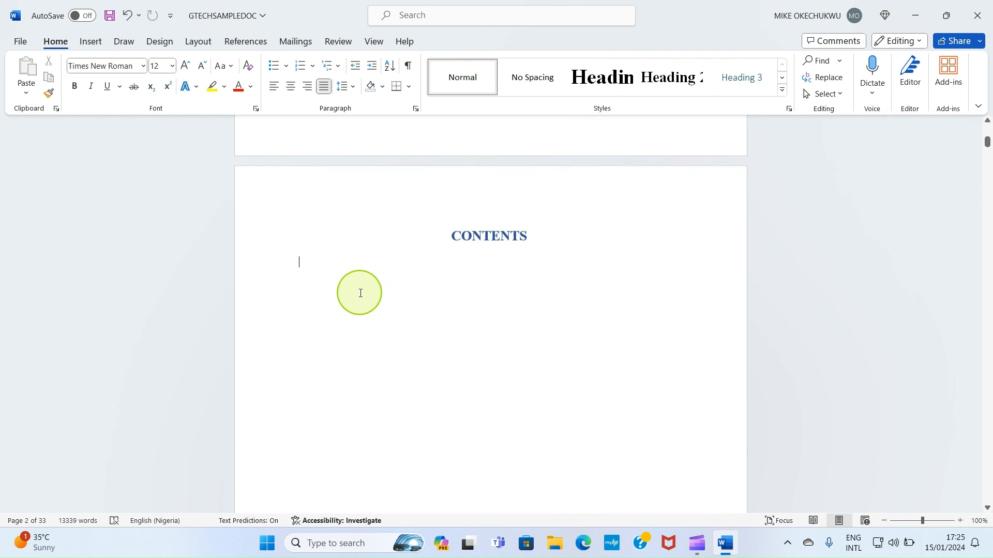